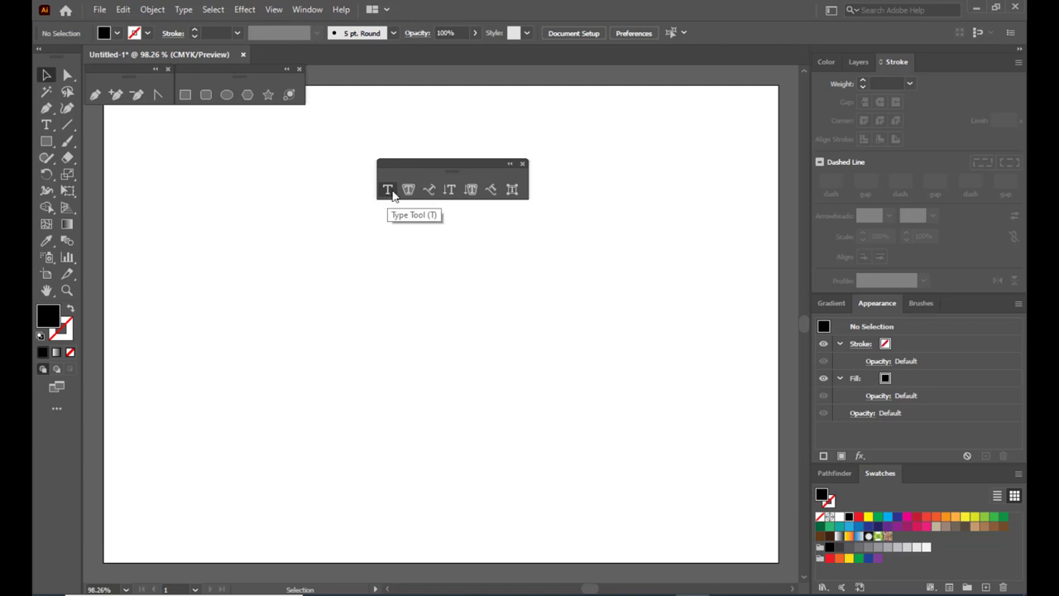
- Reposition the floating tool panel and show the Type tool variants
{"action": "left_click_drag", "start_coordinate": [406, 165], "coordinate": [372, 171]}
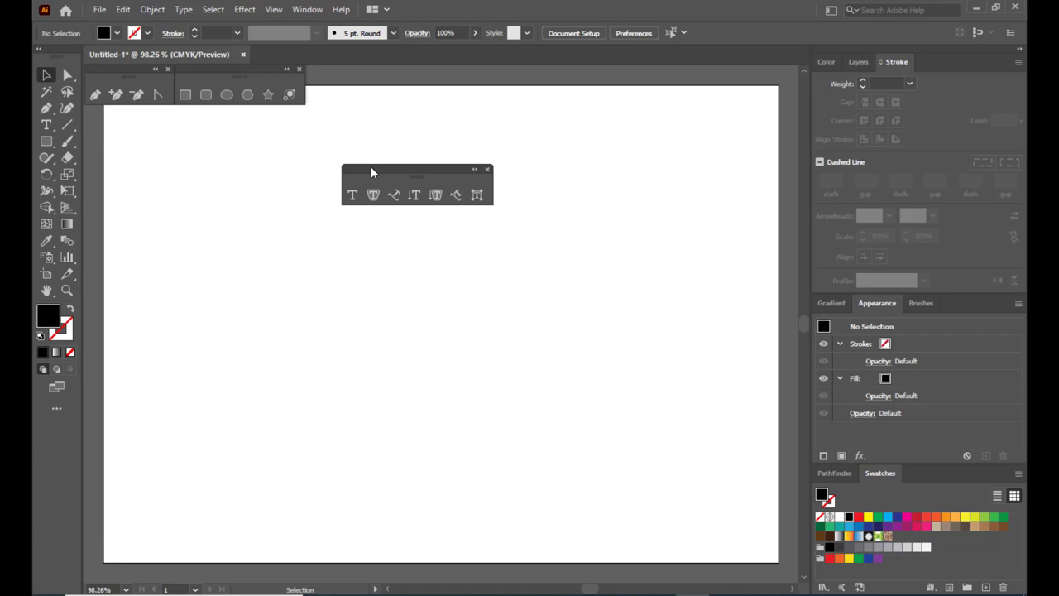
{"action": "left_click_drag", "start_coordinate": [371, 172], "coordinate": [382, 169]}
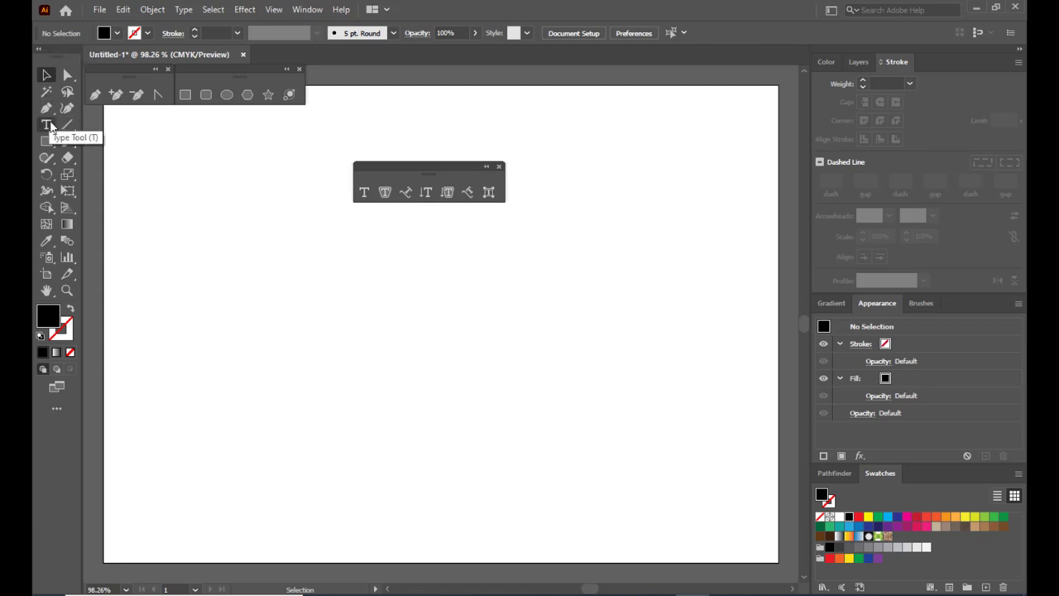
{"action": "left_click", "coordinate": [48, 129]}
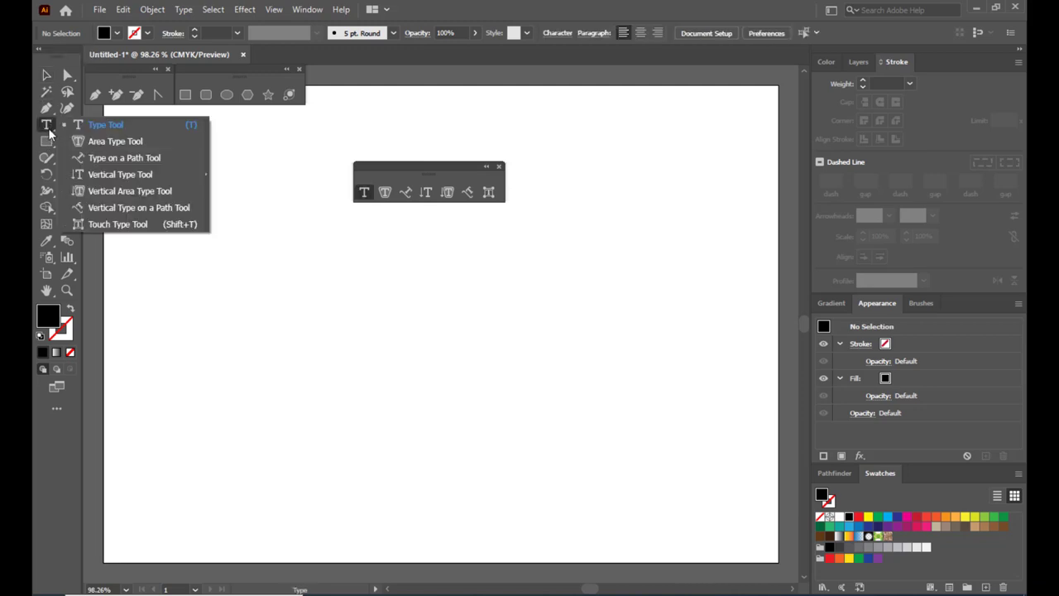
{"action": "left_click", "coordinate": [47, 129]}
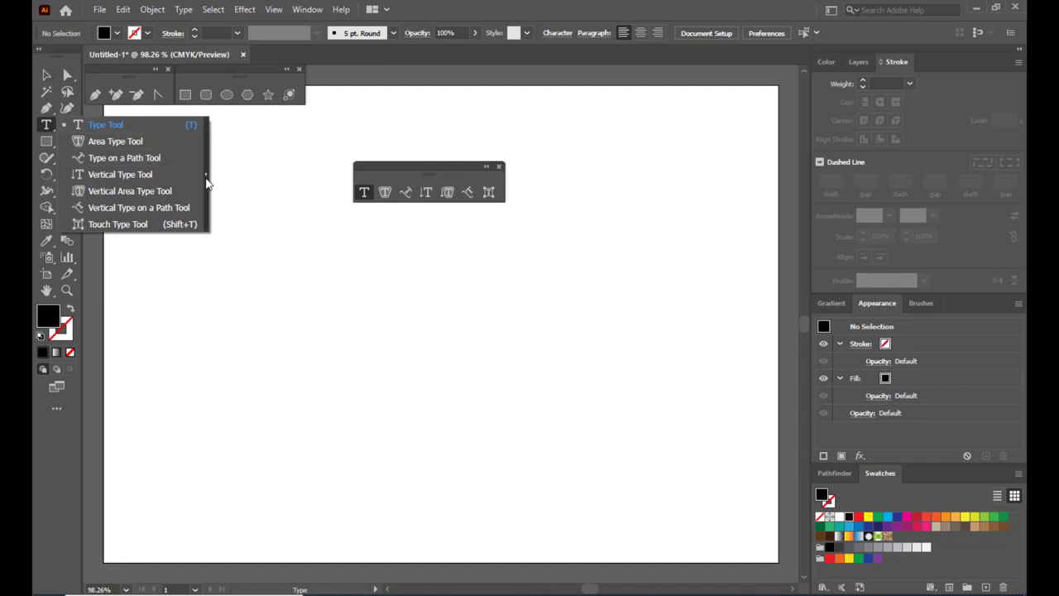
- Tear off the type tools into a floating panel placed above the artboard
{"action": "left_click", "coordinate": [207, 183]}
{"action": "left_click_drag", "start_coordinate": [98, 134], "coordinate": [383, 125]}
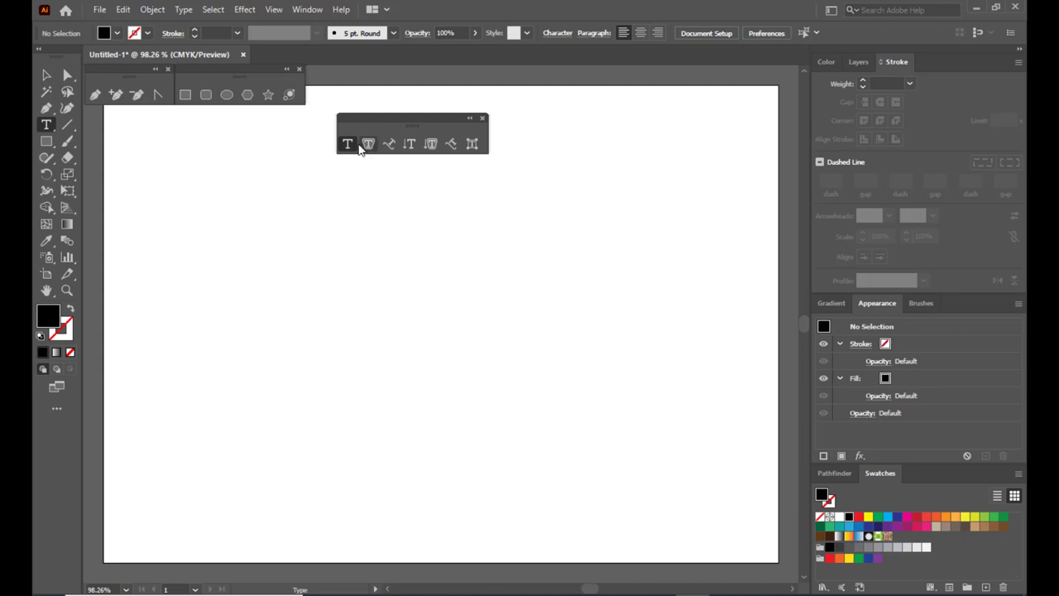
{"action": "left_click_drag", "start_coordinate": [434, 119], "coordinate": [414, 110]}
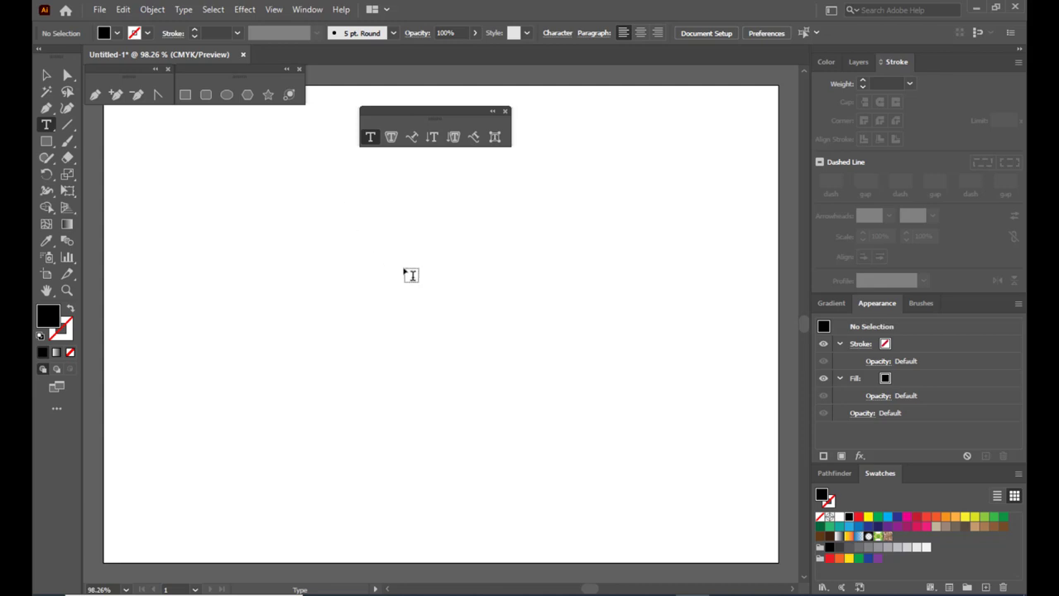
- Replace the Lorem ipsum placeholder with 'Rsart' in 126 pt Impact and finish the type object
{"action": "left_click", "coordinate": [349, 268]}
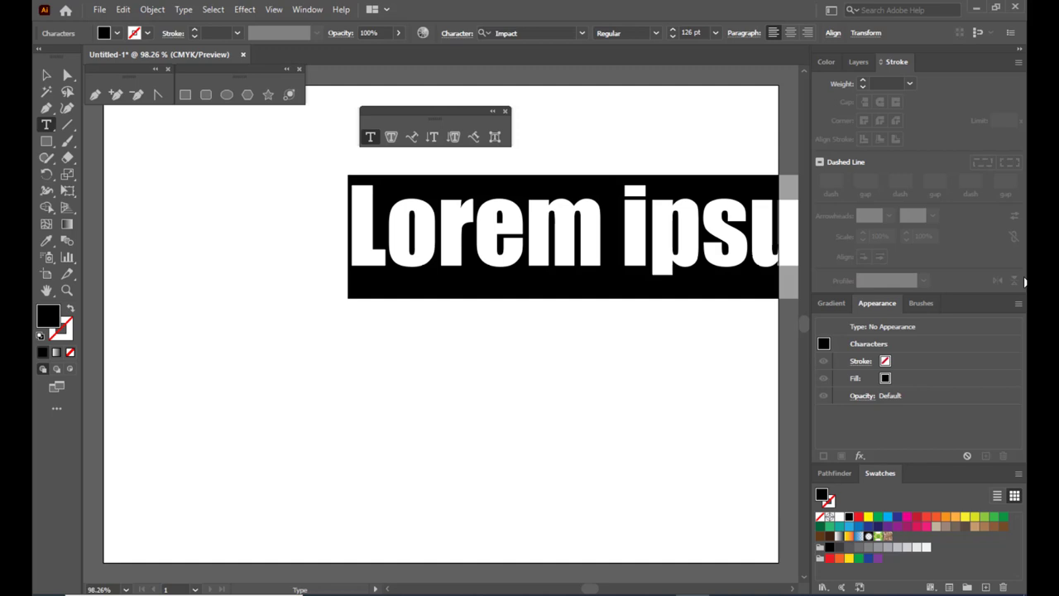
{"action": "key", "text": "BackSpace"}
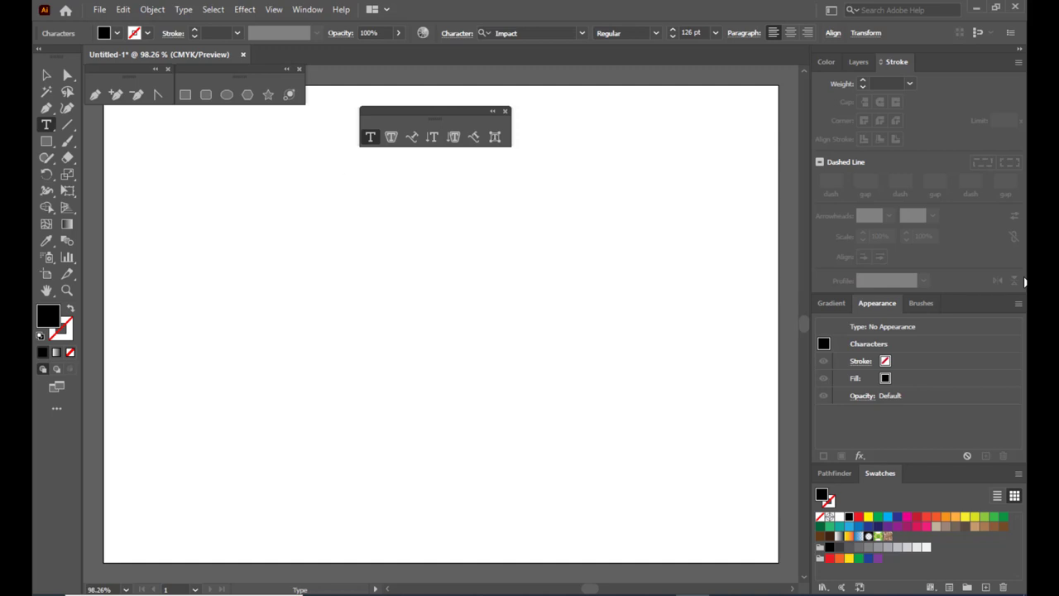
{"action": "type", "text": "r"}
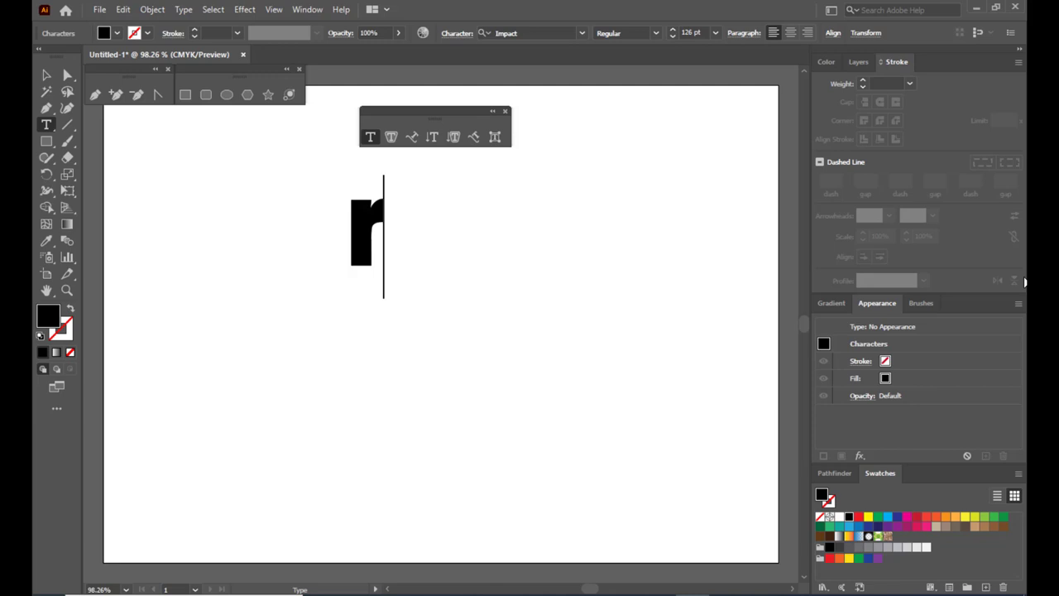
{"action": "key", "text": "BackSpace"}
{"action": "type", "text": "Rsart"}
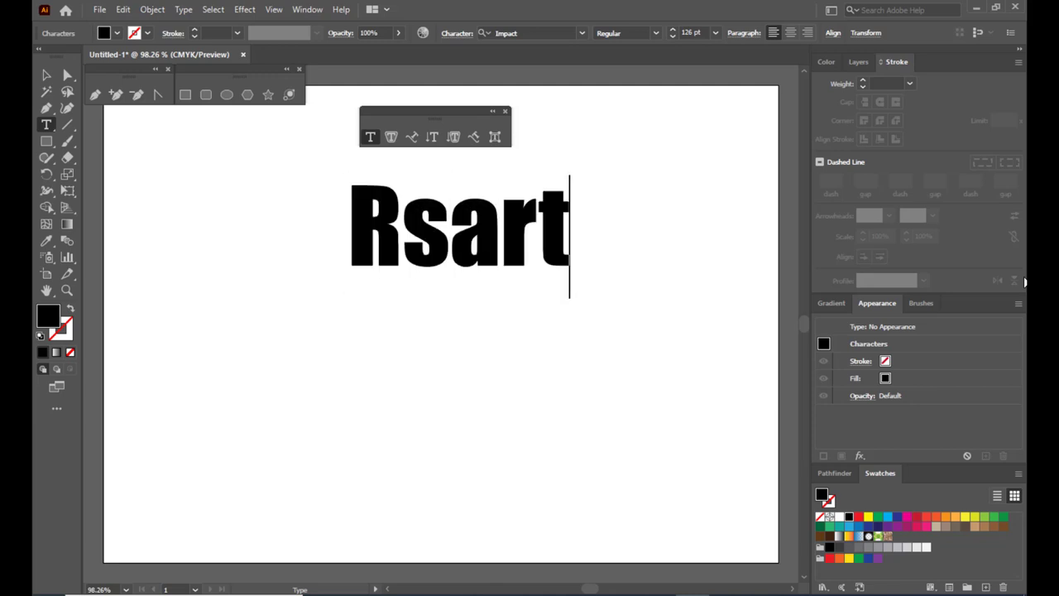
{"action": "left_click", "coordinate": [45, 76]}
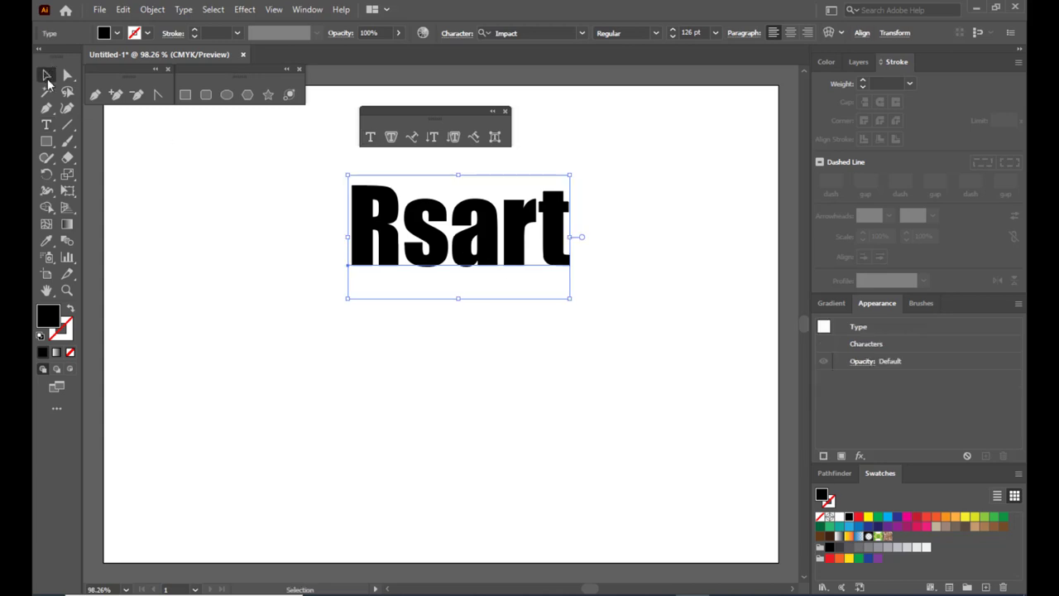
- Move the Rsart text down, set its font size to 150 pt, and shift it right
{"action": "left_click_drag", "start_coordinate": [488, 227], "coordinate": [614, 228]}
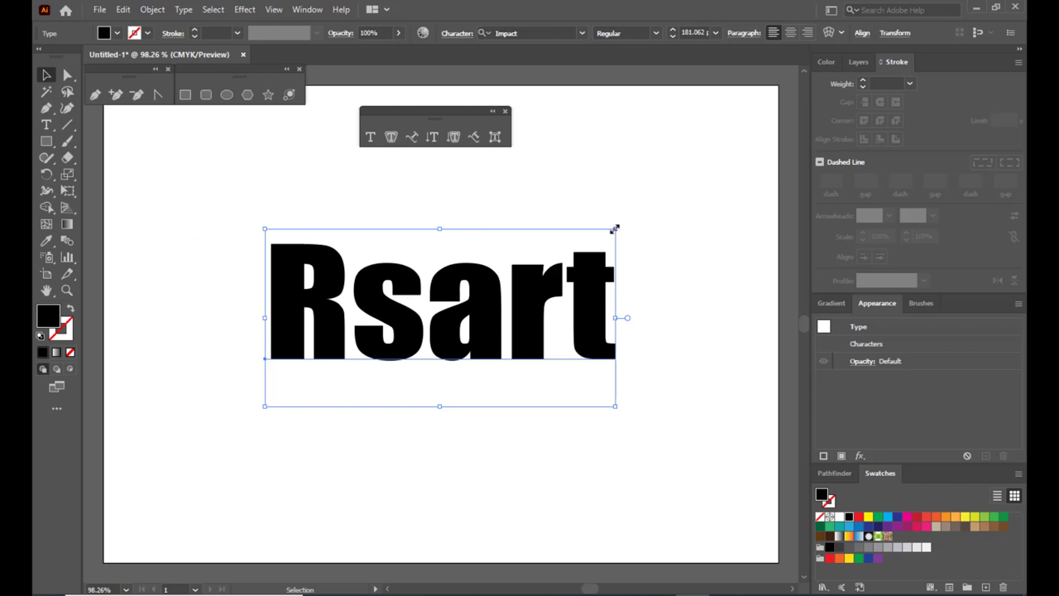
{"action": "left_click_drag", "start_coordinate": [620, 229], "coordinate": [632, 214]}
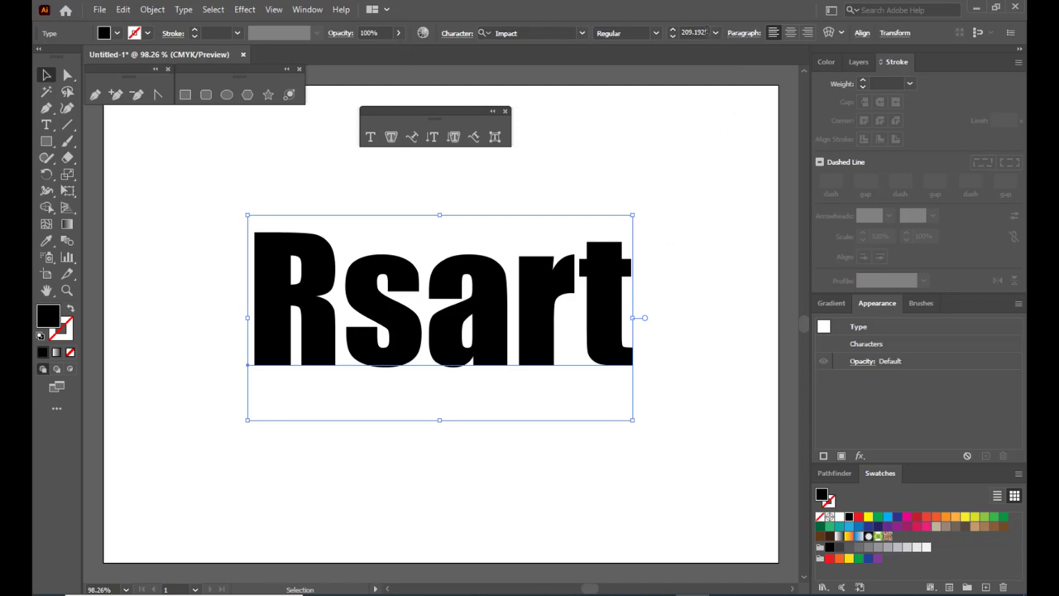
{"action": "left_click_drag", "start_coordinate": [710, 33], "coordinate": [680, 32]}
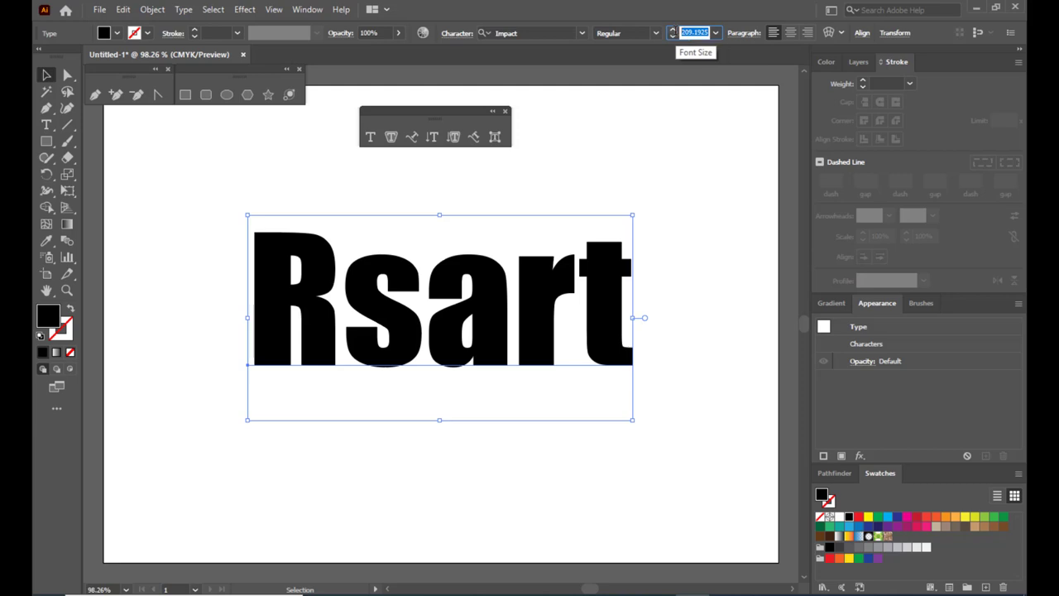
{"action": "type", "text": "150"}
{"action": "key", "text": "Return"}
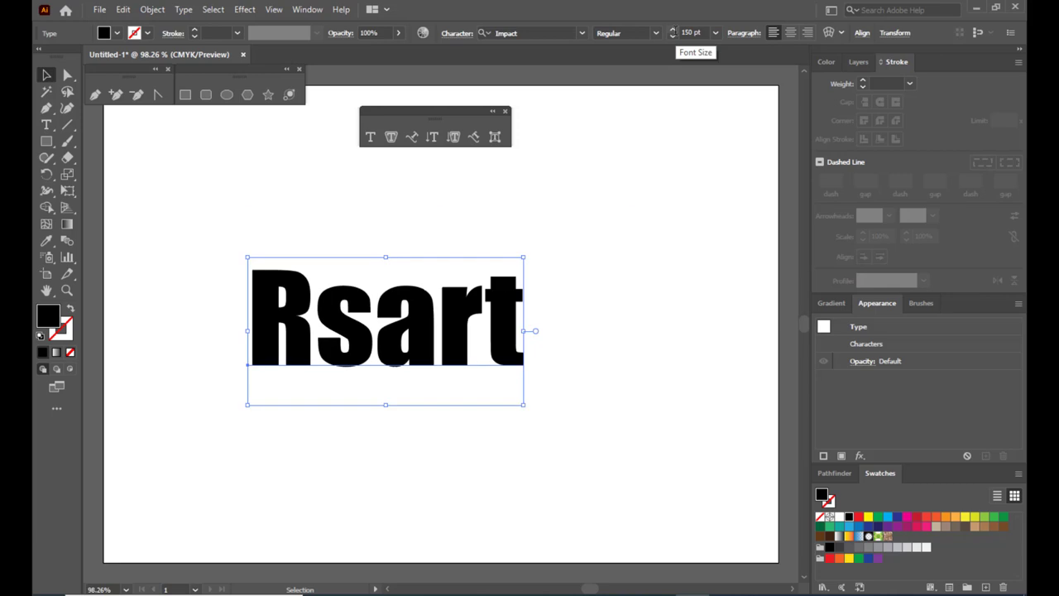
{"action": "left_click_drag", "start_coordinate": [449, 313], "coordinate": [494, 307]}
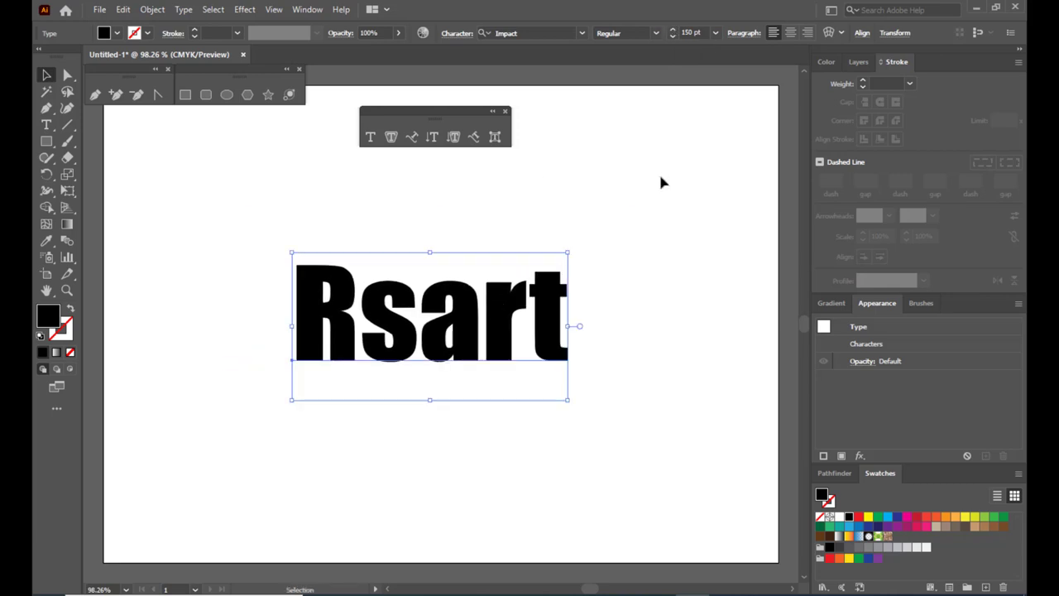
- Set Rsart in the Ananda font and enlarge it to about 171 pt
{"action": "left_click", "coordinate": [582, 33]}
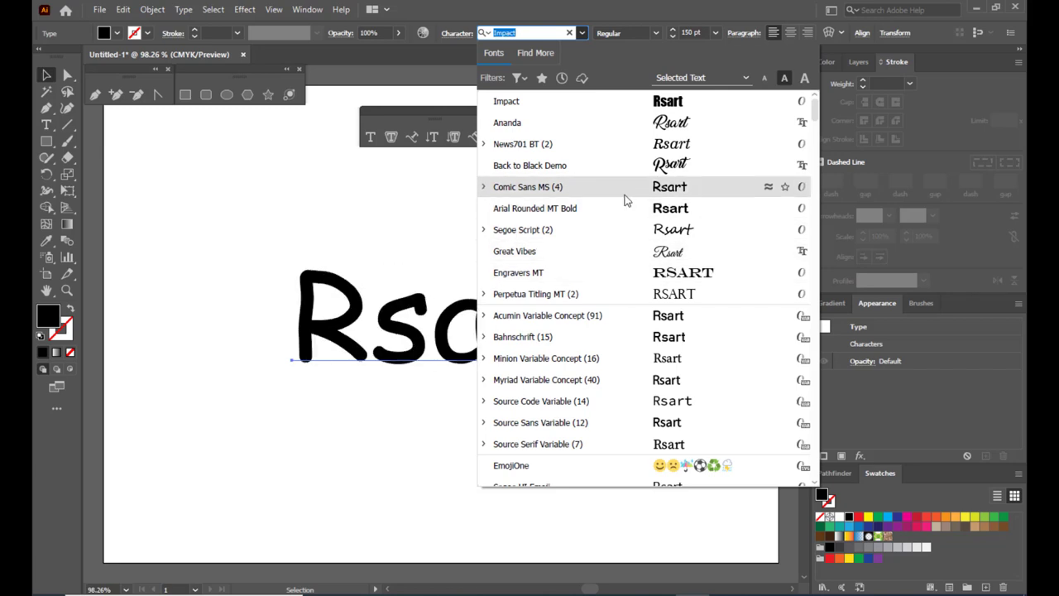
{"action": "left_click", "coordinate": [609, 123]}
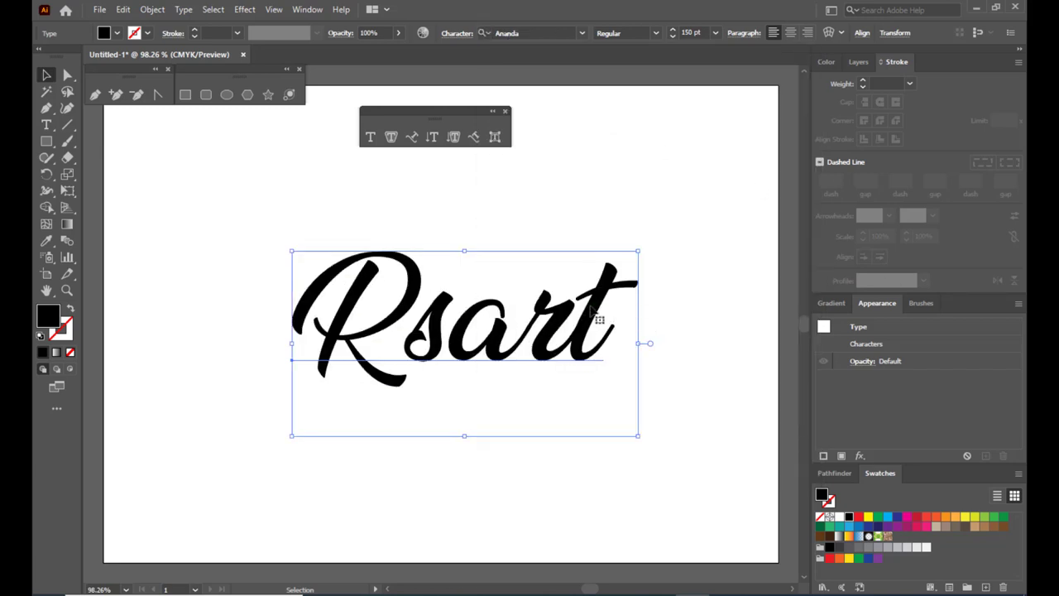
{"action": "left_click_drag", "start_coordinate": [601, 313], "coordinate": [609, 320]}
{"action": "left_click_drag", "start_coordinate": [647, 254], "coordinate": [662, 241]}
{"action": "left_click_drag", "start_coordinate": [626, 301], "coordinate": [595, 316]}
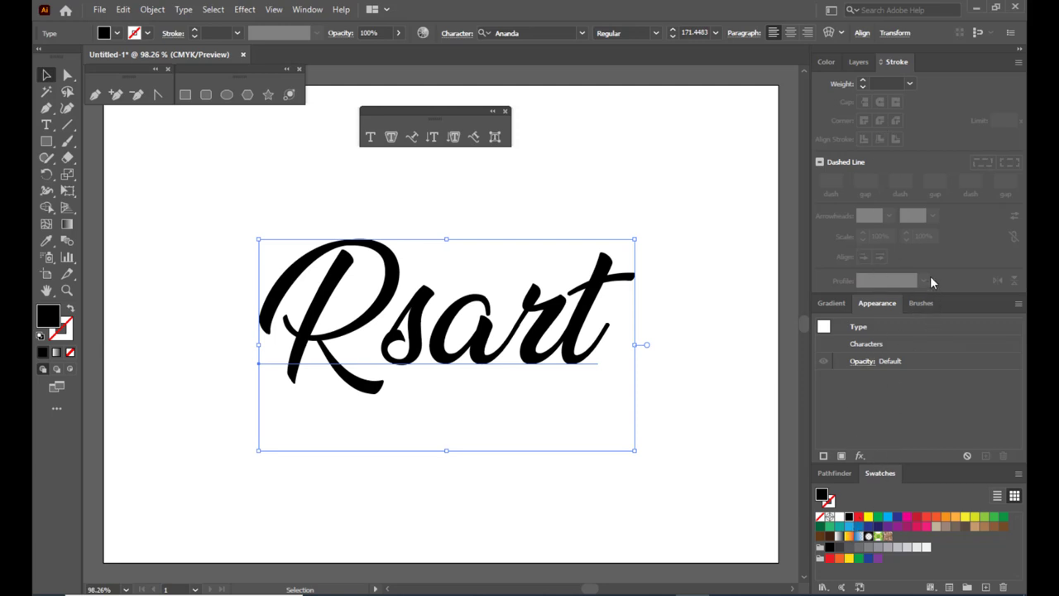
- Colour the Rsart text green from the Color panel spectrum, then deselect it
{"action": "left_click", "coordinate": [825, 62]}
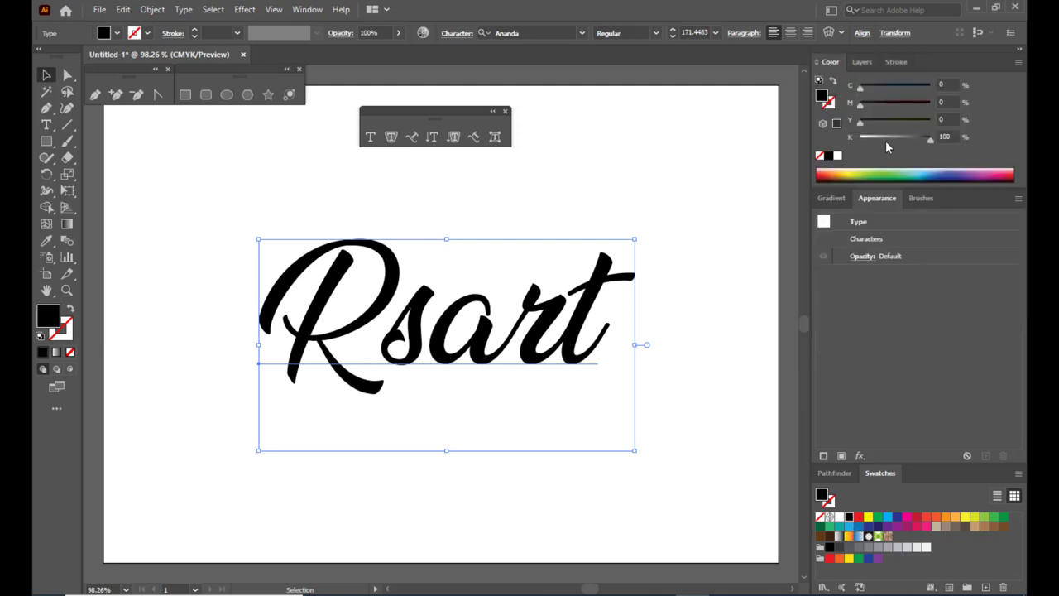
{"action": "left_click", "coordinate": [872, 172]}
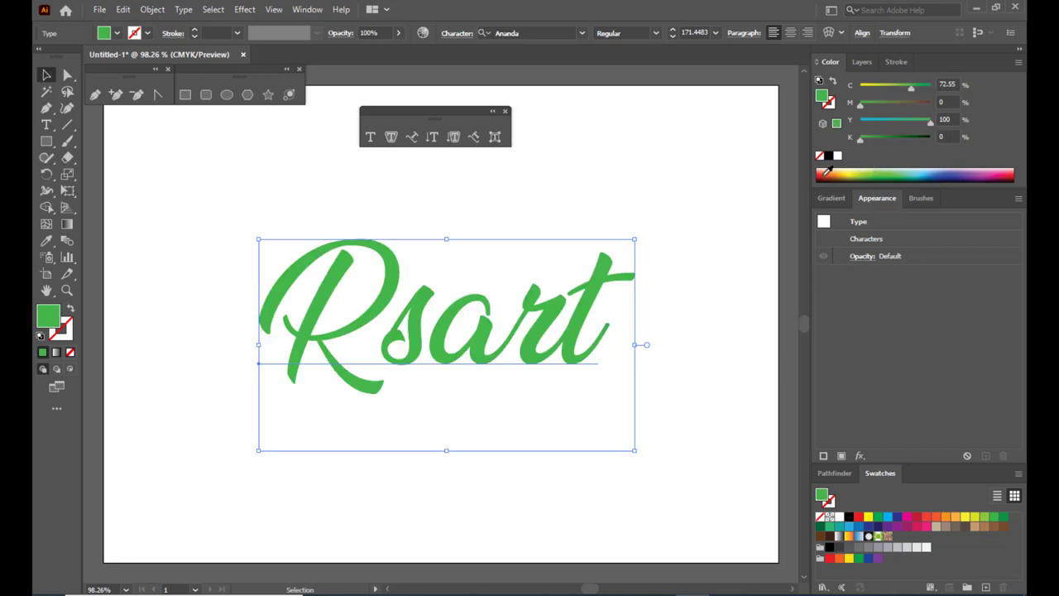
{"action": "left_click", "coordinate": [830, 172]}
{"action": "left_click", "coordinate": [926, 171]}
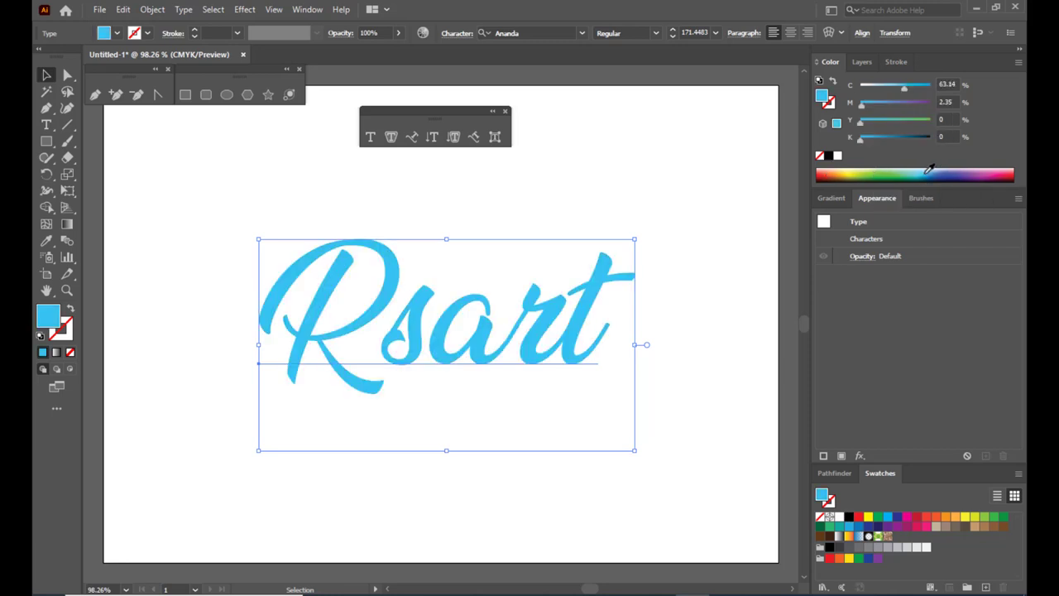
{"action": "left_click", "coordinate": [1010, 172]}
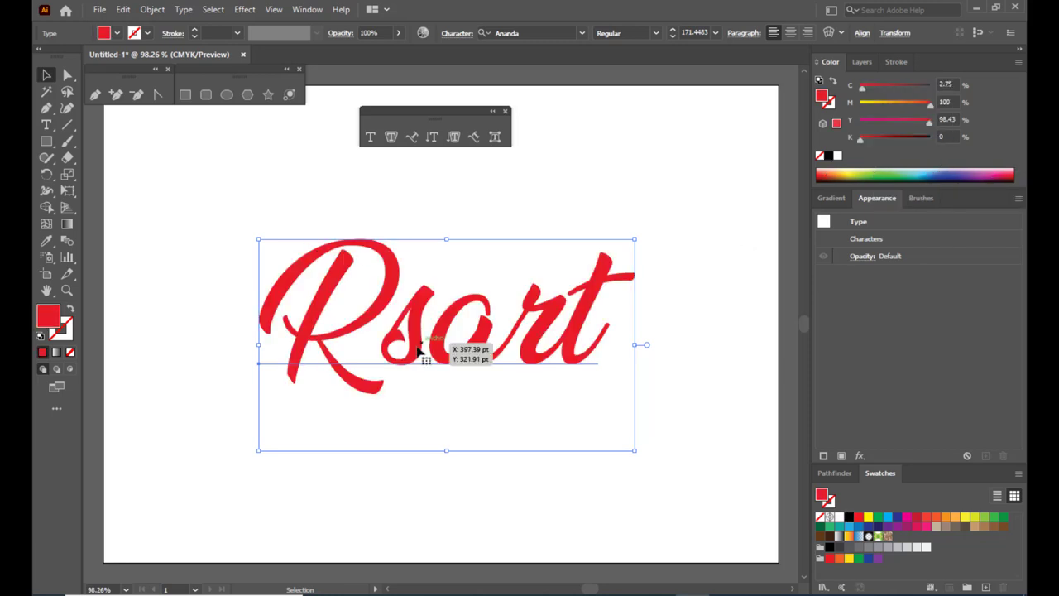
{"action": "left_click", "coordinate": [904, 174]}
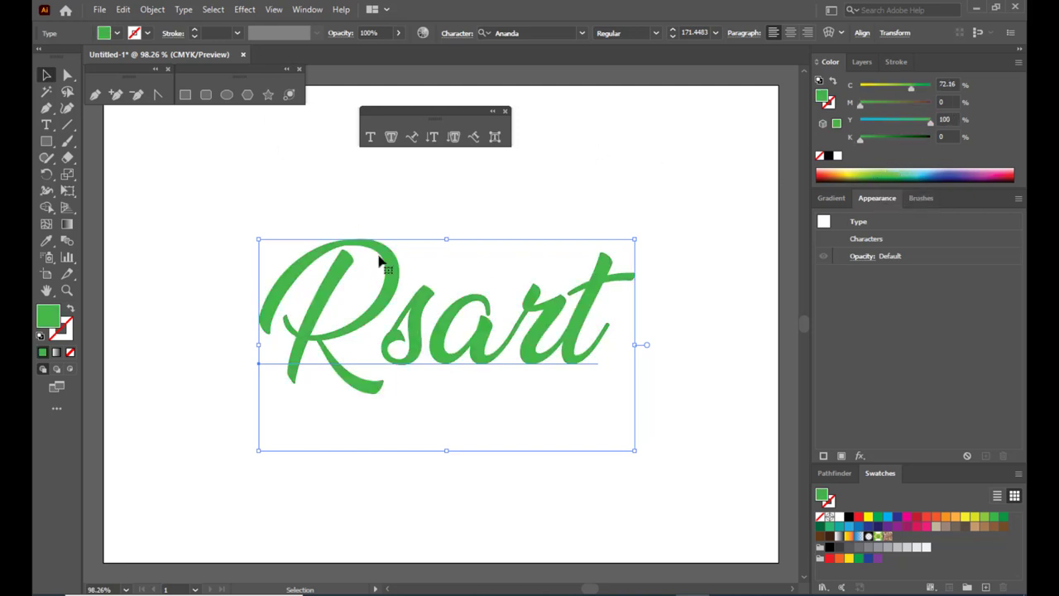
{"action": "left_click_drag", "start_coordinate": [395, 263], "coordinate": [395, 273]}
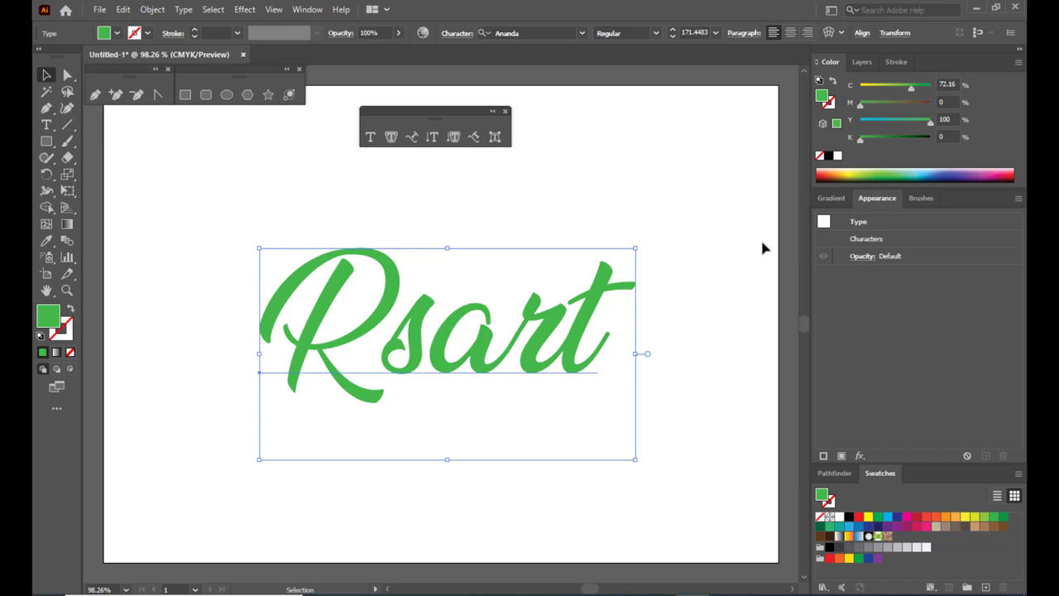
{"action": "left_click", "coordinate": [612, 271]}
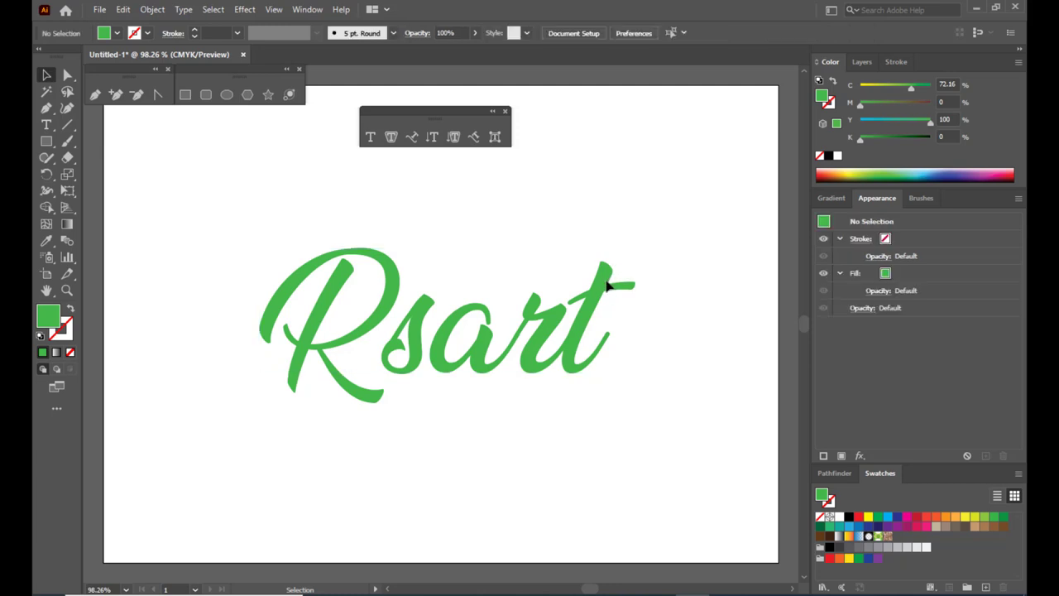
{"action": "left_click", "coordinate": [392, 285]}
{"action": "mouse_move", "coordinate": [392, 284]}
{"action": "left_mouse_down"}
{"action": "mouse_move", "coordinate": [428, 263]}
{"action": "mouse_move", "coordinate": [405, 281]}
{"action": "left_mouse_up"}
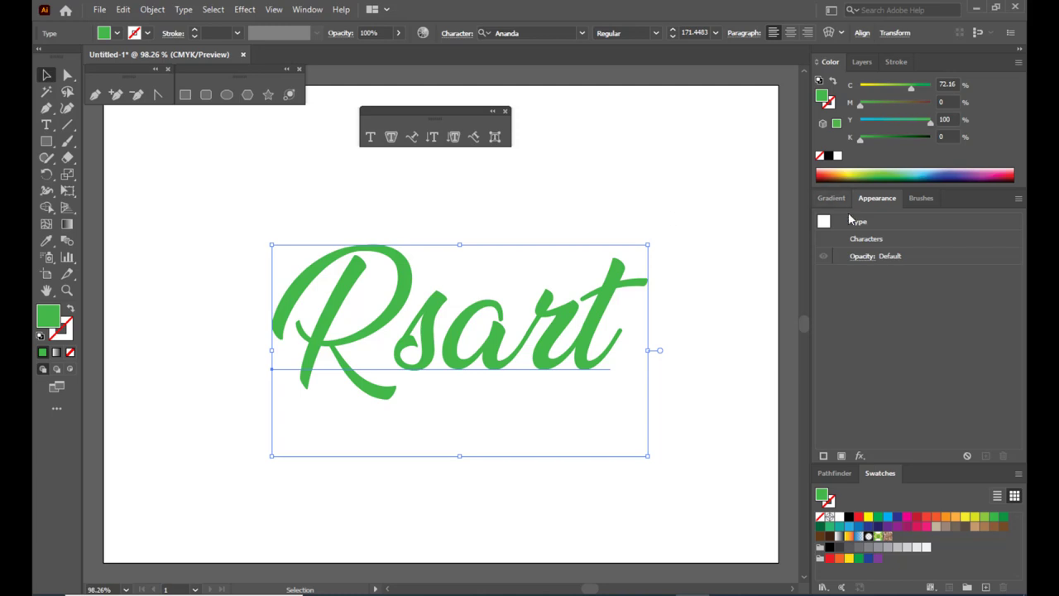
{"action": "left_click_drag", "start_coordinate": [602, 314], "coordinate": [599, 293]}
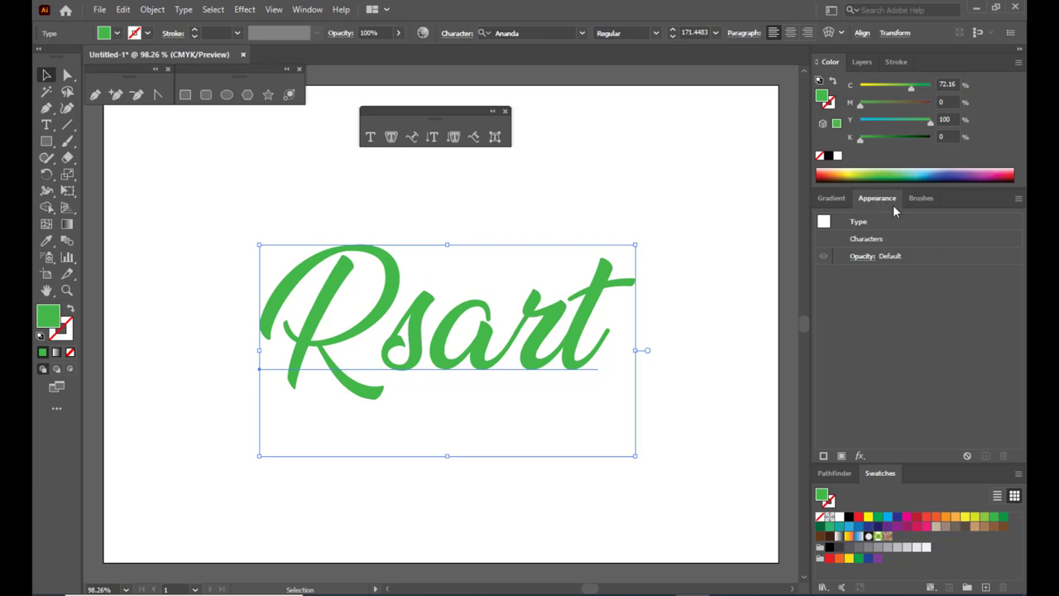
{"action": "left_click", "coordinate": [307, 9]}
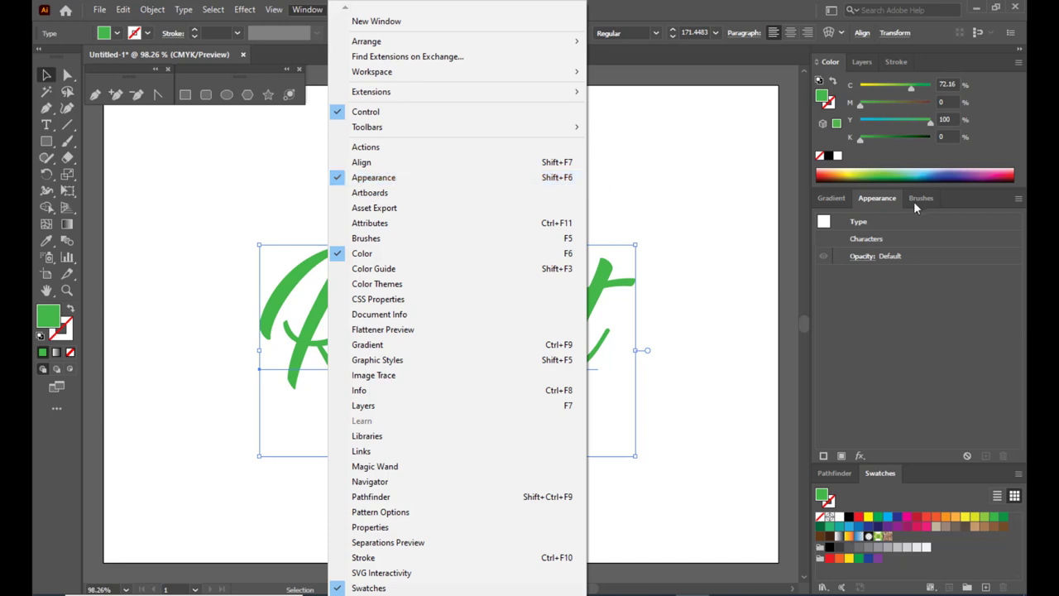
{"action": "left_click", "coordinate": [868, 201]}
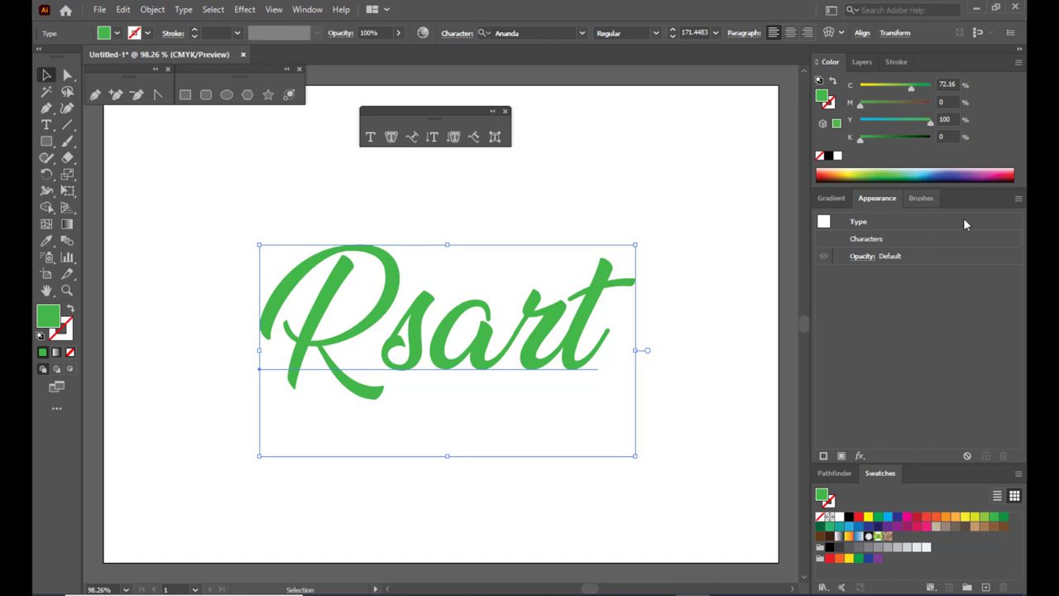
- Add a black fill and empty stroke to Rsart's appearance and bring up the effects list
{"action": "left_click", "coordinate": [1018, 200]}
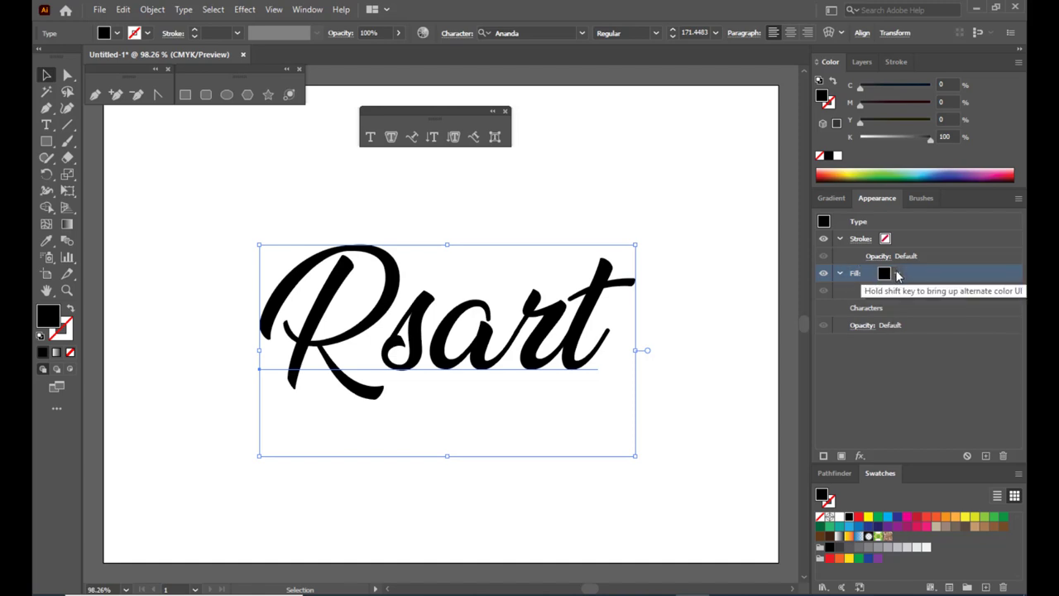
{"action": "left_click", "coordinate": [859, 456]}
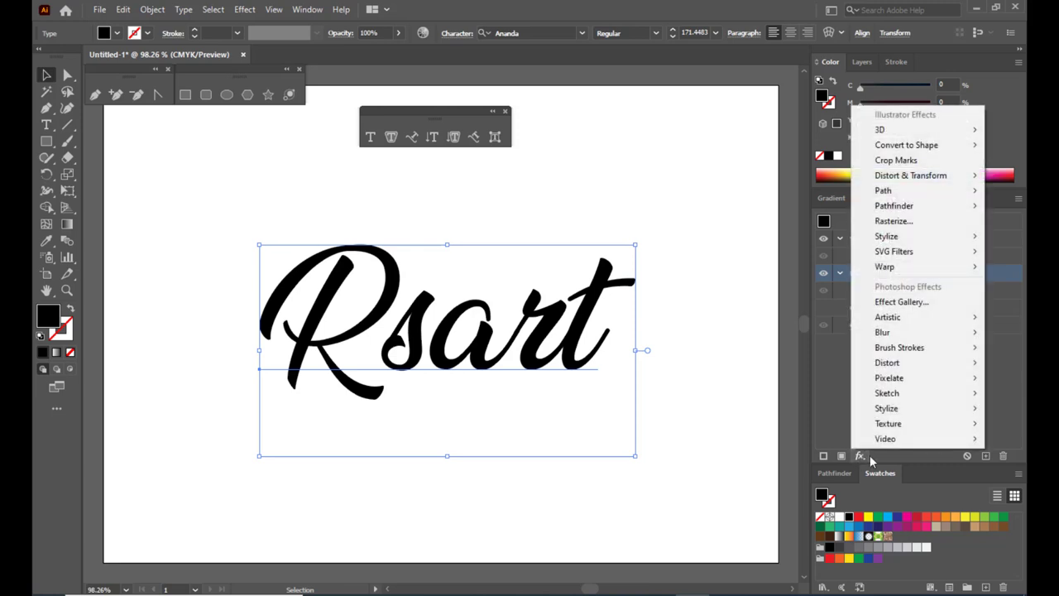
{"action": "double_click", "coordinate": [866, 460]}
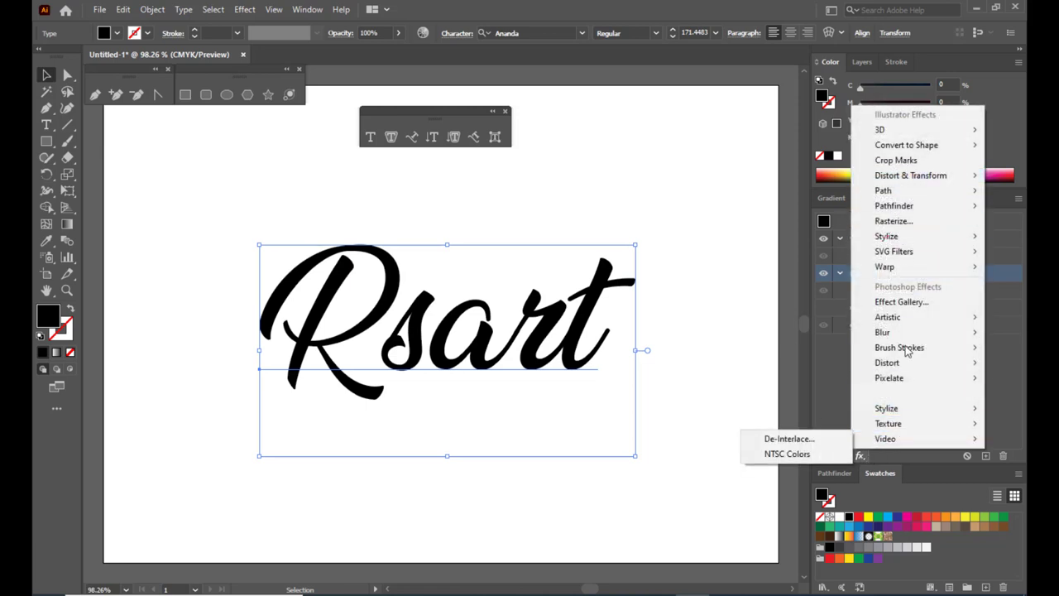
- Apply Offset Path to the black fill, lowering the offset into negative values
{"action": "mouse_move", "coordinate": [864, 192]}
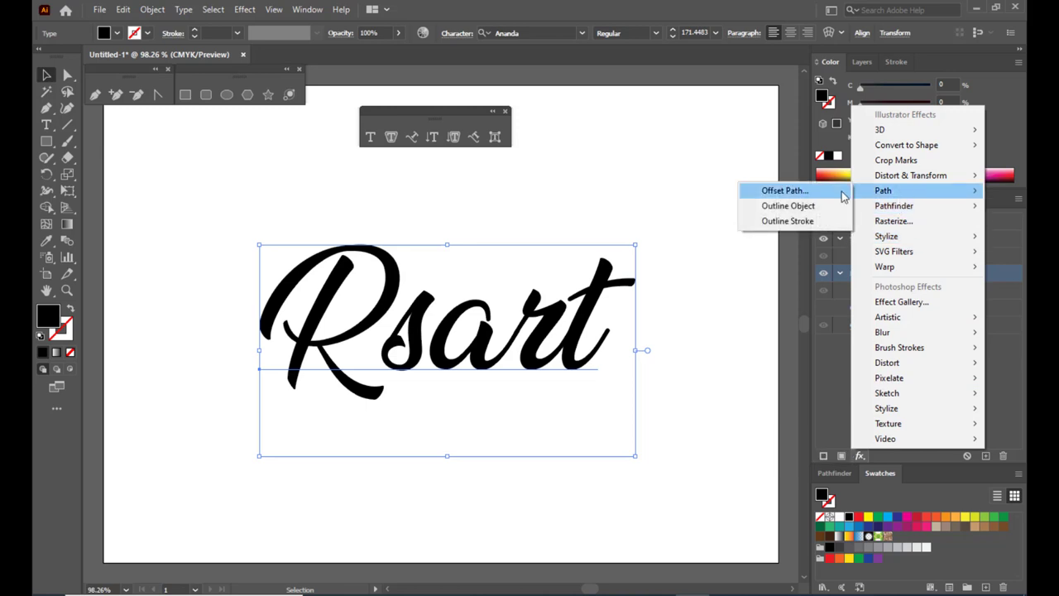
{"action": "left_click", "coordinate": [790, 192]}
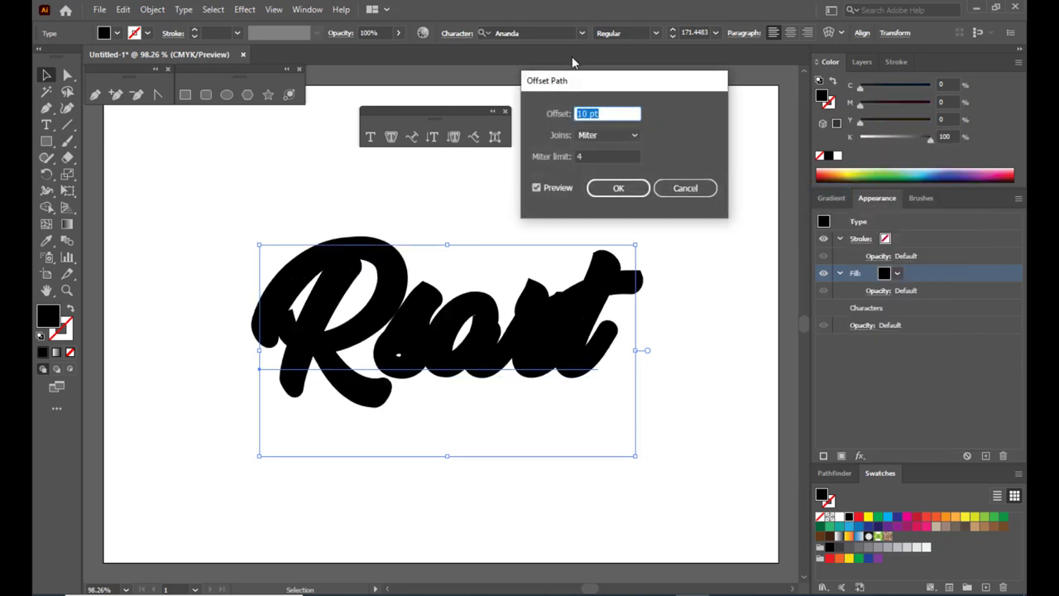
{"action": "left_click_drag", "start_coordinate": [586, 80], "coordinate": [607, 99]}
{"action": "key", "text": "Up"}
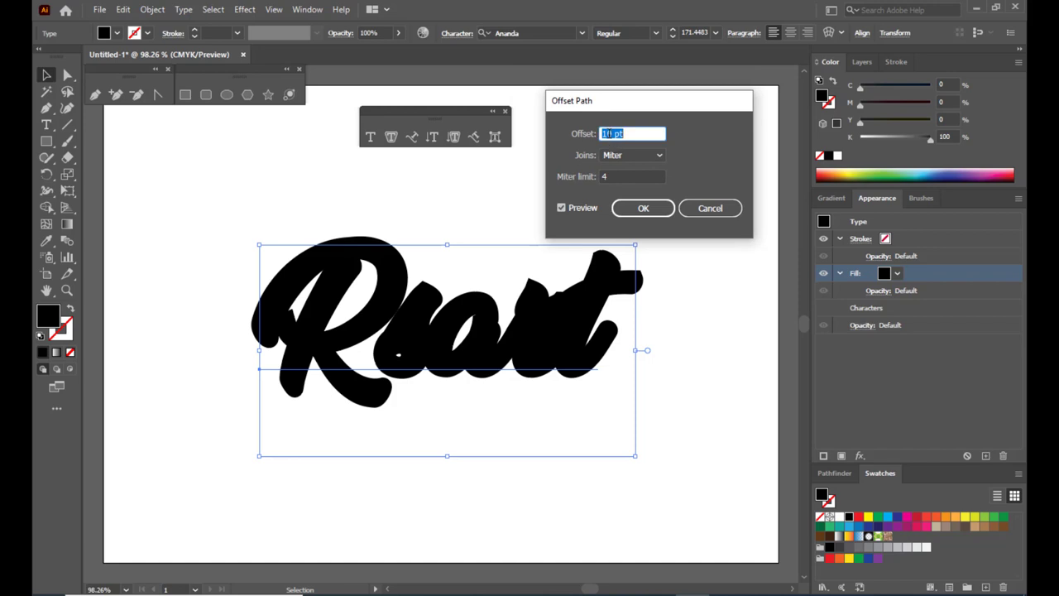
{"action": "key", "text": "Down"}
{"action": "key", "text": "Down"}
{"action": "key", "text": "Down"}
{"action": "key", "text": "Down"}
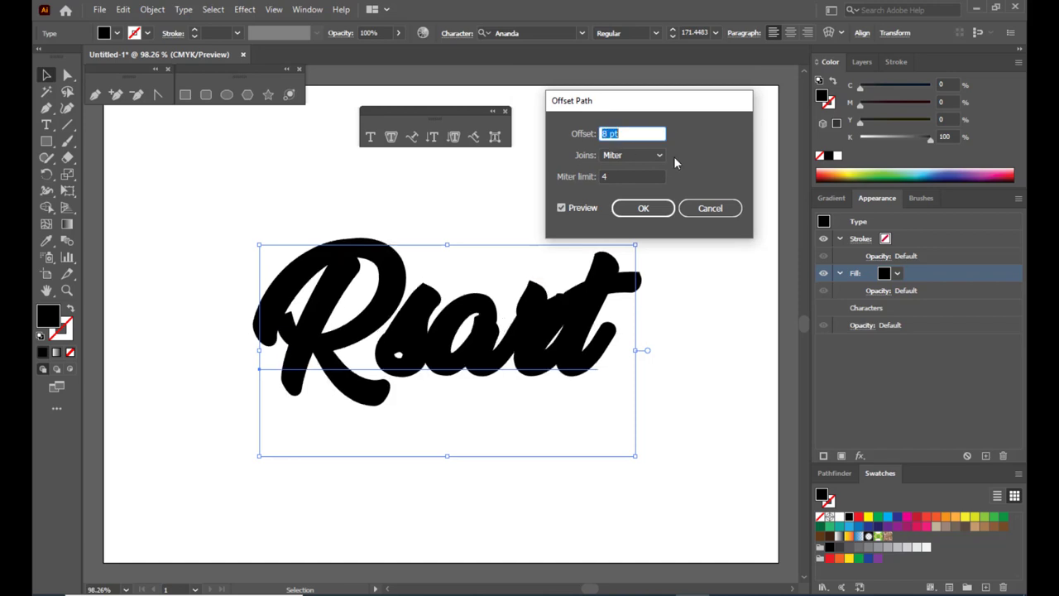
{"action": "key", "text": "Down"}
{"action": "key", "text": "Down"}
{"action": "key", "text": "Down"}
{"action": "key", "text": "Down"}
{"action": "key", "text": "Down"}
{"action": "key", "text": "Down"}
{"action": "key", "text": "Down"}
{"action": "key", "text": "Down"}
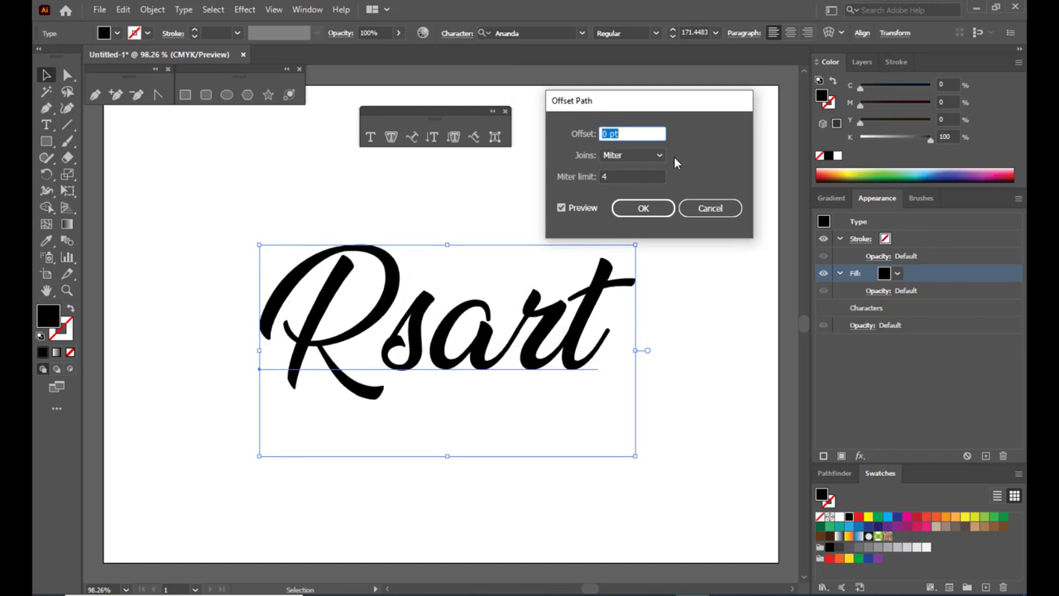
{"action": "key", "text": "Down"}
{"action": "key", "text": "Down"}
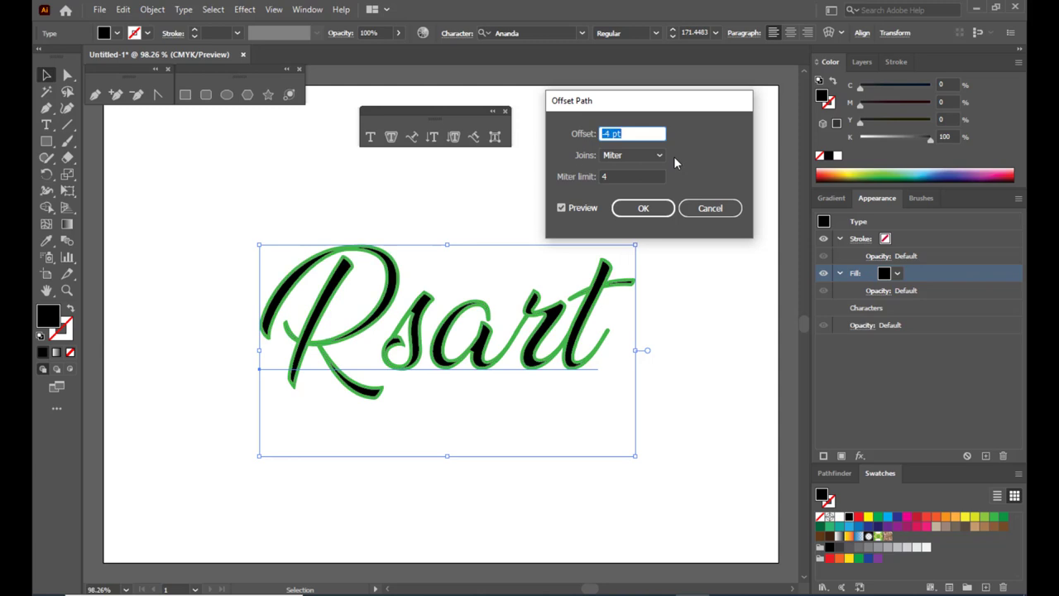
{"action": "key", "text": "Down"}
{"action": "key", "text": "Down"}
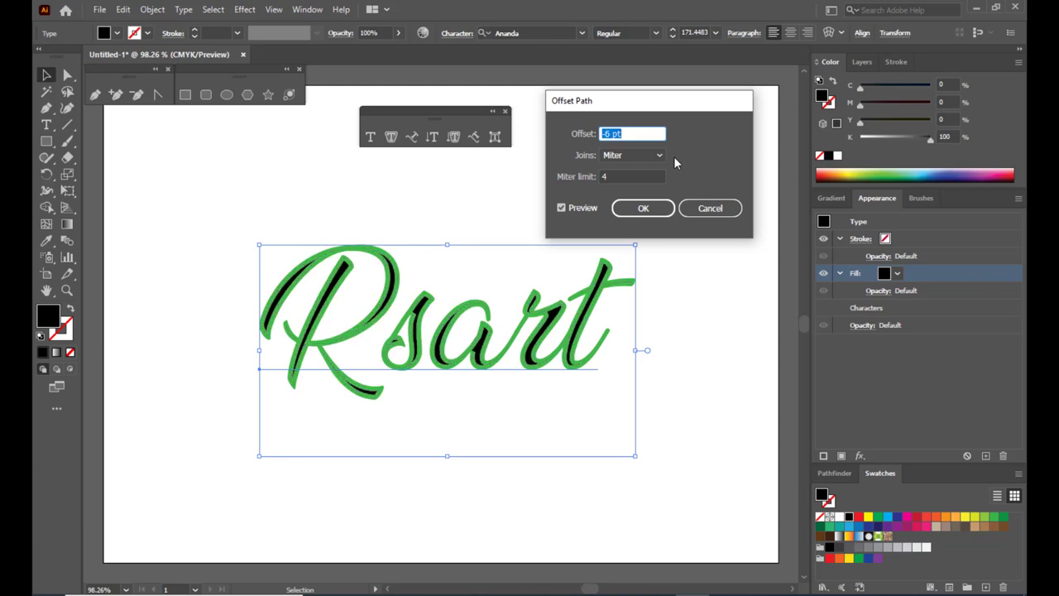
- Set the offset joins to Round, settle the offset at -4 pt, and confirm
{"action": "left_click_drag", "start_coordinate": [610, 102], "coordinate": [619, 104]}
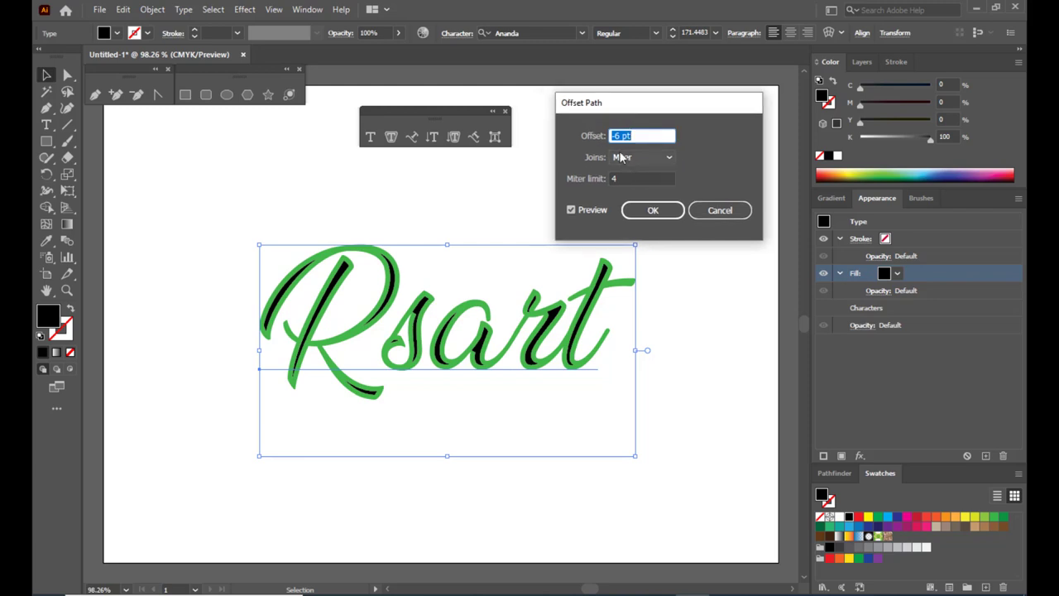
{"action": "left_click", "coordinate": [648, 157]}
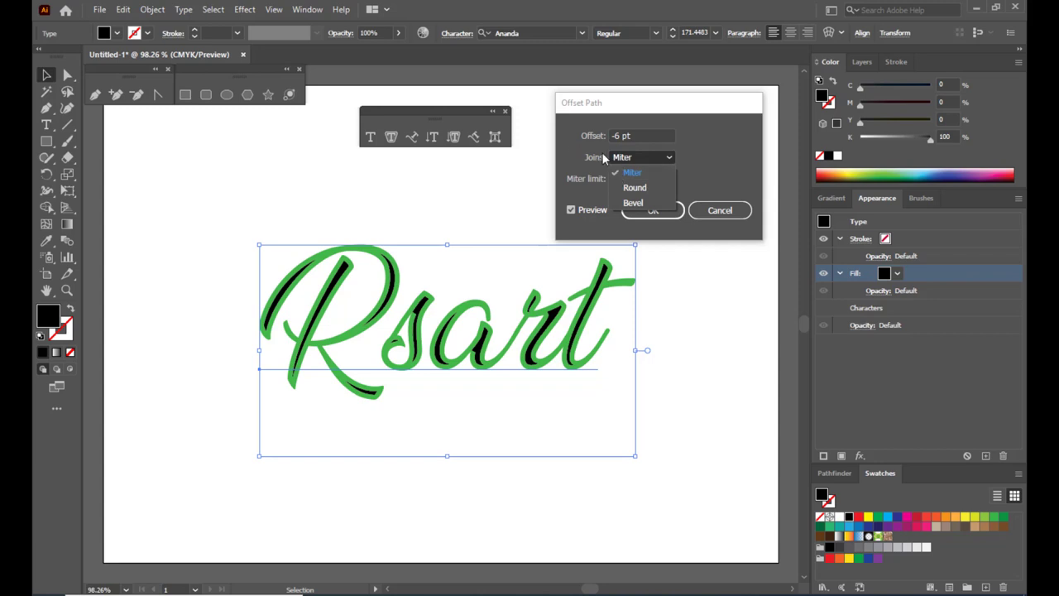
{"action": "left_click", "coordinate": [634, 187]}
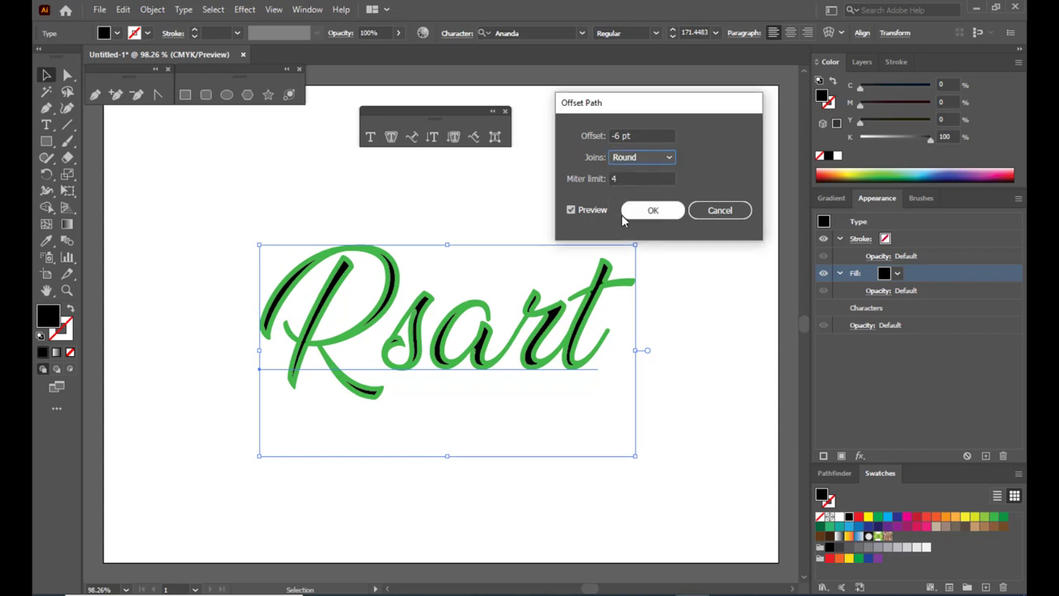
{"action": "left_click", "coordinate": [614, 136]}
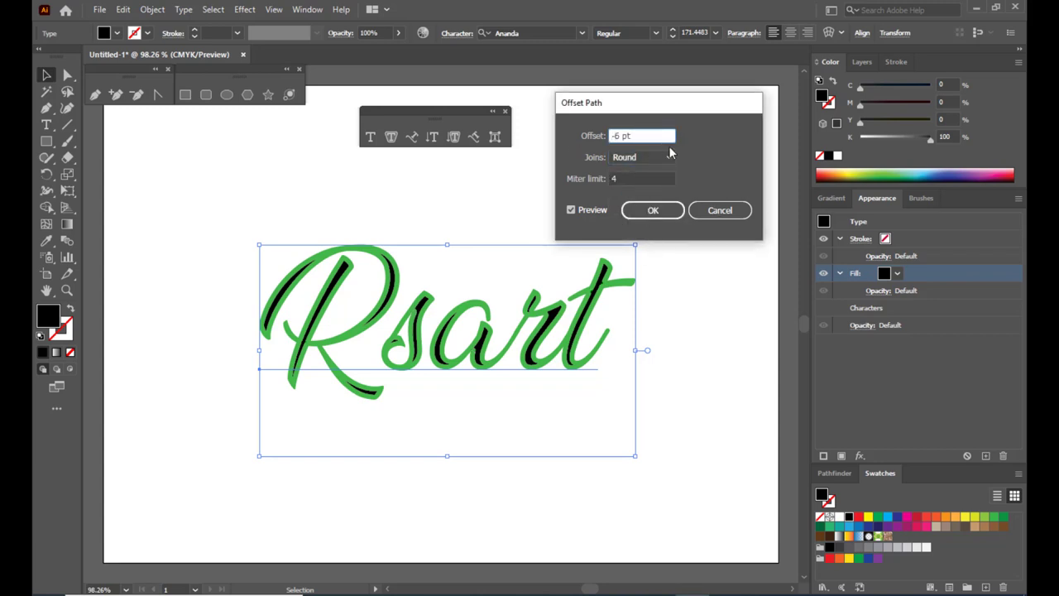
{"action": "key", "text": "Up"}
{"action": "key", "text": "Up"}
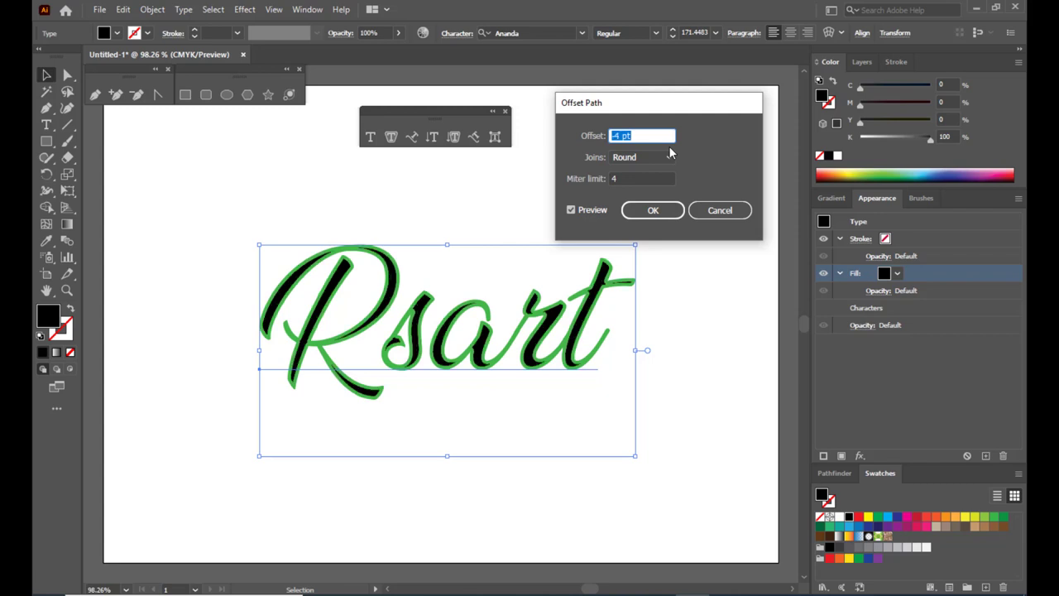
{"action": "left_click", "coordinate": [650, 211]}
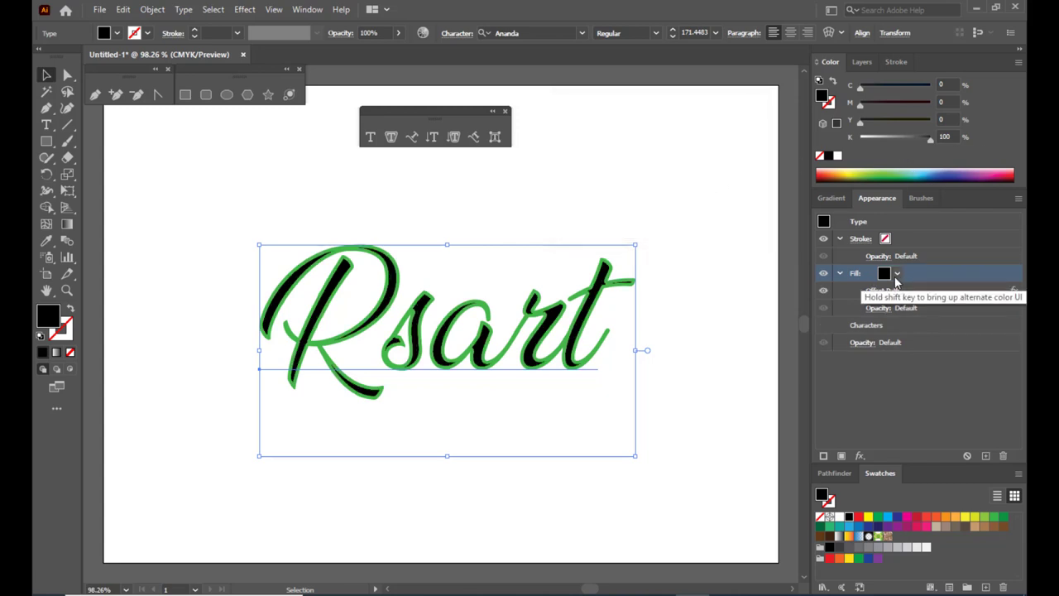
- Change the inset fill to CMYK Yellow, deselect to check, then reselect Rsart
{"action": "left_click", "coordinate": [897, 277]}
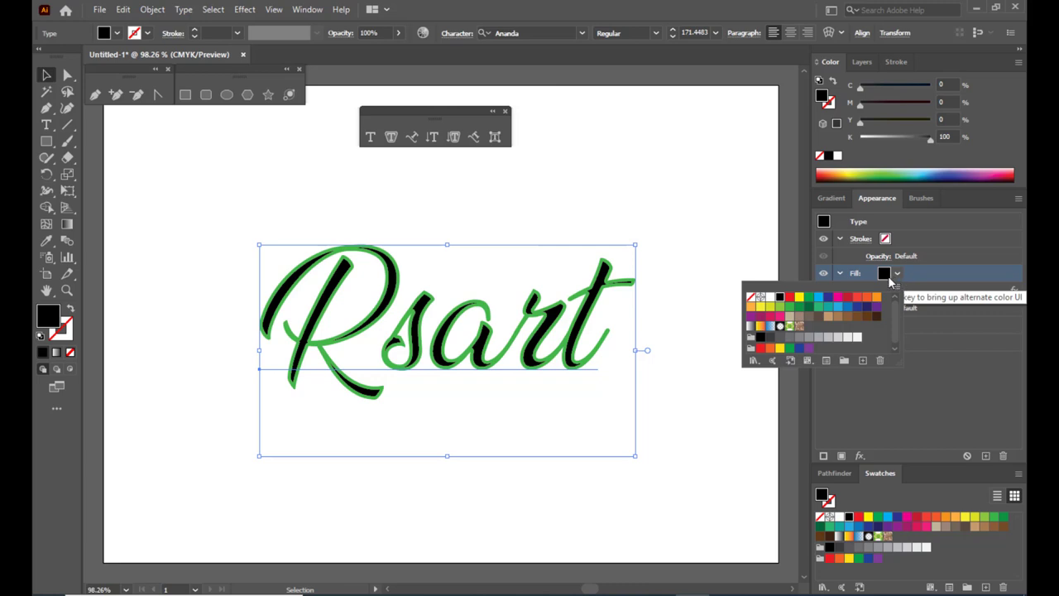
{"action": "left_click", "coordinate": [799, 298]}
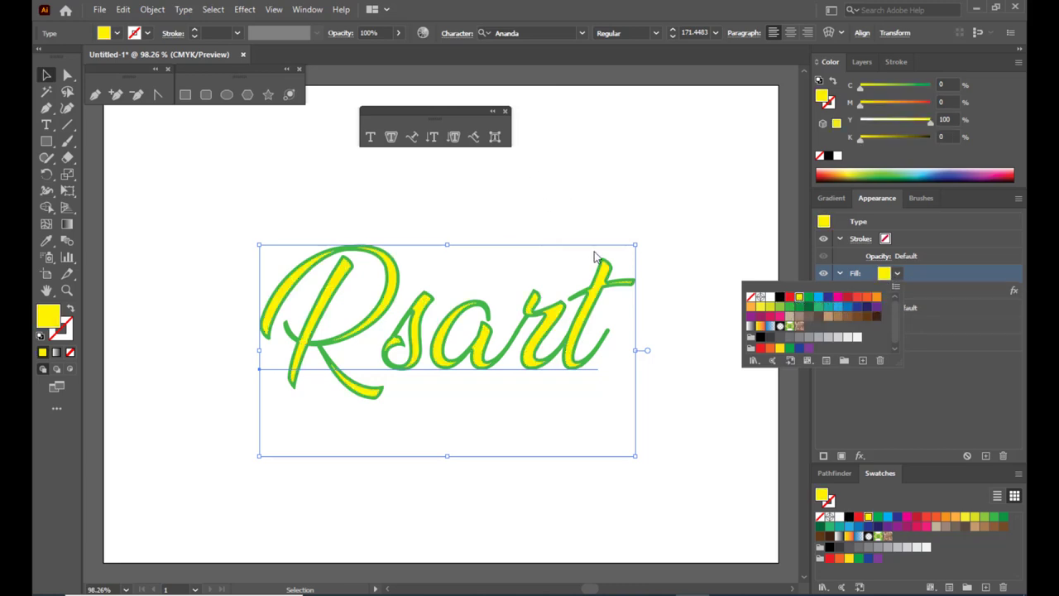
{"action": "left_click", "coordinate": [647, 239]}
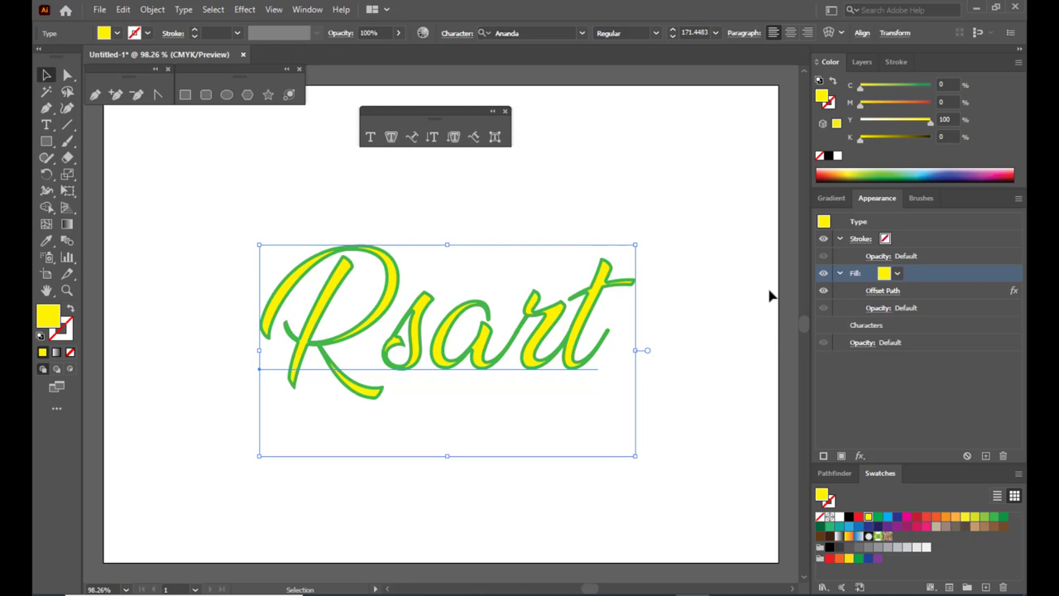
{"action": "left_click", "coordinate": [685, 236]}
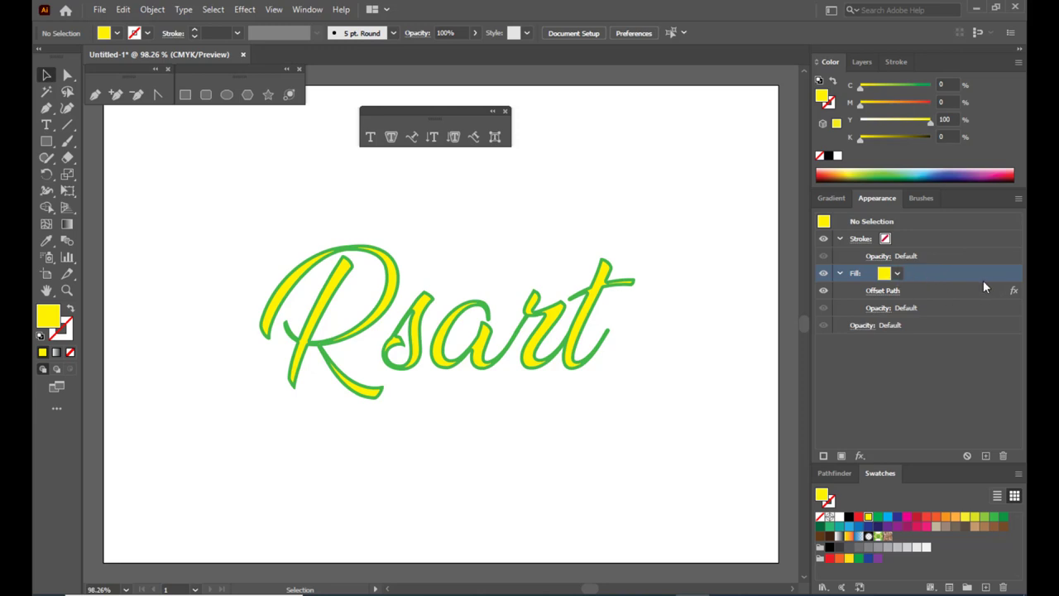
{"action": "key", "text": "ctrl+a"}
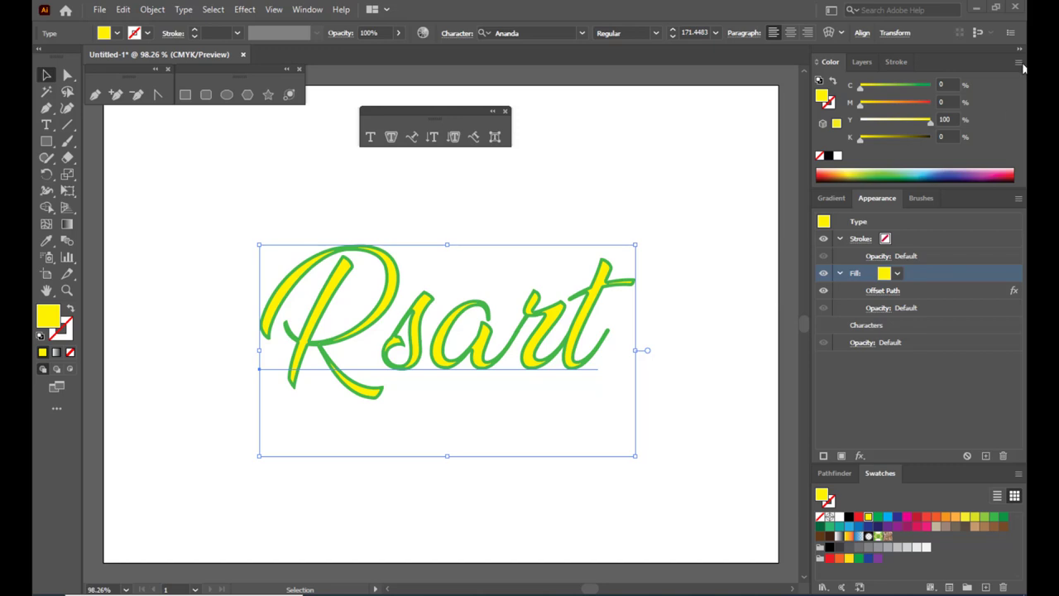
- Add a new fill to the Rsart text and colour it dark green
{"action": "left_click", "coordinate": [1018, 201]}
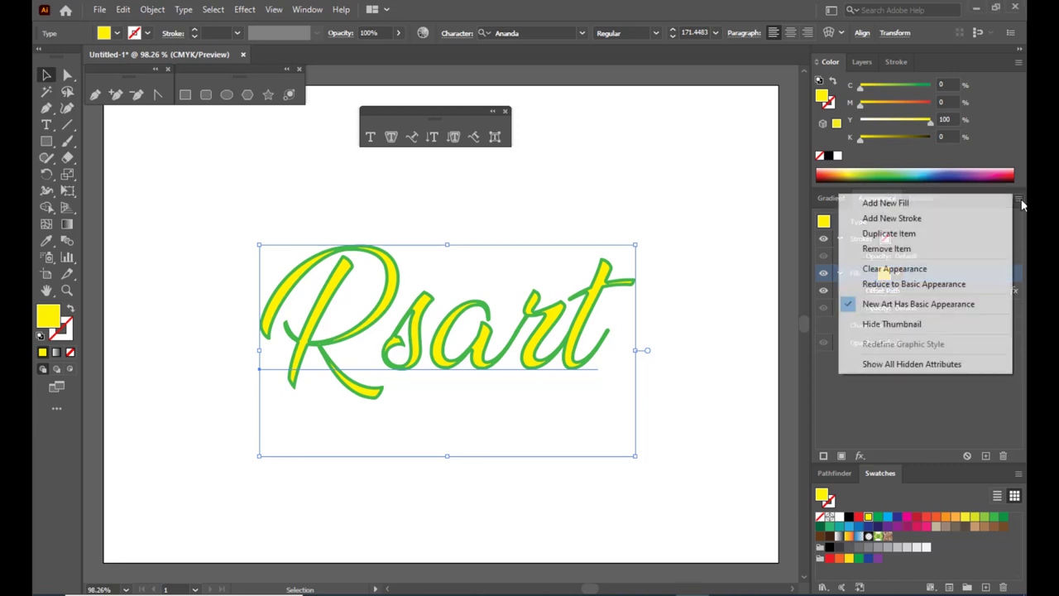
{"action": "left_click", "coordinate": [918, 204]}
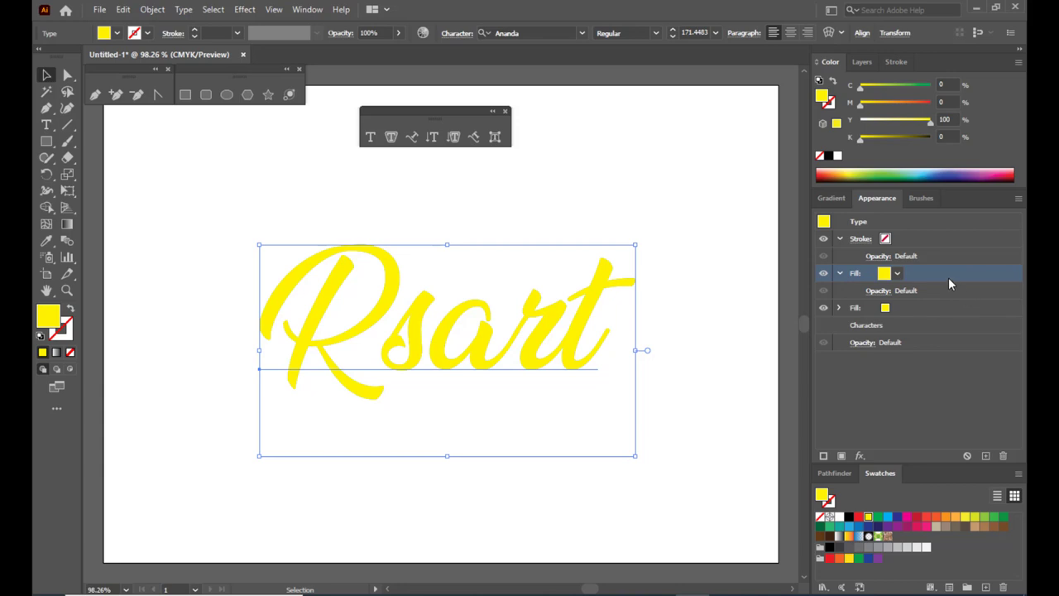
{"action": "left_click", "coordinate": [898, 273]}
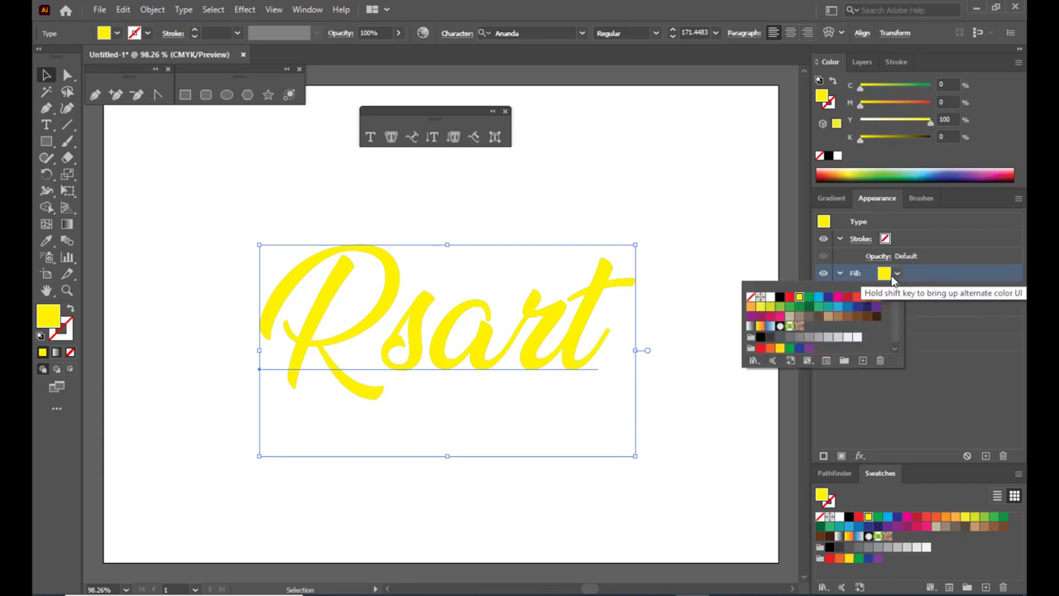
{"action": "left_click", "coordinate": [808, 309]}
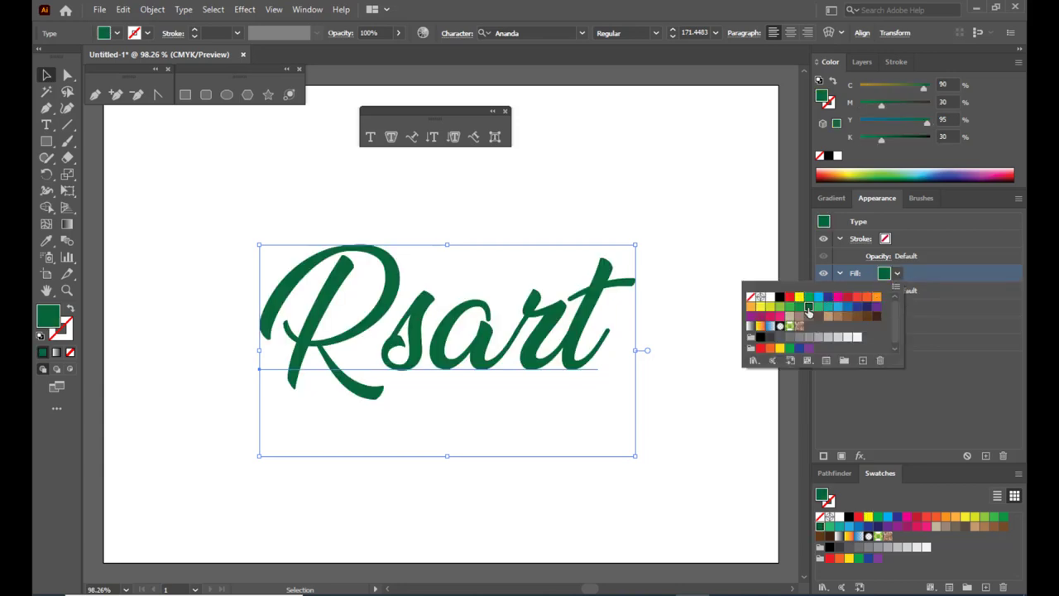
{"action": "left_click", "coordinate": [947, 273]}
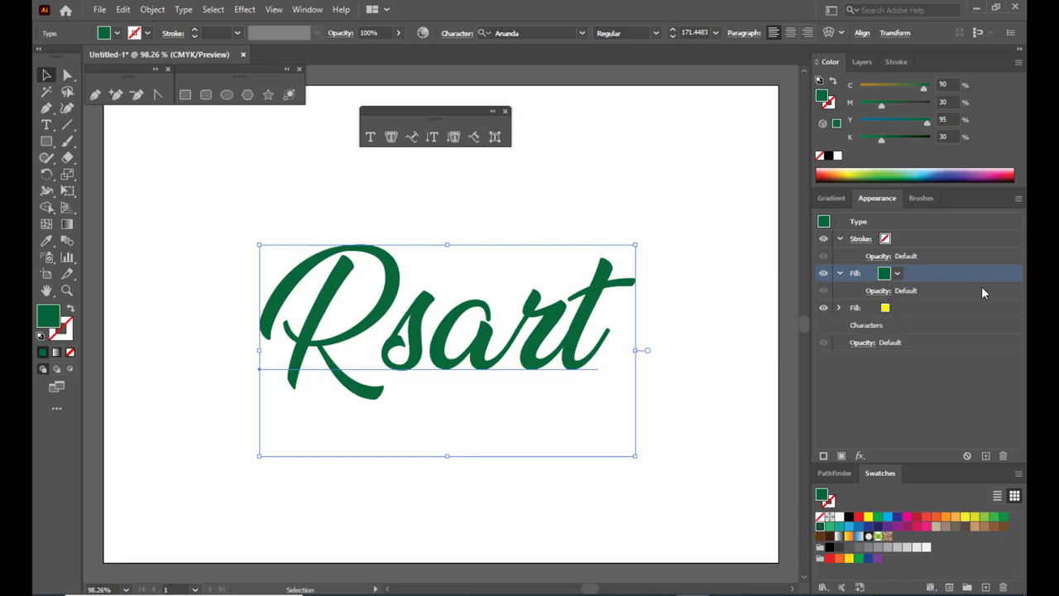
- Apply a 12 pt Offset Path with round joins to the green fill
{"action": "left_click", "coordinate": [861, 456]}
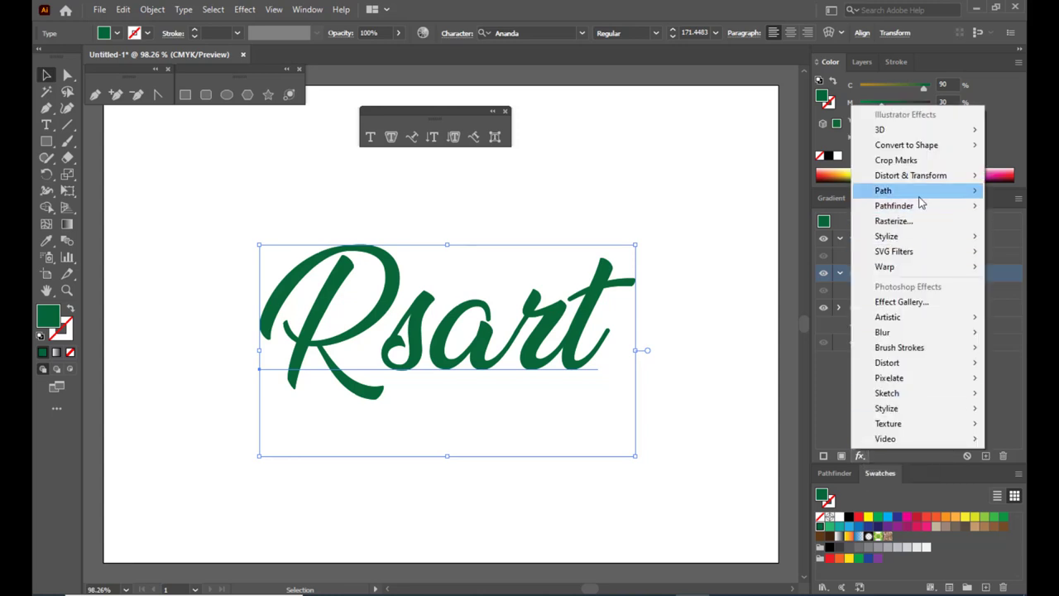
{"action": "mouse_move", "coordinate": [918, 197]}
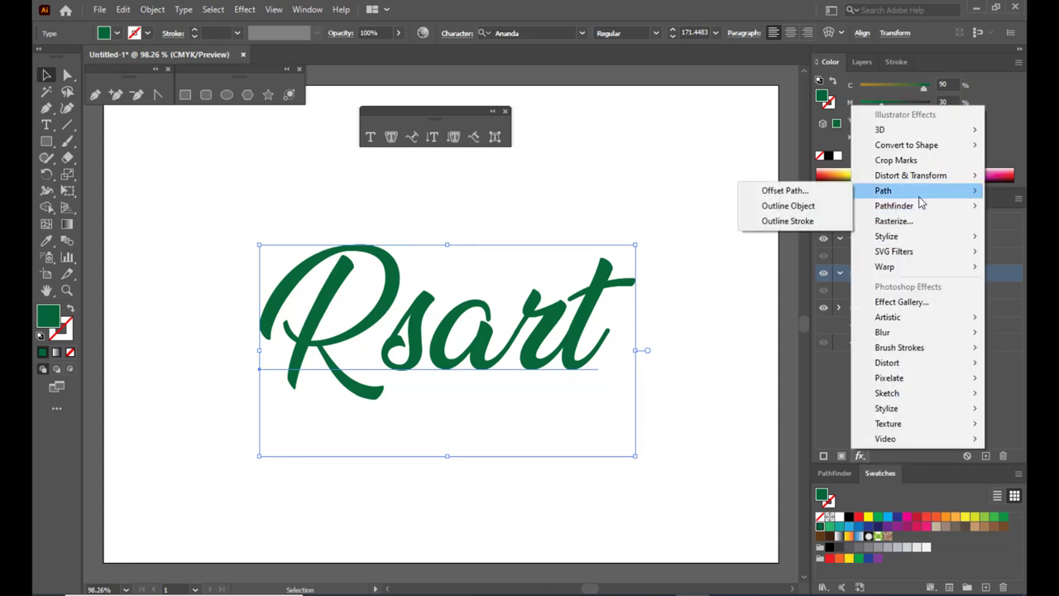
{"action": "left_click", "coordinate": [784, 191]}
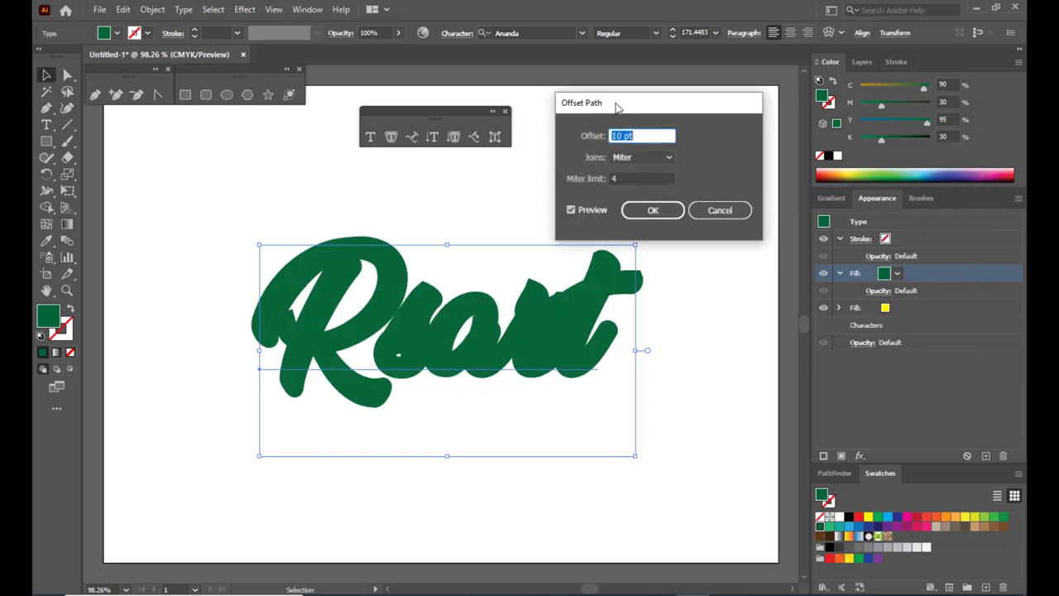
{"action": "left_click", "coordinate": [640, 136]}
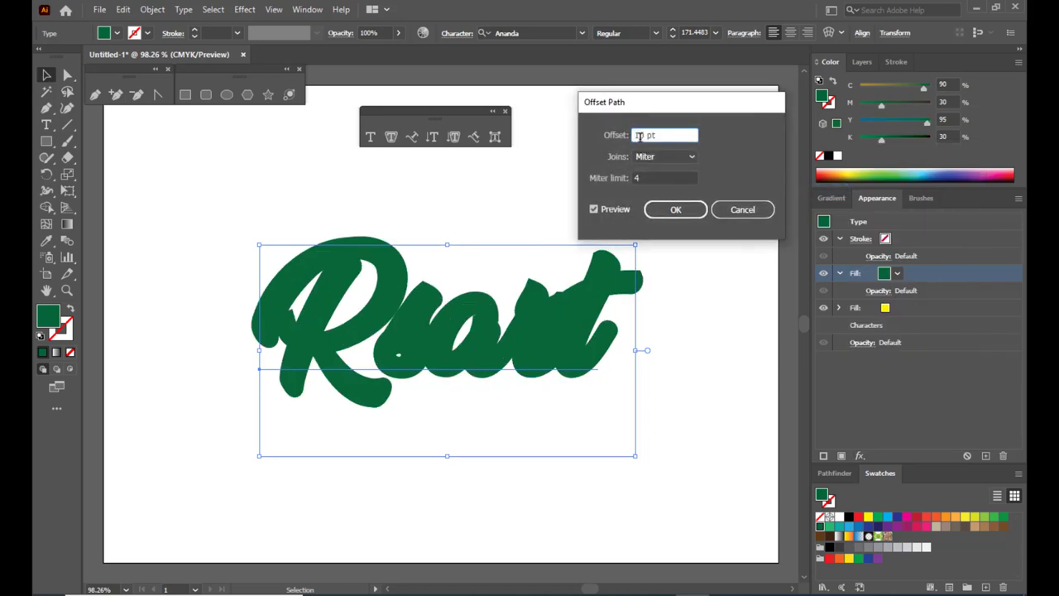
{"action": "key", "text": "Up"}
{"action": "key", "text": "Up"}
{"action": "key", "text": "Up"}
{"action": "key", "text": "Up"}
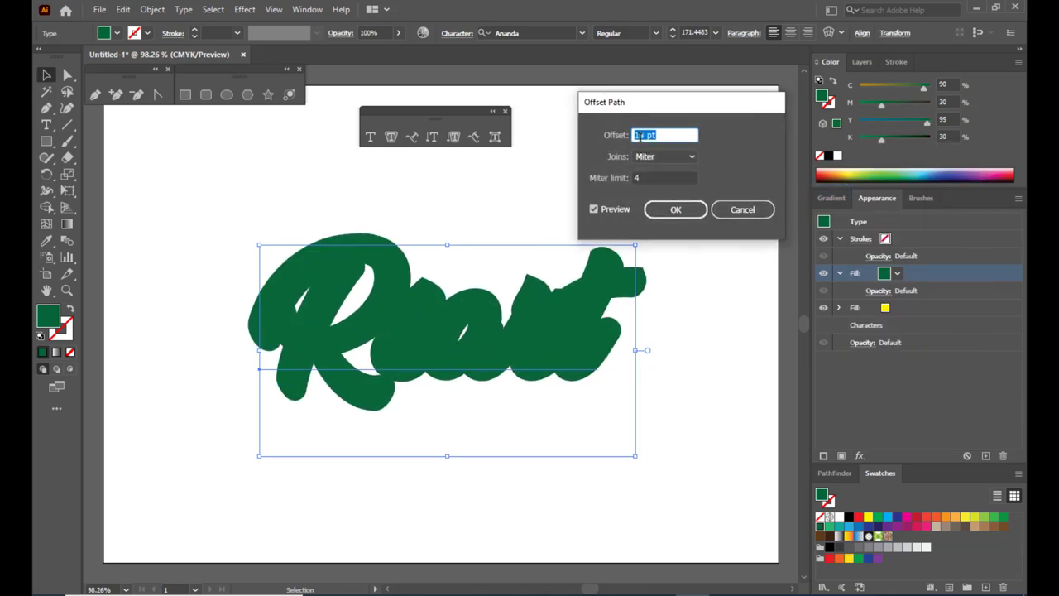
{"action": "key", "text": "Down"}
{"action": "key", "text": "Down"}
{"action": "key", "text": "Up"}
{"action": "key", "text": "Up"}
{"action": "key", "text": "Down"}
{"action": "key", "text": "Down"}
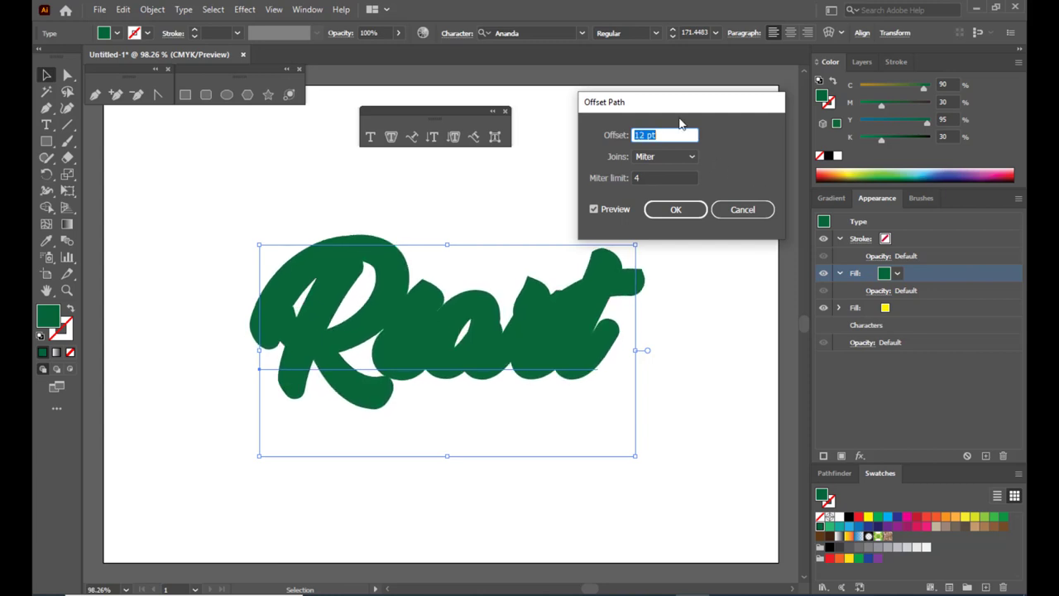
{"action": "left_click", "coordinate": [654, 156]}
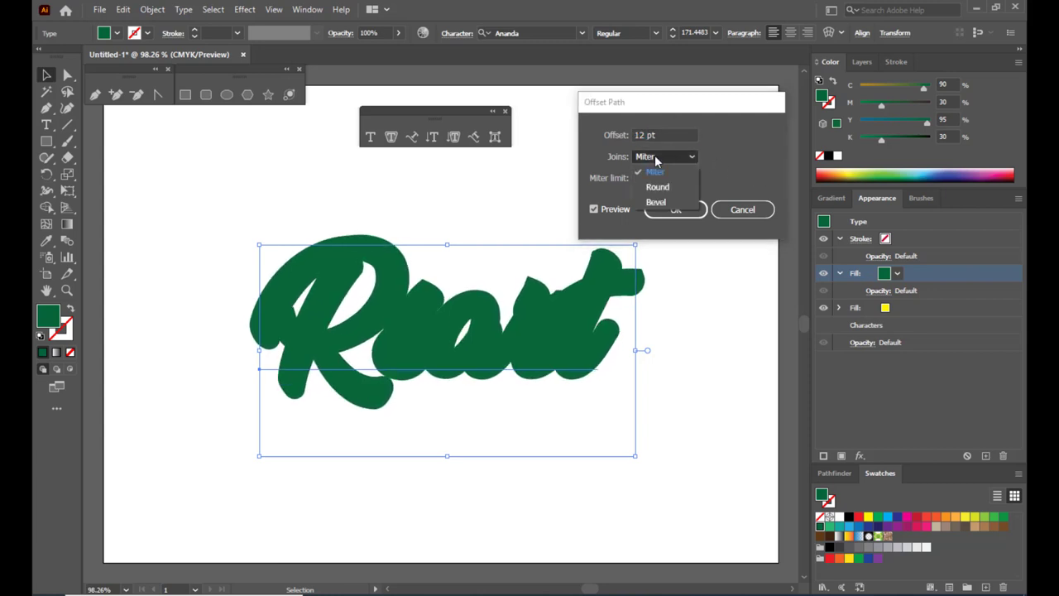
{"action": "left_click", "coordinate": [657, 187]}
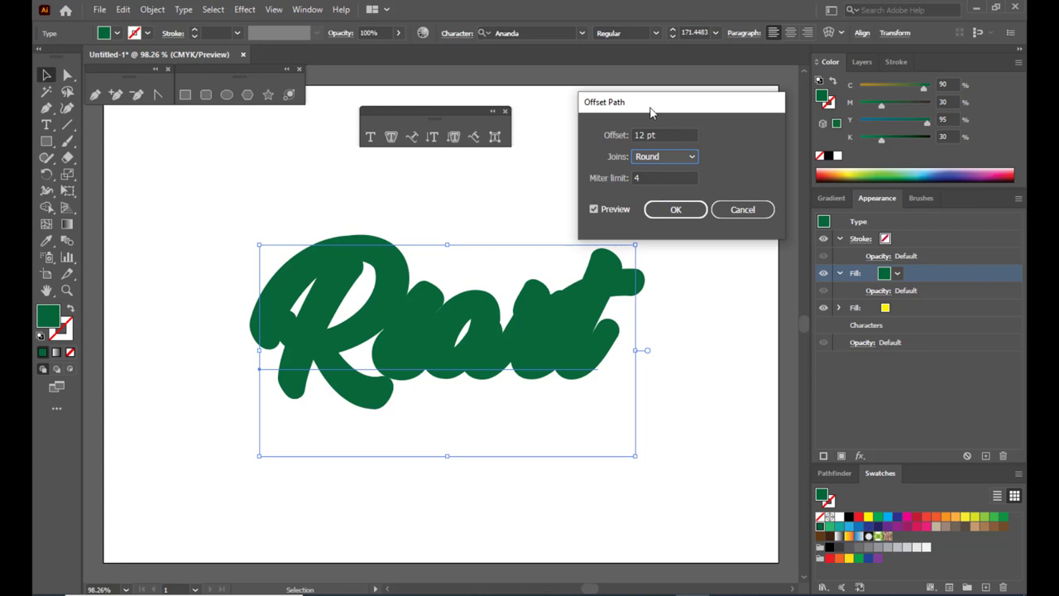
{"action": "left_click_drag", "start_coordinate": [648, 107], "coordinate": [658, 110]}
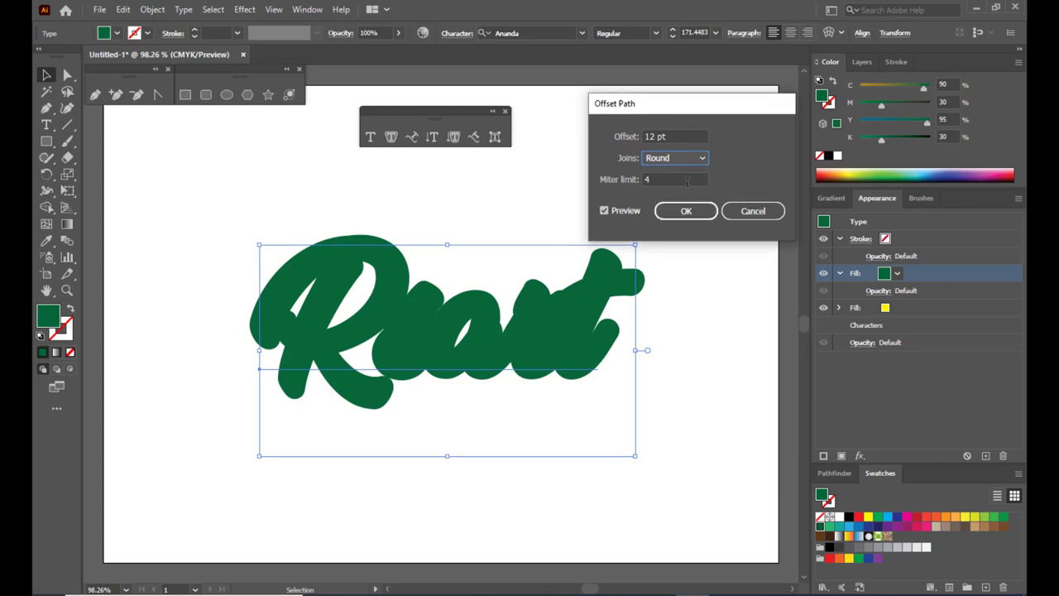
{"action": "left_click", "coordinate": [685, 211]}
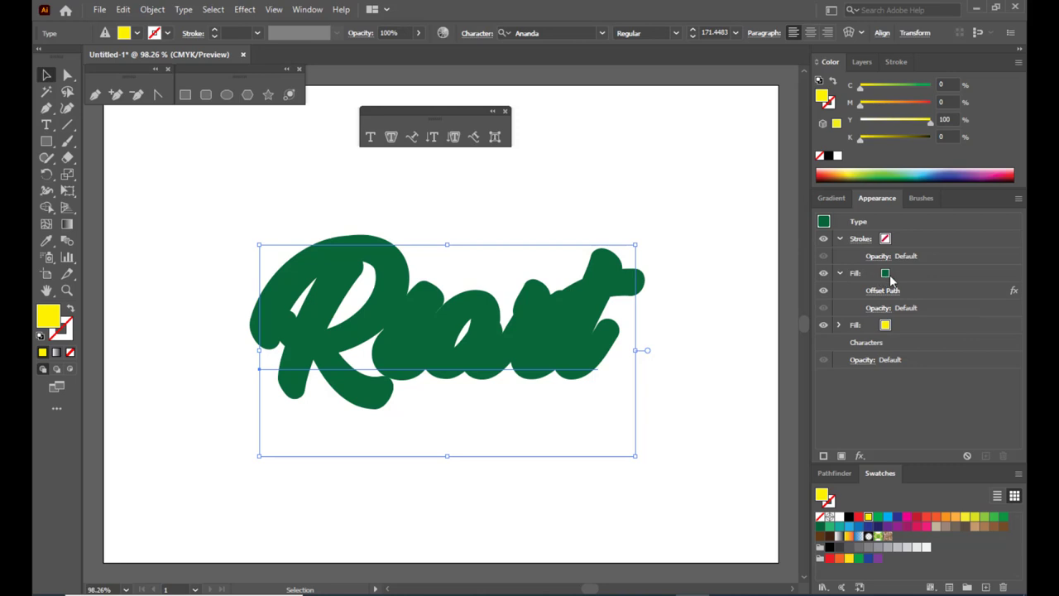
- Stack the yellow fill row above the green fill, then reselect the green fill
{"action": "left_click", "coordinate": [918, 274]}
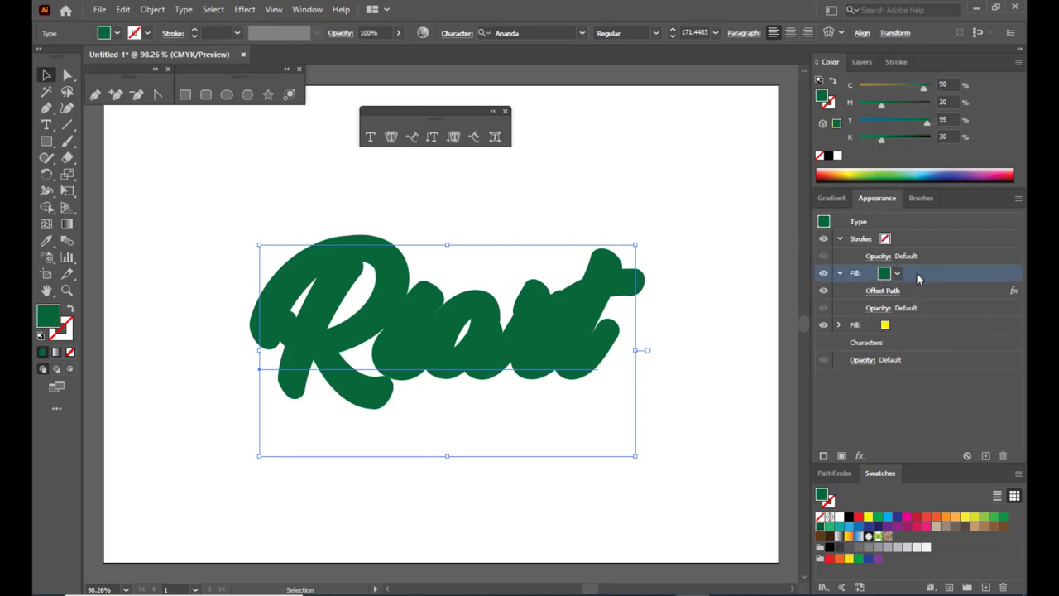
{"action": "left_click", "coordinate": [937, 325]}
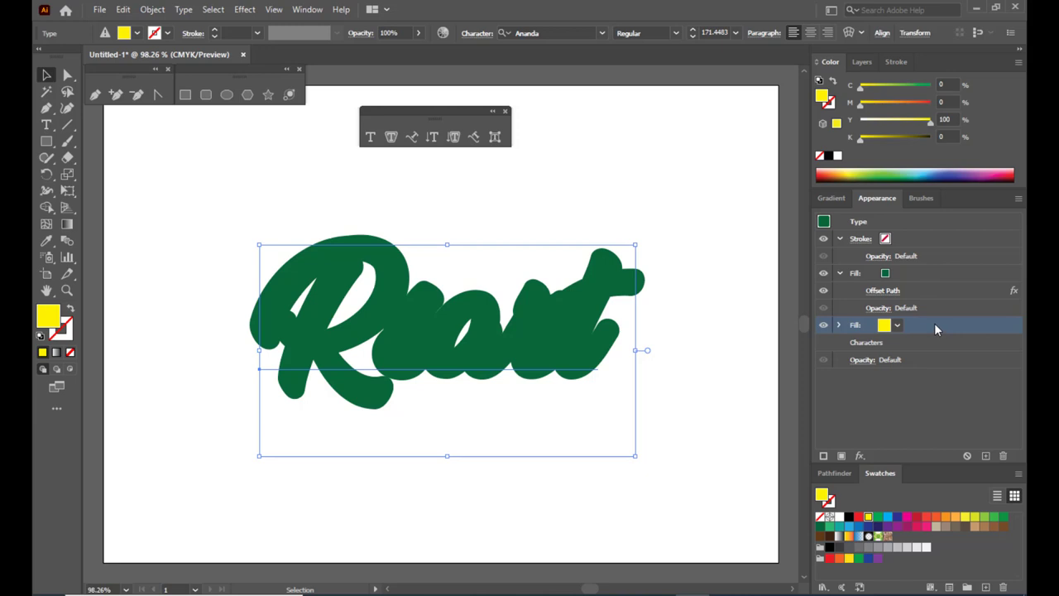
{"action": "left_click_drag", "start_coordinate": [934, 325], "coordinate": [927, 264]}
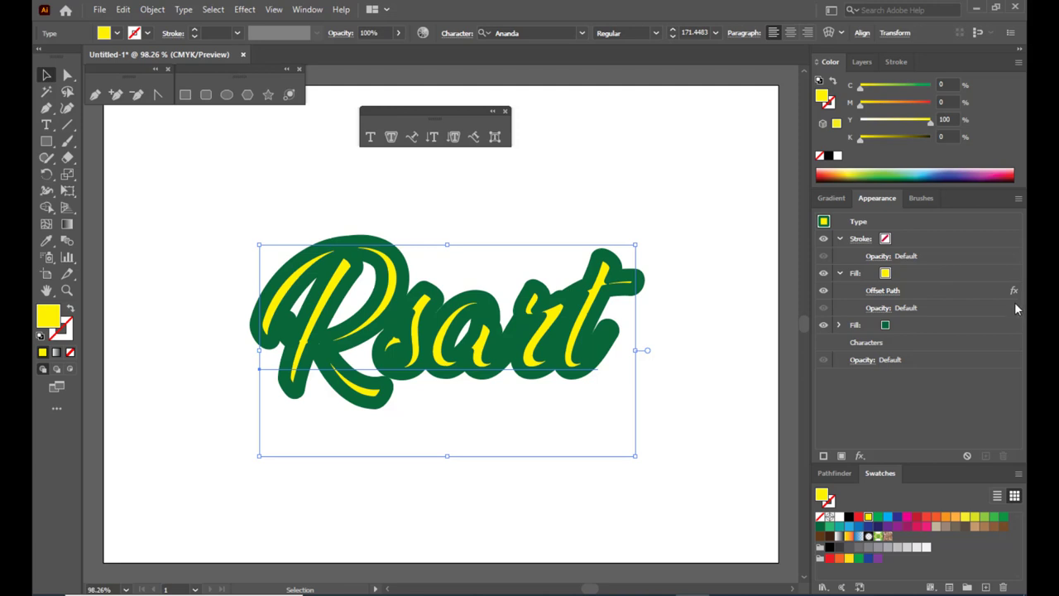
{"action": "left_click", "coordinate": [925, 325]}
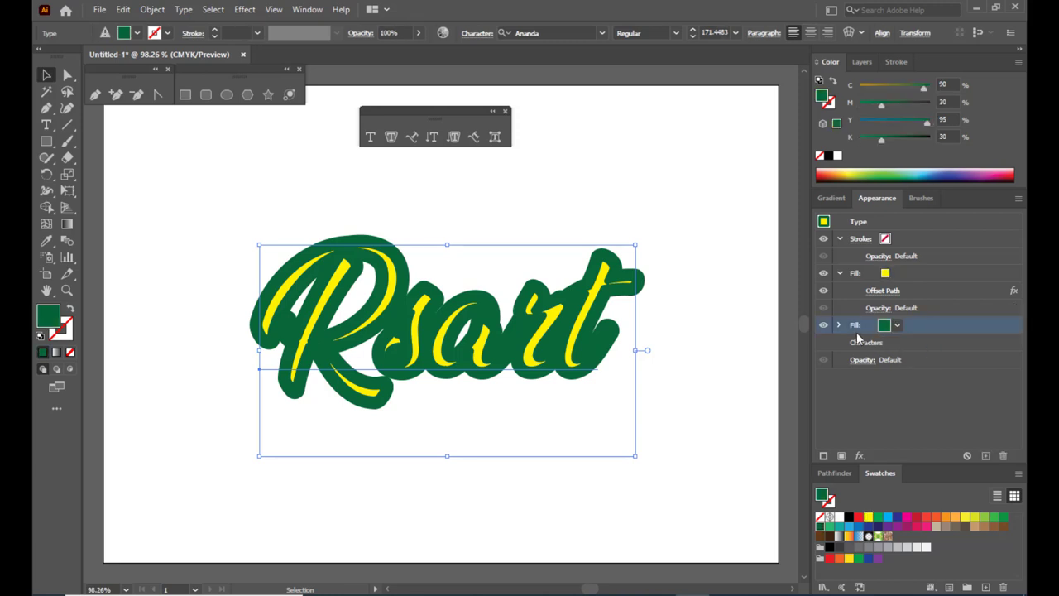
- Lower the green fill's Offset Path to 3 pt, then select the top yellow fill
{"action": "left_click", "coordinate": [839, 327]}
{"action": "key", "text": "ctrl+alt+shift+e"}
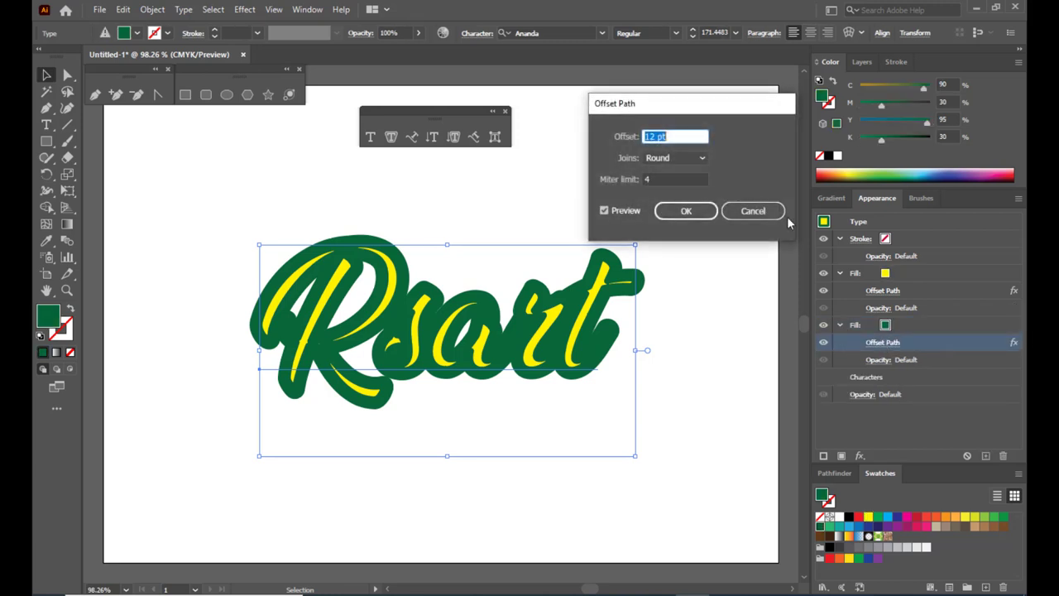
{"action": "left_click_drag", "start_coordinate": [666, 103], "coordinate": [686, 104]}
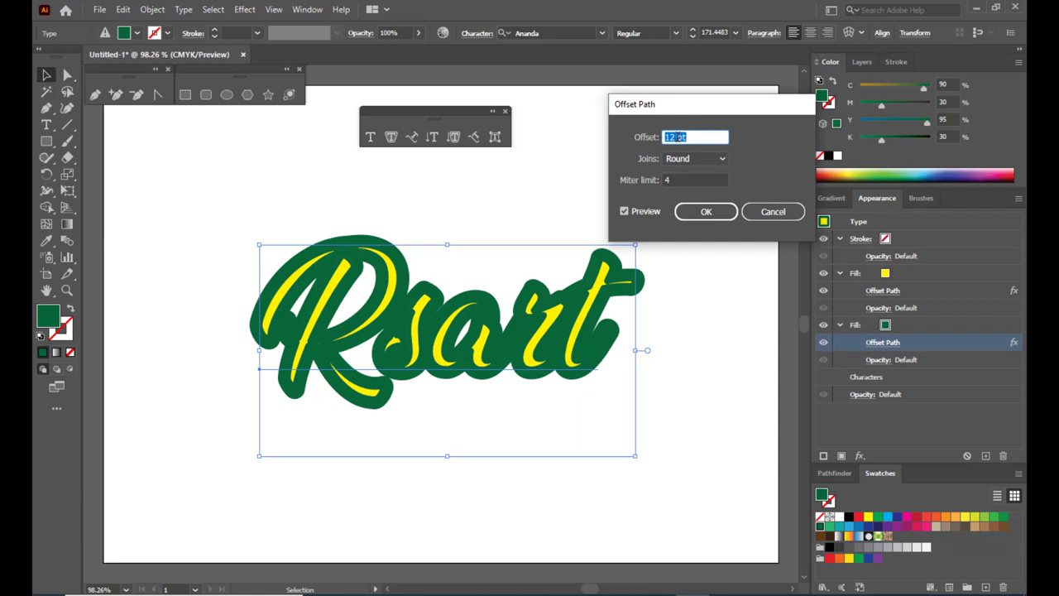
{"action": "left_click", "coordinate": [665, 136]}
{"action": "key", "text": "Right"}
{"action": "key", "text": "Down"}
{"action": "key", "text": "Down"}
{"action": "key", "text": "Down"}
{"action": "key", "text": "Down"}
{"action": "key", "text": "Down"}
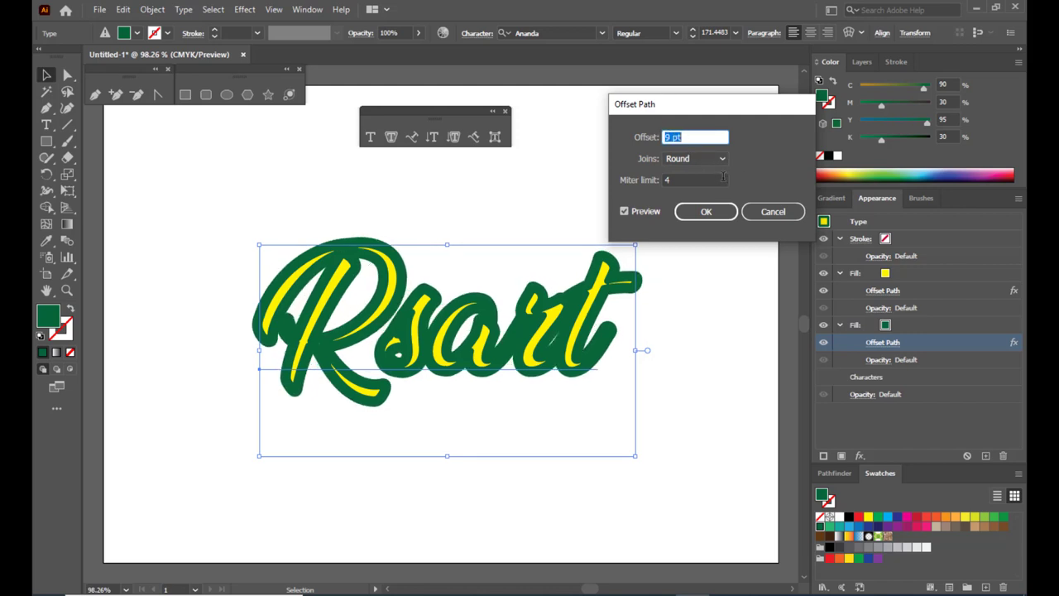
{"action": "key", "text": "Down"}
{"action": "key", "text": "Down"}
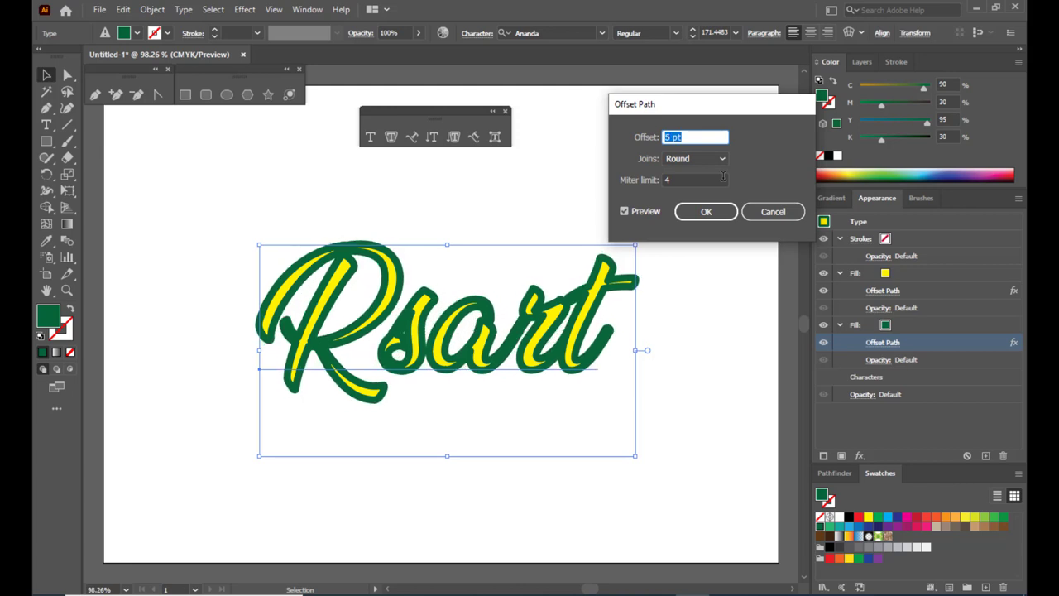
{"action": "key", "text": "Down"}
{"action": "key", "text": "Down"}
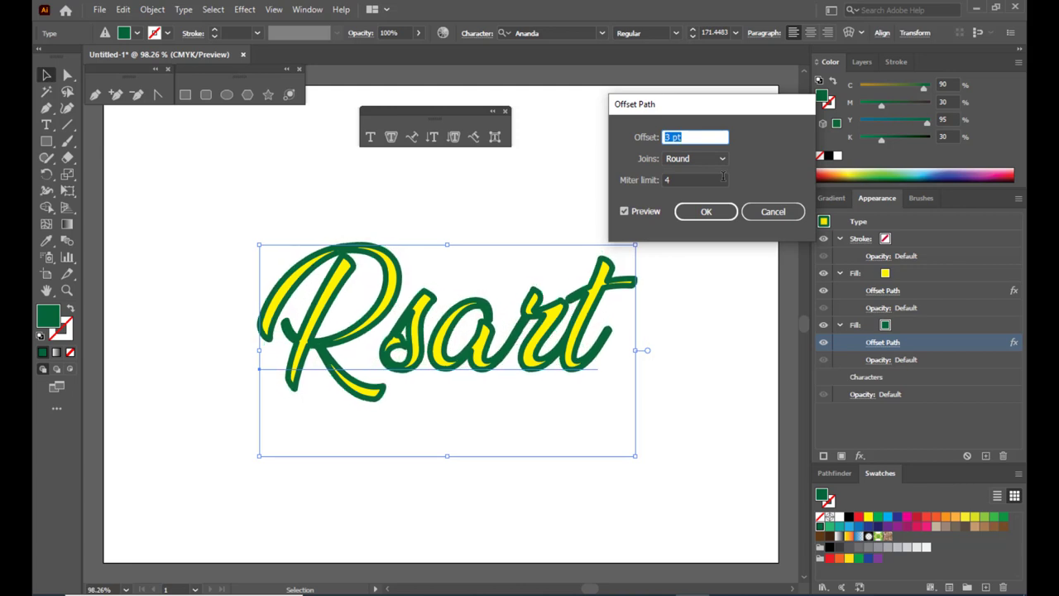
{"action": "key", "text": "Down"}
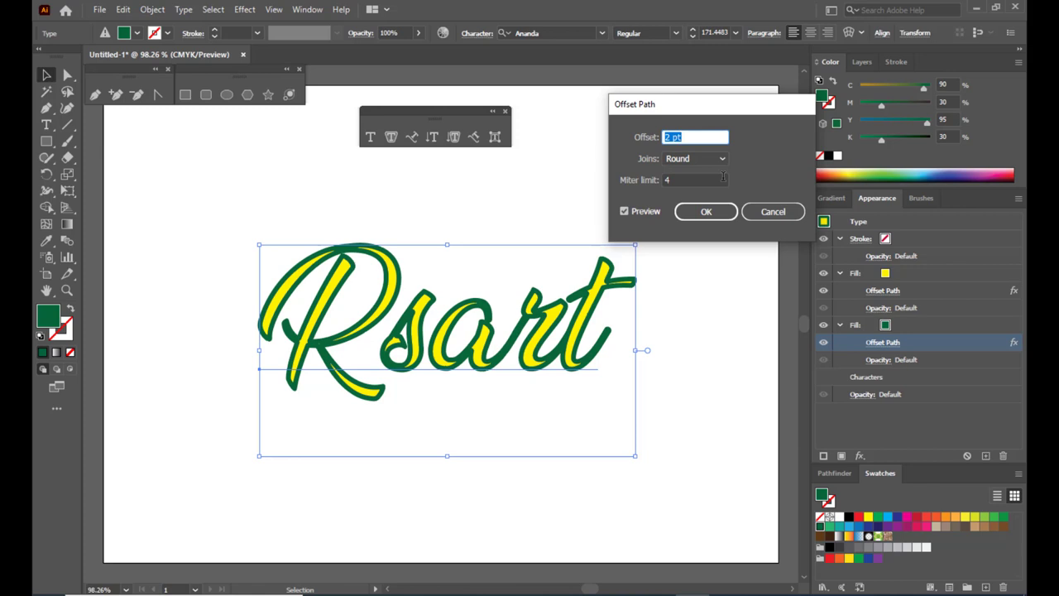
{"action": "key", "text": "Up"}
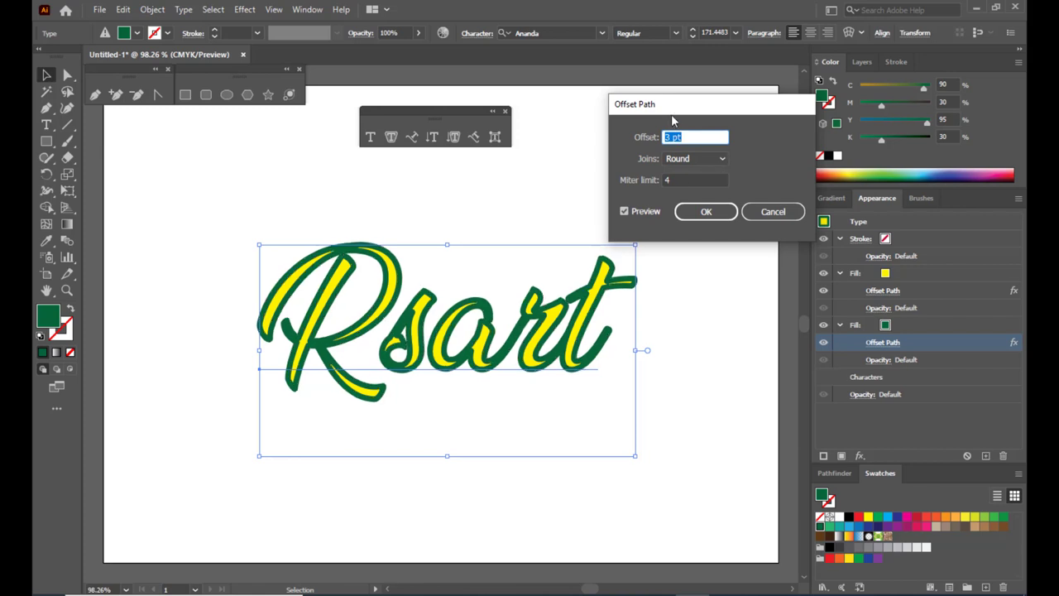
{"action": "left_click_drag", "start_coordinate": [674, 106], "coordinate": [662, 108]}
{"action": "left_click", "coordinate": [686, 216]}
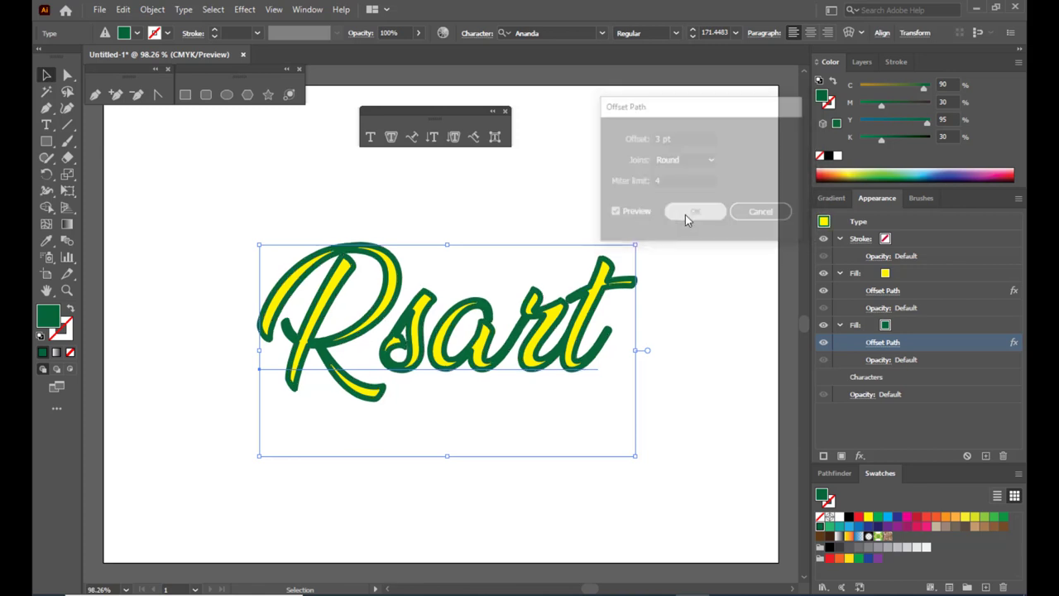
{"action": "left_click", "coordinate": [946, 269]}
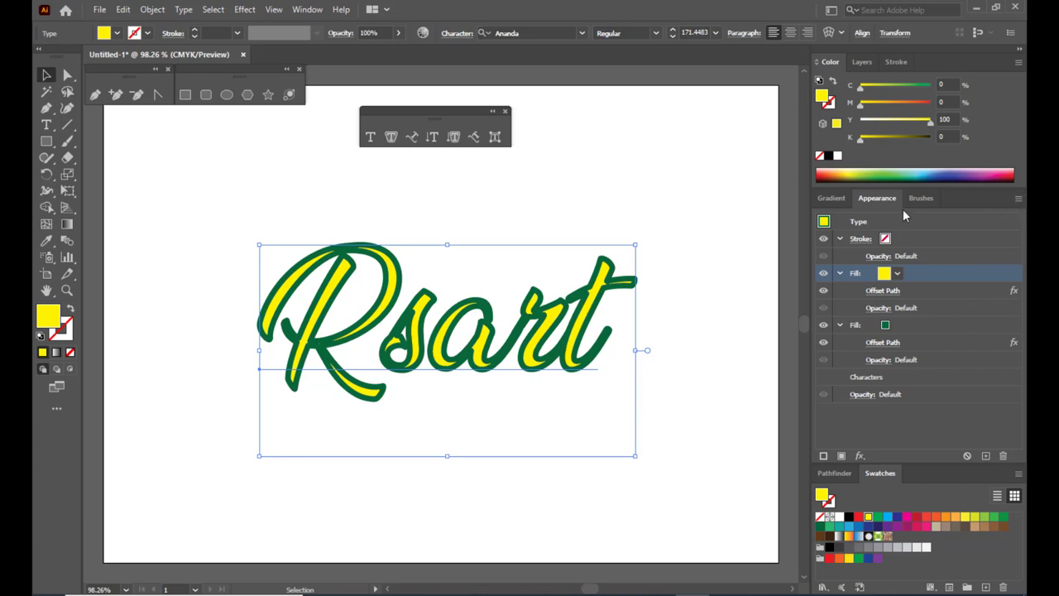
- Add a new fill to the Rsart text with a -9 pt inward Offset Path
{"action": "left_click", "coordinate": [1019, 201]}
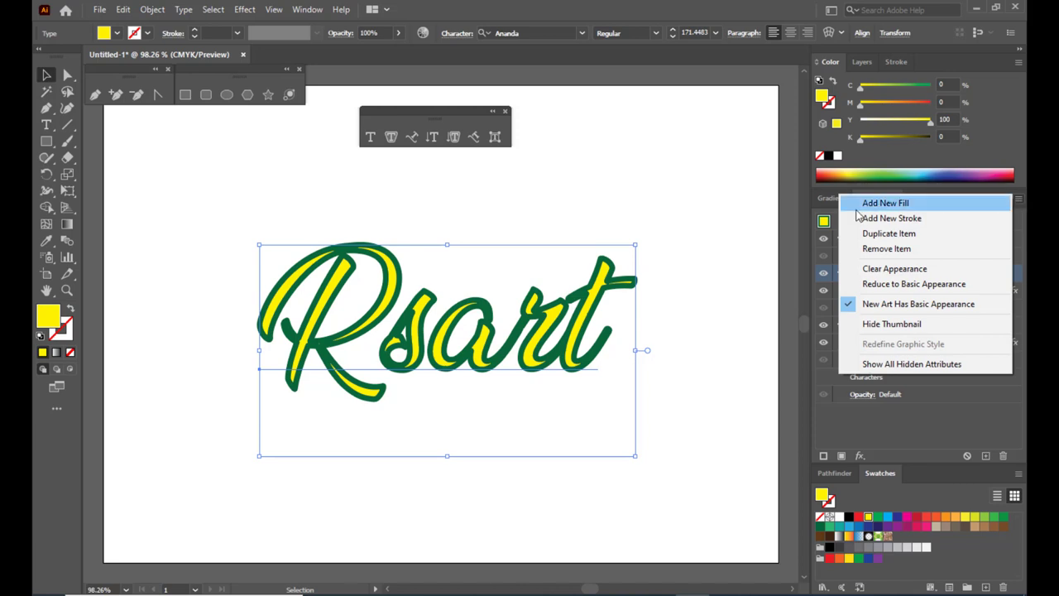
{"action": "left_click", "coordinate": [894, 206]}
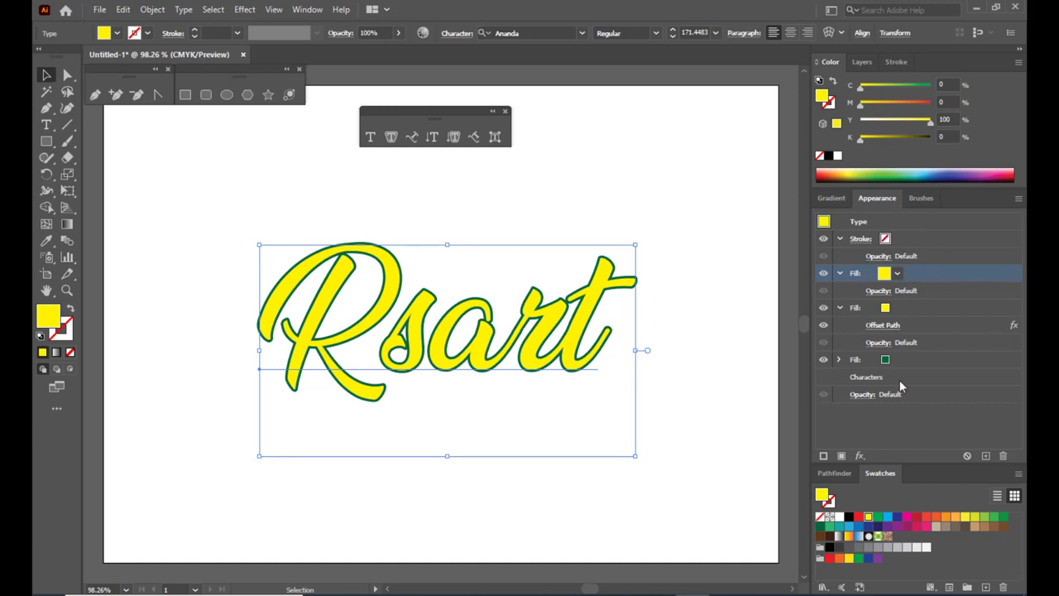
{"action": "left_click", "coordinate": [859, 455]}
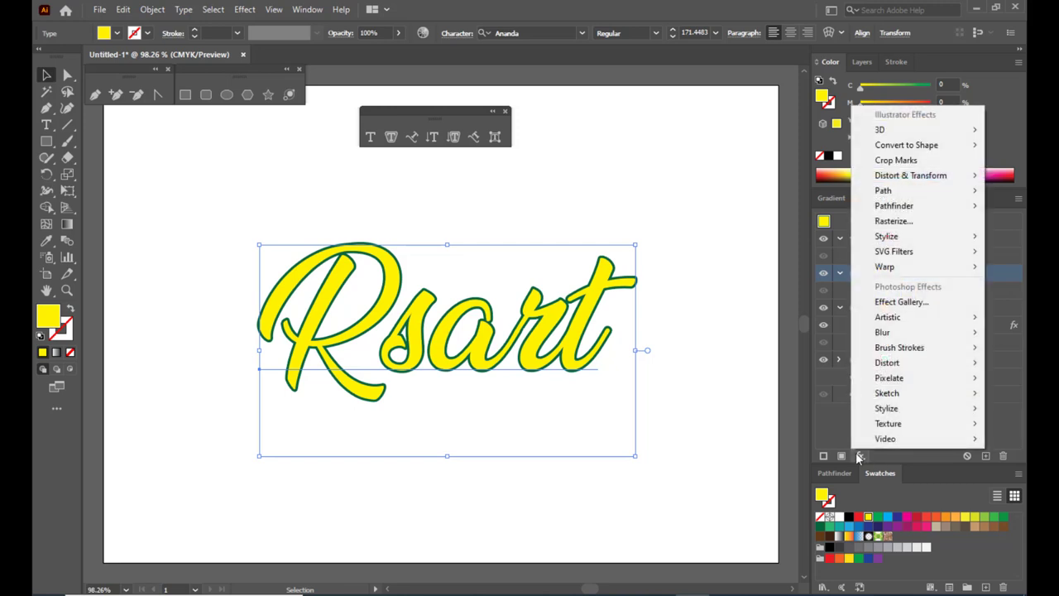
{"action": "mouse_move", "coordinate": [897, 193]}
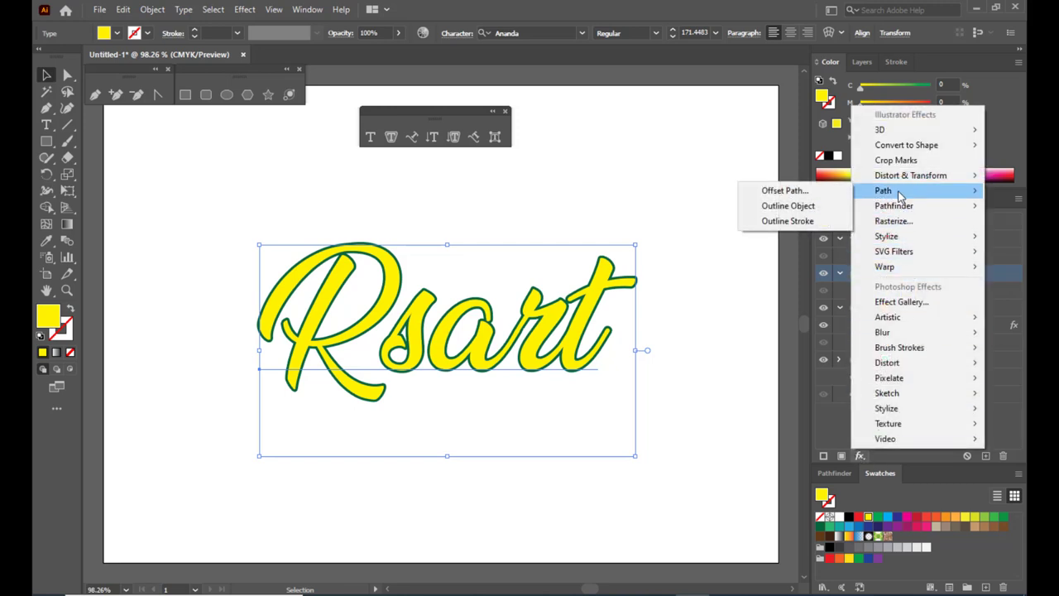
{"action": "left_click", "coordinate": [799, 192]}
{"action": "left_click_drag", "start_coordinate": [683, 106], "coordinate": [693, 105]}
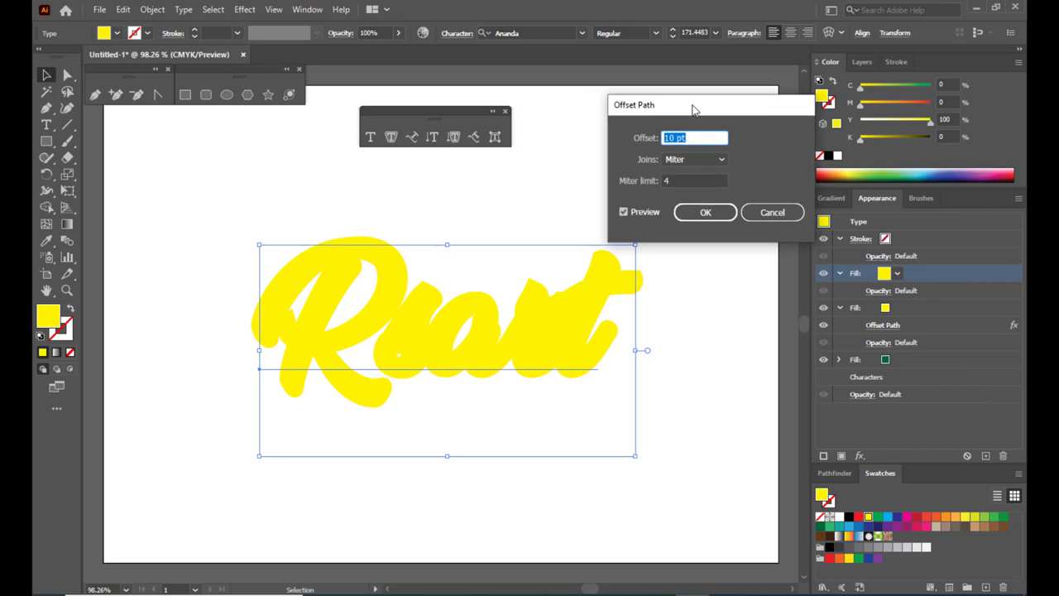
{"action": "type", "text": "-4"}
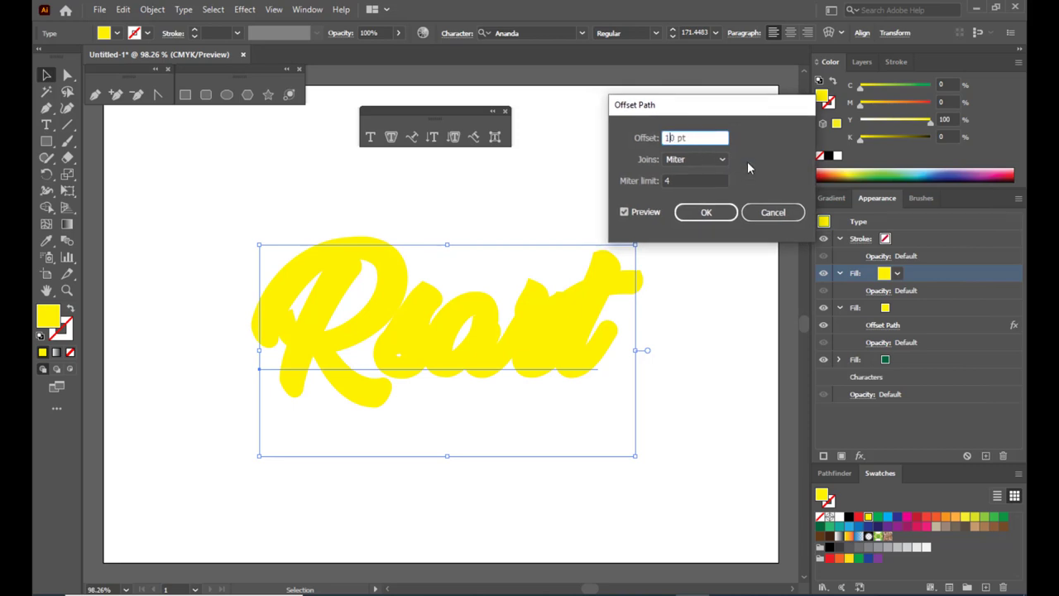
{"action": "key", "text": "Tab"}
{"action": "key", "text": "Down"}
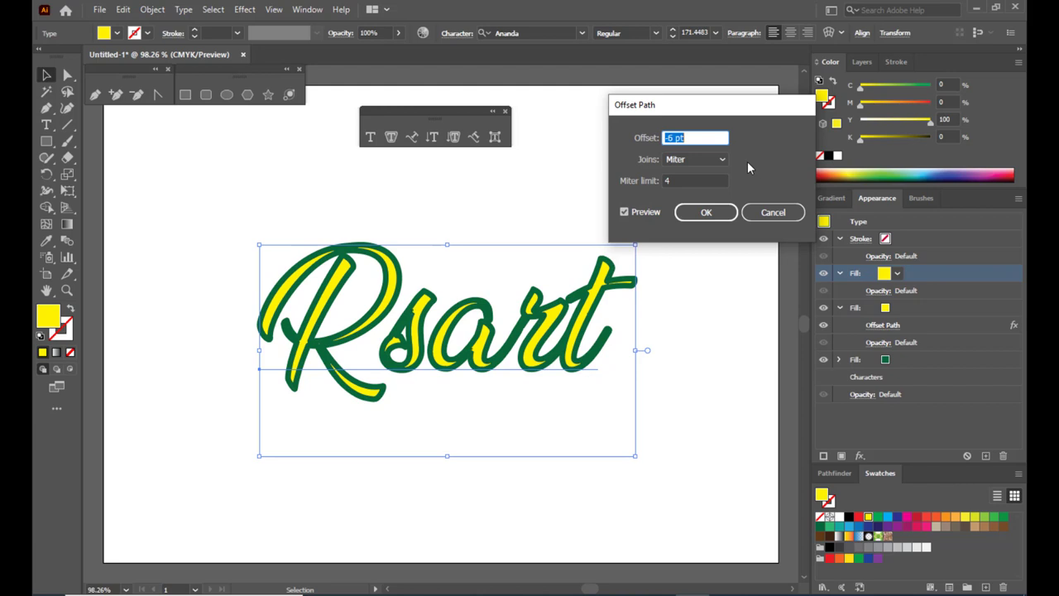
{"action": "key", "text": "Down"}
{"action": "key", "text": "Down"}
{"action": "key", "text": "Down"}
{"action": "key", "text": "Down"}
{"action": "key", "text": "Down"}
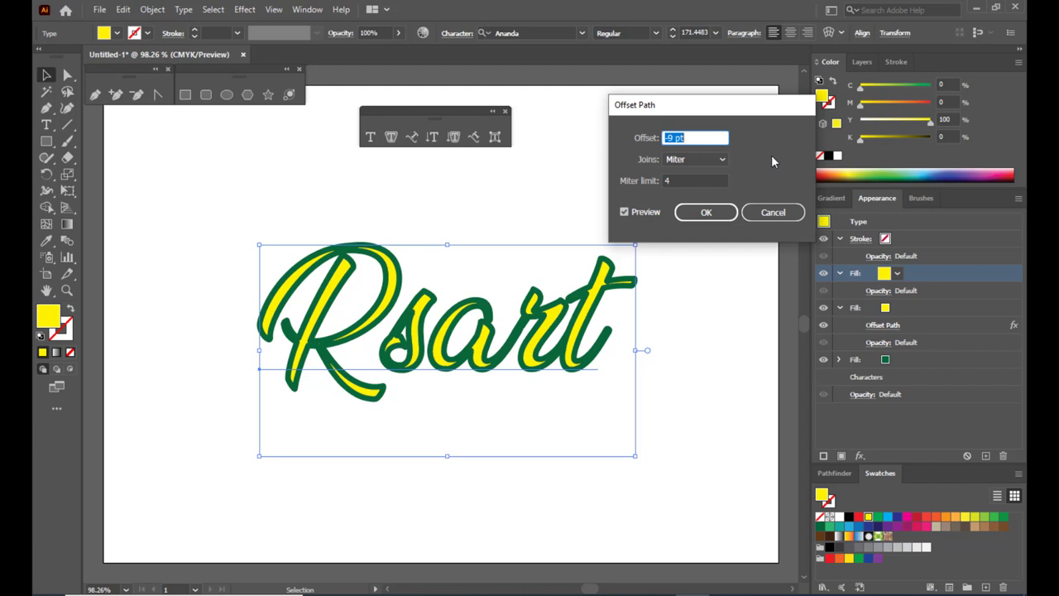
{"action": "left_click", "coordinate": [705, 213]}
{"action": "left_click", "coordinate": [898, 278]}
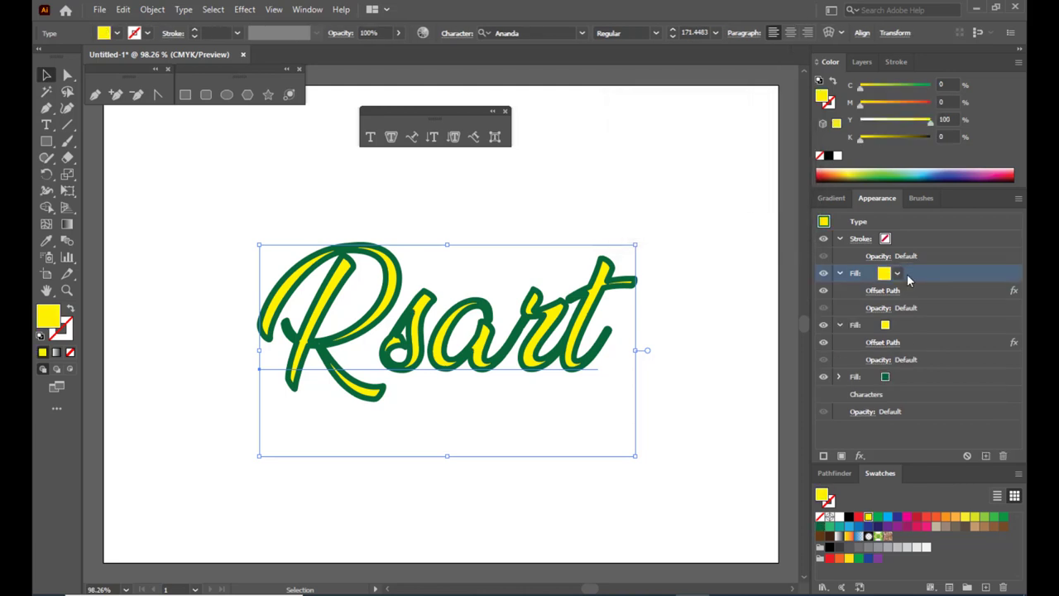
- Colour the new top fill CMYK Cyan
{"action": "left_click", "coordinate": [897, 276]}
{"action": "left_click", "coordinate": [818, 297]}
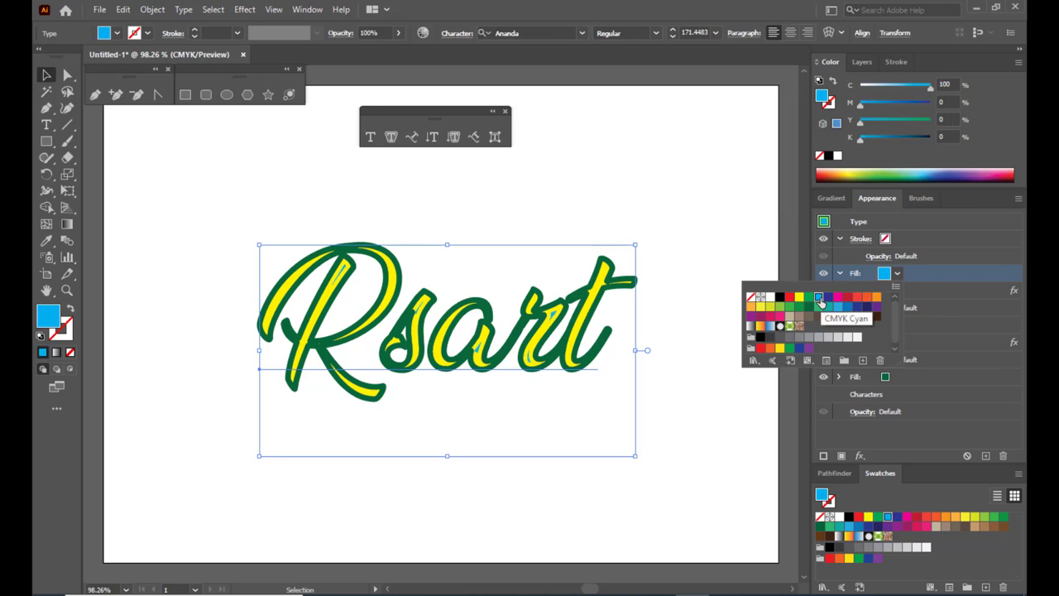
{"action": "left_click", "coordinate": [953, 269]}
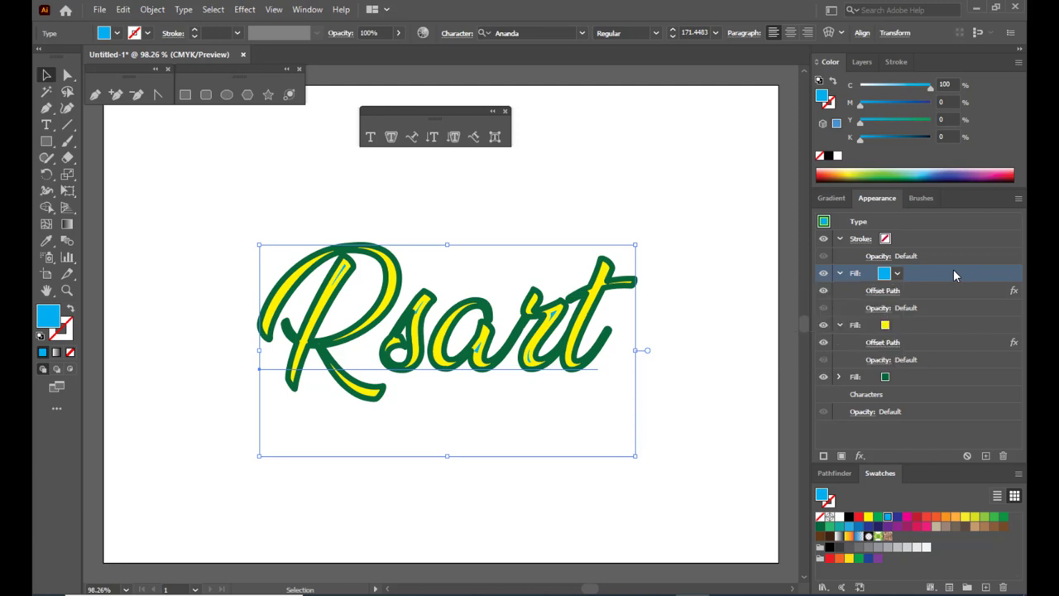
- Change the cyan fill's offset to -6 pt with round joins, then select the green fill
{"action": "left_click", "coordinate": [882, 291]}
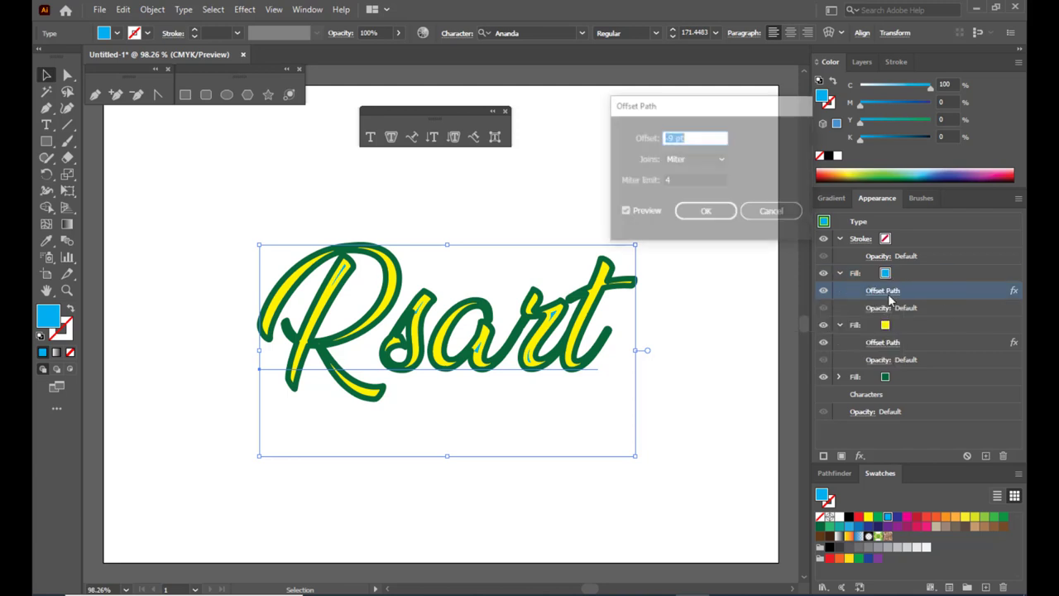
{"action": "left_click", "coordinate": [669, 137]}
{"action": "double_click", "coordinate": [669, 138]}
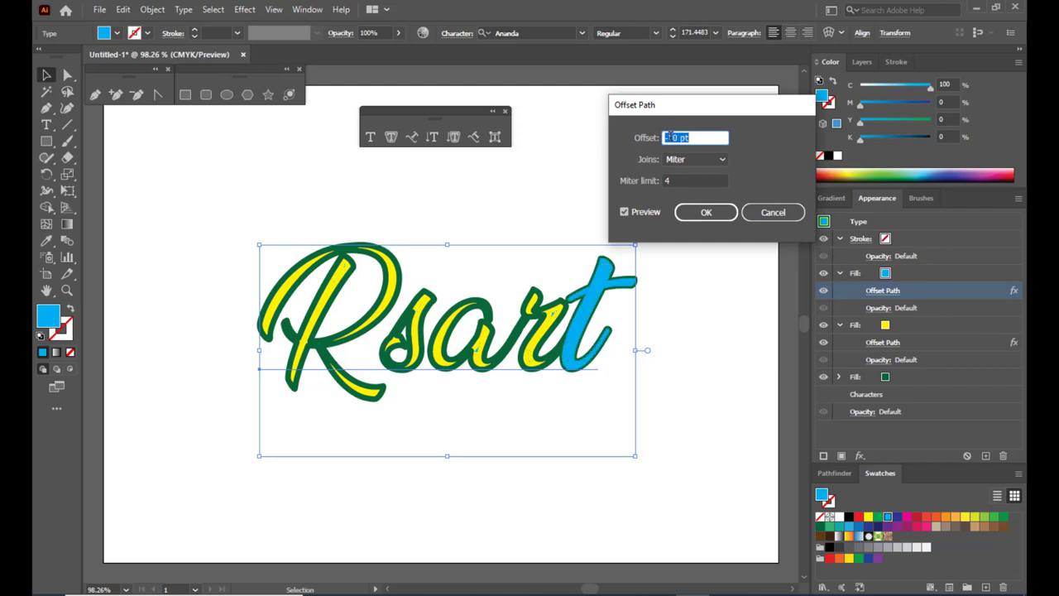
{"action": "key", "text": "Down"}
{"action": "key", "text": "Down"}
{"action": "key", "text": "Down"}
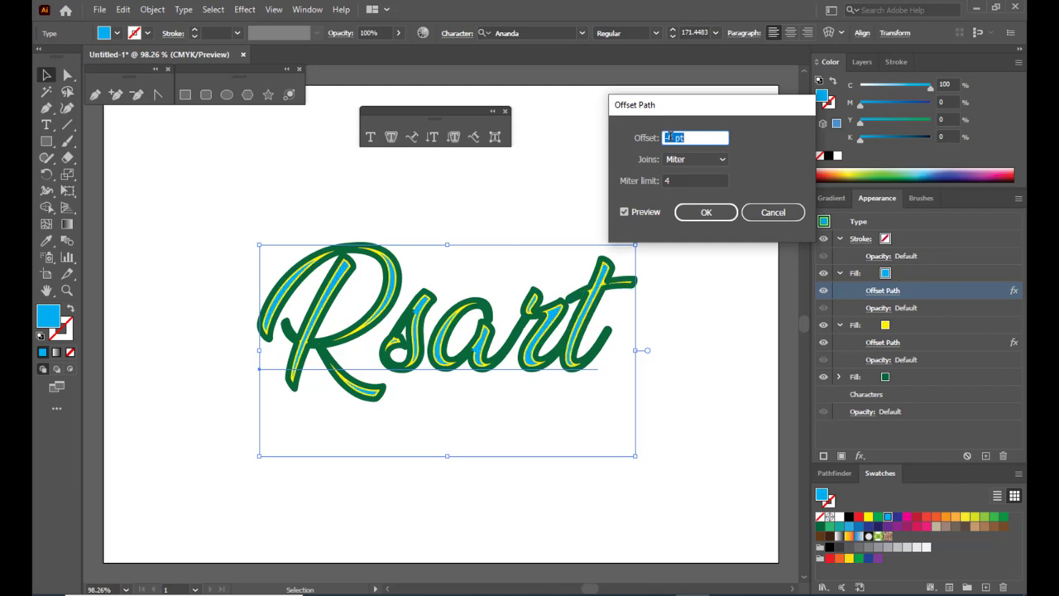
{"action": "key", "text": "Down"}
{"action": "key", "text": "Down"}
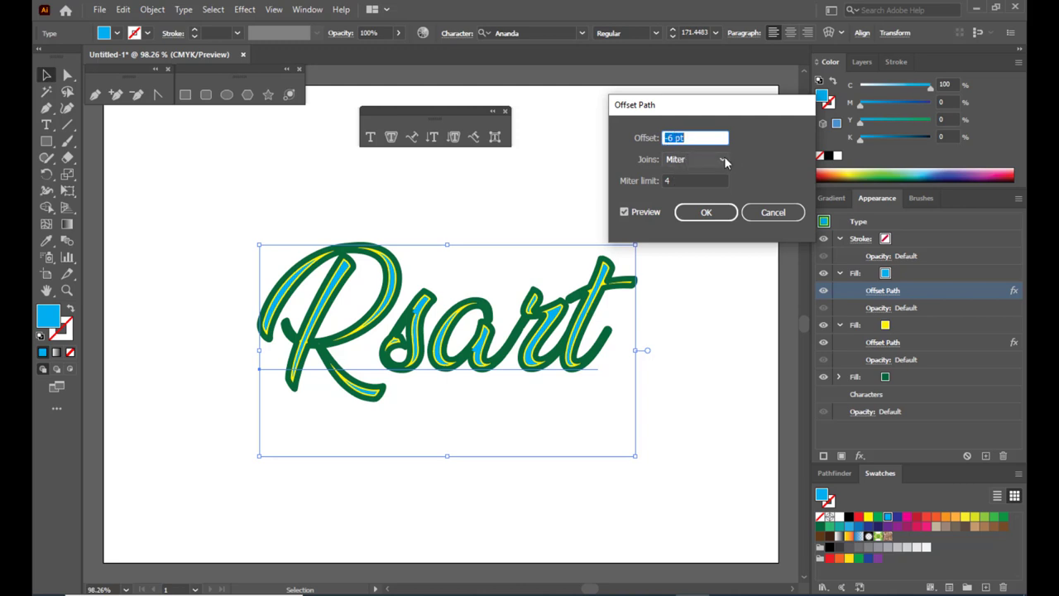
{"action": "left_click", "coordinate": [695, 165]}
{"action": "left_click", "coordinate": [685, 190]}
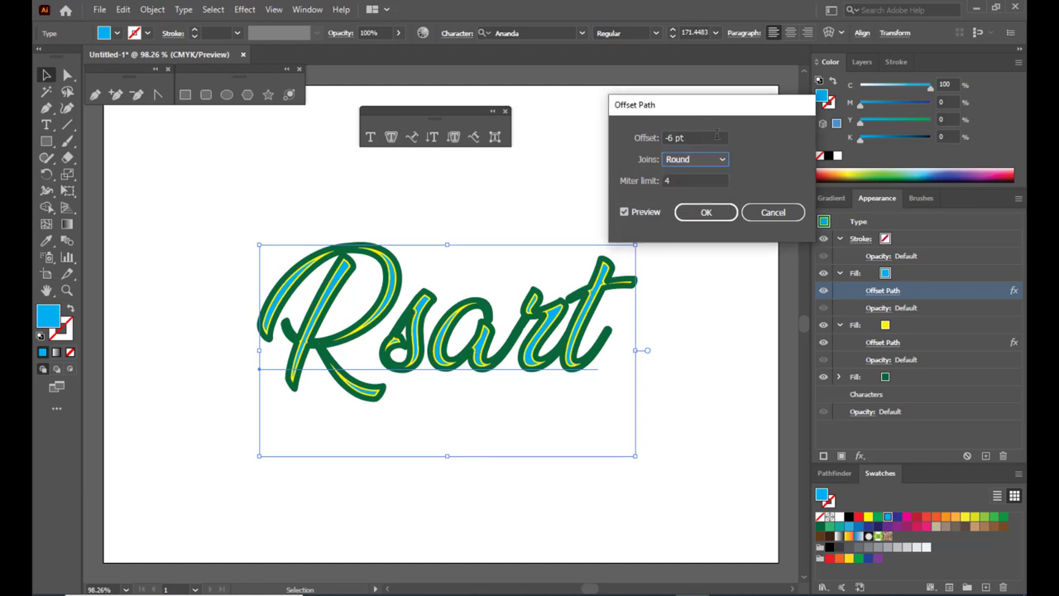
{"action": "left_click", "coordinate": [699, 213]}
{"action": "left_click", "coordinate": [902, 379]}
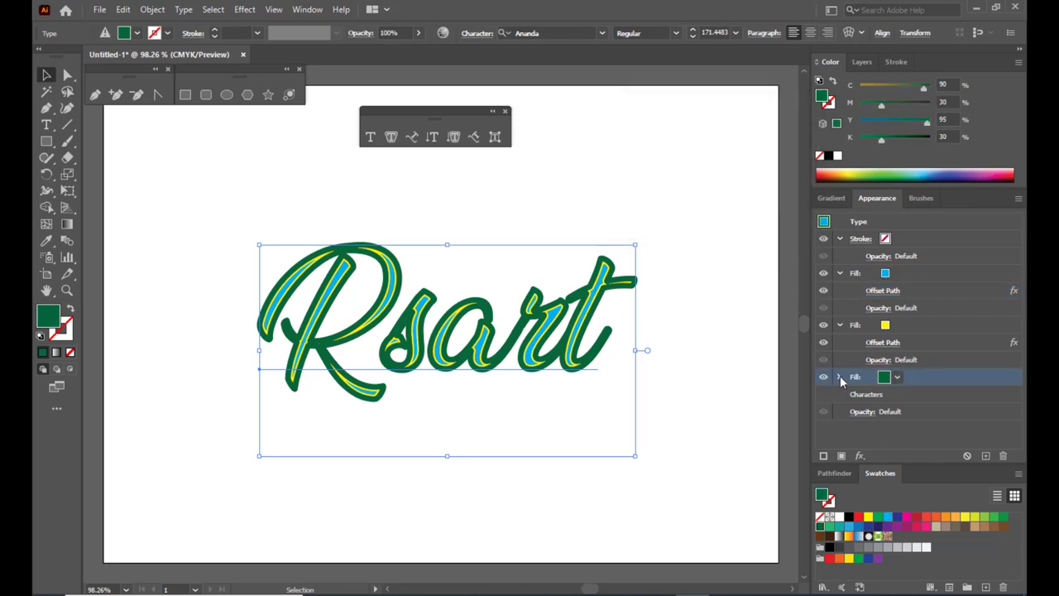
- Change the green fill's Offset Path from 3 pt to -1 pt and reselect the Rsart lettering
{"action": "left_click", "coordinate": [838, 377]}
{"action": "left_click", "coordinate": [882, 393]}
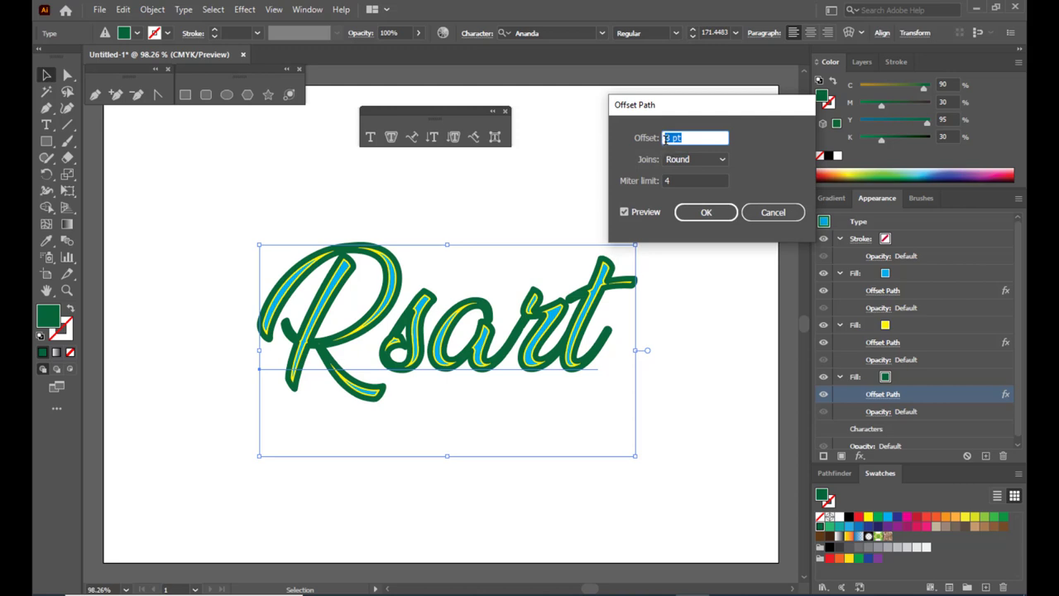
{"action": "left_click", "coordinate": [664, 138]}
{"action": "key", "text": "Down"}
{"action": "key", "text": "Down"}
{"action": "key", "text": "Down"}
{"action": "key", "text": "Down"}
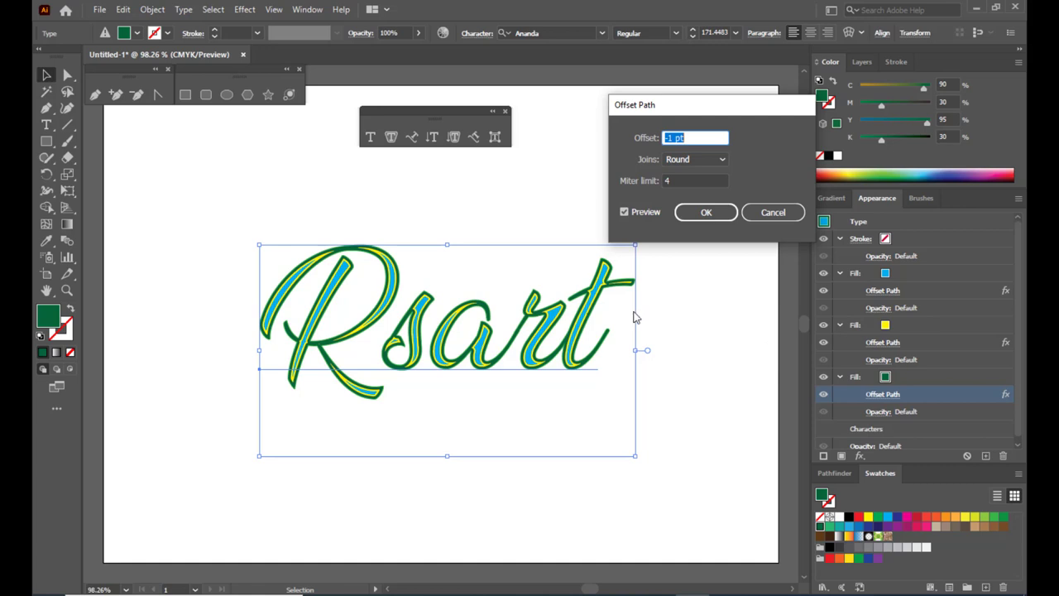
{"action": "left_click", "coordinate": [702, 211]}
{"action": "left_click", "coordinate": [664, 220]}
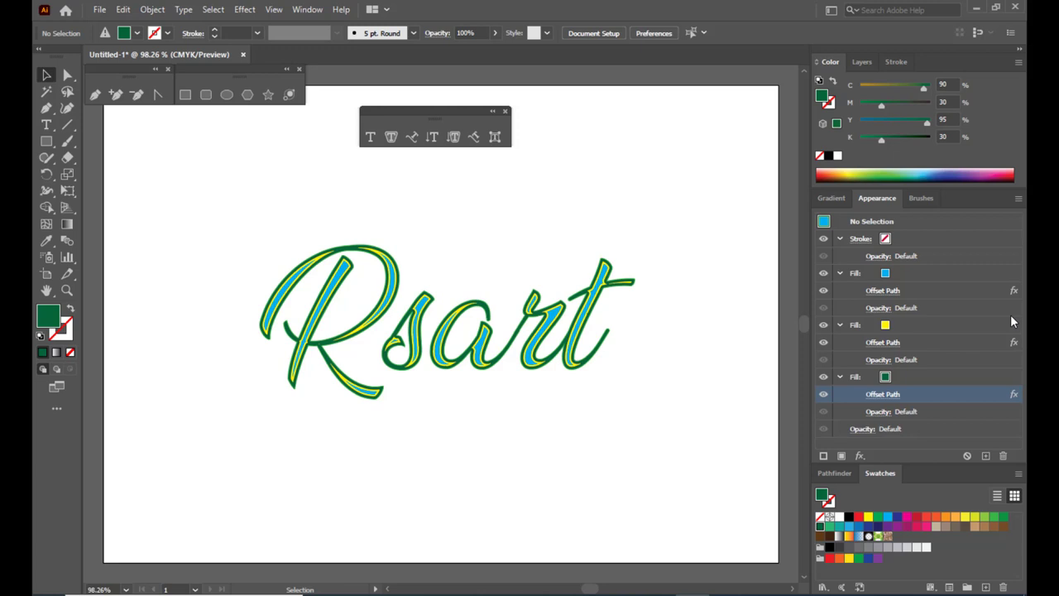
{"action": "left_click", "coordinate": [583, 322]}
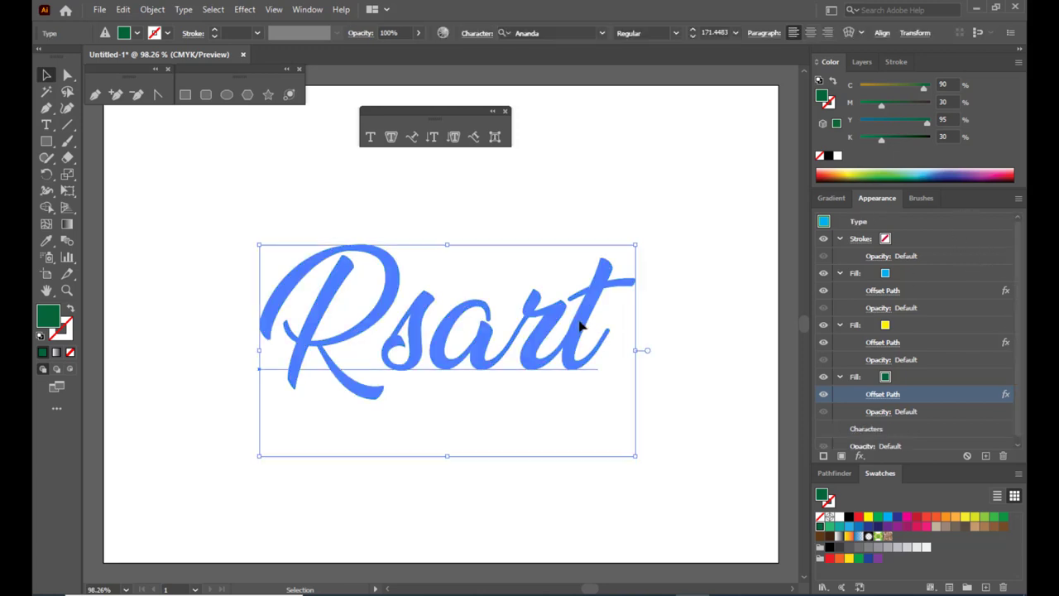
- Add a new 4 pt stroke to the Rsart lettering
{"action": "left_click", "coordinate": [939, 238]}
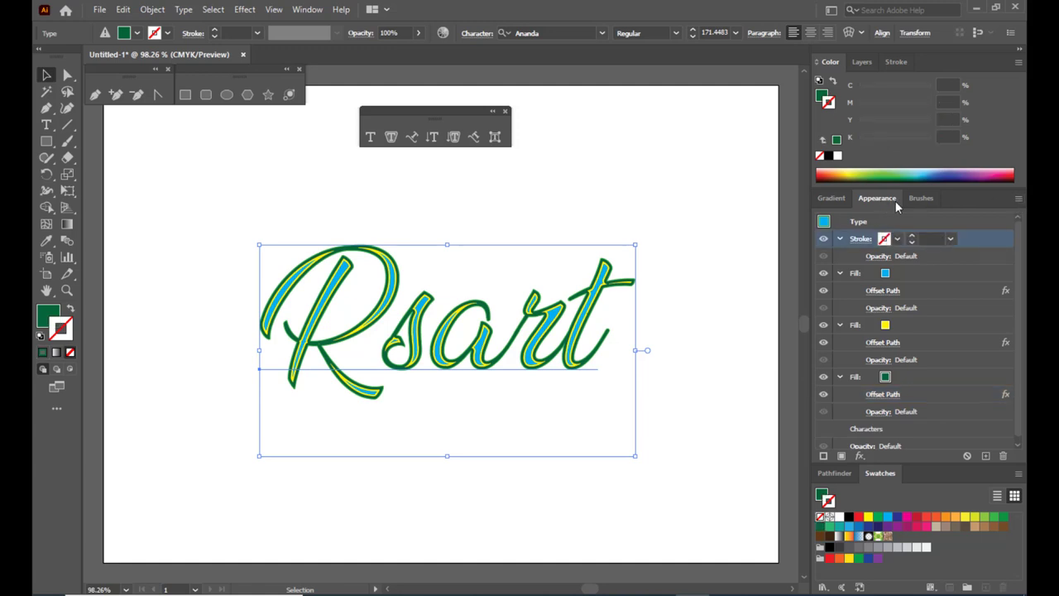
{"action": "left_click", "coordinate": [1018, 199]}
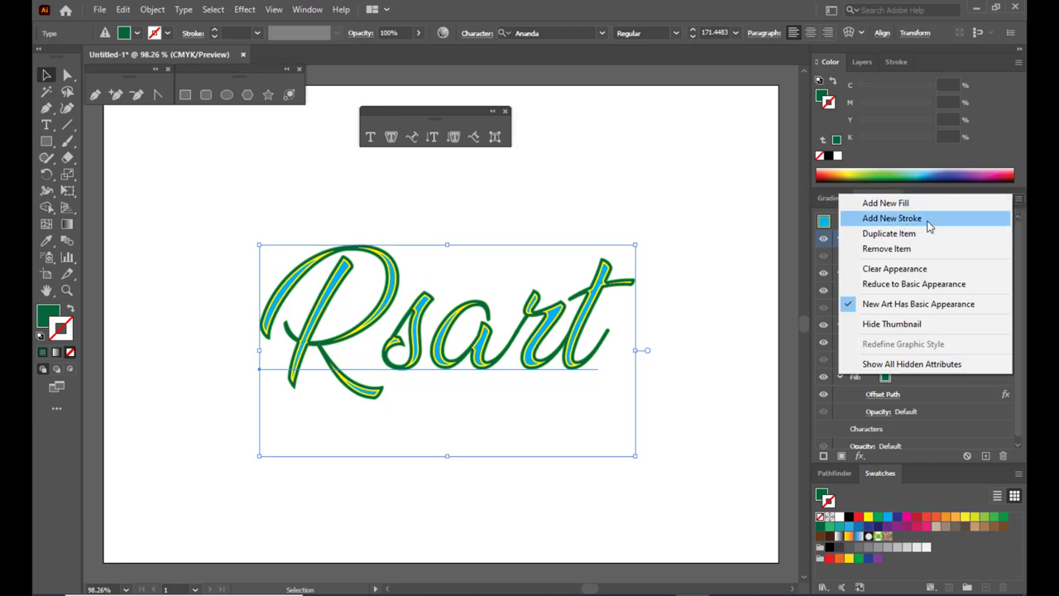
{"action": "left_click", "coordinate": [891, 218]}
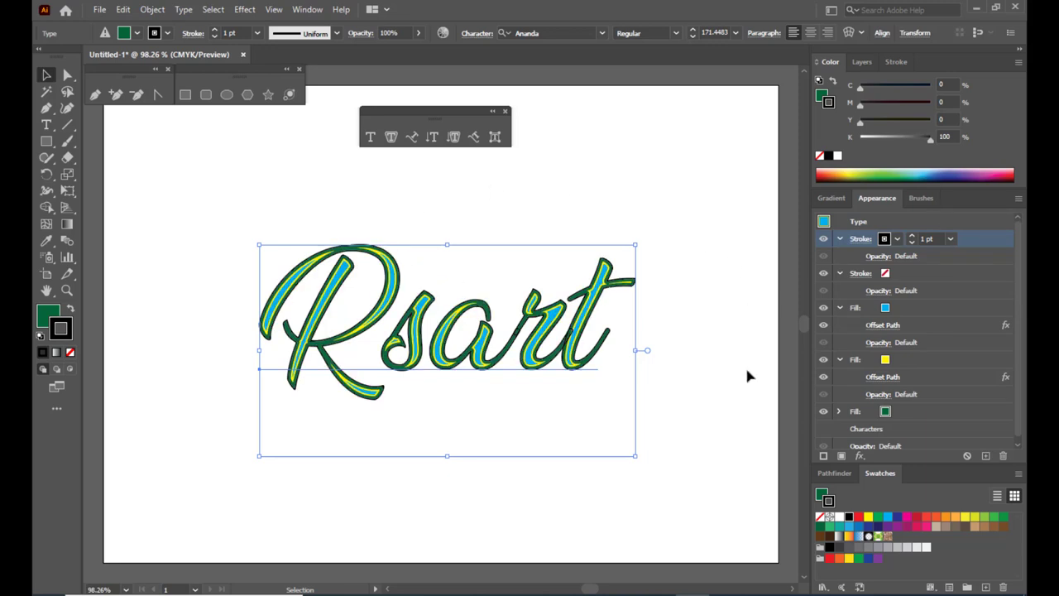
{"action": "left_click", "coordinate": [913, 238]}
{"action": "left_click", "coordinate": [913, 237]}
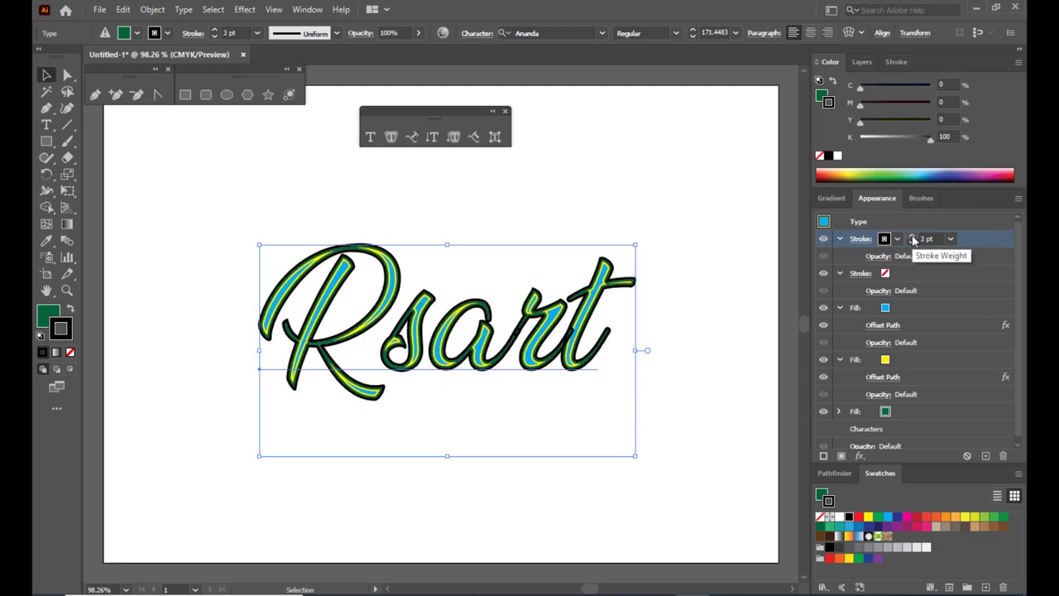
{"action": "left_click", "coordinate": [913, 237]}
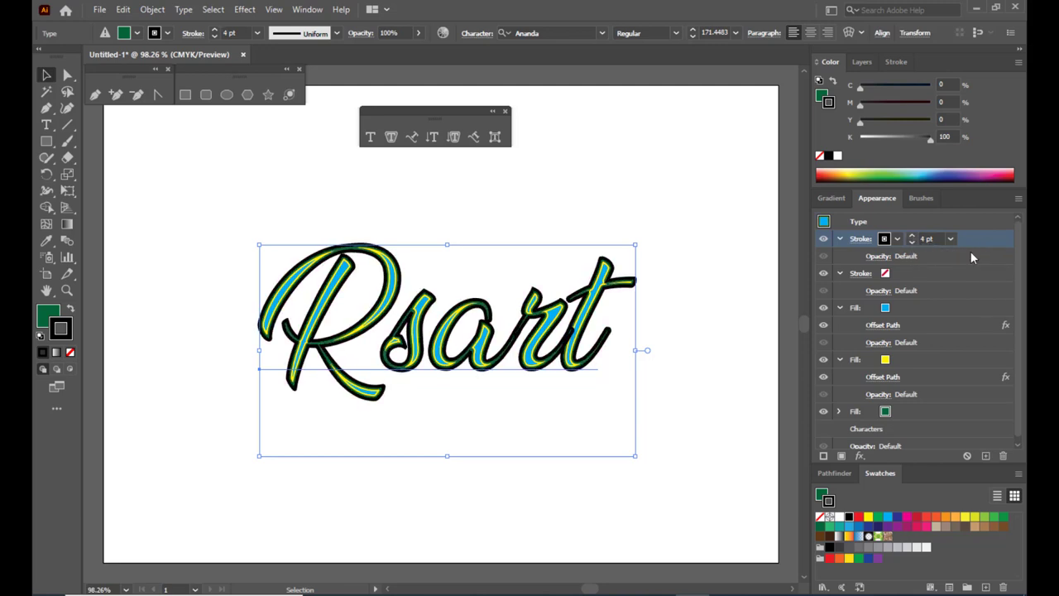
- Make the stroke dark blue, thin it to 1 pt, then delete the lettering
{"action": "left_click", "coordinate": [896, 240]}
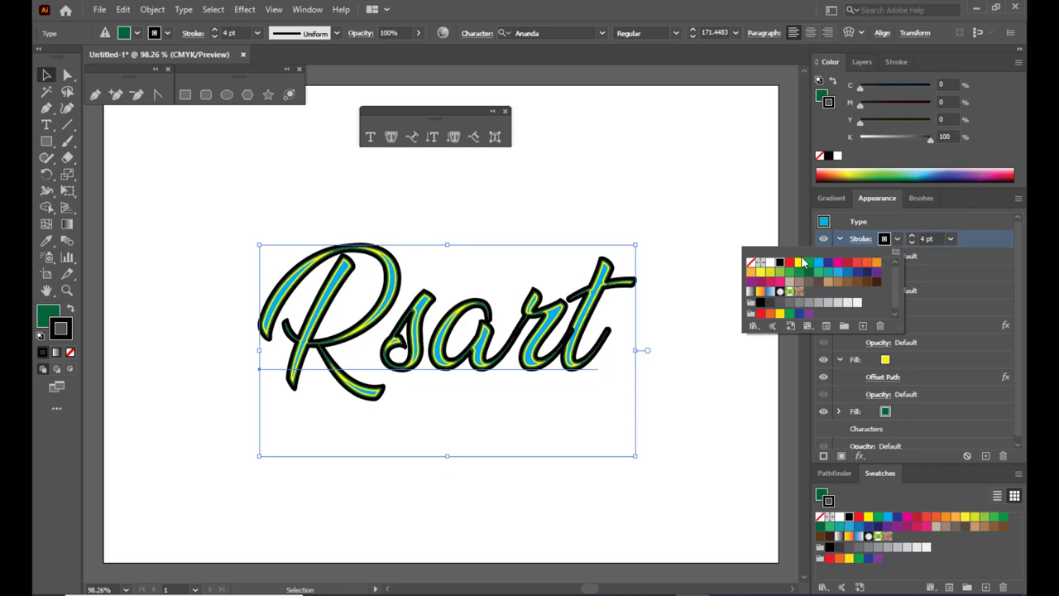
{"action": "left_click", "coordinate": [799, 315]}
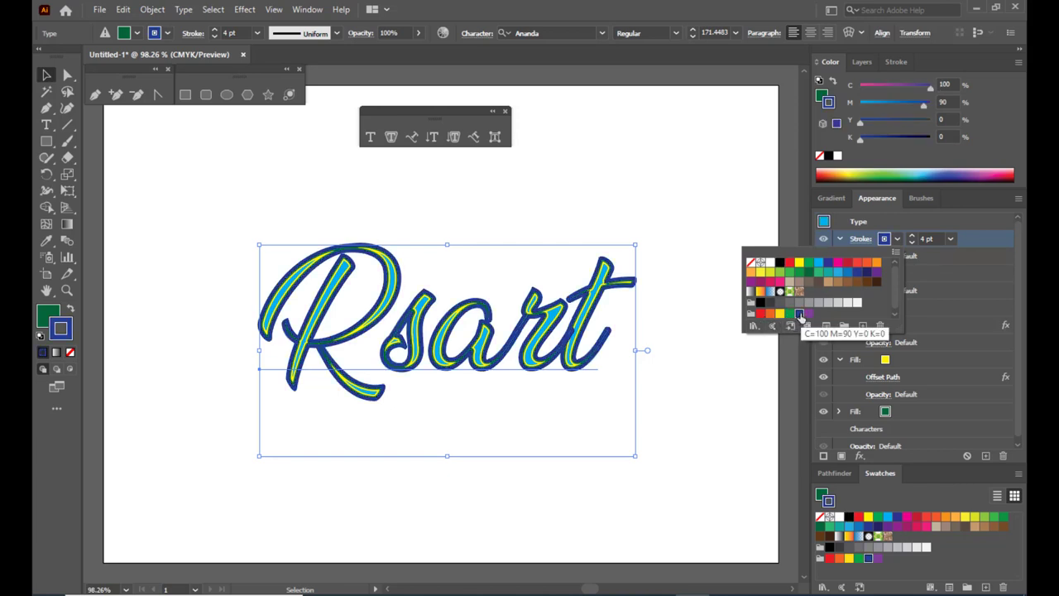
{"action": "left_click", "coordinate": [898, 243]}
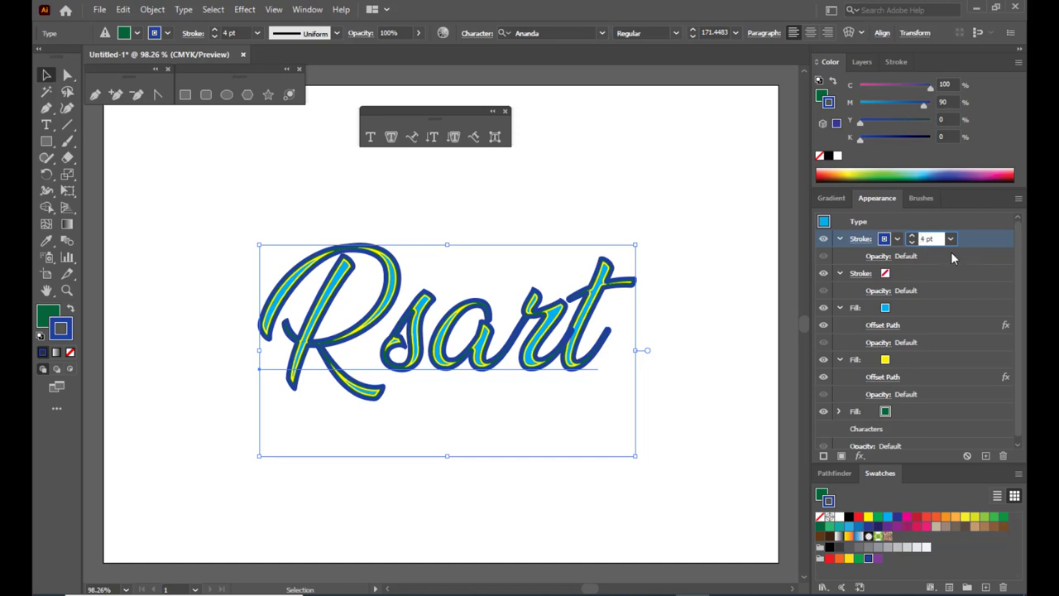
{"action": "key", "text": "Down"}
{"action": "key", "text": "Down"}
{"action": "key", "text": "Down"}
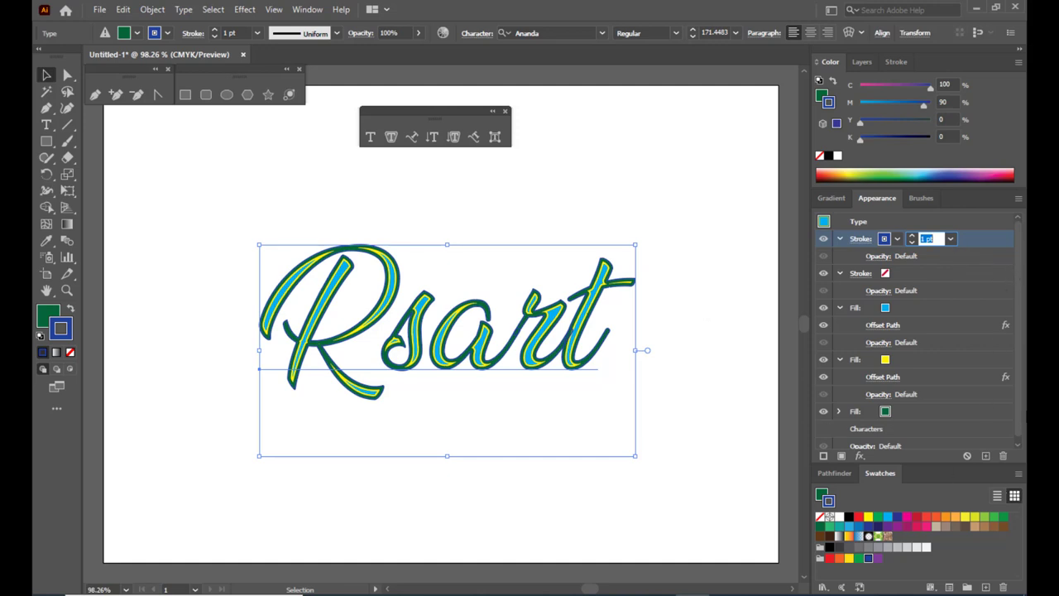
{"action": "key", "text": "Delete"}
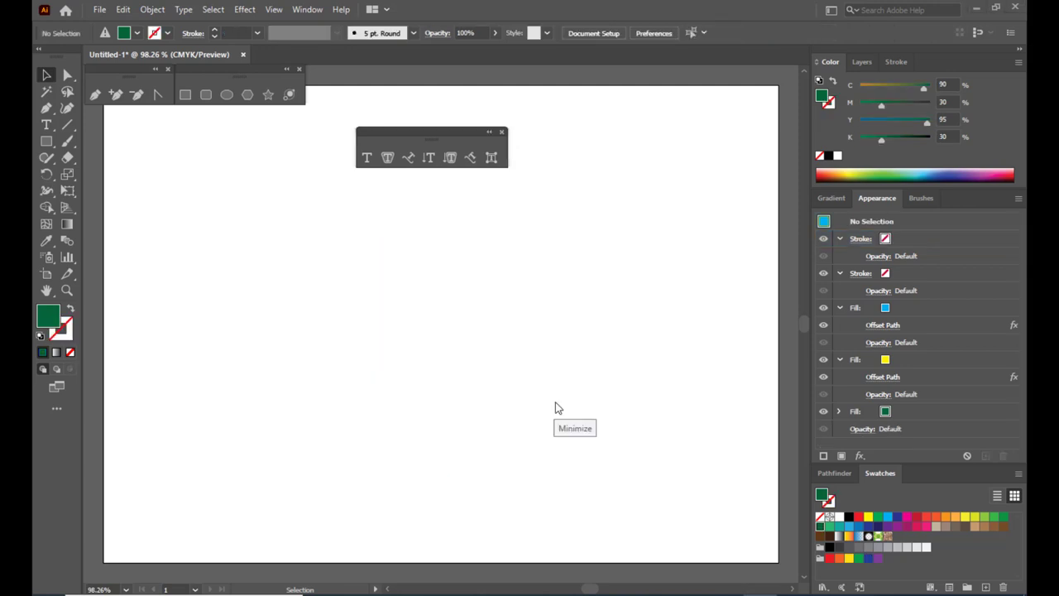
- Rearrange the floating tool panels and select the Pen tool
{"action": "left_click_drag", "start_coordinate": [406, 132], "coordinate": [431, 134]}
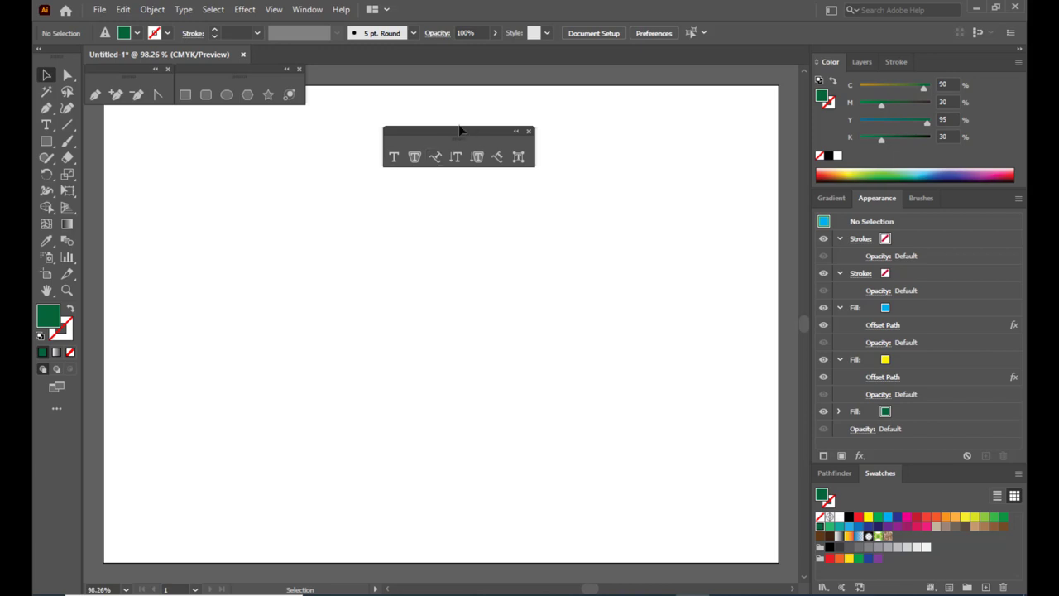
{"action": "left_click_drag", "start_coordinate": [456, 133], "coordinate": [470, 128]}
{"action": "left_click_drag", "start_coordinate": [91, 76], "coordinate": [113, 140]}
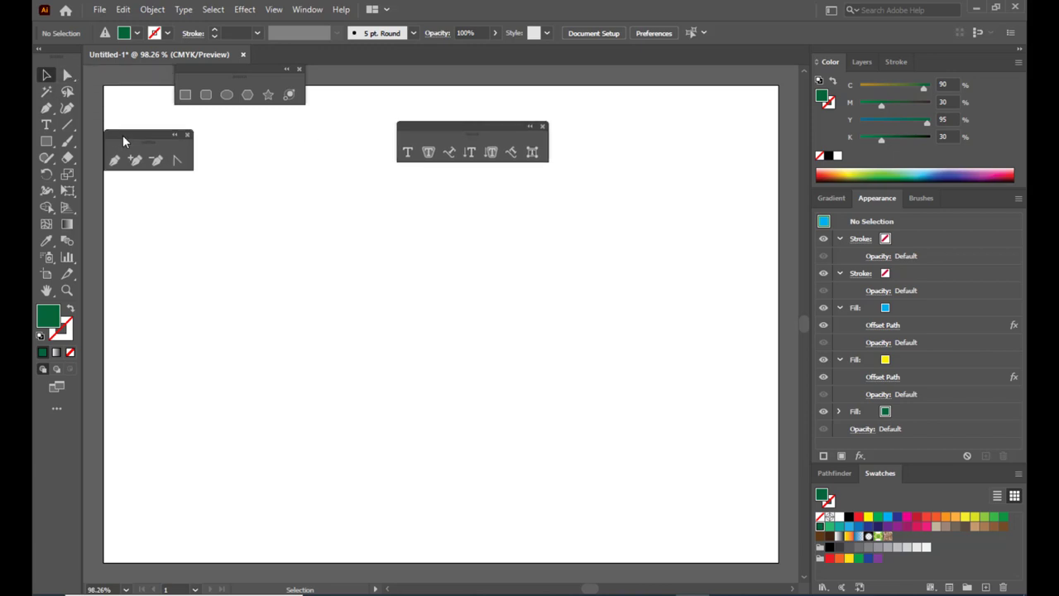
{"action": "left_click", "coordinate": [116, 161]}
{"action": "left_click_drag", "start_coordinate": [451, 126], "coordinate": [454, 101]}
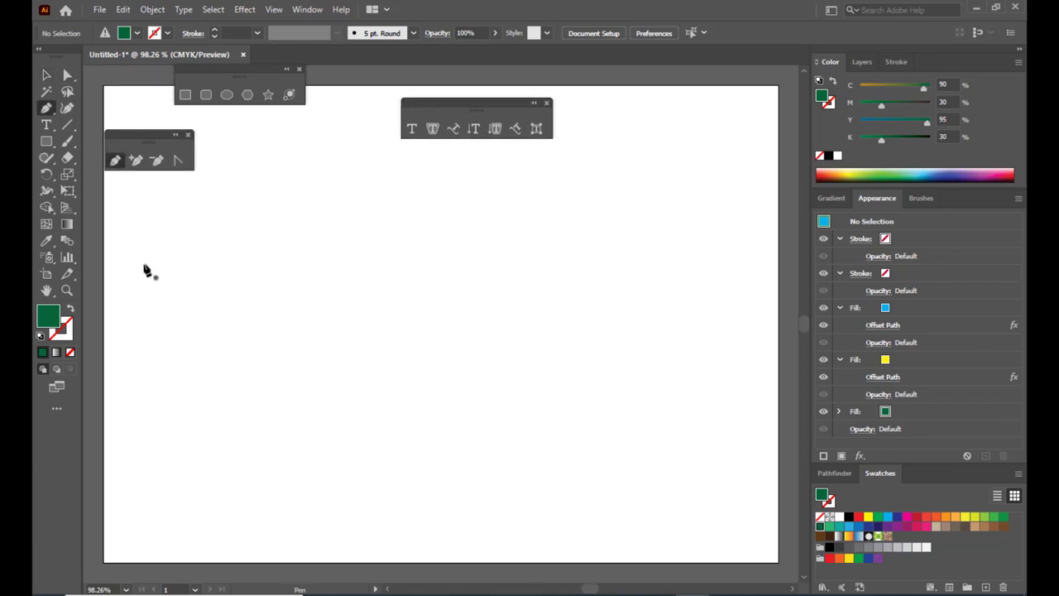
- Set no fill and a near-black 000704 stroke colour
{"action": "left_click", "coordinate": [72, 316]}
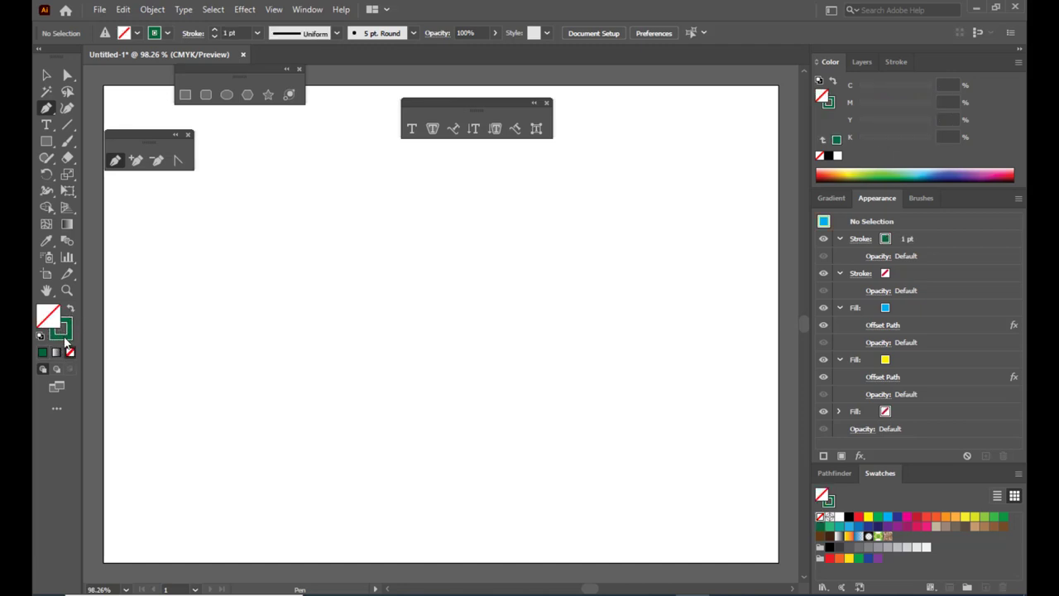
{"action": "left_click", "coordinate": [65, 334]}
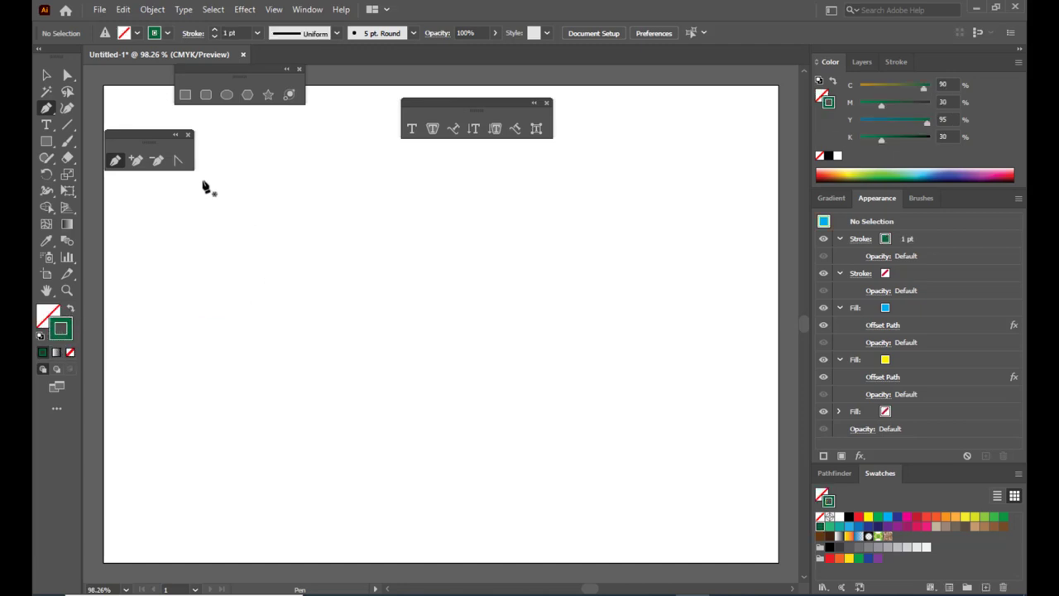
{"action": "double_click", "coordinate": [60, 328]}
{"action": "left_click", "coordinate": [753, 302]}
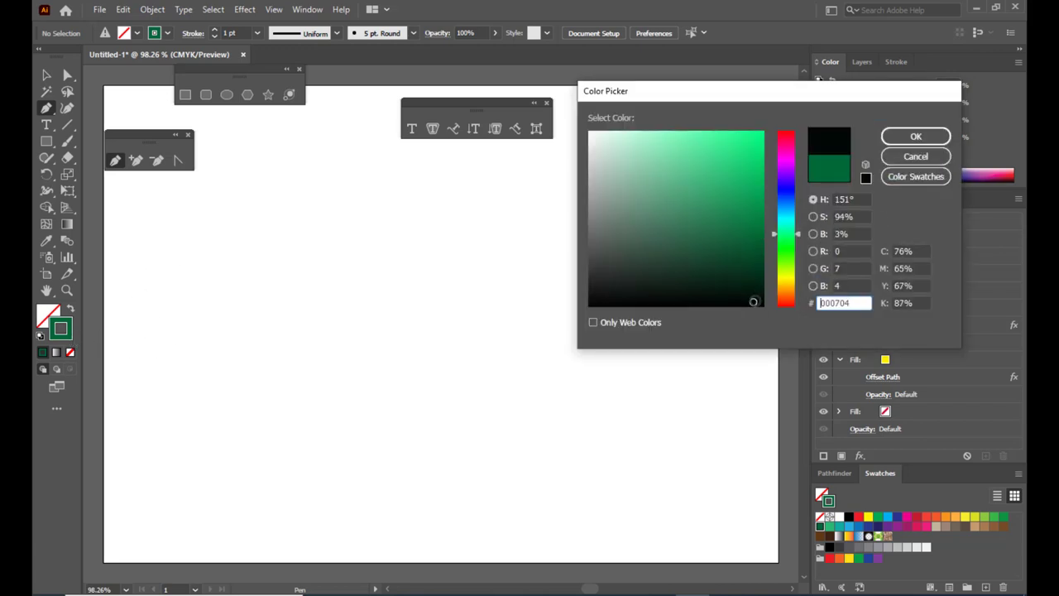
{"action": "left_click", "coordinate": [916, 137]}
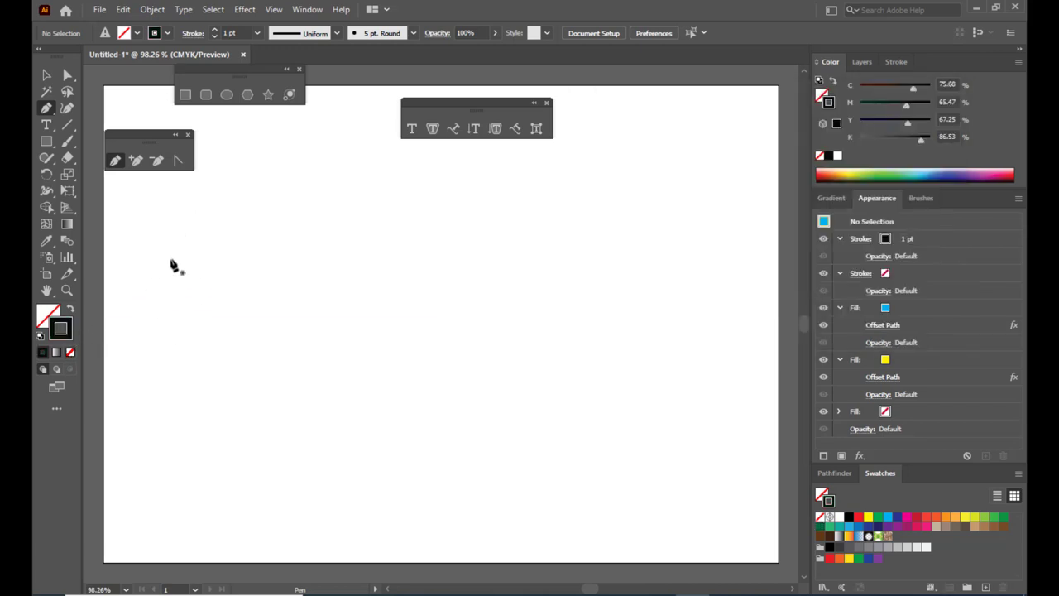
- Draw a three-anchor wavy curve from left to upper right with the Pen tool
{"action": "left_click", "coordinate": [158, 286]}
{"action": "left_click_drag", "start_coordinate": [389, 249], "coordinate": [530, 348]}
{"action": "left_click", "coordinate": [743, 191]}
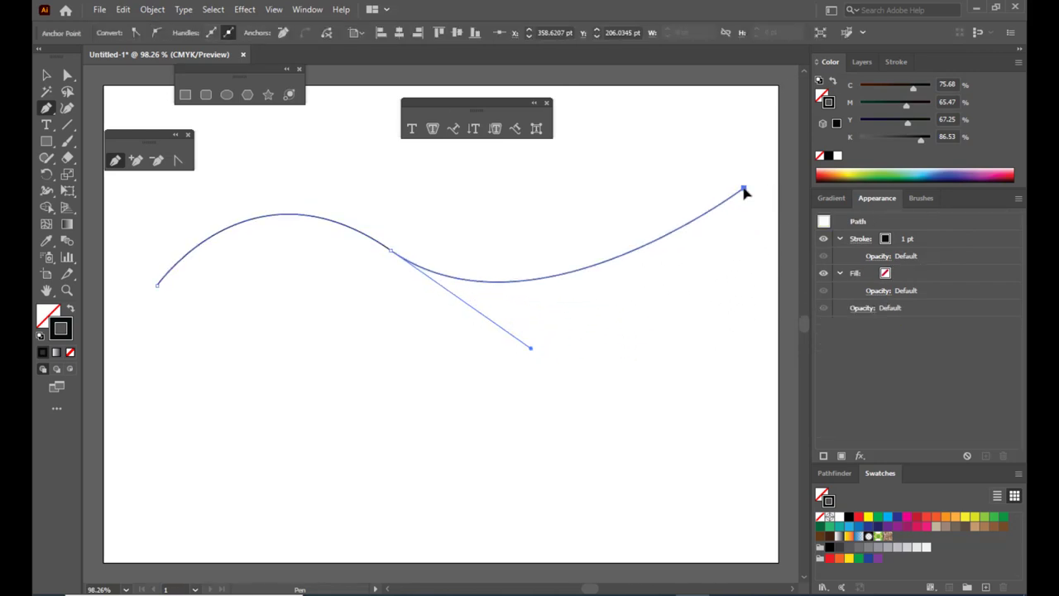
- Reshape the curve's anchors and handles with Direct Selection to deepen its bends
{"action": "left_click", "coordinate": [68, 75]}
{"action": "left_click", "coordinate": [391, 250]}
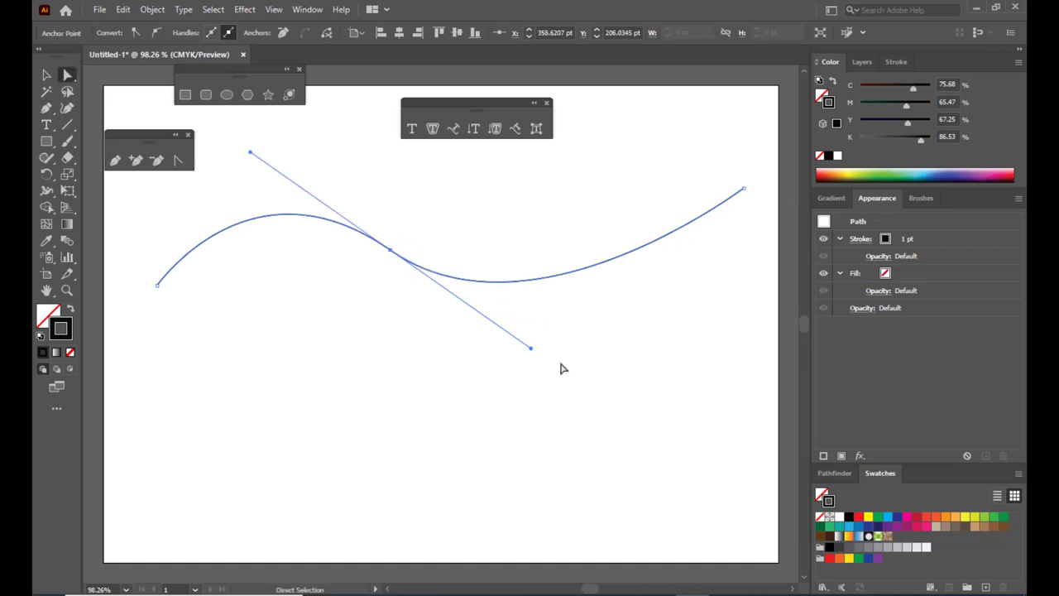
{"action": "left_click_drag", "start_coordinate": [530, 348], "coordinate": [624, 395]}
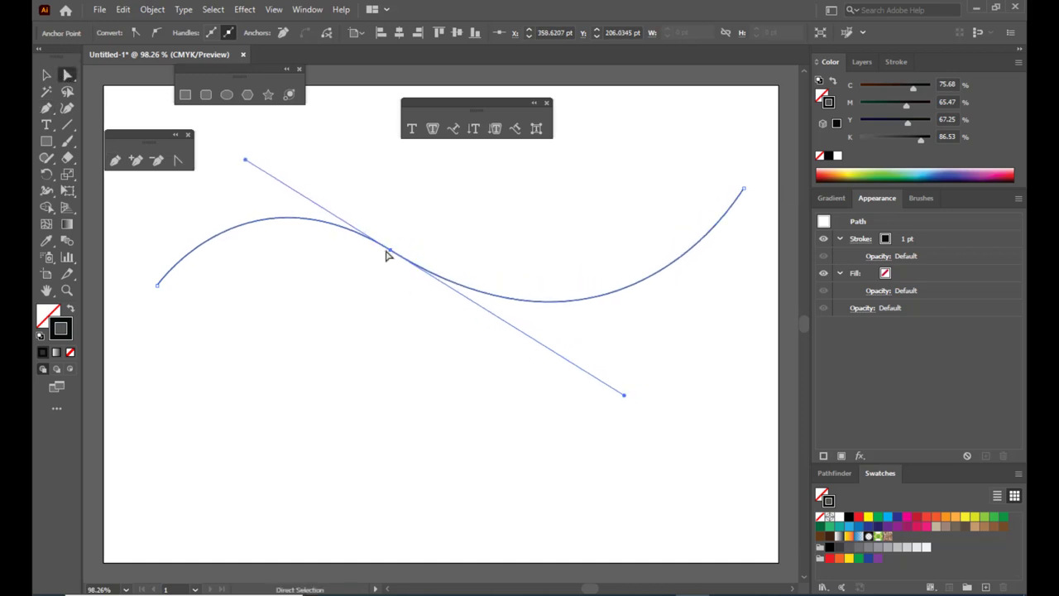
{"action": "left_click_drag", "start_coordinate": [387, 253], "coordinate": [405, 250]}
{"action": "left_click_drag", "start_coordinate": [157, 288], "coordinate": [140, 314]}
{"action": "mouse_move", "coordinate": [410, 248]}
{"action": "left_mouse_down"}
{"action": "mouse_move", "coordinate": [414, 273]}
{"action": "mouse_move", "coordinate": [408, 266]}
{"action": "left_mouse_up"}
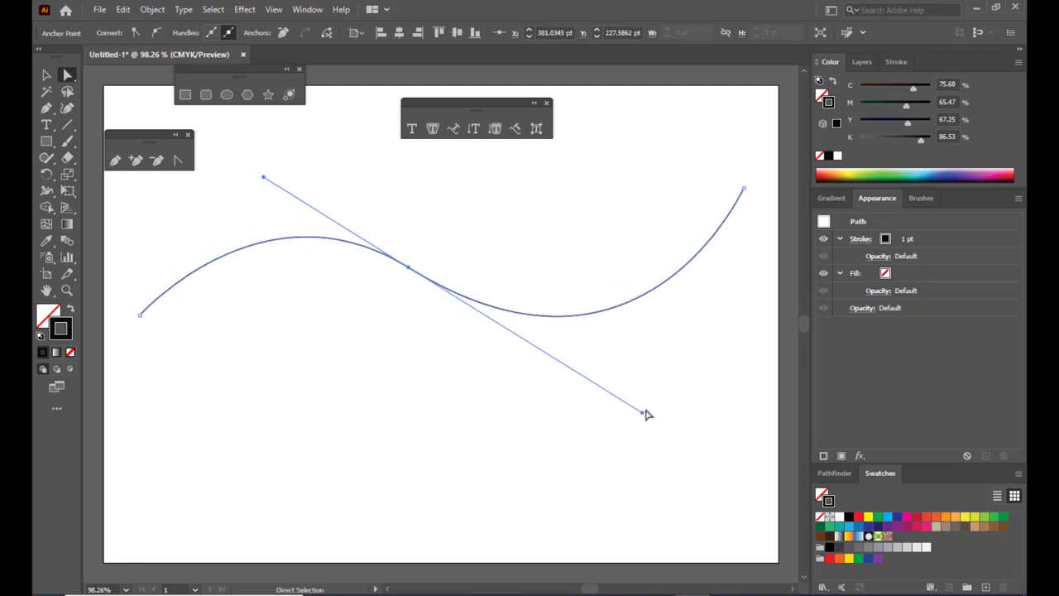
{"action": "left_click_drag", "start_coordinate": [643, 414], "coordinate": [645, 431]}
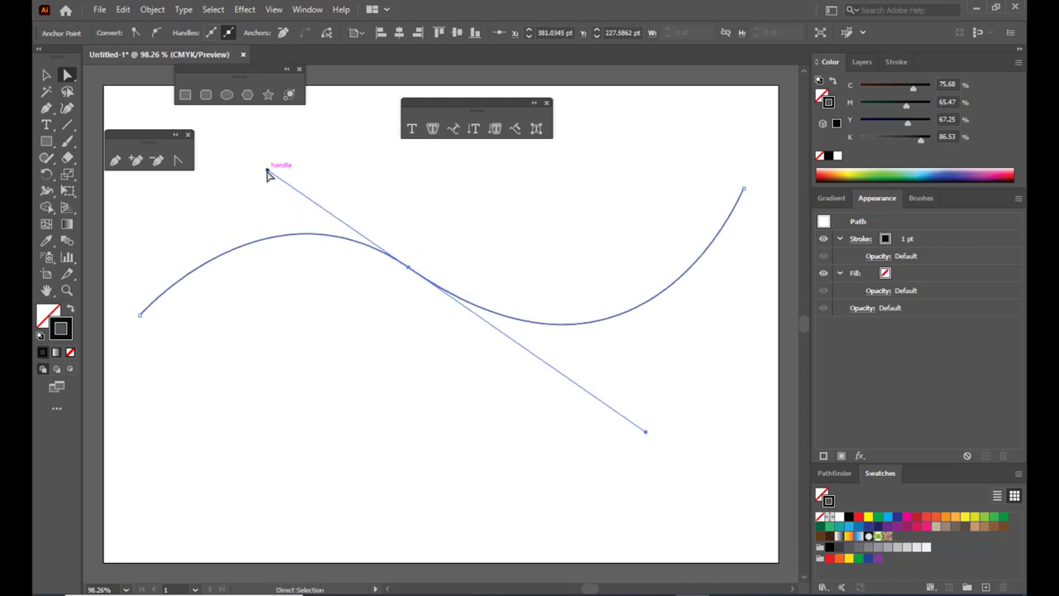
{"action": "left_click_drag", "start_coordinate": [267, 173], "coordinate": [257, 163]}
{"action": "left_click", "coordinate": [345, 173]}
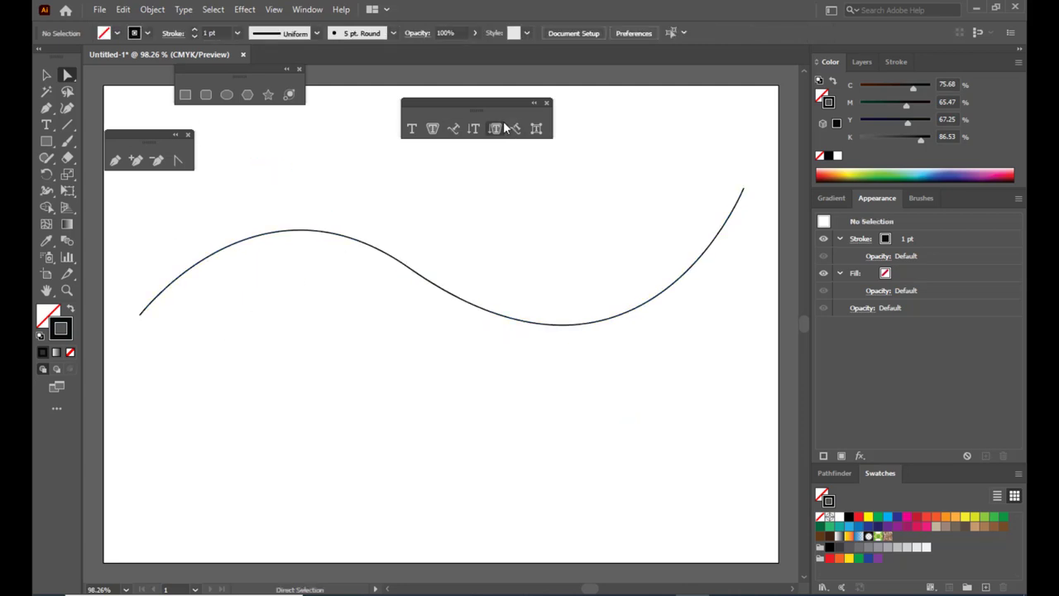
- Attach type to the wavy curve and delete the Lorem placeholder text
{"action": "left_click", "coordinate": [453, 130]}
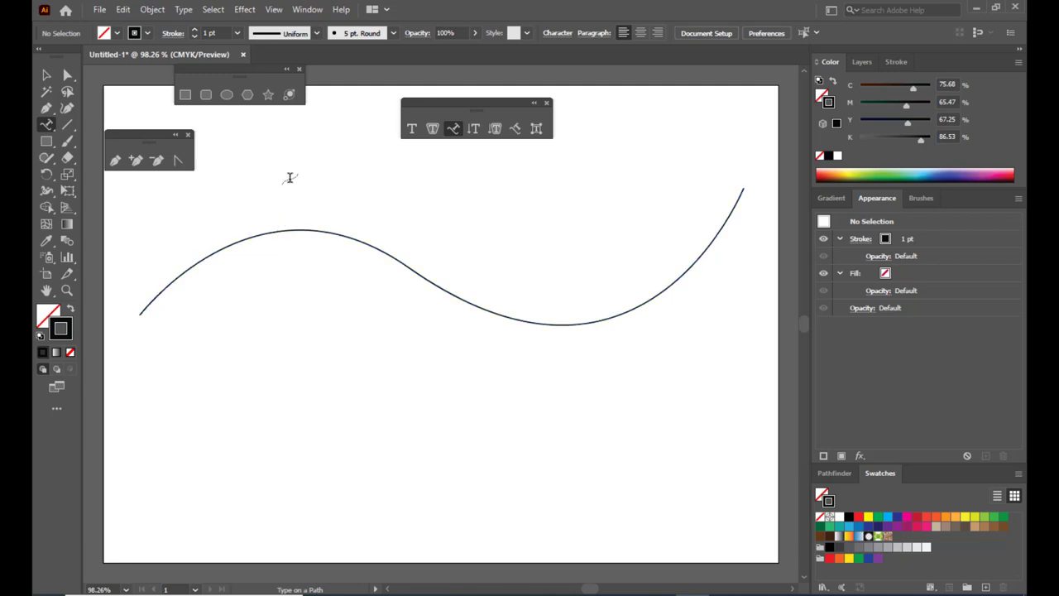
{"action": "left_click", "coordinate": [297, 227]}
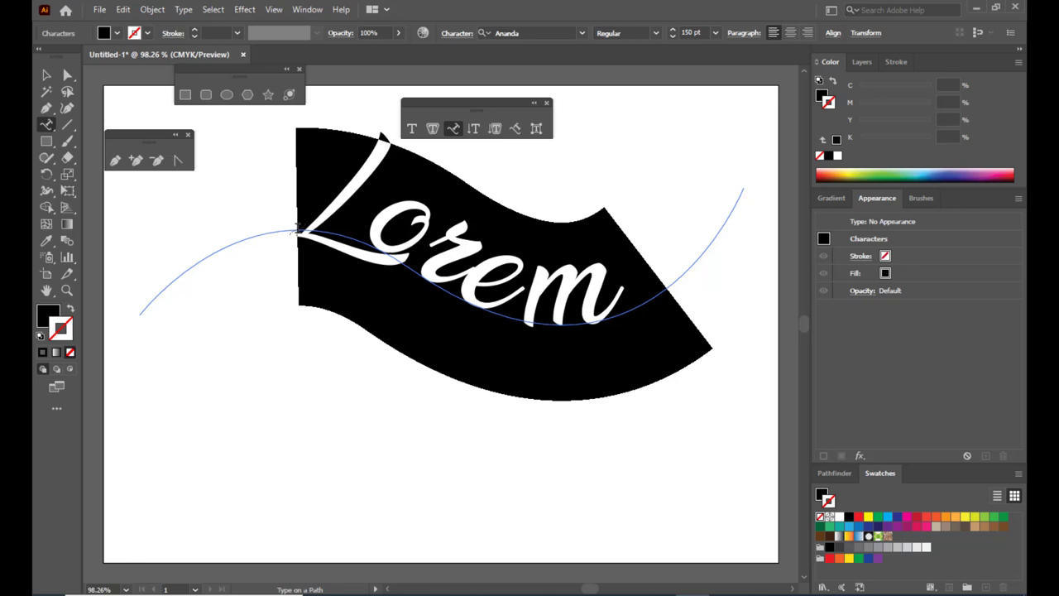
{"action": "key", "text": "BackSpace"}
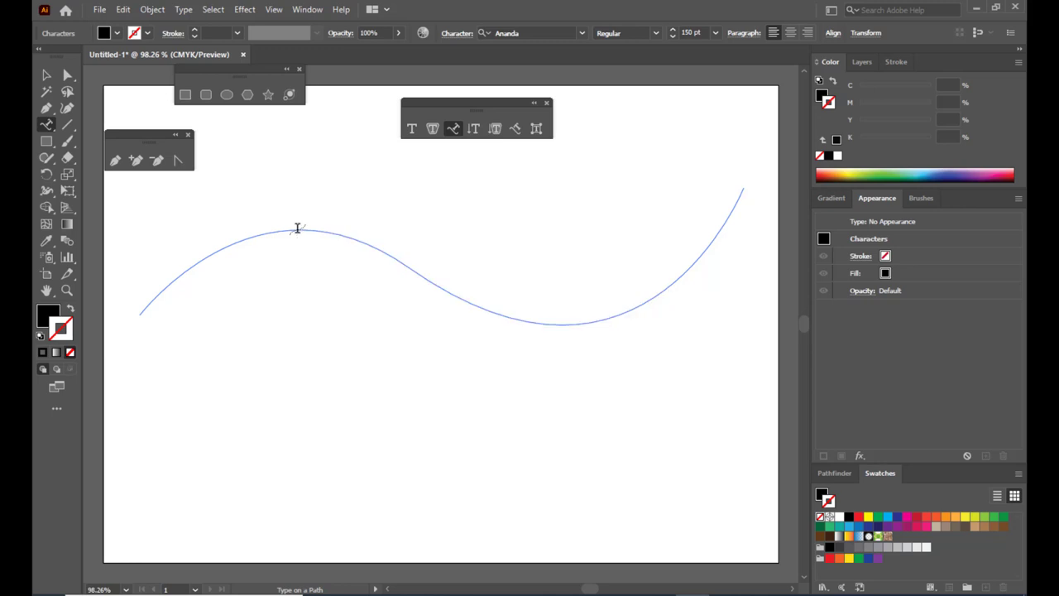
- Set the path text to Impact at 48 pt
{"action": "left_click", "coordinate": [715, 33]}
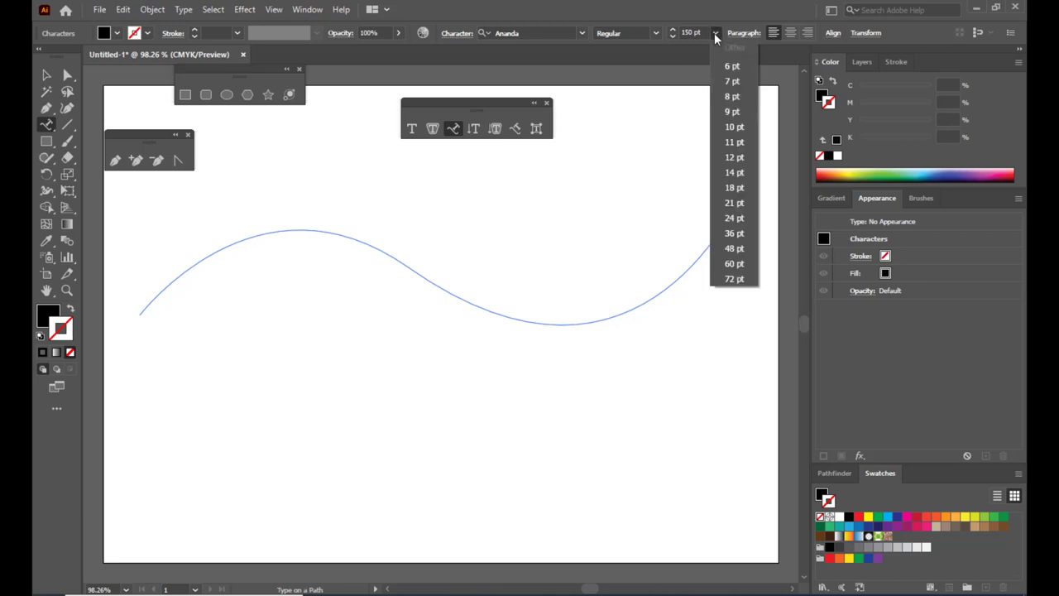
{"action": "left_click", "coordinate": [734, 249]}
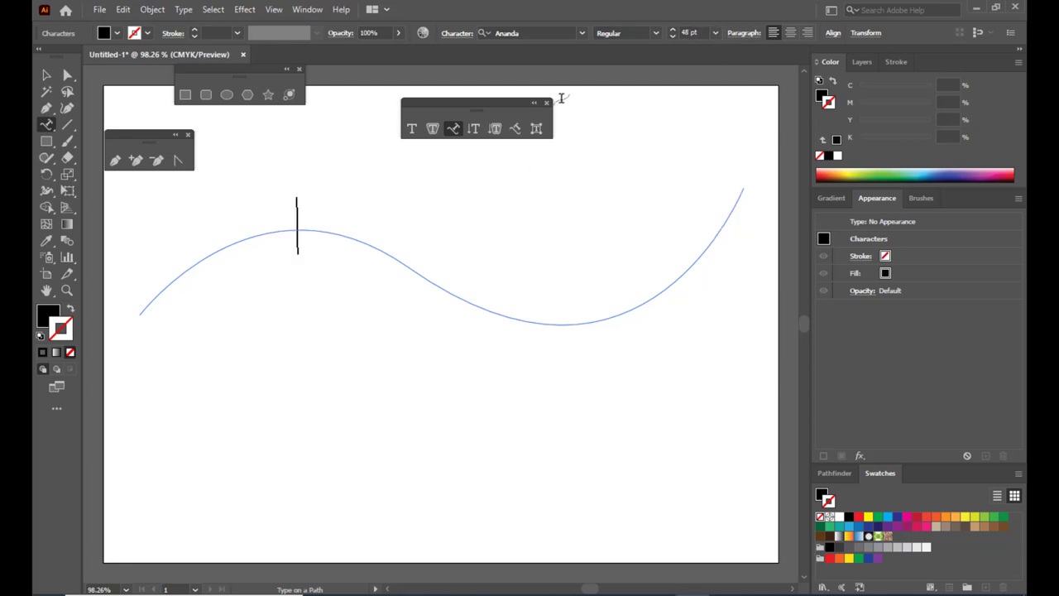
{"action": "left_click", "coordinate": [582, 33]}
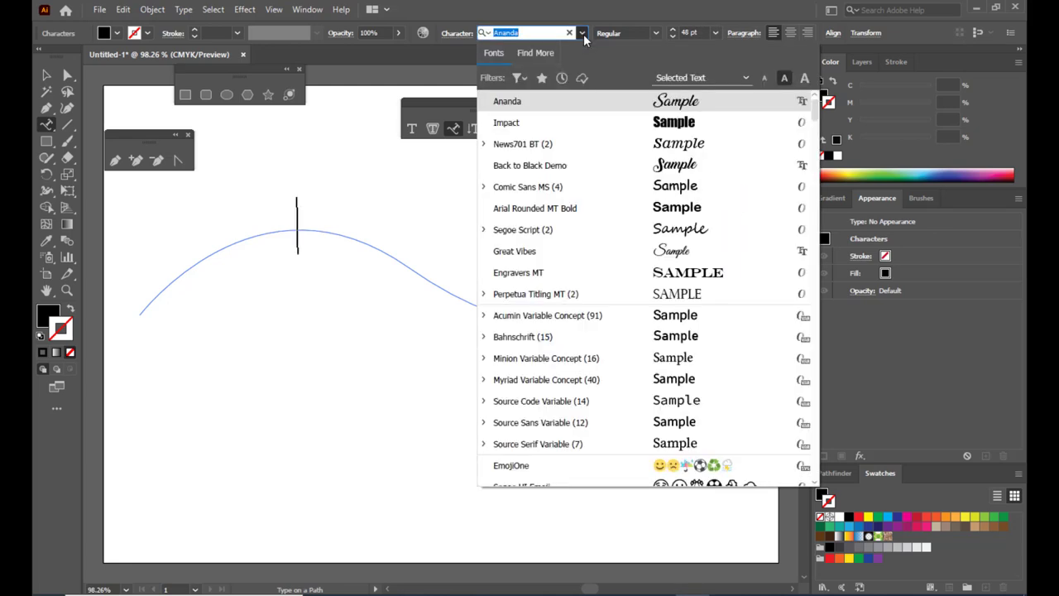
{"action": "left_click", "coordinate": [585, 123]}
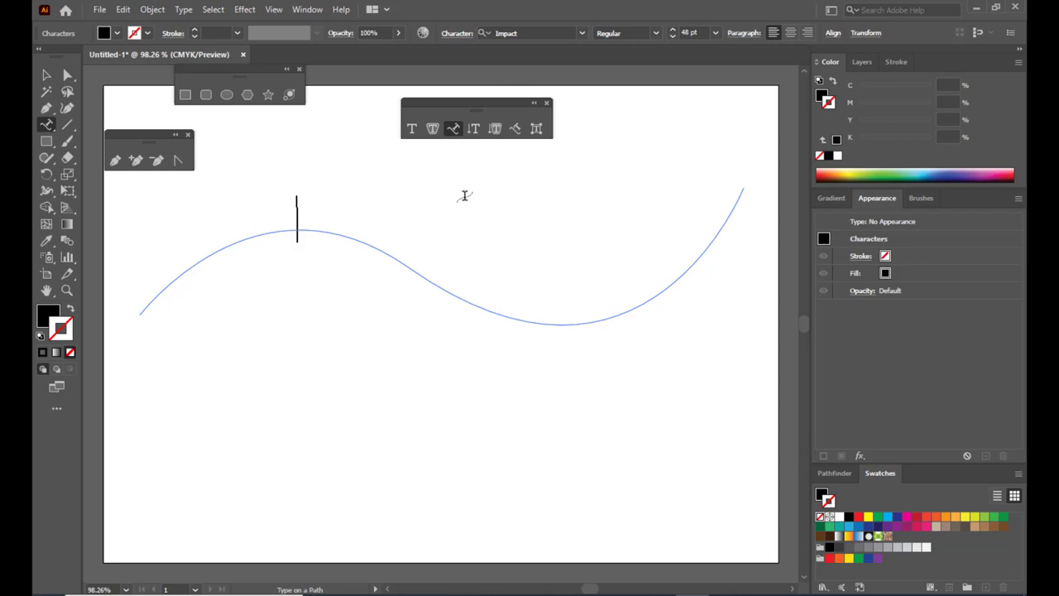
- Type 'Rsart and media' along the curve
{"action": "type", "text": "r"}
{"action": "key", "text": "BackSpace"}
{"action": "type", "text": "Rs"}
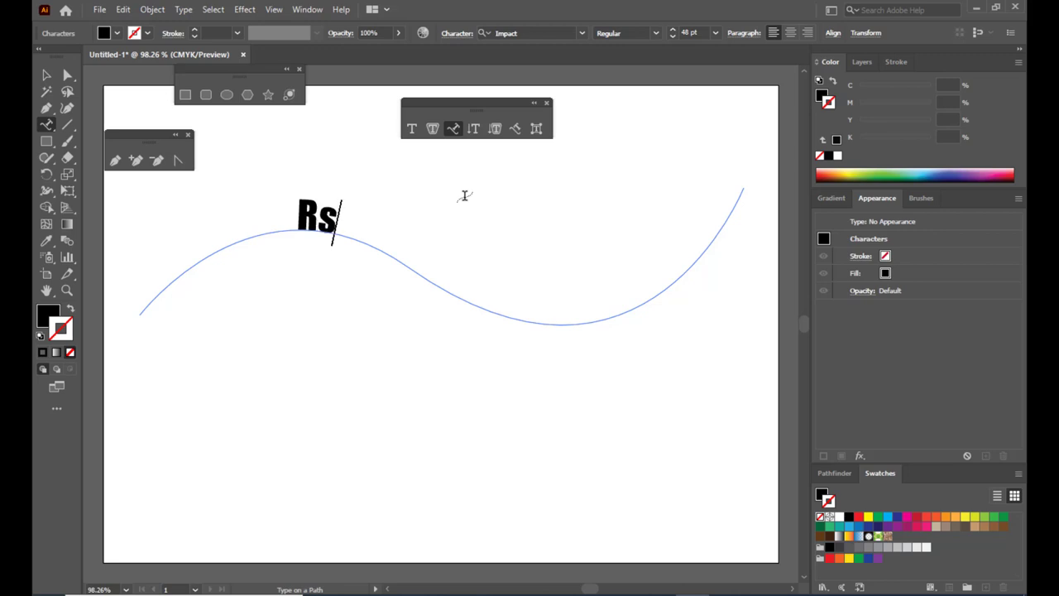
{"action": "type", "text": "art an"}
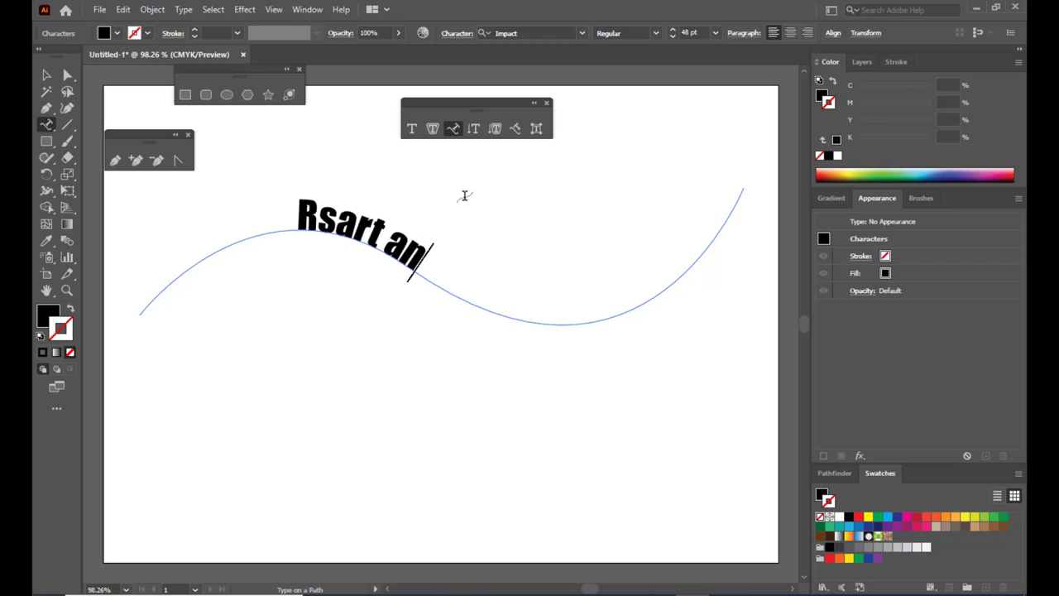
{"action": "type", "text": "d media"}
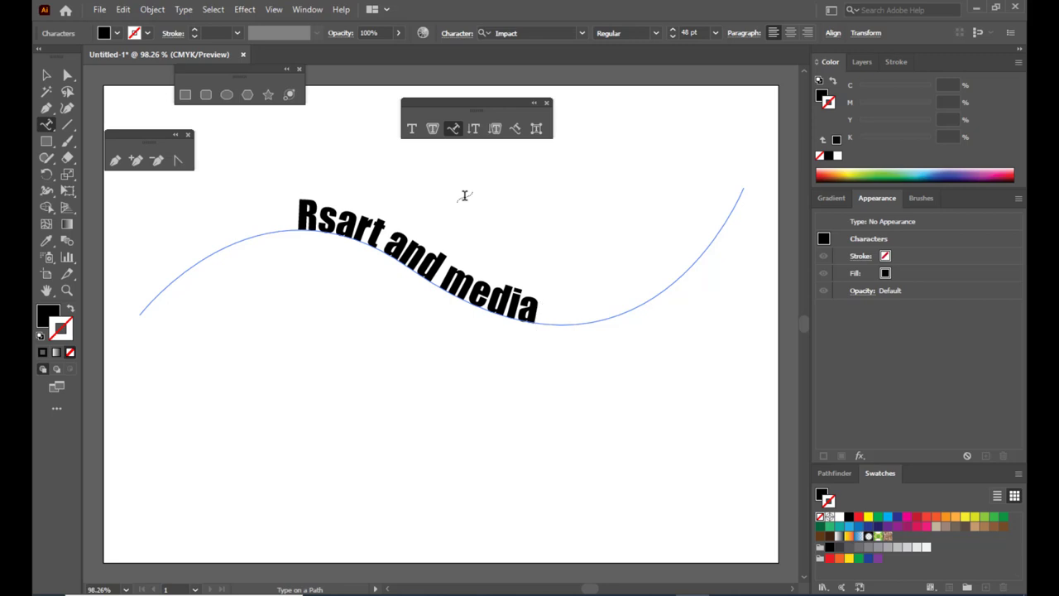
- Slide the 'Rsart and media' text into the curve's right-hand dip and open Character settings
{"action": "left_click", "coordinate": [69, 76]}
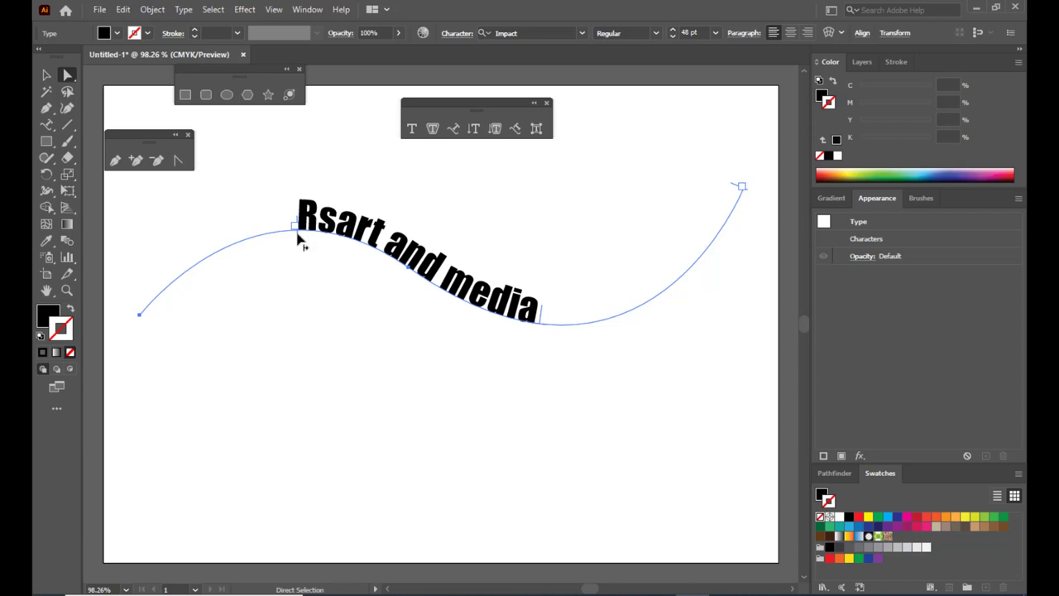
{"action": "left_click_drag", "start_coordinate": [299, 236], "coordinate": [167, 305]}
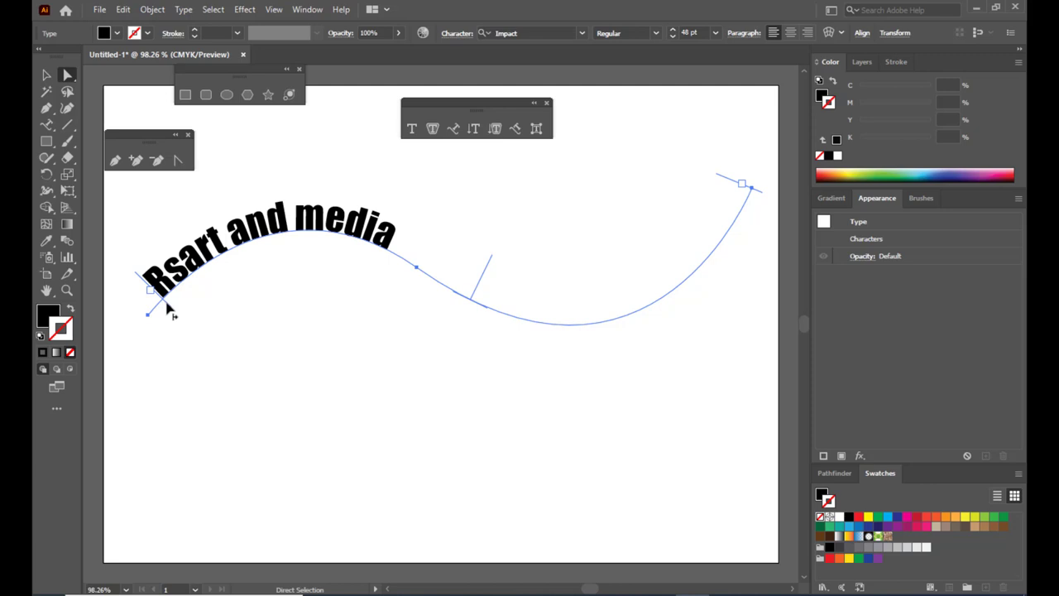
{"action": "left_click_drag", "start_coordinate": [168, 306], "coordinate": [414, 308]}
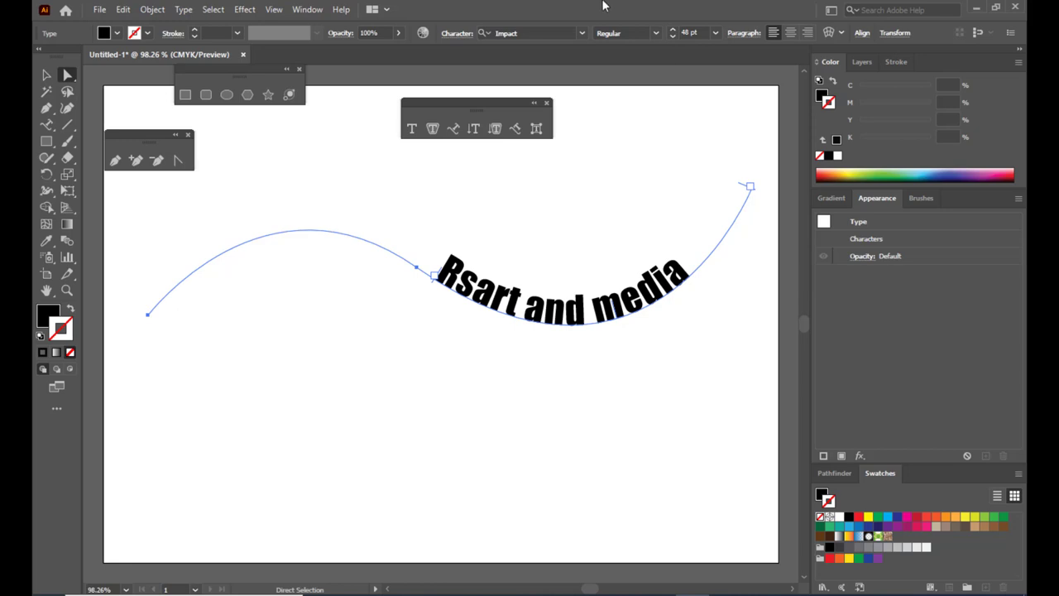
{"action": "left_click", "coordinate": [453, 34]}
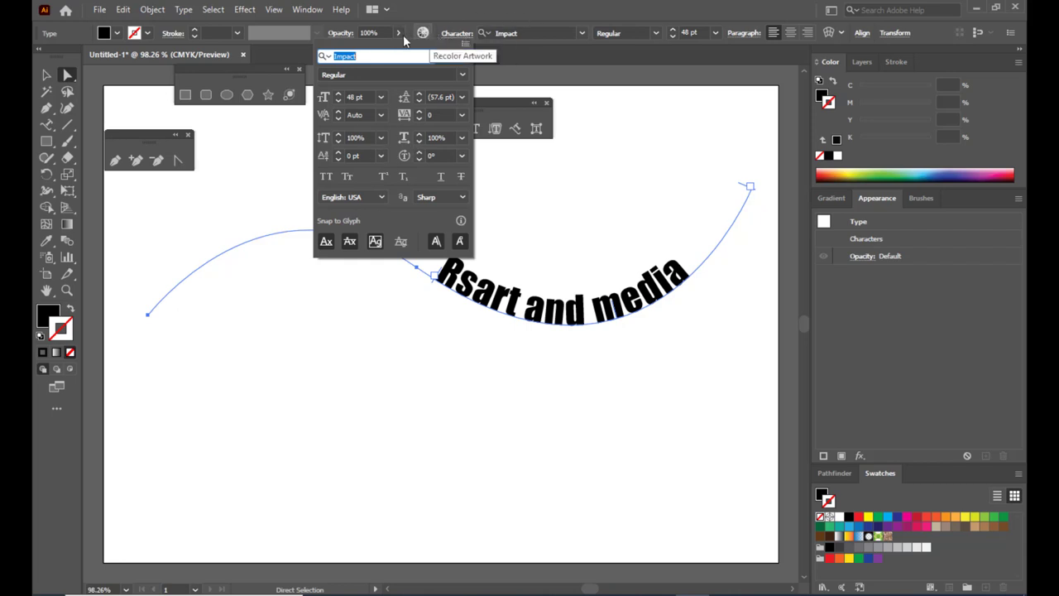
- Open the Character panel from the Window menu and float it apart from Paragraph and OpenType
{"action": "left_click", "coordinate": [309, 12]}
{"action": "left_click", "coordinate": [308, 11]}
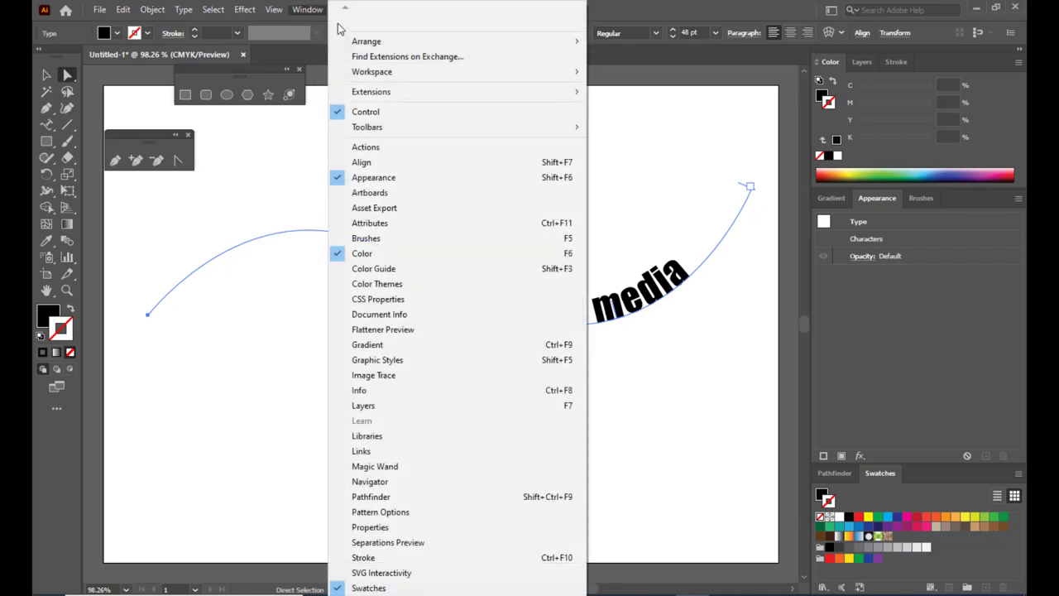
{"action": "scroll", "coordinate": [377, 536], "scroll_direction": "down", "scroll_amount": 5}
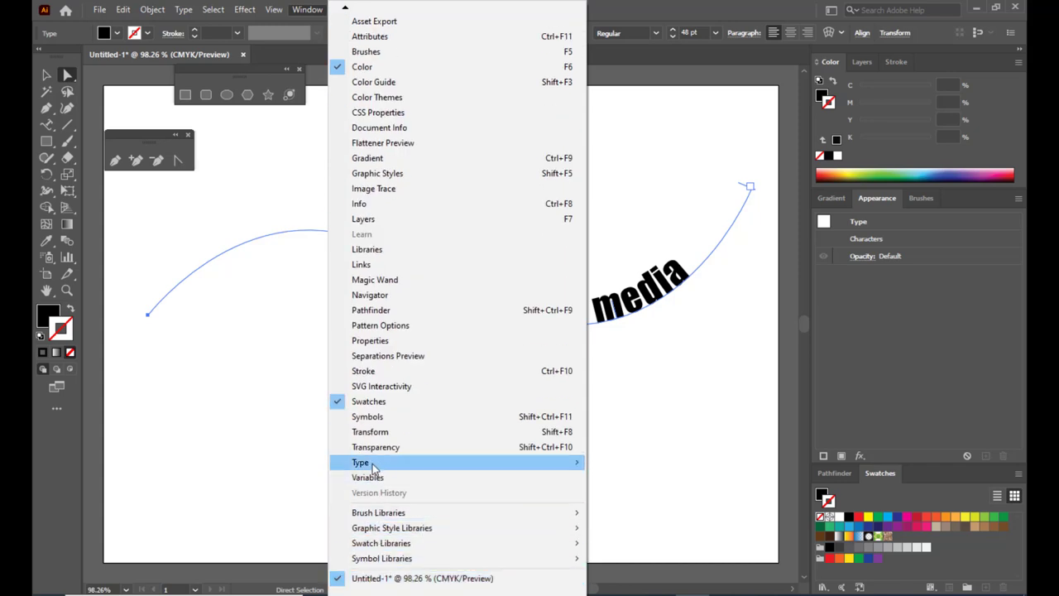
{"action": "mouse_move", "coordinate": [382, 470]}
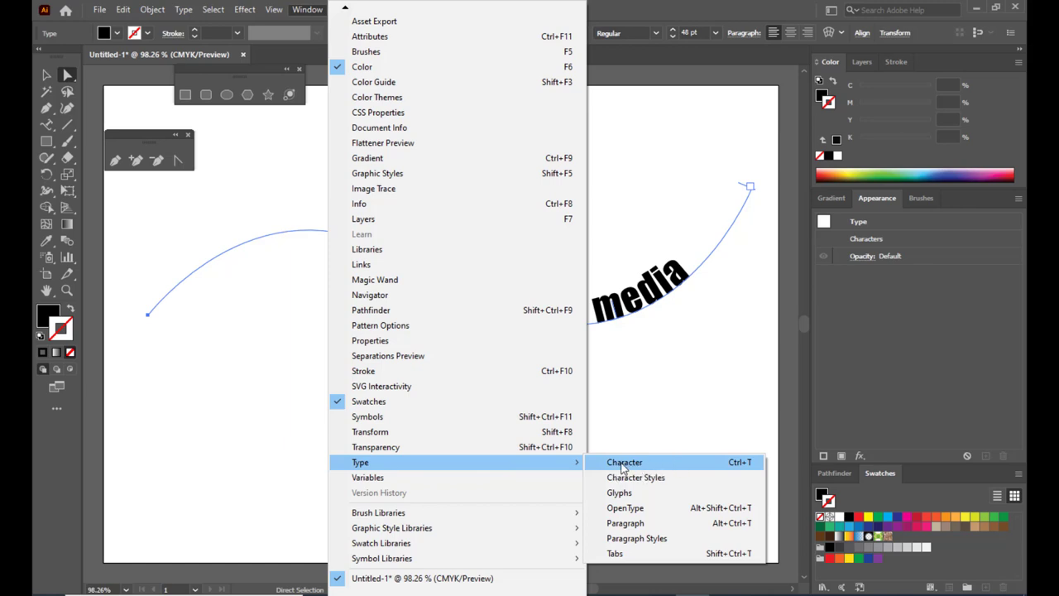
{"action": "left_click", "coordinate": [673, 463]}
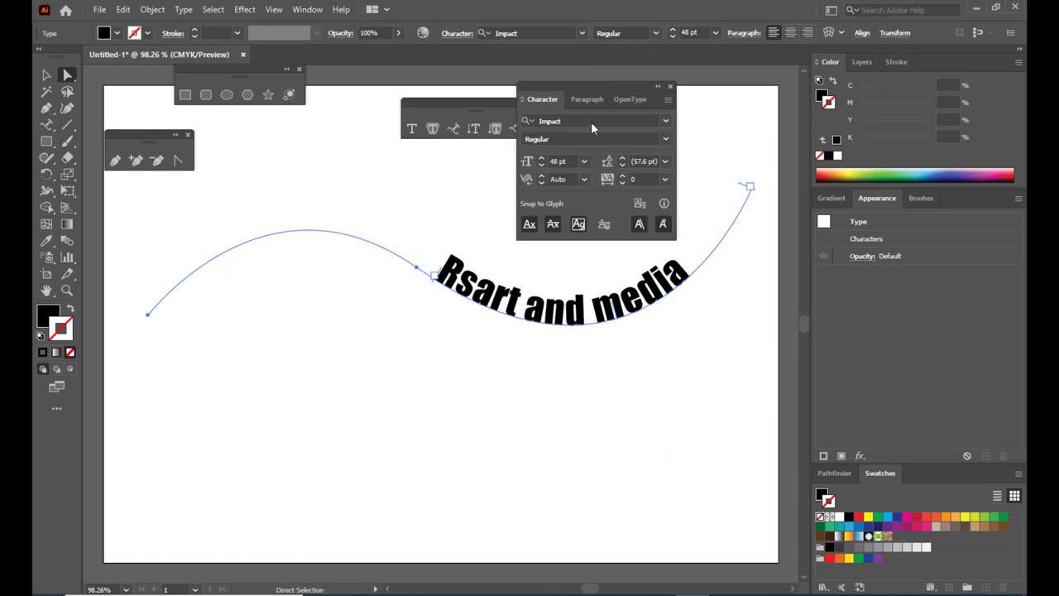
{"action": "left_click_drag", "start_coordinate": [541, 99], "coordinate": [318, 270]}
{"action": "left_click_drag", "start_coordinate": [597, 86], "coordinate": [748, 93]}
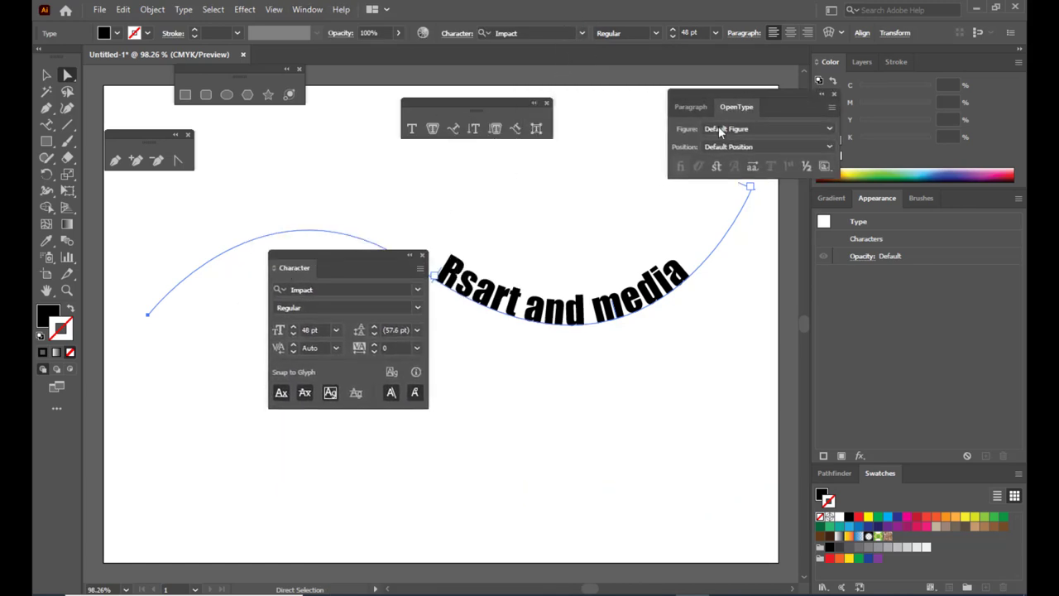
{"action": "left_click_drag", "start_coordinate": [335, 257], "coordinate": [660, 84]}
{"action": "left_click", "coordinate": [833, 94]}
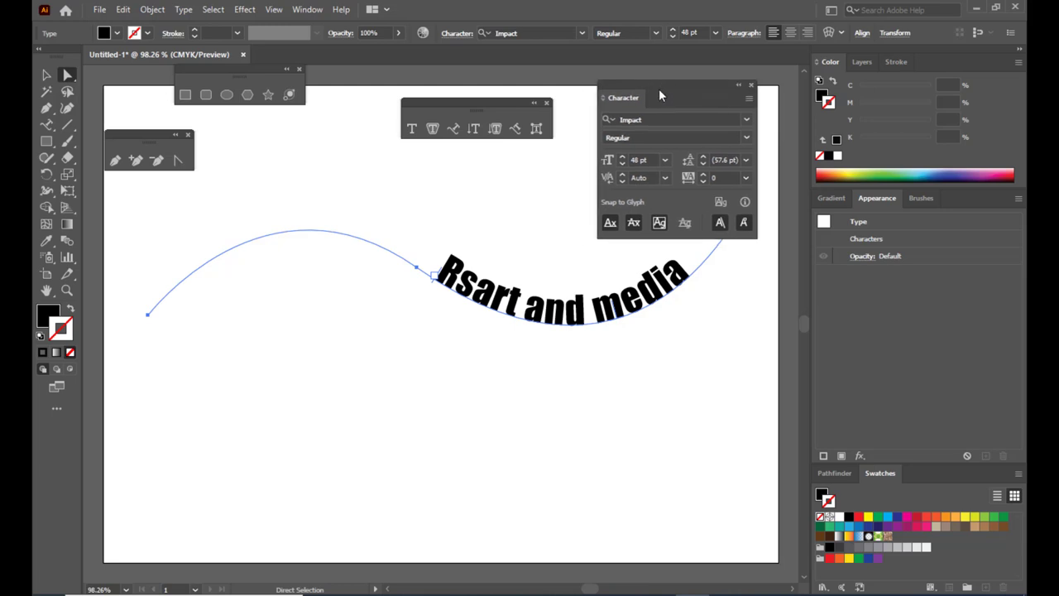
- Choose Show Options so the Character panel displays every setting, including baseline shift
{"action": "left_click", "coordinate": [748, 98]}
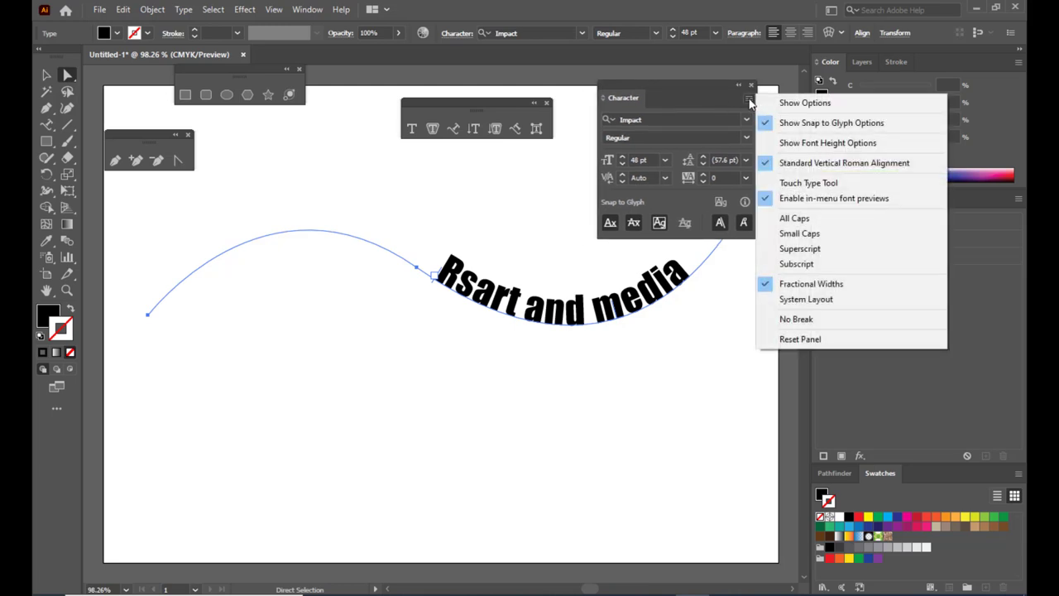
{"action": "left_click", "coordinate": [823, 109]}
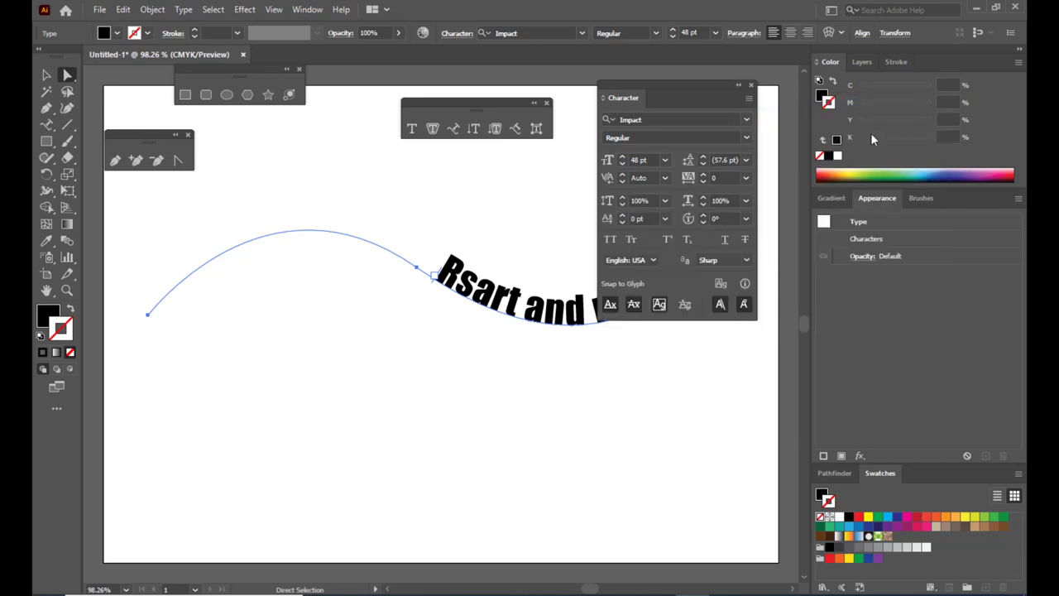
{"action": "left_click_drag", "start_coordinate": [666, 81], "coordinate": [684, 102]}
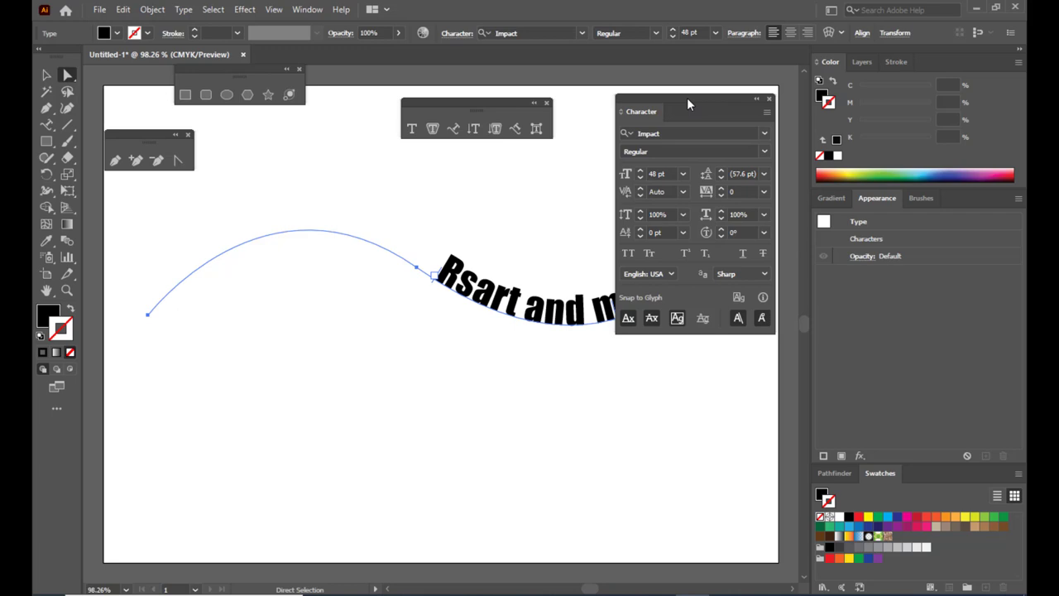
{"action": "left_click_drag", "start_coordinate": [687, 97], "coordinate": [813, 135]}
{"action": "left_click", "coordinate": [785, 106]}
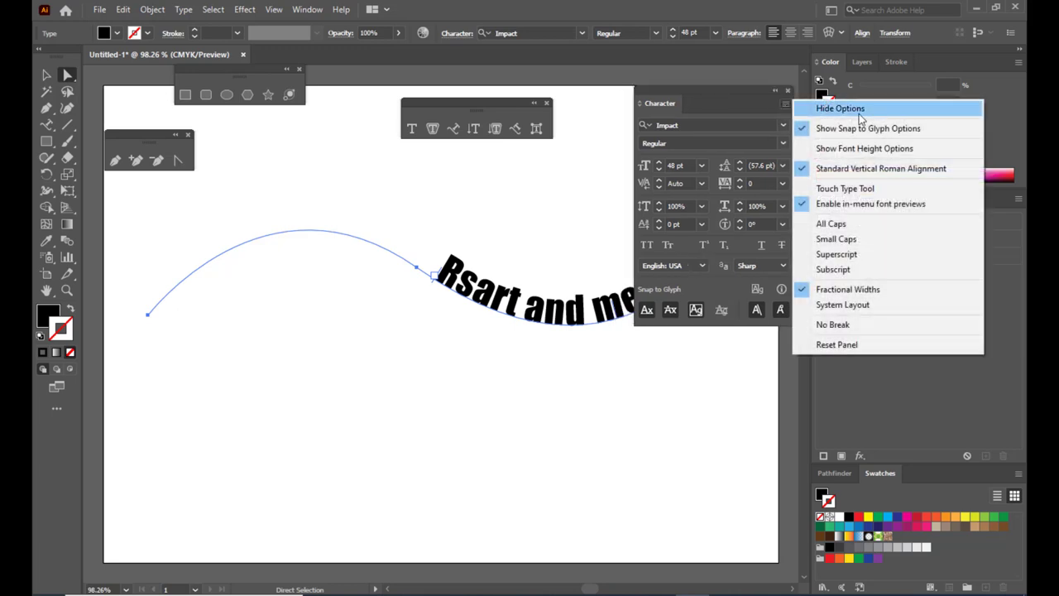
{"action": "mouse_move", "coordinate": [668, 101]}
{"action": "left_mouse_down"}
{"action": "mouse_move", "coordinate": [691, 90]}
{"action": "mouse_move", "coordinate": [672, 101]}
{"action": "left_mouse_up"}
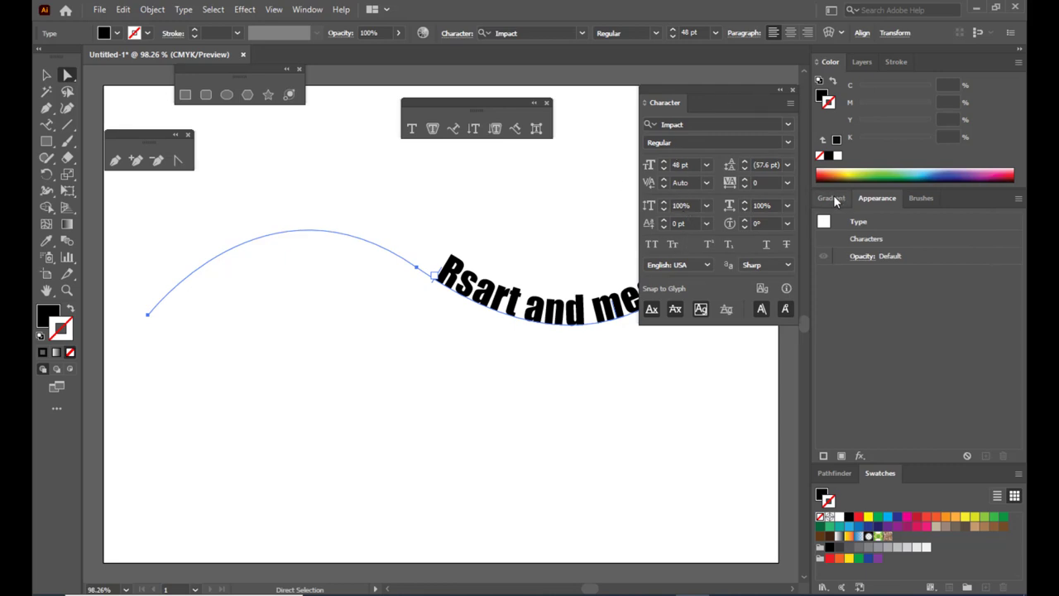
{"action": "left_click_drag", "start_coordinate": [661, 91], "coordinate": [677, 65]}
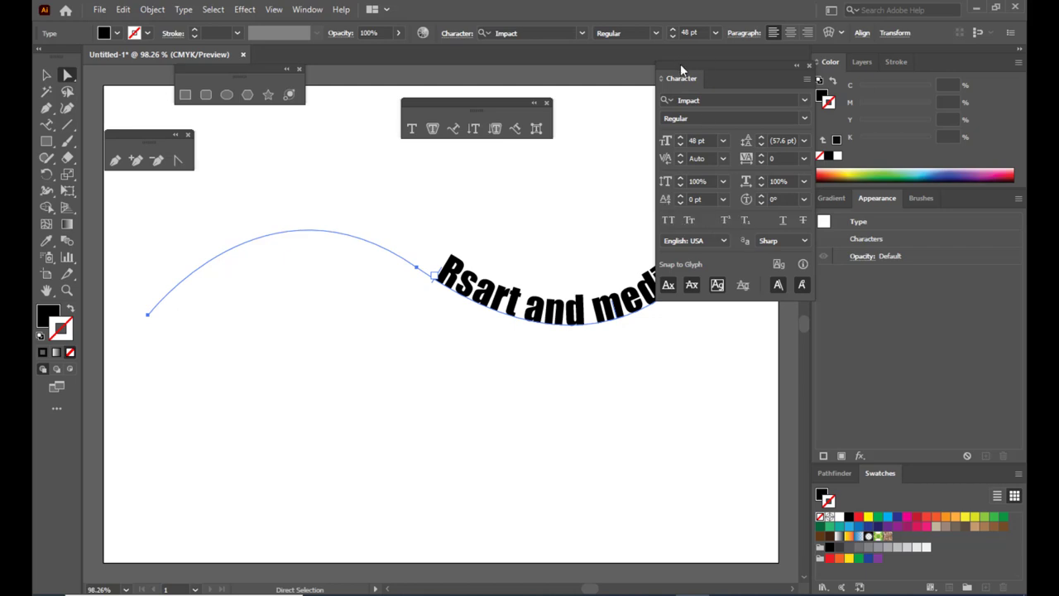
- Raise the wavy text's baseline shift to lift it off the curve
{"action": "left_click_drag", "start_coordinate": [680, 64], "coordinate": [715, 54]}
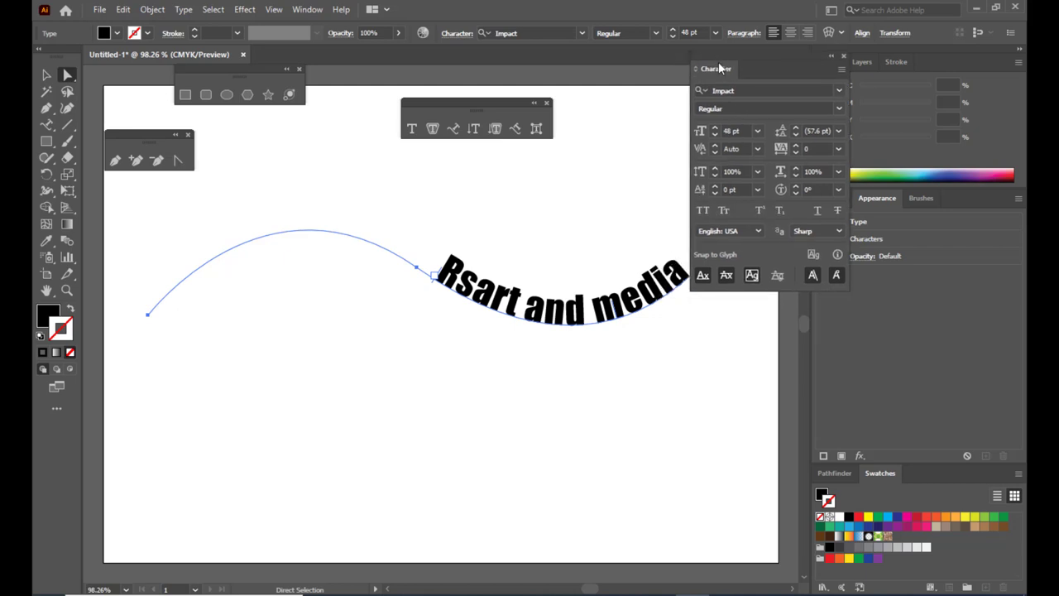
{"action": "left_click", "coordinate": [715, 187]}
{"action": "left_click", "coordinate": [715, 187]}
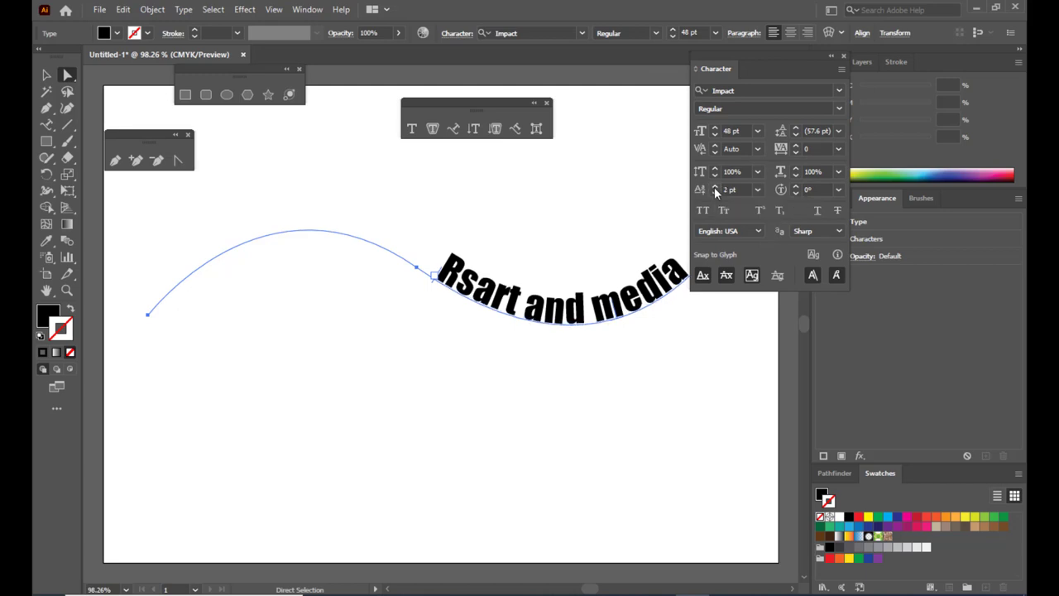
{"action": "left_click", "coordinate": [715, 187]}
{"action": "left_click", "coordinate": [716, 187]}
{"action": "left_click", "coordinate": [715, 186]}
{"action": "left_click", "coordinate": [715, 187]}
{"action": "left_click", "coordinate": [716, 187]}
{"action": "left_click", "coordinate": [715, 186]}
{"action": "left_click", "coordinate": [716, 187]}
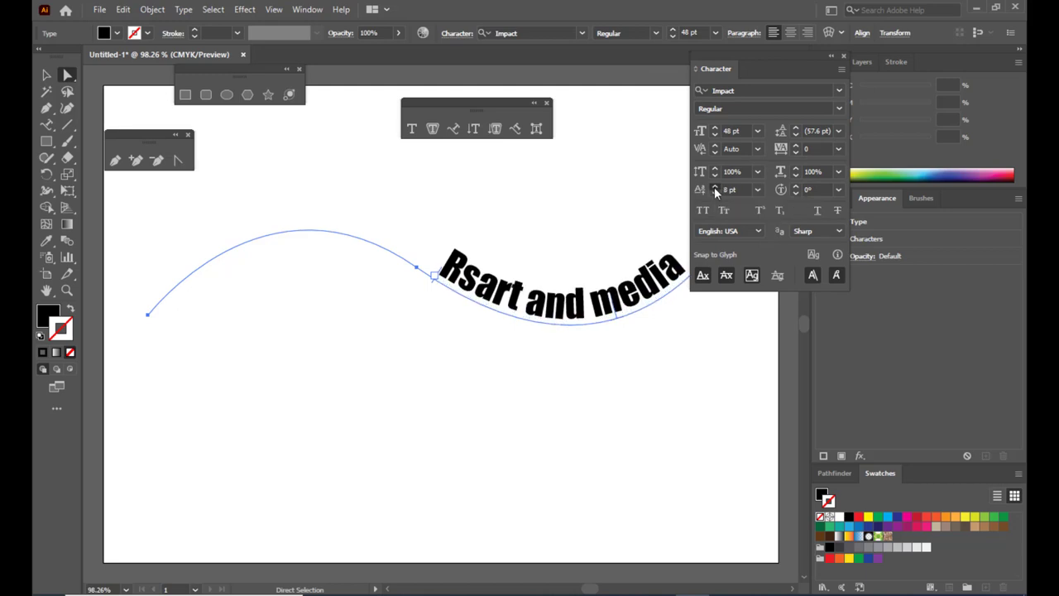
{"action": "left_click", "coordinate": [716, 187]}
{"action": "left_click", "coordinate": [715, 187]}
{"action": "left_click", "coordinate": [715, 187]}
{"action": "left_click", "coordinate": [715, 187]}
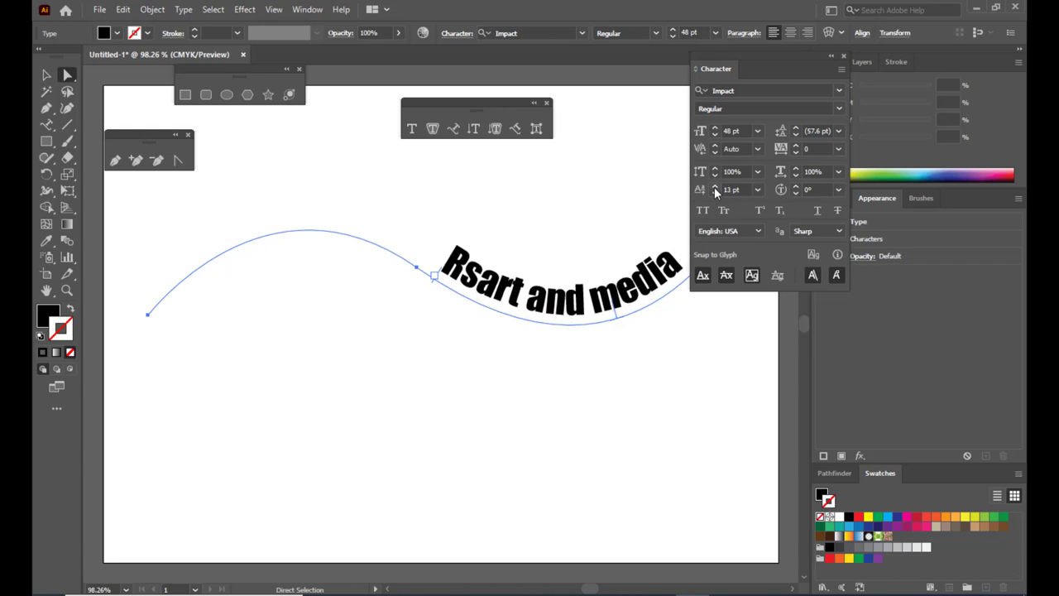
{"action": "left_click", "coordinate": [715, 187]}
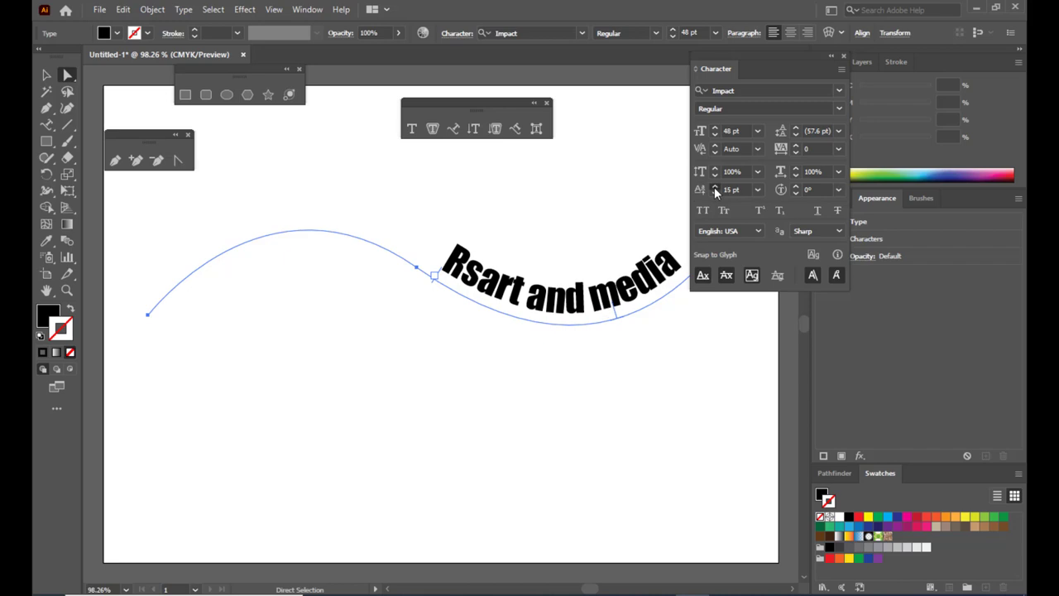
{"action": "left_click", "coordinate": [714, 187]}
- Lower the baseline shift so the text sinks below the path
{"action": "left_click", "coordinate": [714, 193]}
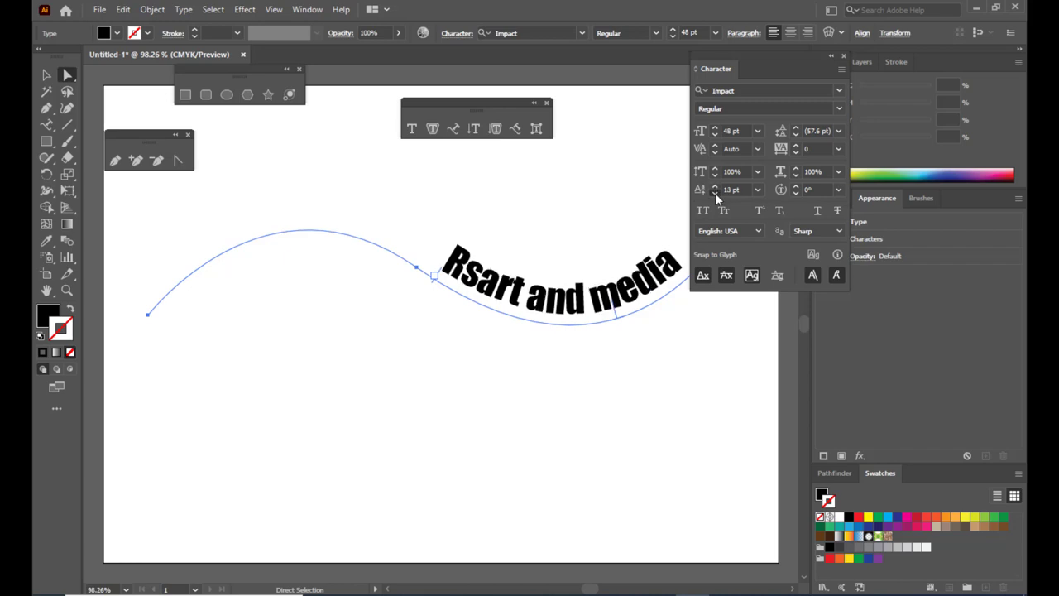
{"action": "left_click", "coordinate": [715, 193]}
{"action": "left_click", "coordinate": [715, 192]}
{"action": "left_click", "coordinate": [714, 192]}
{"action": "left_click", "coordinate": [715, 193]}
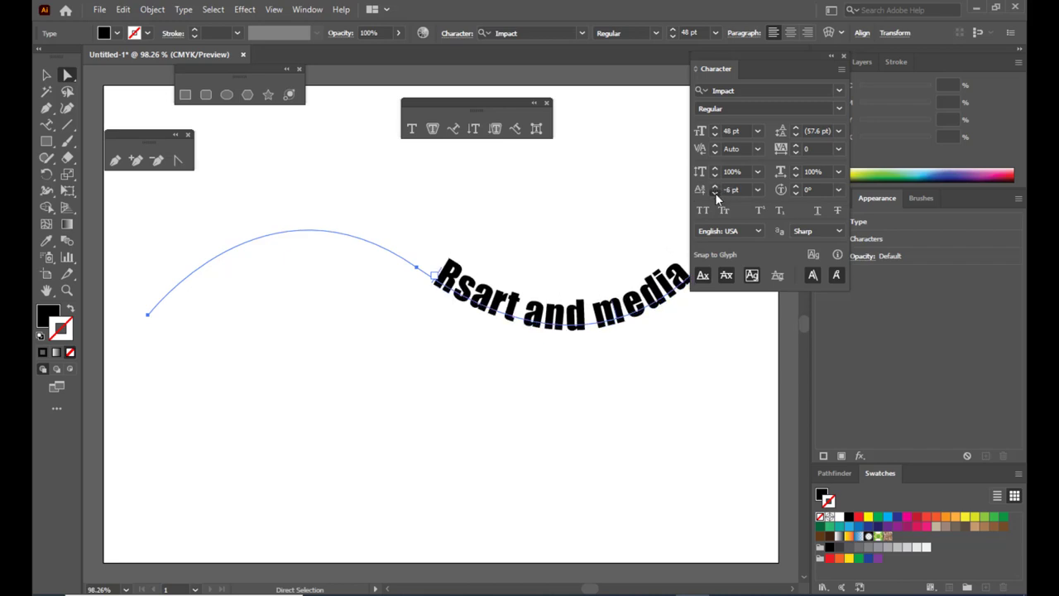
{"action": "left_click", "coordinate": [714, 193]}
{"action": "left_click", "coordinate": [714, 193]}
{"action": "left_click", "coordinate": [715, 193]}
{"action": "left_click", "coordinate": [715, 192]}
{"action": "left_click", "coordinate": [715, 192]}
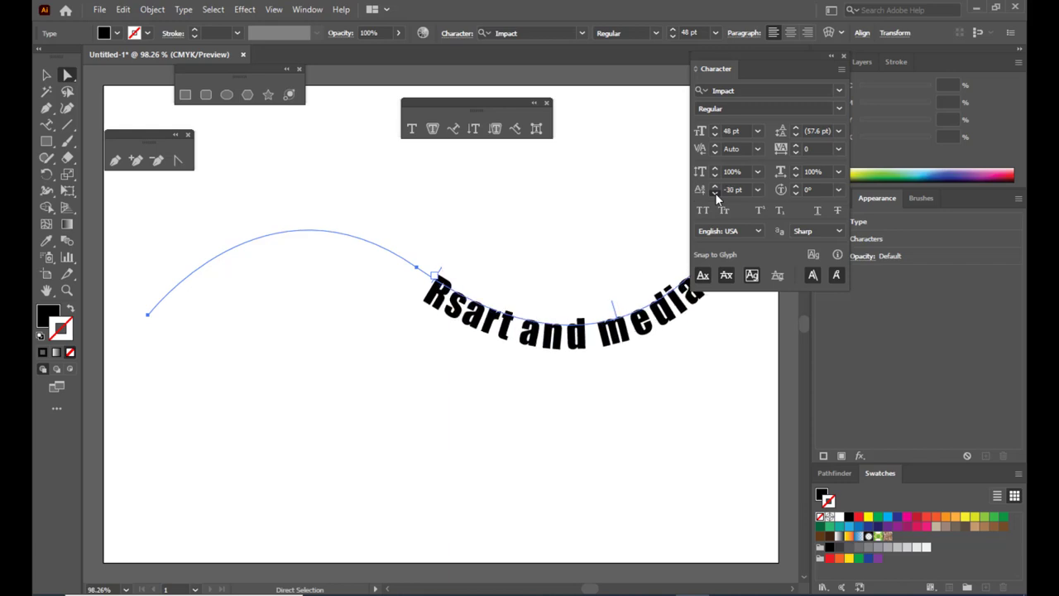
{"action": "left_click", "coordinate": [715, 193]}
{"action": "left_click", "coordinate": [714, 193]}
{"action": "left_click", "coordinate": [715, 193]}
{"action": "left_click", "coordinate": [715, 193]}
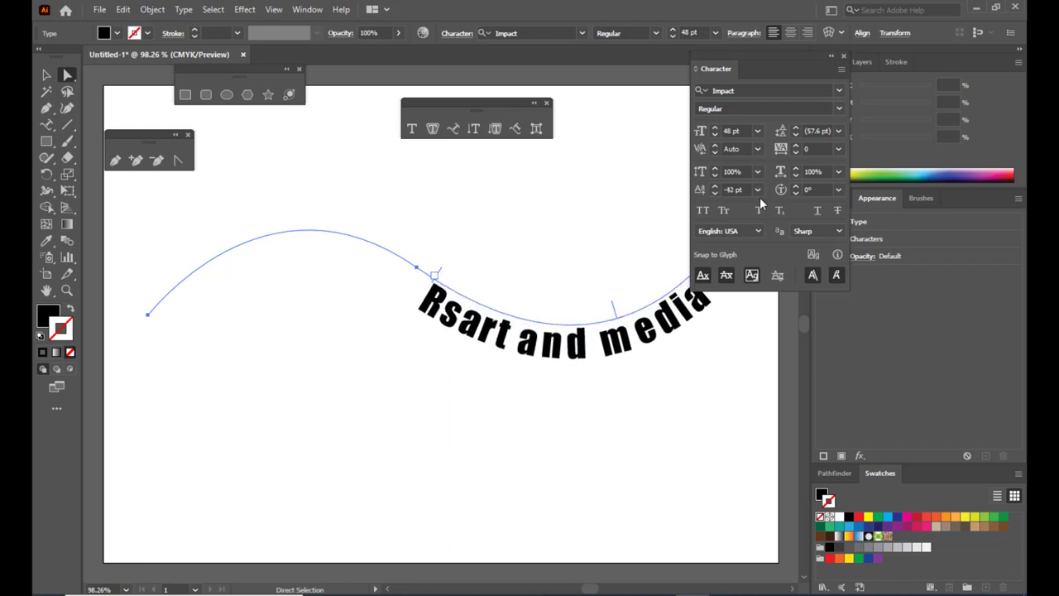
- Reset the baseline shift to 0 pt and slide the text left along the curve
{"action": "left_click", "coordinate": [747, 189]}
{"action": "type", "text": "0"}
{"action": "key", "text": "Tab"}
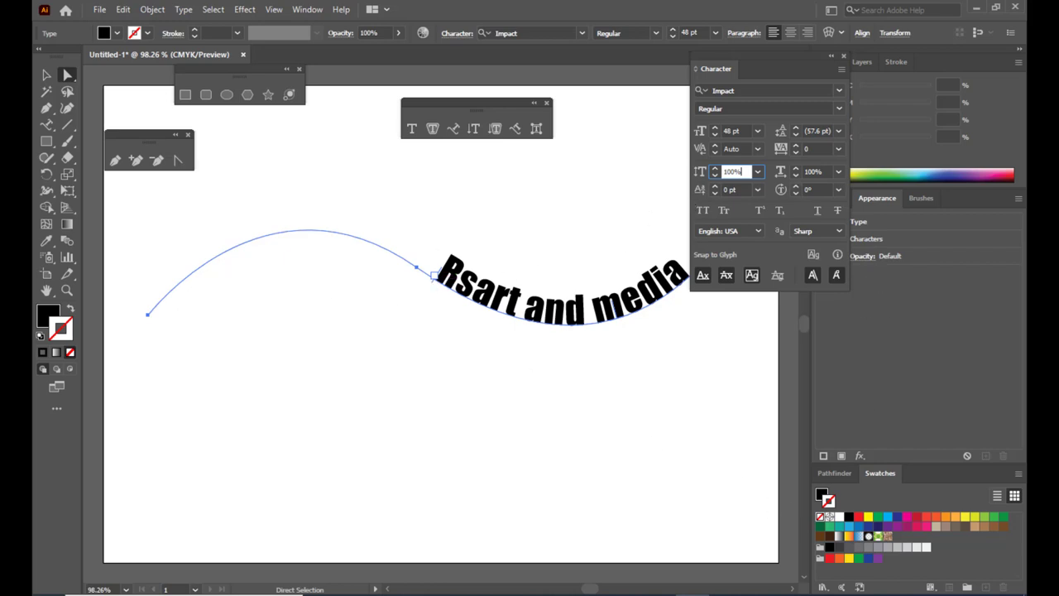
{"action": "left_click_drag", "start_coordinate": [432, 264], "coordinate": [273, 283]}
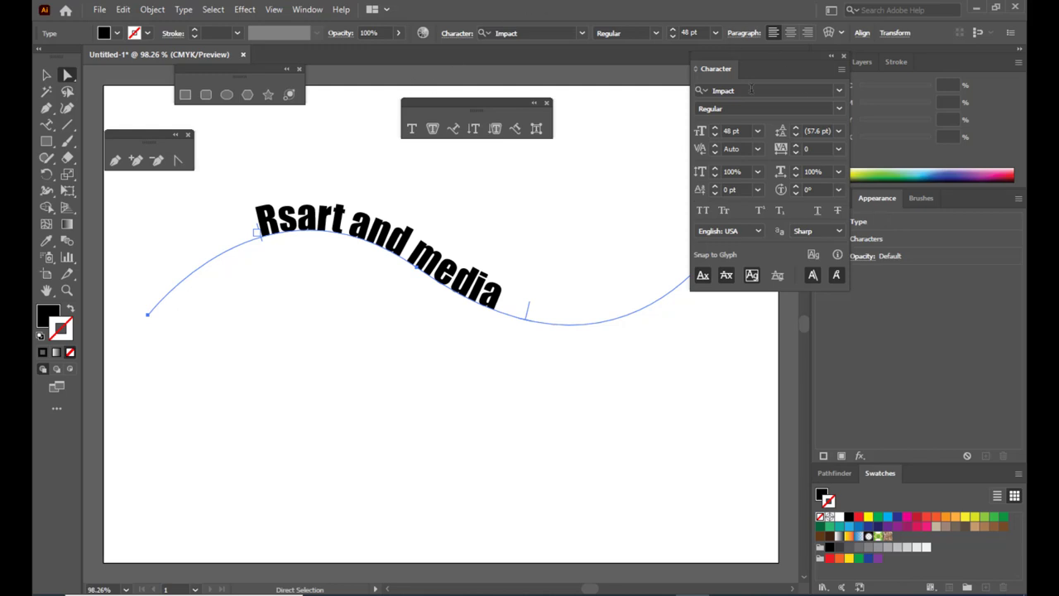
- Select the whole wavy 'Rsart and media' text object and delete it
{"action": "left_click_drag", "start_coordinate": [741, 51], "coordinate": [821, 48]}
{"action": "left_click", "coordinate": [45, 74]}
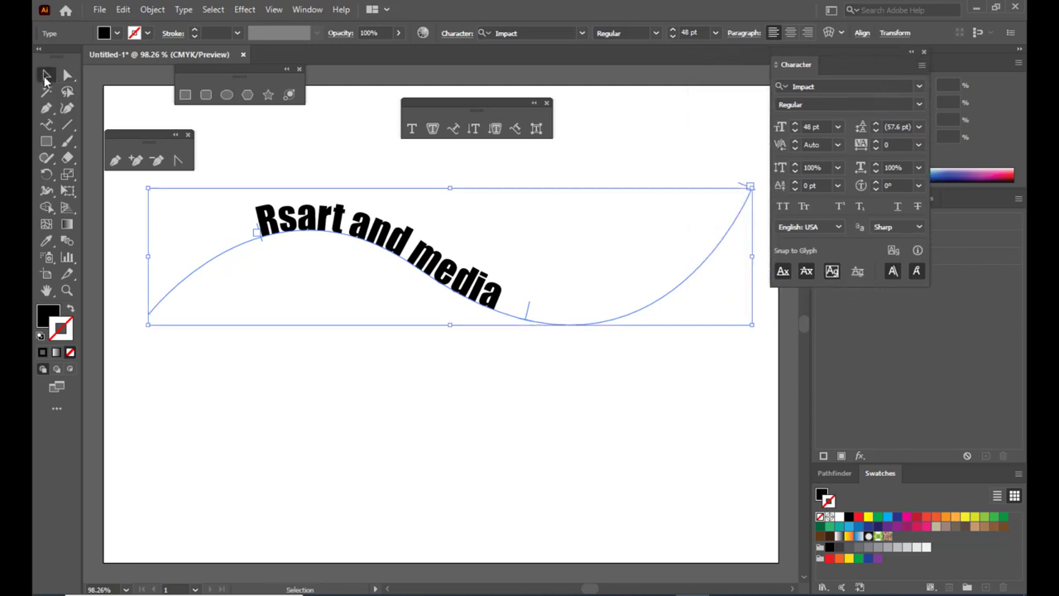
{"action": "key", "text": "Delete"}
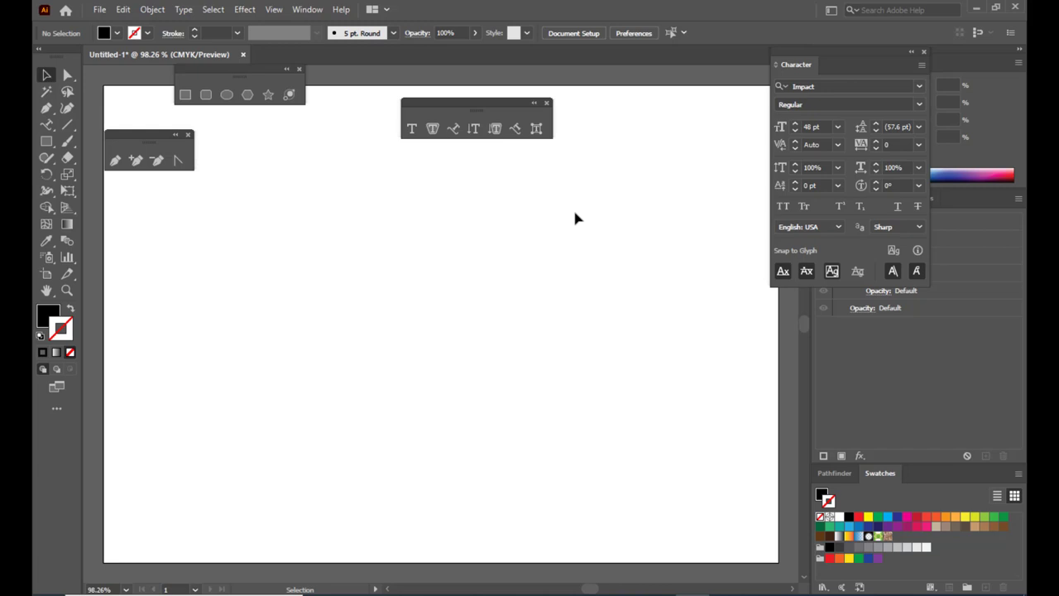
{"action": "left_click_drag", "start_coordinate": [449, 104], "coordinate": [481, 95]}
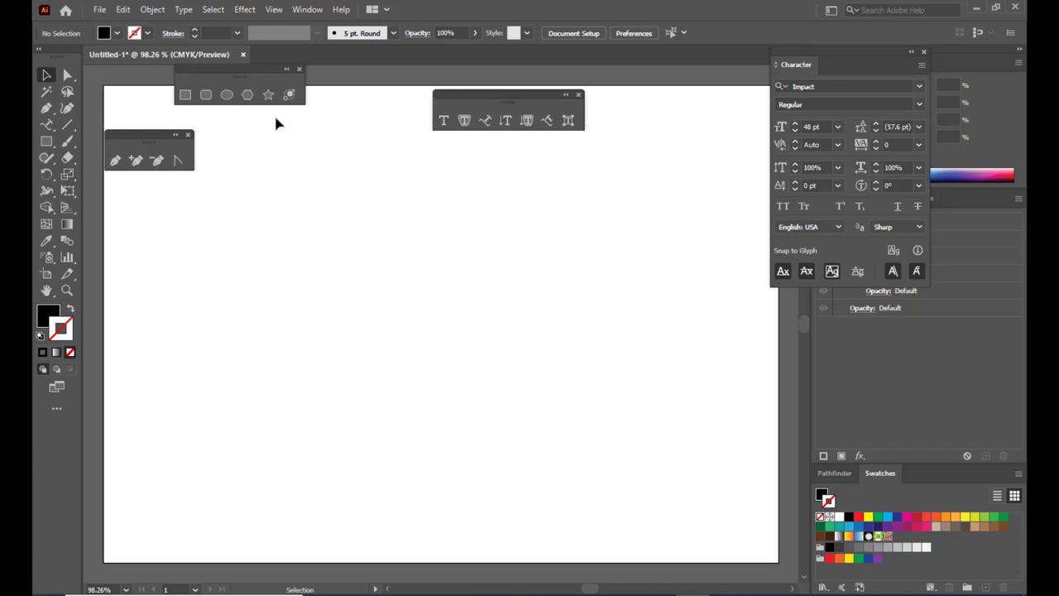
- Draw a large circle mid-artboard and swap its colours to a dark stroke with no fill
{"action": "left_click", "coordinate": [228, 97]}
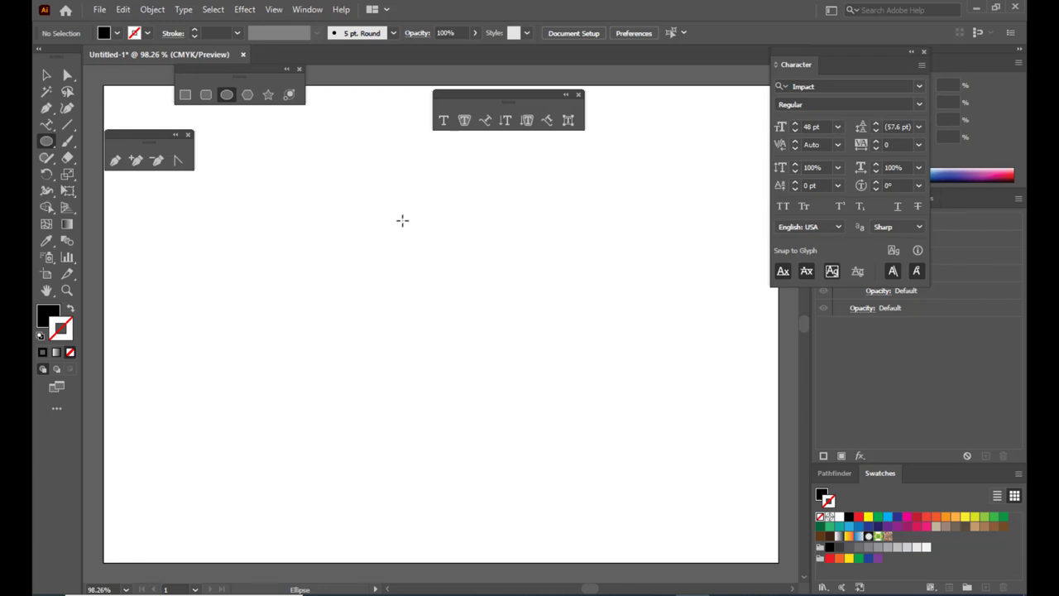
{"action": "mouse_move", "coordinate": [402, 220]}
{"action": "left_mouse_down"}
{"action": "mouse_move", "coordinate": [494, 296]}
{"action": "mouse_move", "coordinate": [631, 451]}
{"action": "left_mouse_up"}
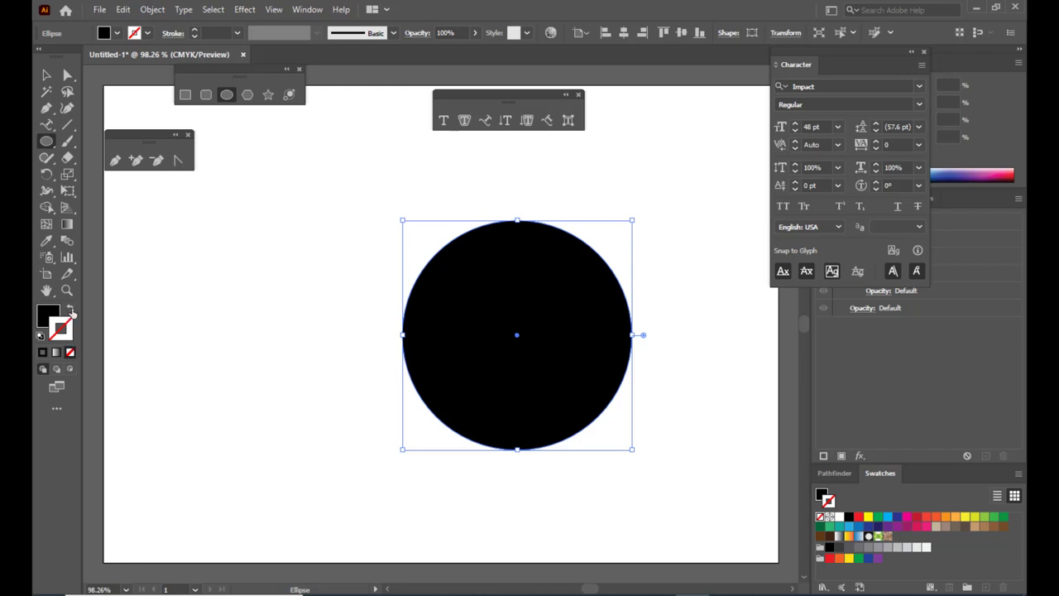
{"action": "left_click", "coordinate": [71, 312]}
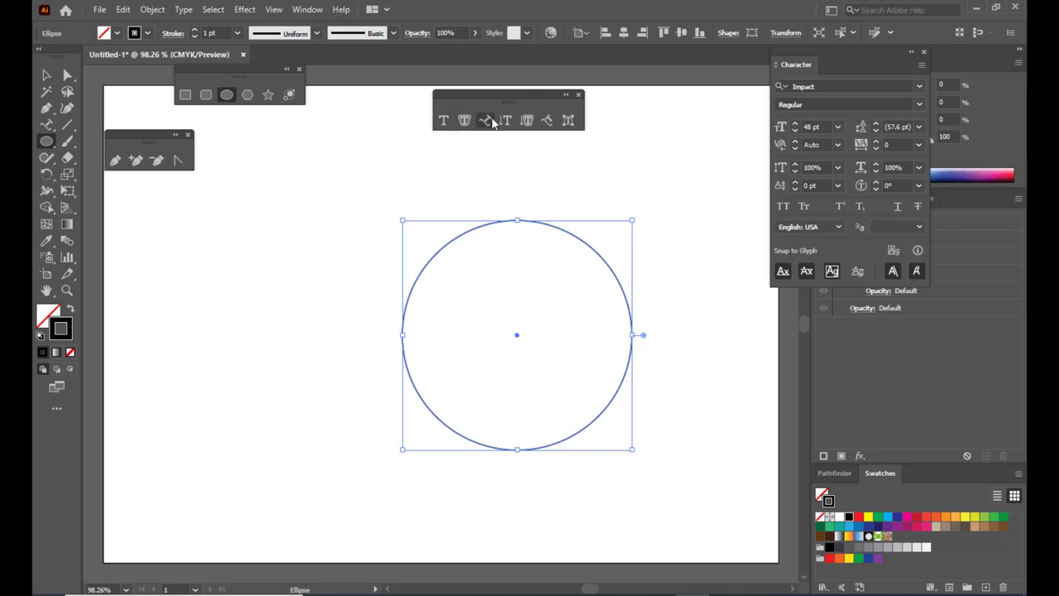
{"action": "left_click_drag", "start_coordinate": [498, 96], "coordinate": [479, 98]}
{"action": "left_click", "coordinate": [466, 122]}
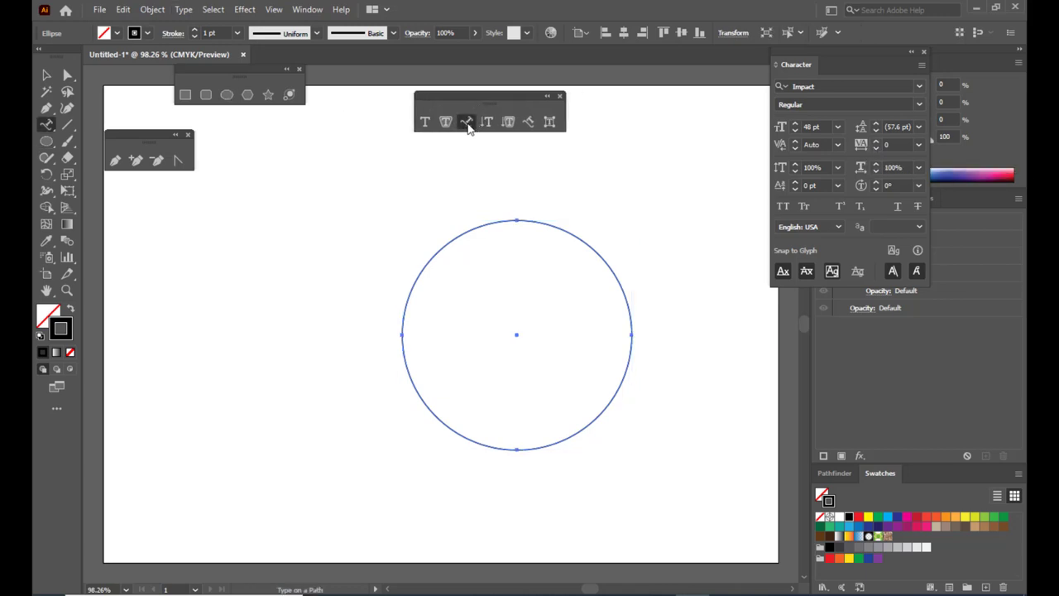
- Replace the placeholder on the circle with 'Rs Art and Media Hub of Graphic Designers', fixing typos
{"action": "left_click", "coordinate": [437, 250]}
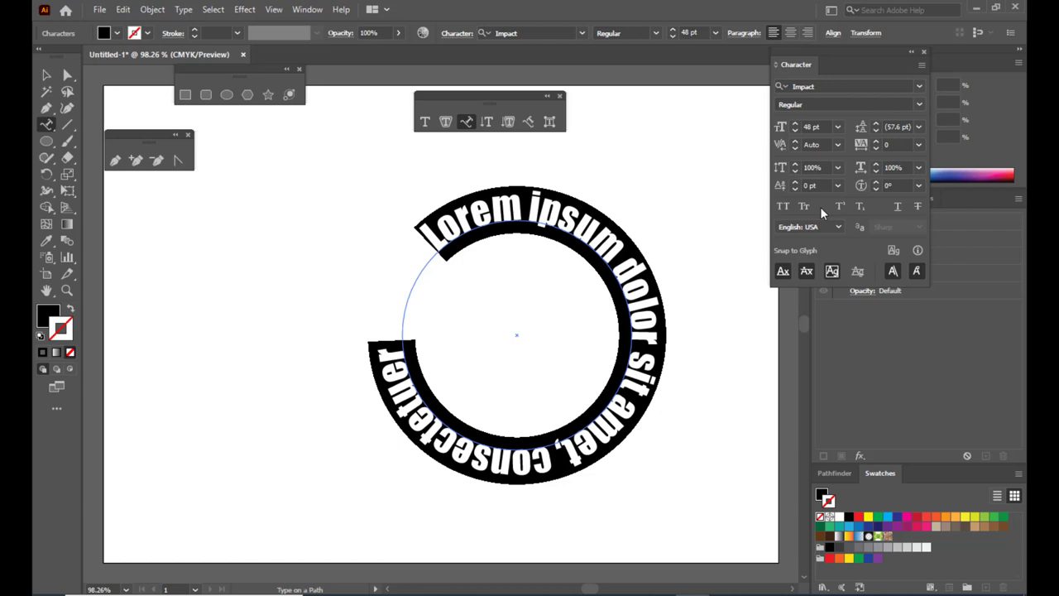
{"action": "key", "text": "BackSpace"}
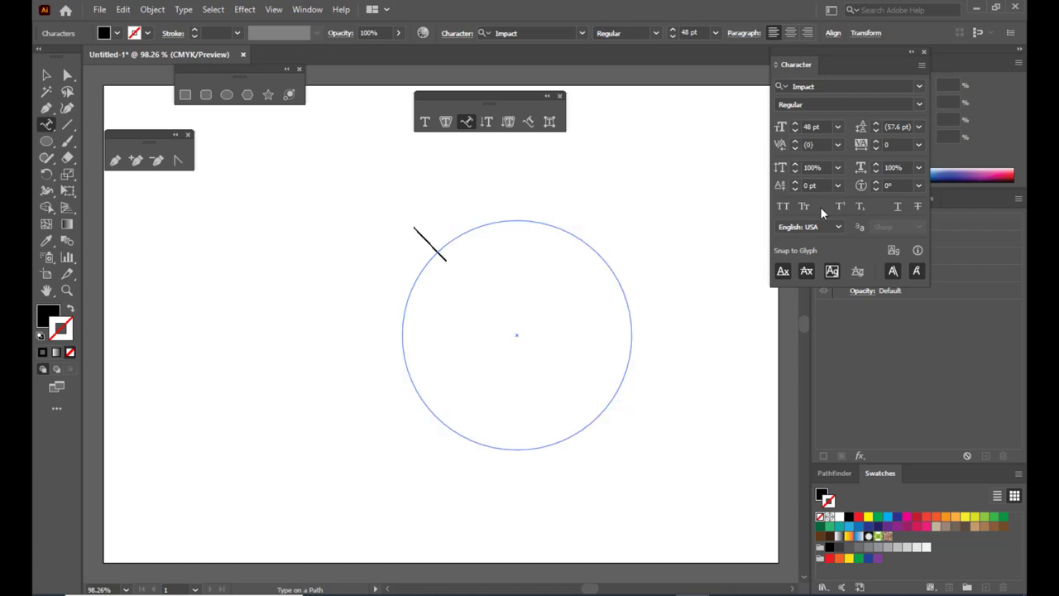
{"action": "type", "text": "T"}
{"action": "type", "text": "R"}
{"action": "type", "text": "S a"}
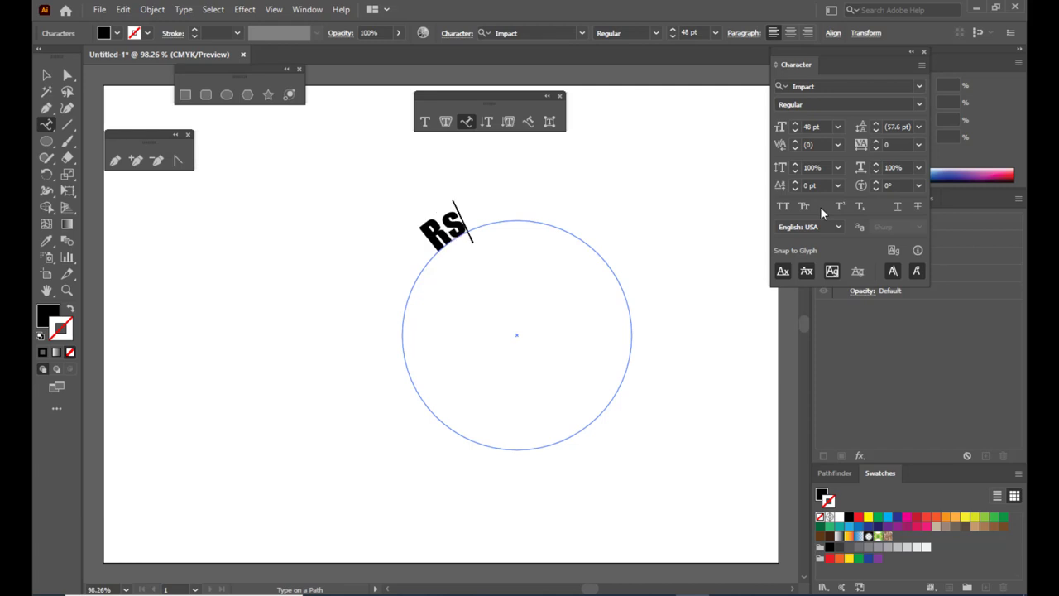
{"action": "key", "text": "BackSpace"}
{"action": "type", "text": "Art "}
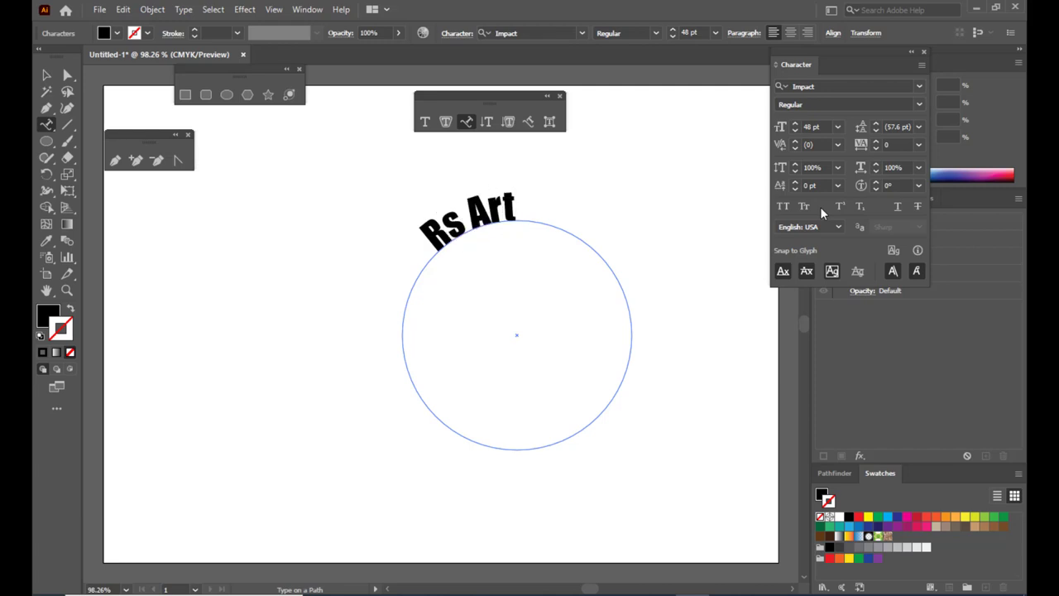
{"action": "type", "text": "A"}
{"action": "key", "text": "BackSpace"}
{"action": "type", "text": "an"}
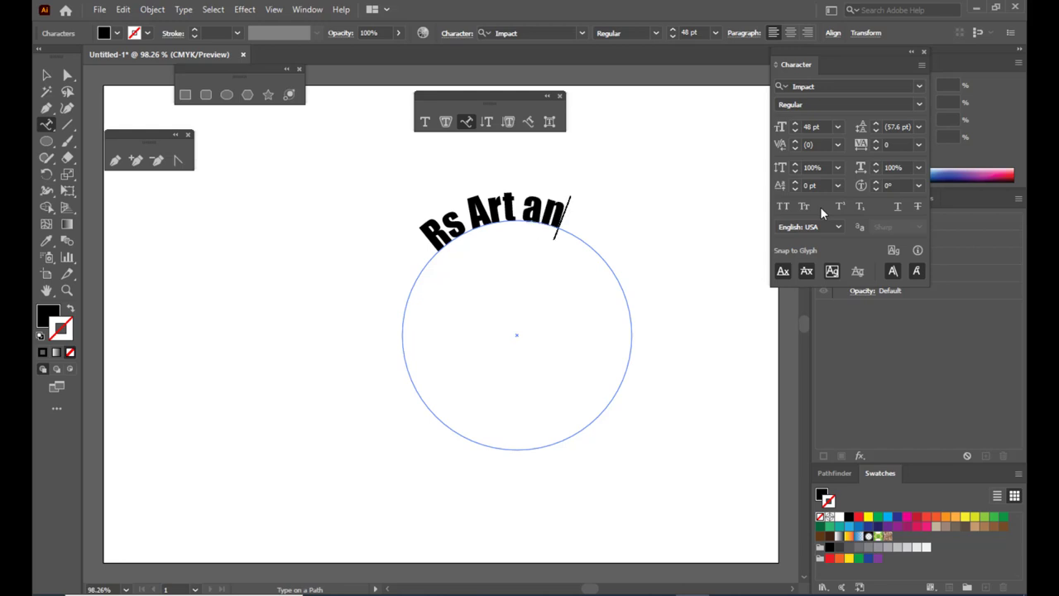
{"action": "type", "text": "d Media G"}
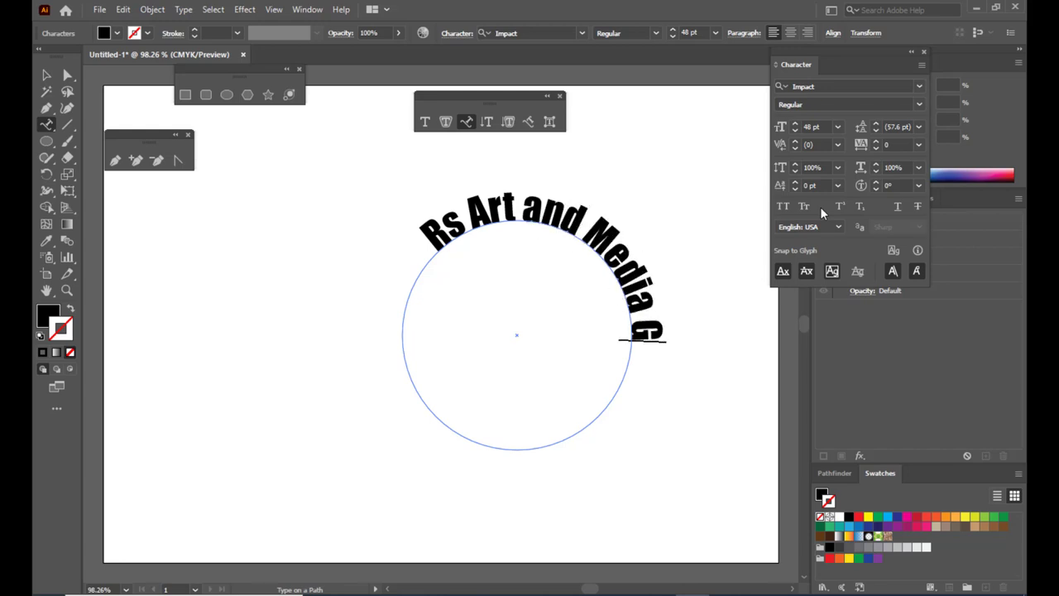
{"action": "key", "text": "BackSpace"}
{"action": "type", "text": "Hub of G"}
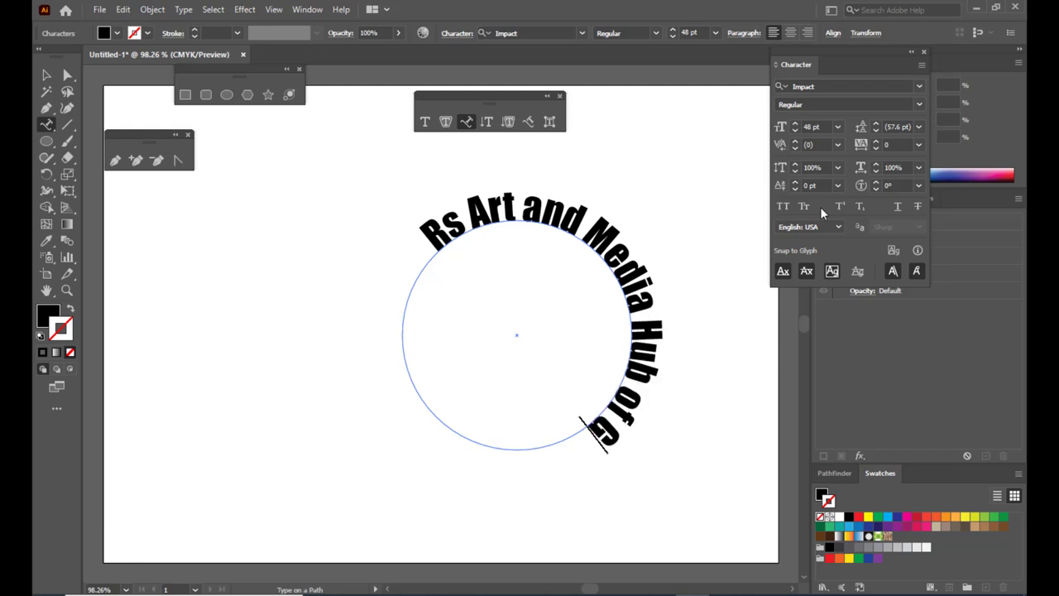
{"action": "type", "text": "raphic"}
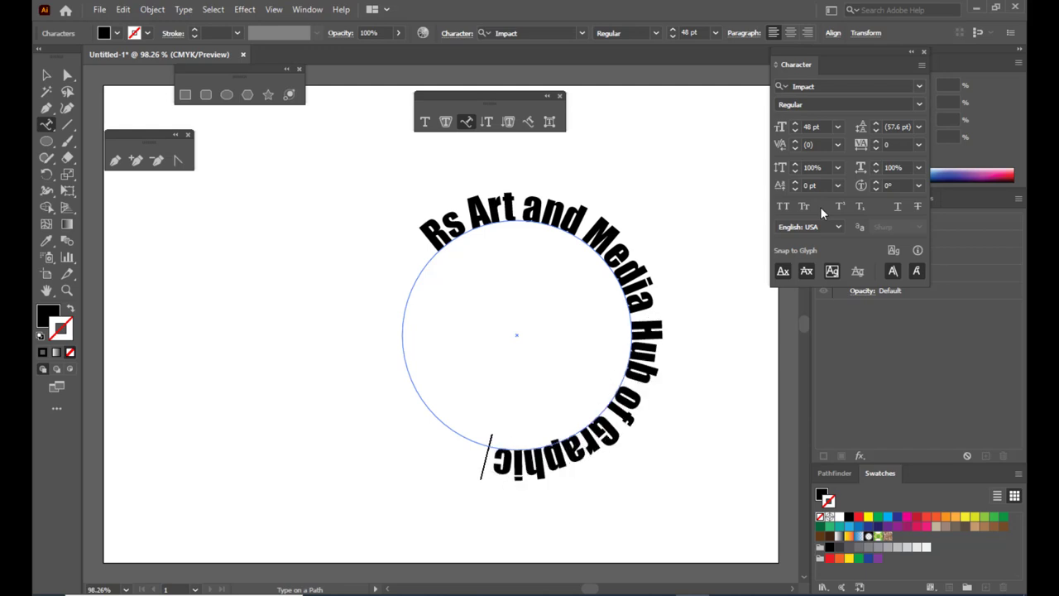
{"action": "type", "text": " Desig"}
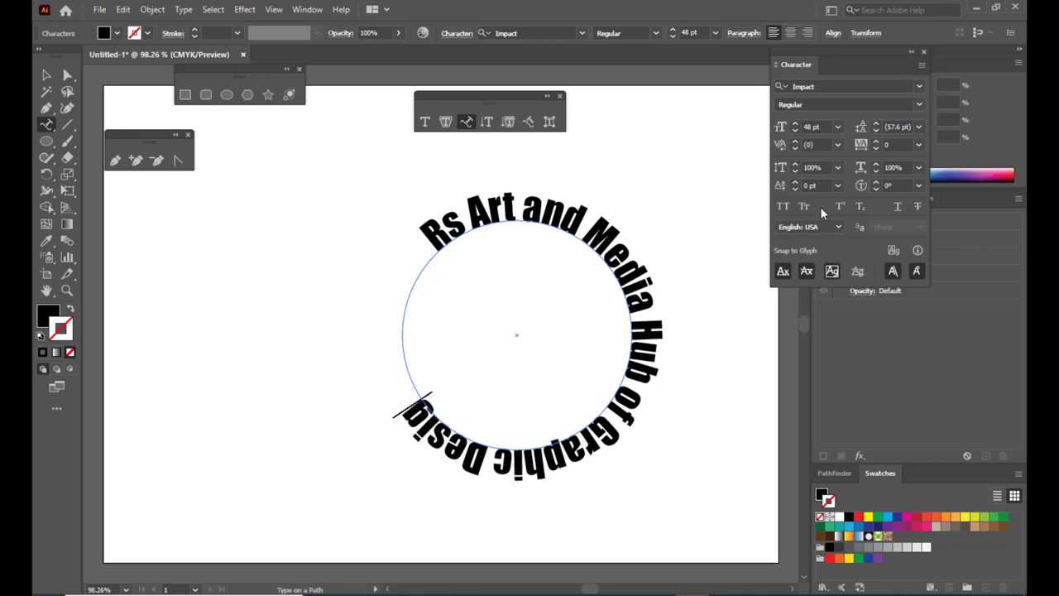
{"action": "type", "text": "ners"}
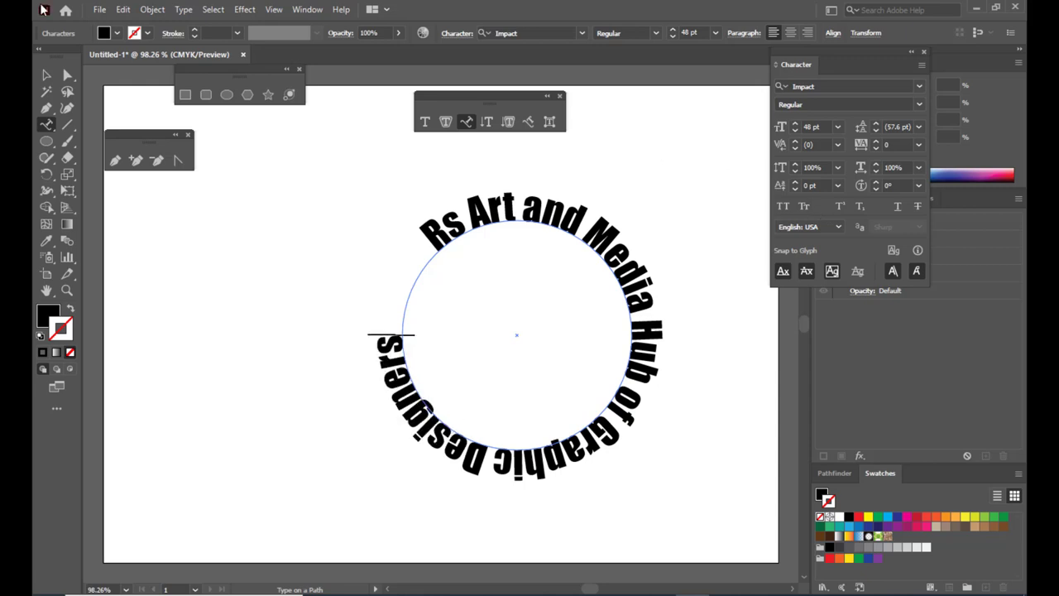
{"action": "left_click", "coordinate": [68, 74]}
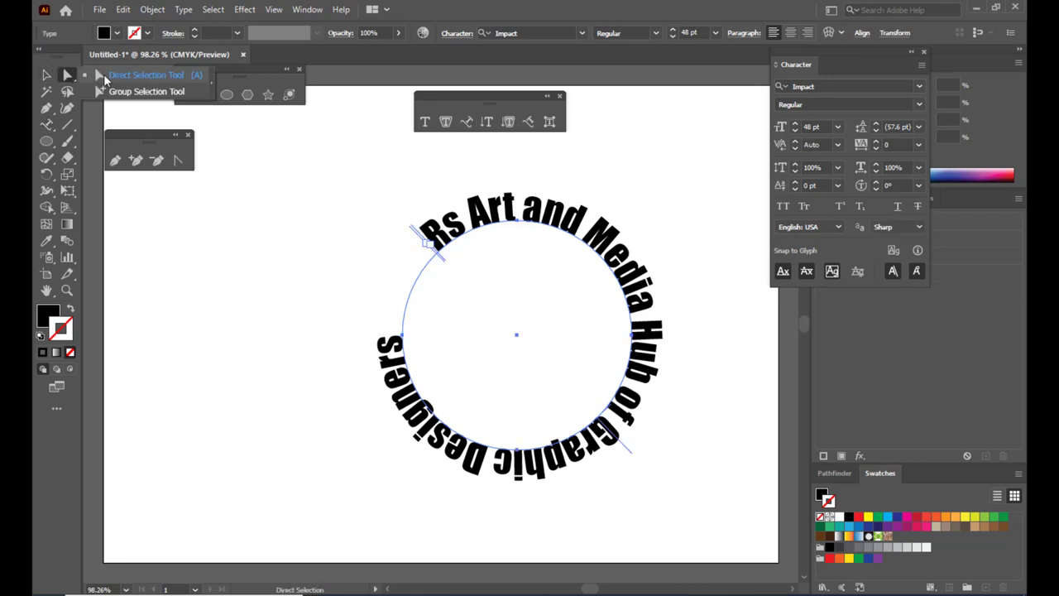
- Drag the path text's start and end brackets until every word arches over the circle's top
{"action": "left_click", "coordinate": [105, 77]}
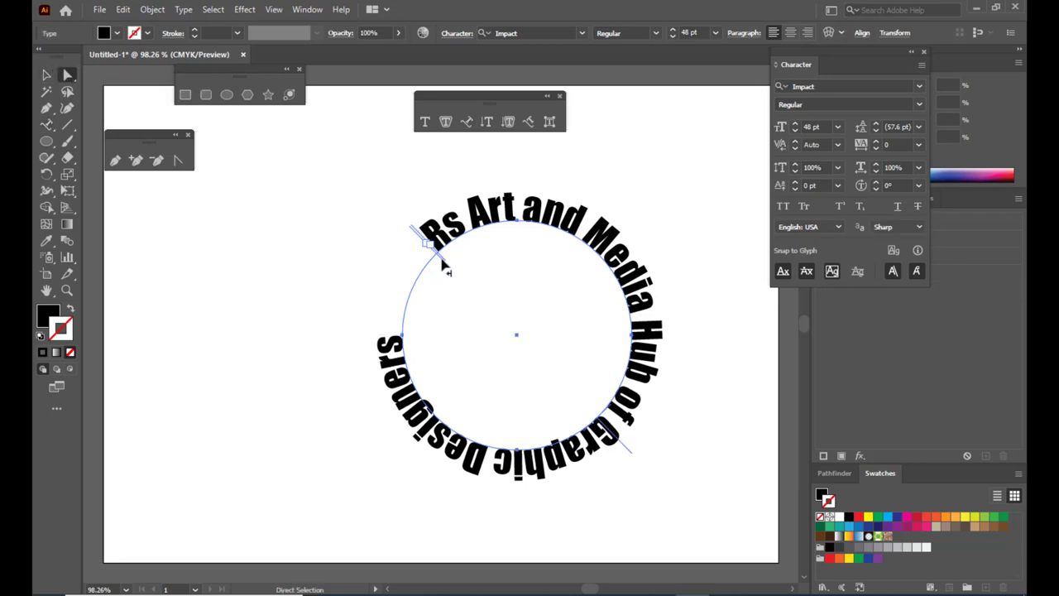
{"action": "left_click_drag", "start_coordinate": [430, 242], "coordinate": [411, 309]}
{"action": "left_click_drag", "start_coordinate": [436, 264], "coordinate": [410, 306]}
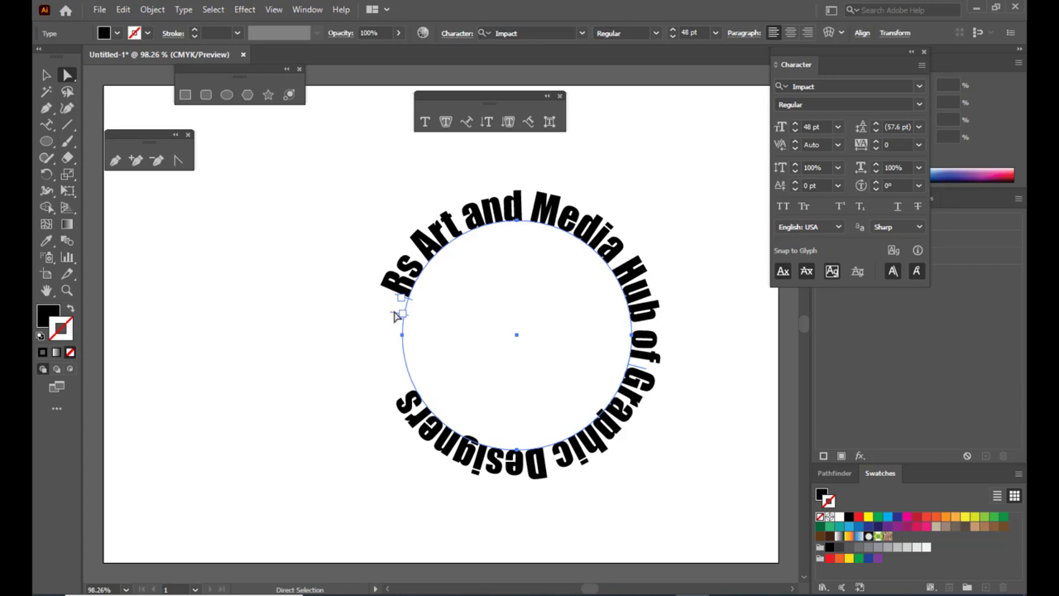
{"action": "left_click_drag", "start_coordinate": [392, 316], "coordinate": [390, 369]}
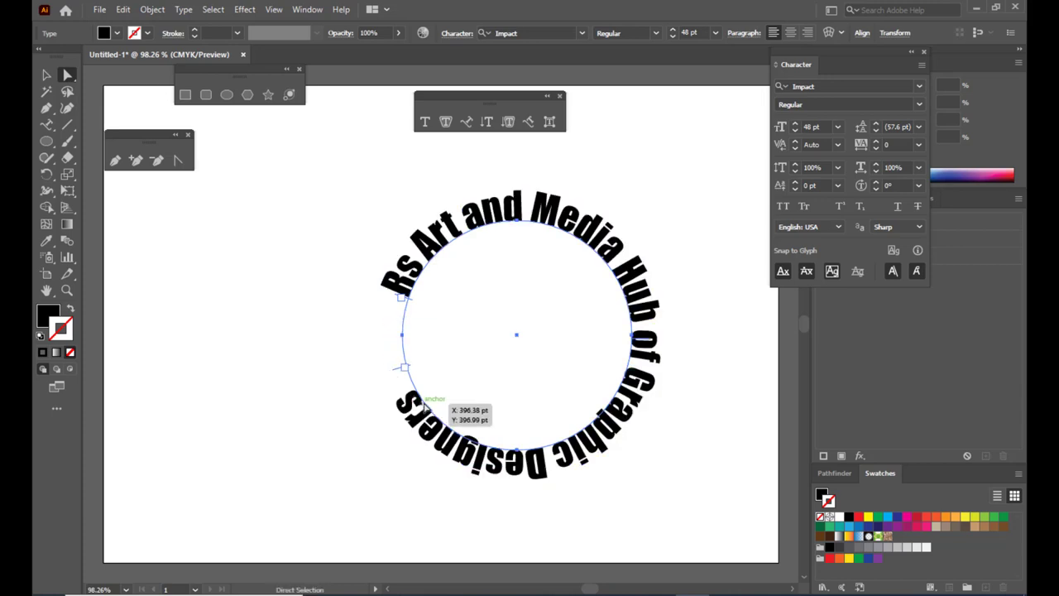
{"action": "left_click_drag", "start_coordinate": [412, 304], "coordinate": [499, 449]}
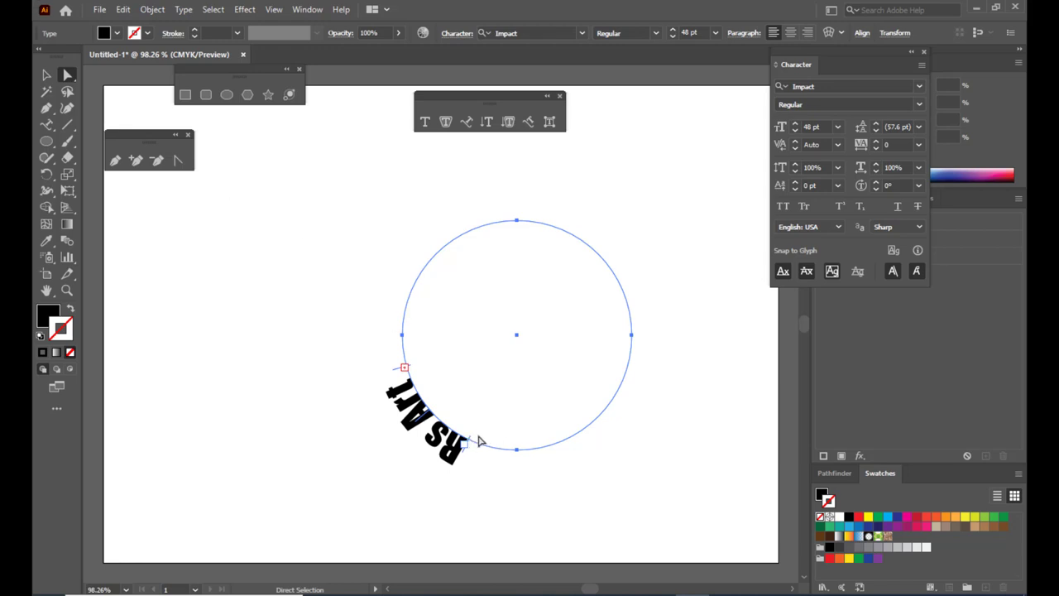
{"action": "left_click_drag", "start_coordinate": [470, 442], "coordinate": [491, 450]}
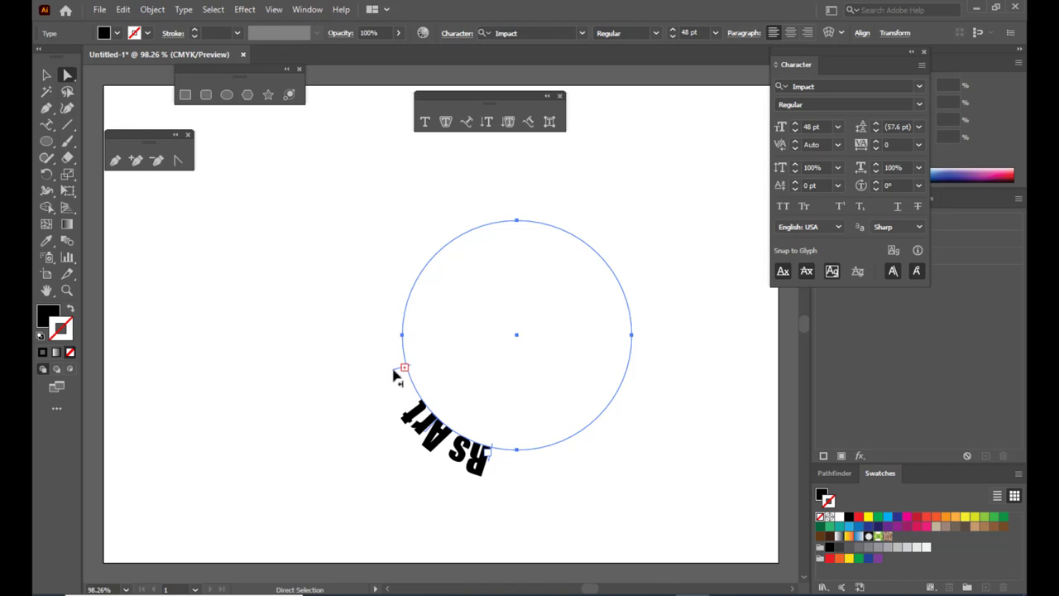
{"action": "left_click_drag", "start_coordinate": [397, 371], "coordinate": [591, 411]}
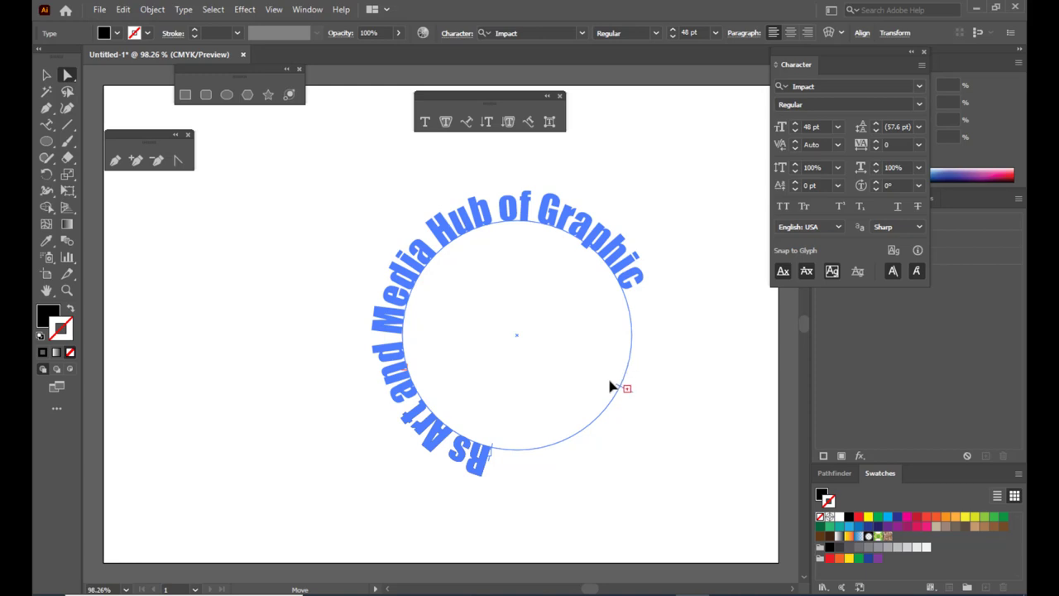
{"action": "left_click_drag", "start_coordinate": [612, 383], "coordinate": [556, 442]}
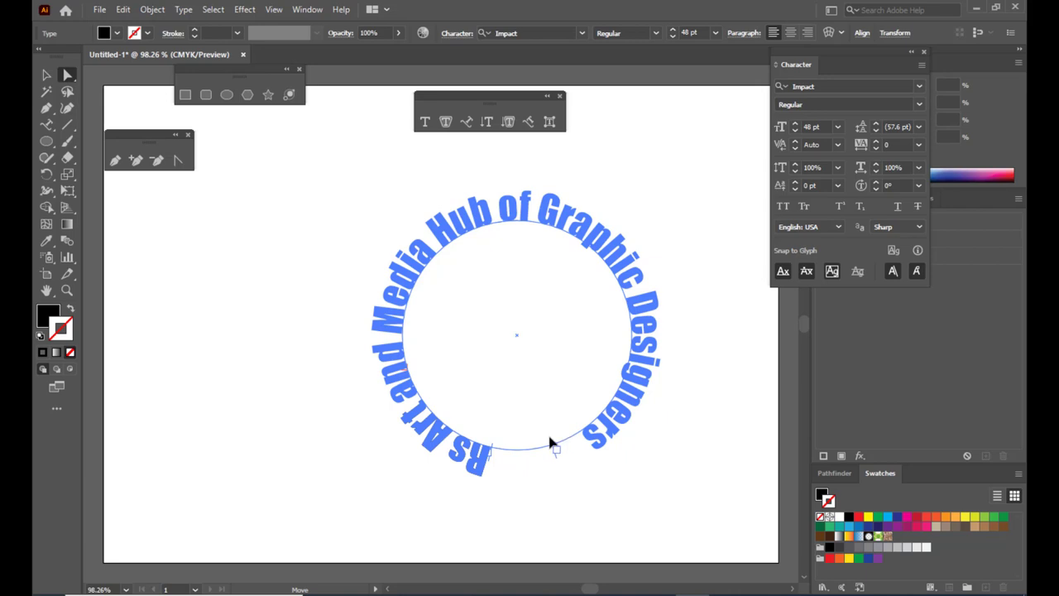
{"action": "left_click_drag", "start_coordinate": [557, 433], "coordinate": [530, 456]}
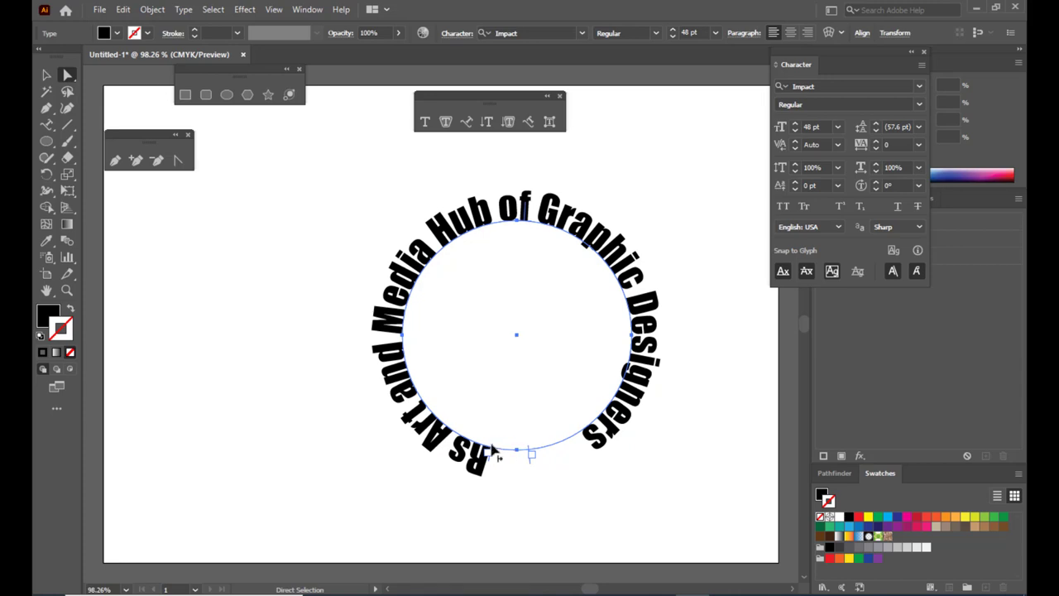
{"action": "mouse_move", "coordinate": [493, 449]}
{"action": "left_mouse_down"}
{"action": "mouse_move", "coordinate": [450, 429]}
{"action": "mouse_move", "coordinate": [482, 447]}
{"action": "left_mouse_up"}
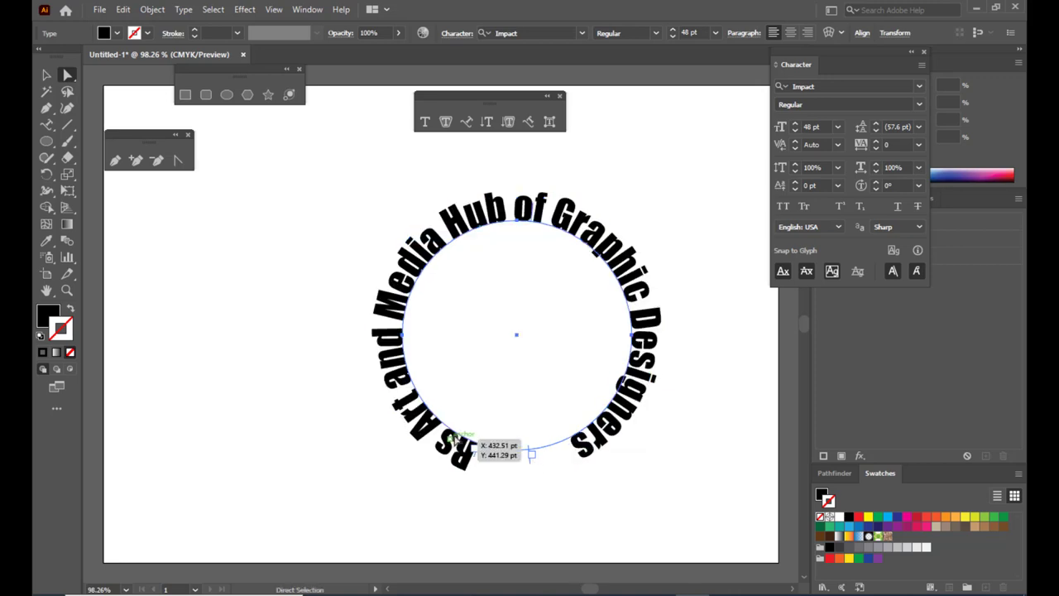
{"action": "left_click_drag", "start_coordinate": [480, 445], "coordinate": [468, 445]}
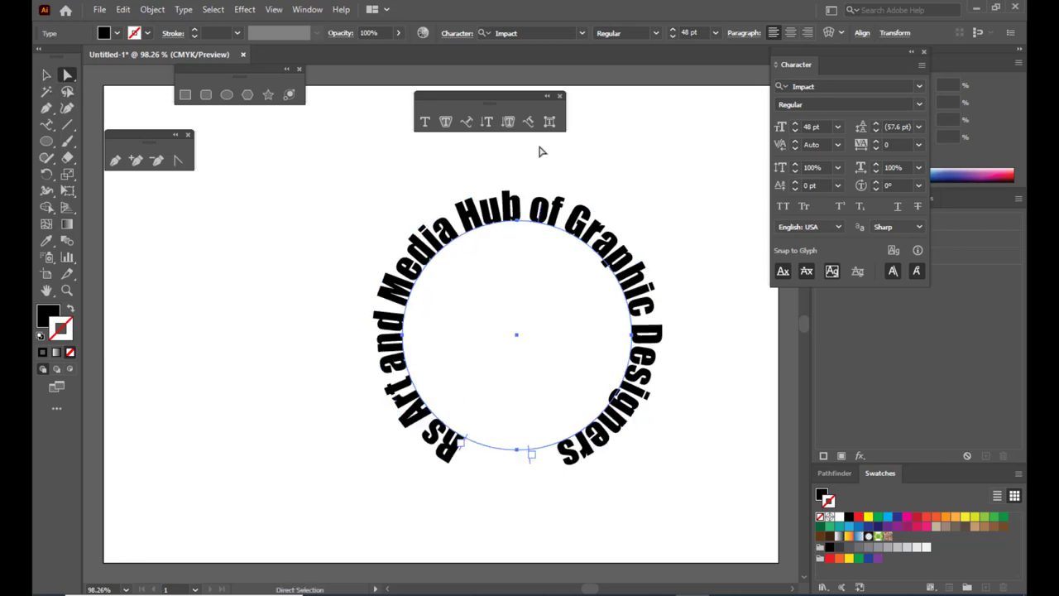
{"action": "left_click", "coordinate": [466, 122]}
- Set the circle text to 50 pt Impact and shift it around the ring
{"action": "left_click_drag", "start_coordinate": [446, 459], "coordinate": [557, 462]}
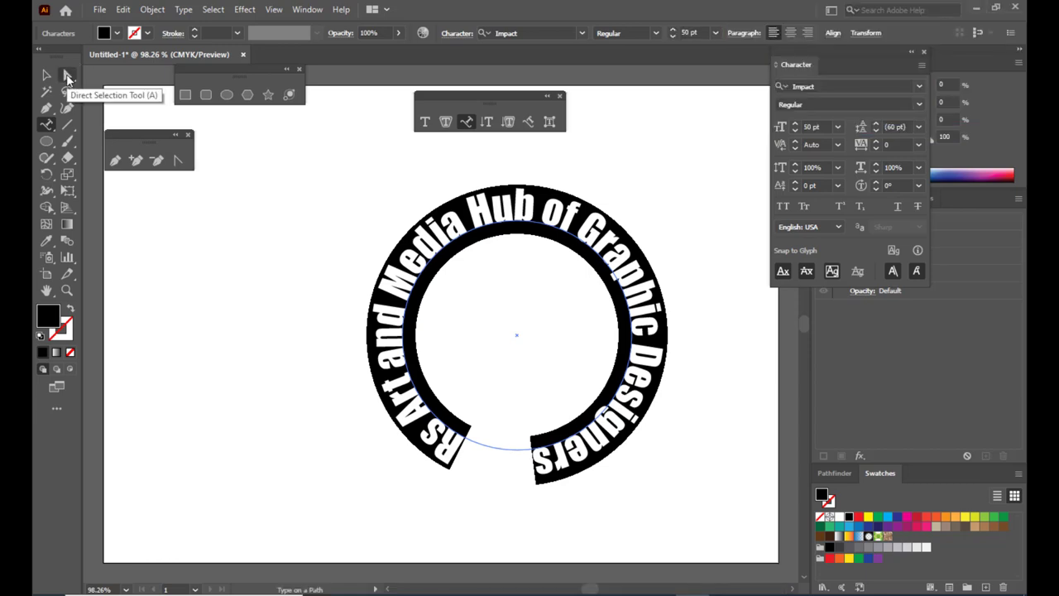
{"action": "left_click", "coordinate": [69, 76]}
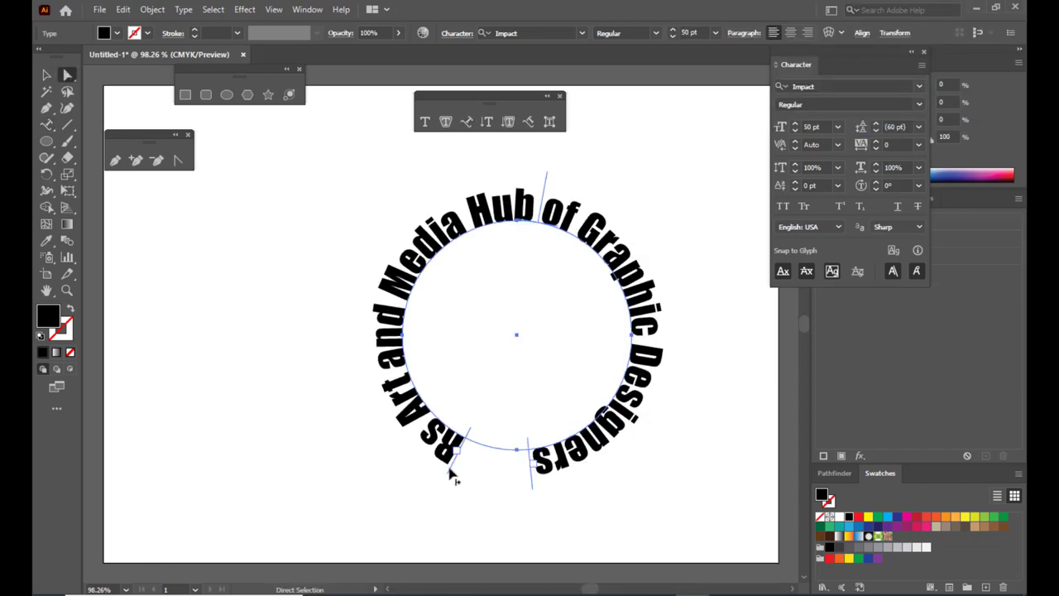
{"action": "left_click_drag", "start_coordinate": [454, 468], "coordinate": [469, 483]}
- Select the curved wording and apply the red swatch to it
{"action": "left_click", "coordinate": [46, 75]}
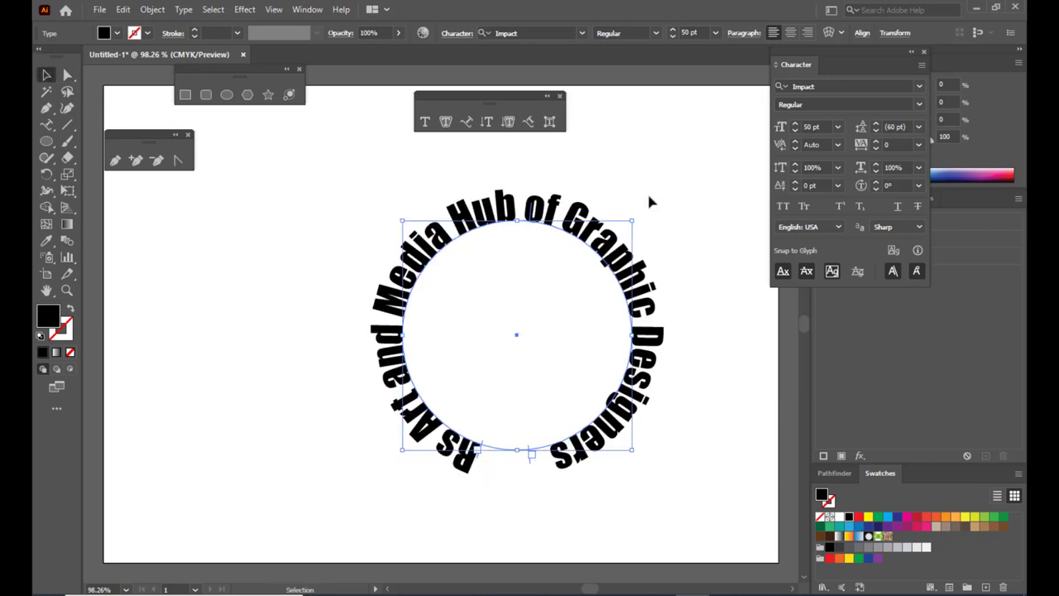
{"action": "left_click", "coordinate": [654, 189]}
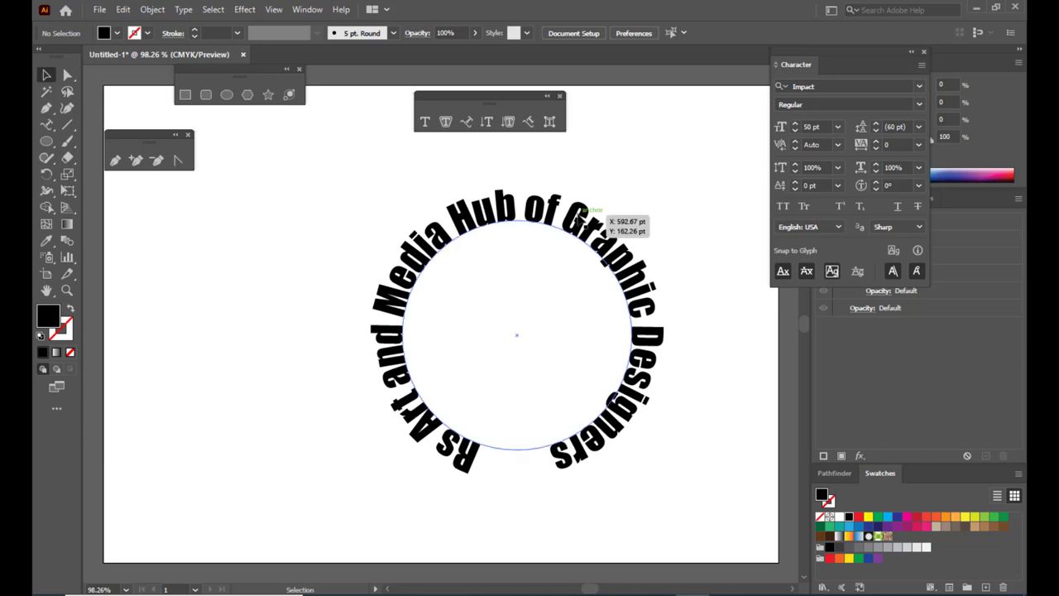
{"action": "left_click", "coordinate": [616, 221]}
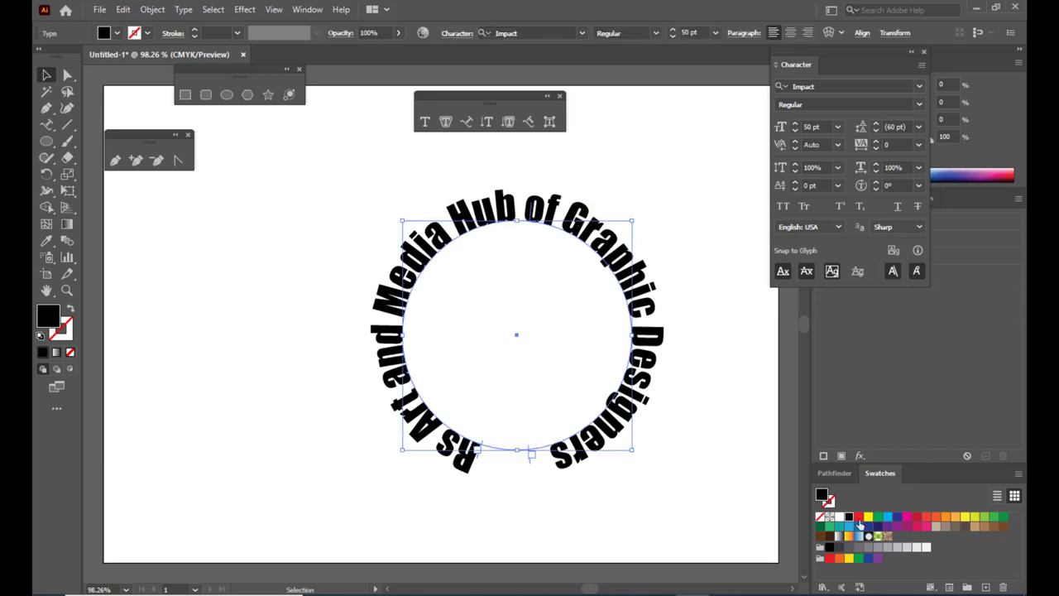
{"action": "left_click", "coordinate": [858, 516]}
{"action": "left_click", "coordinate": [674, 169]}
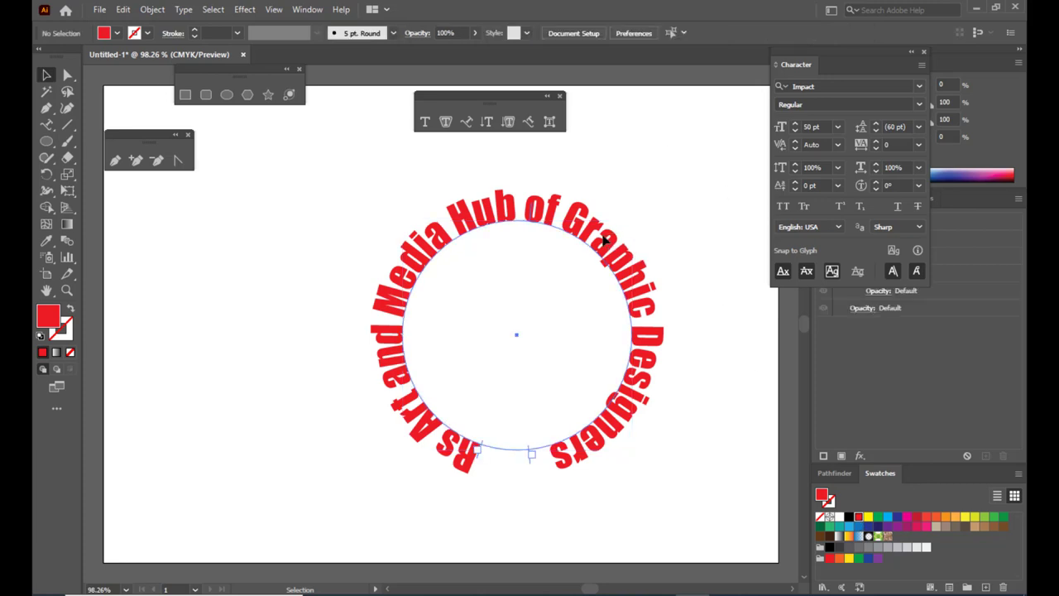
{"action": "left_click", "coordinate": [531, 455]}
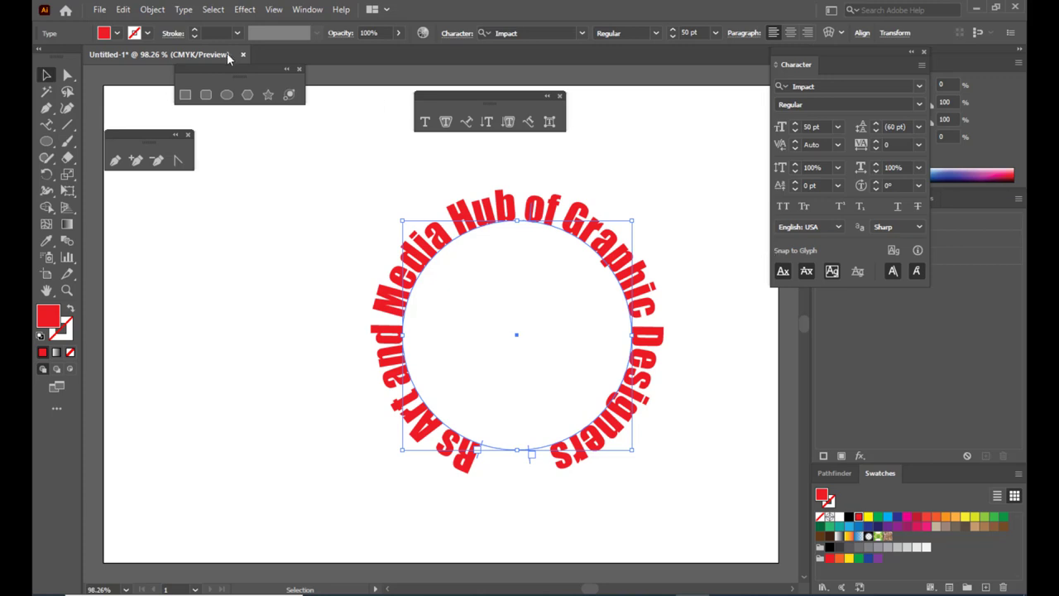
{"action": "left_click", "coordinate": [153, 10]}
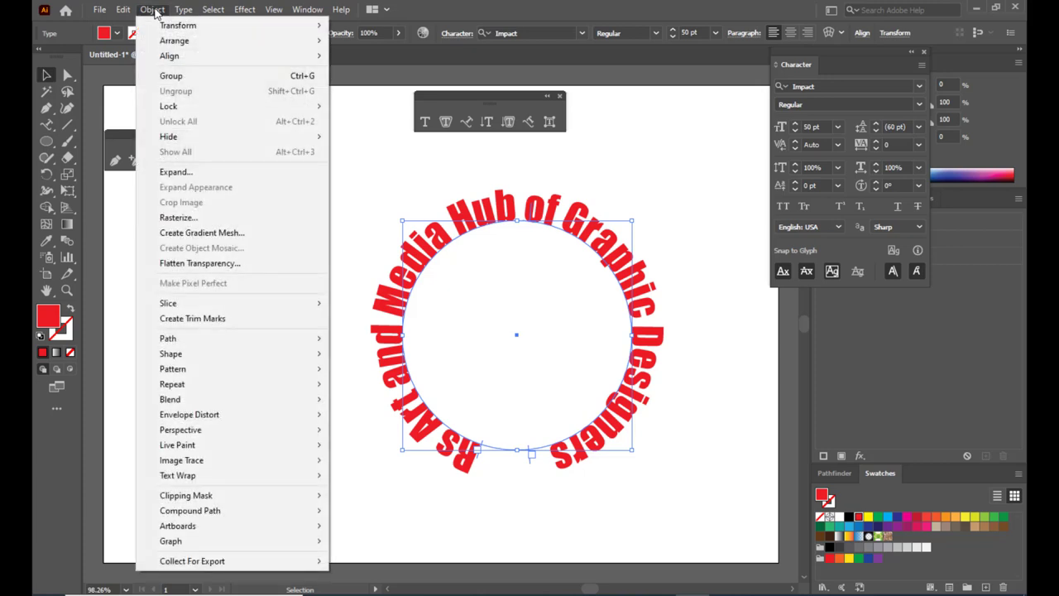
- Expand the red curved text with Object and Fill checked, then select the resulting group
{"action": "left_click", "coordinate": [204, 172]}
{"action": "left_click_drag", "start_coordinate": [730, 95], "coordinate": [740, 40]}
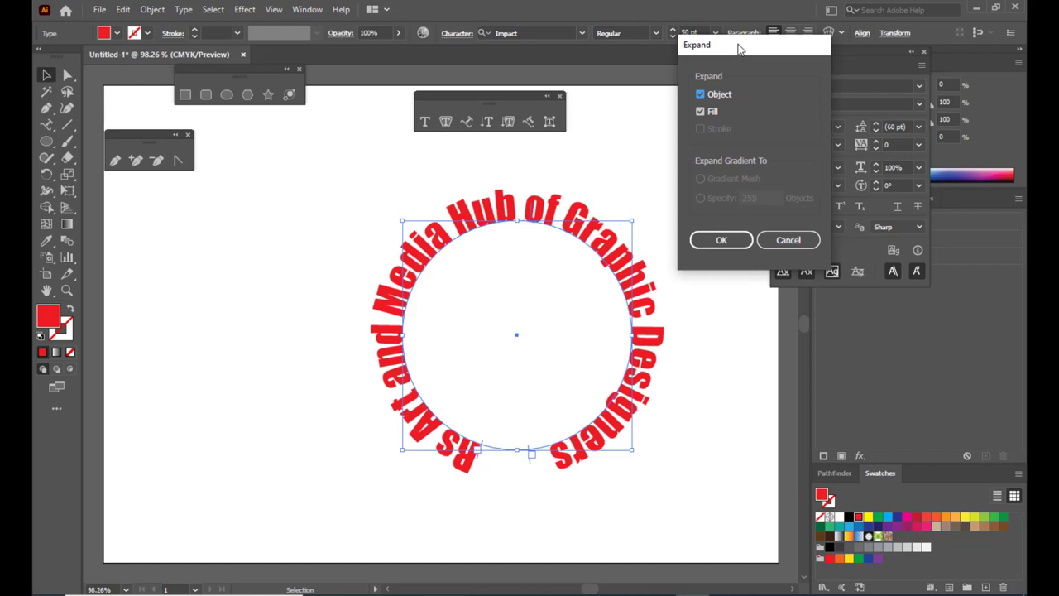
{"action": "left_click", "coordinate": [722, 240]}
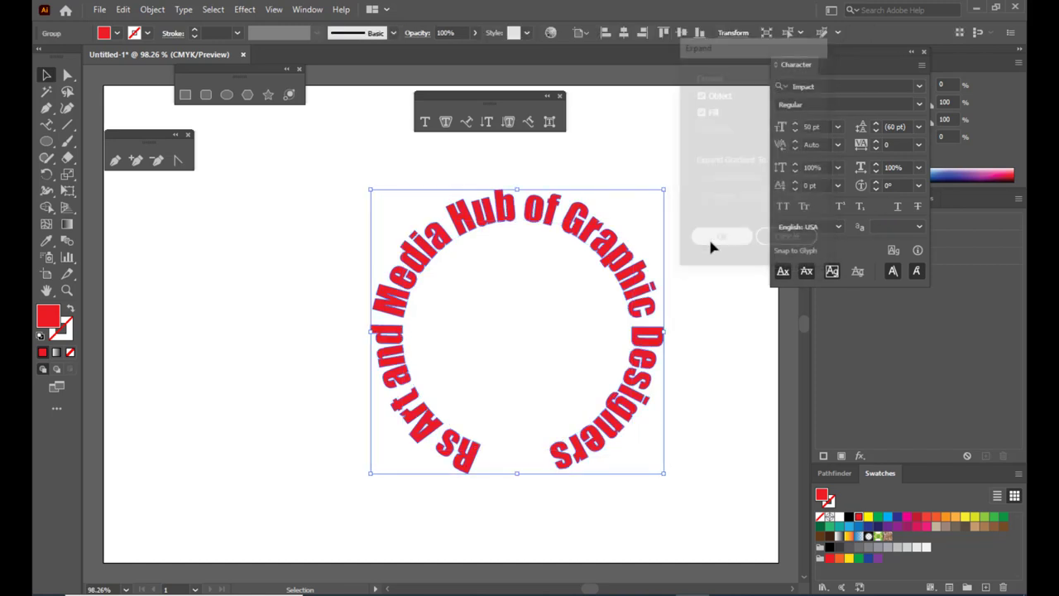
{"action": "left_click", "coordinate": [687, 196]}
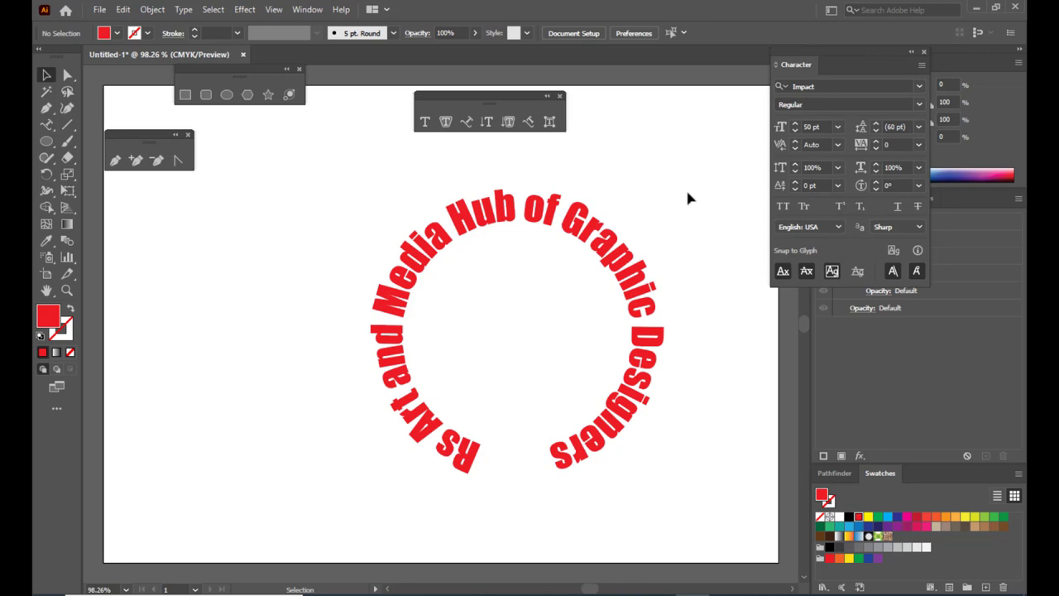
{"action": "key", "text": "ctrl+a"}
- Draw a red circle beside the artwork and move it into the text ring's centre
{"action": "left_click", "coordinate": [691, 191]}
{"action": "left_click", "coordinate": [226, 95]}
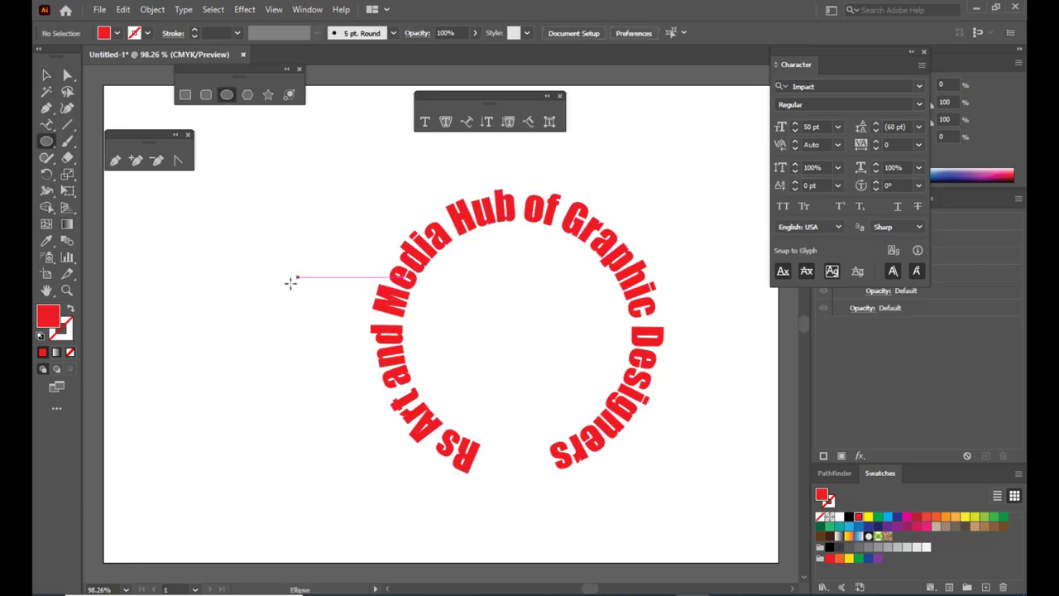
{"action": "left_click_drag", "start_coordinate": [158, 252], "coordinate": [371, 464]}
{"action": "left_click", "coordinate": [46, 76]}
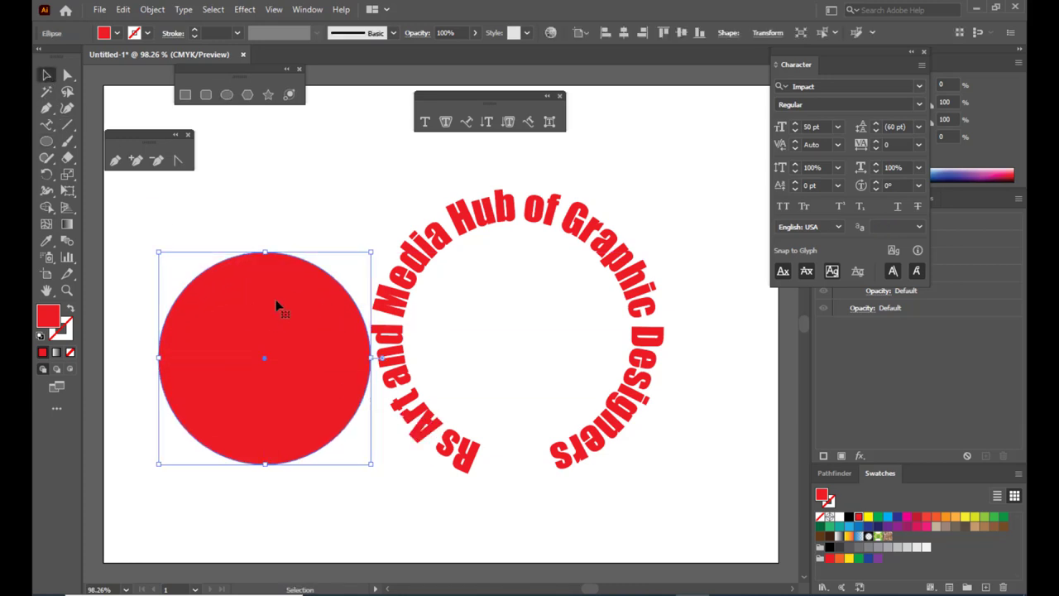
{"action": "left_click_drag", "start_coordinate": [277, 306], "coordinate": [527, 273]}
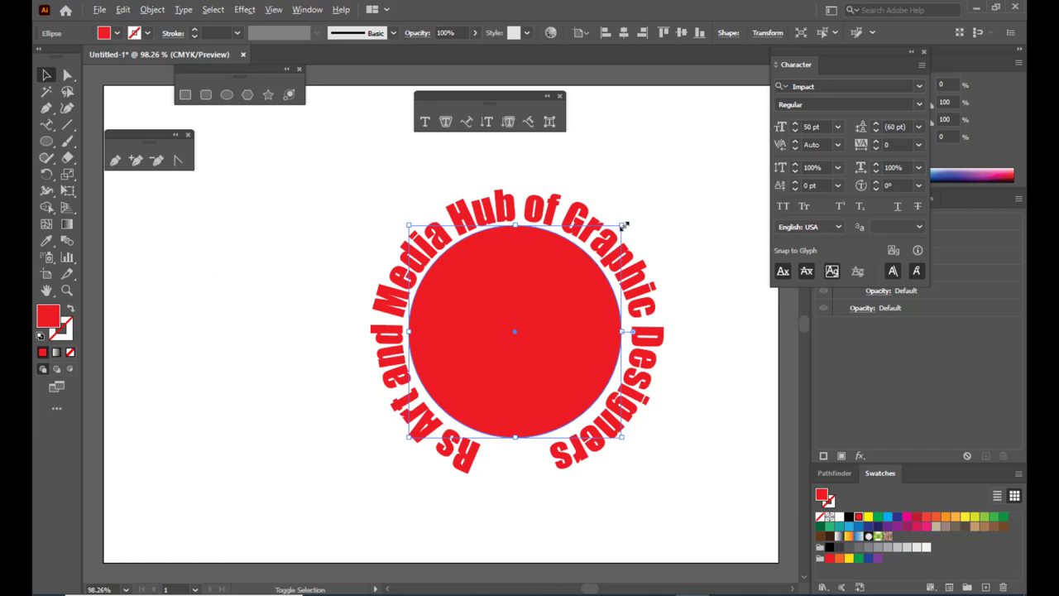
- Scale the red circle from its centre to about 259 pt so it fills the ring
{"action": "mouse_move", "coordinate": [624, 225]}
{"action": "left_mouse_down"}
{"action": "mouse_move", "coordinate": [645, 208]}
{"action": "mouse_move", "coordinate": [560, 278]}
{"action": "mouse_move", "coordinate": [625, 225]}
{"action": "left_mouse_up"}
{"action": "left_click_drag", "start_coordinate": [575, 266], "coordinate": [566, 279]}
{"action": "left_click_drag", "start_coordinate": [622, 229], "coordinate": [622, 230]}
{"action": "left_click", "coordinate": [653, 255]}
{"action": "left_click", "coordinate": [525, 270]}
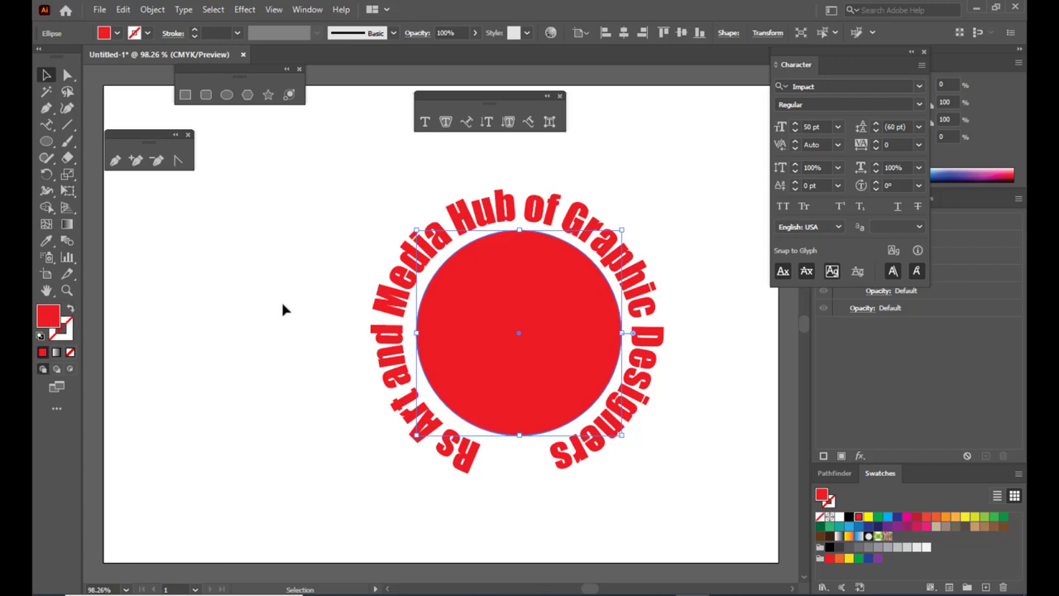
{"action": "left_click", "coordinate": [642, 212]}
{"action": "left_click", "coordinate": [503, 295]}
- Paste a copy behind the red circle, enlarge it to about 397 pt, and fill it light blue
{"action": "key", "text": "a"}
{"action": "key", "text": "ctrl+c"}
{"action": "key", "text": "ctrl+b"}
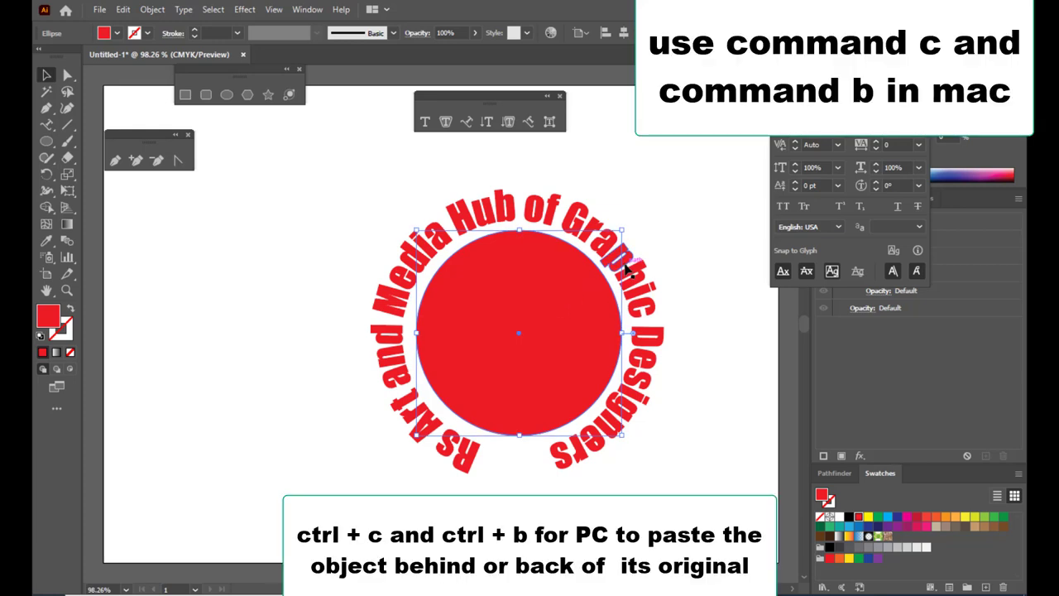
{"action": "key", "text": "a"}
{"action": "key", "text": "v"}
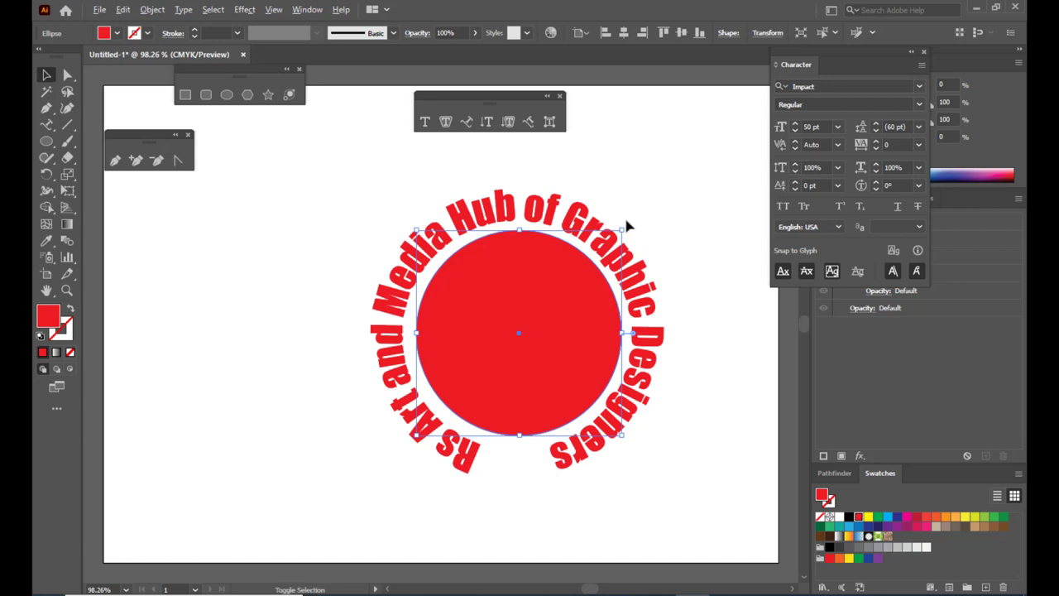
{"action": "left_click_drag", "start_coordinate": [626, 225], "coordinate": [678, 164]}
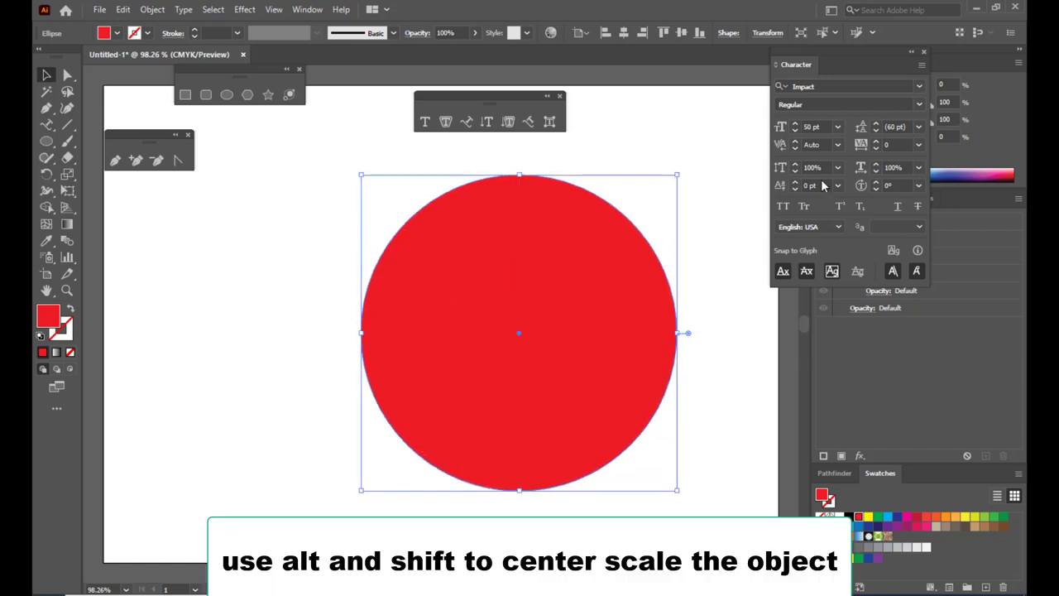
{"action": "left_click", "coordinate": [886, 518]}
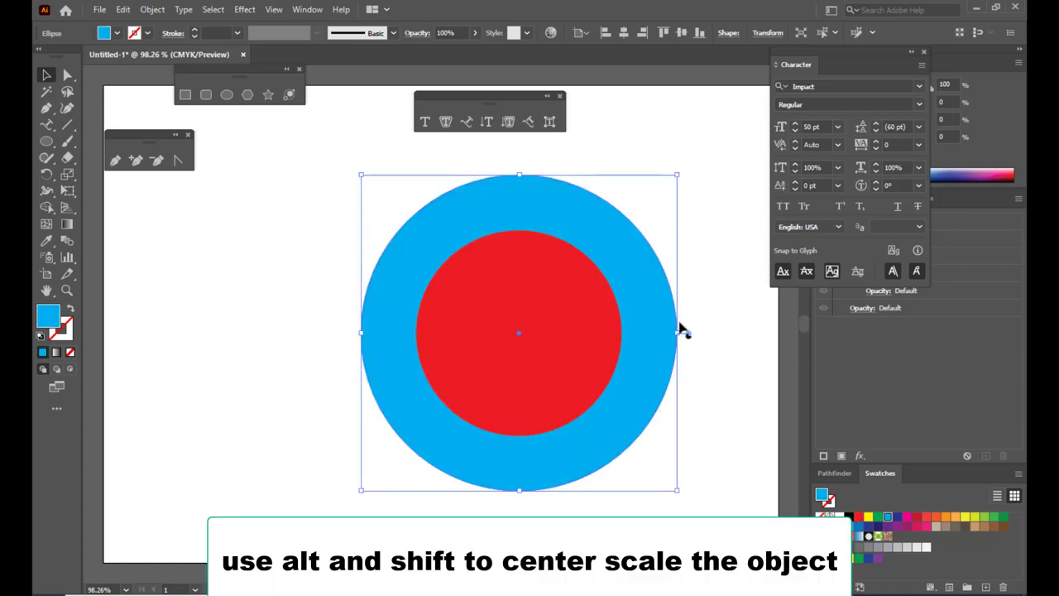
- Send the blue circle to the back, behind the red curved text
{"action": "right_click", "coordinate": [570, 210]}
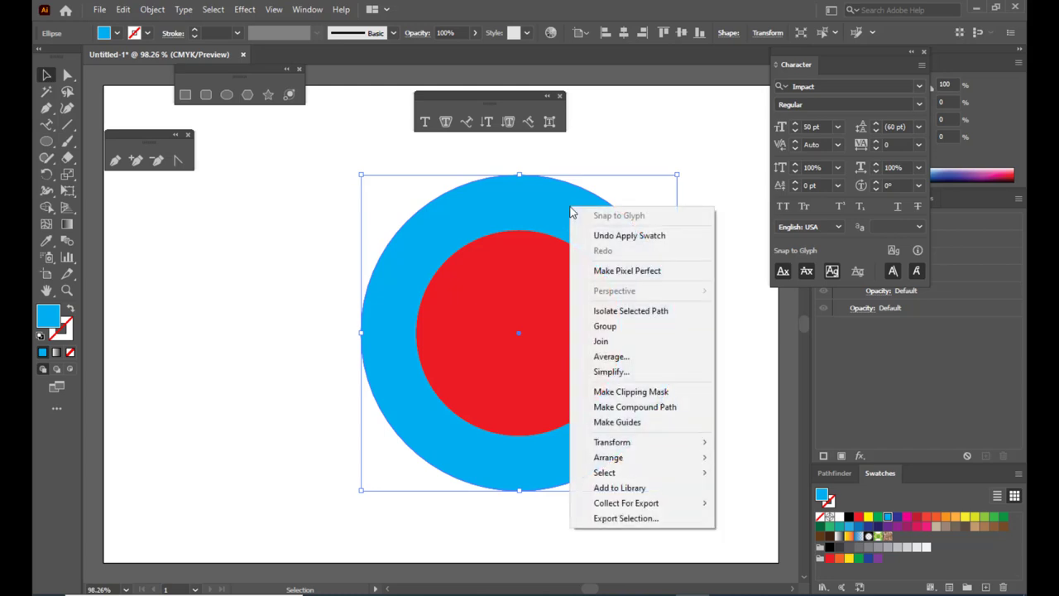
{"action": "mouse_move", "coordinate": [638, 457]}
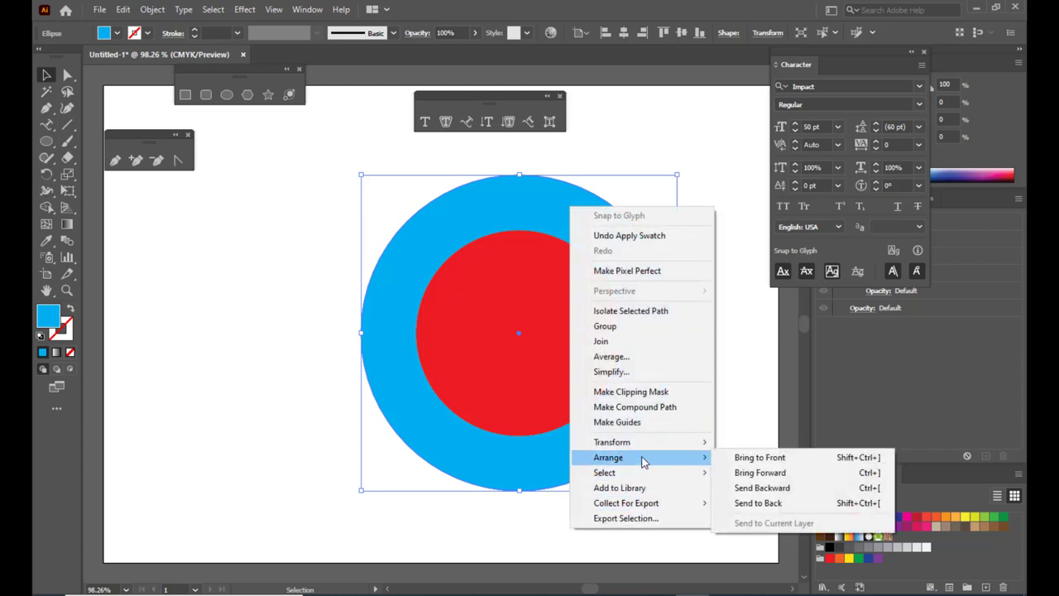
{"action": "left_click", "coordinate": [776, 503]}
- Reselect the blue outer circle and move the Character panel out of the way
{"action": "left_click", "coordinate": [694, 108]}
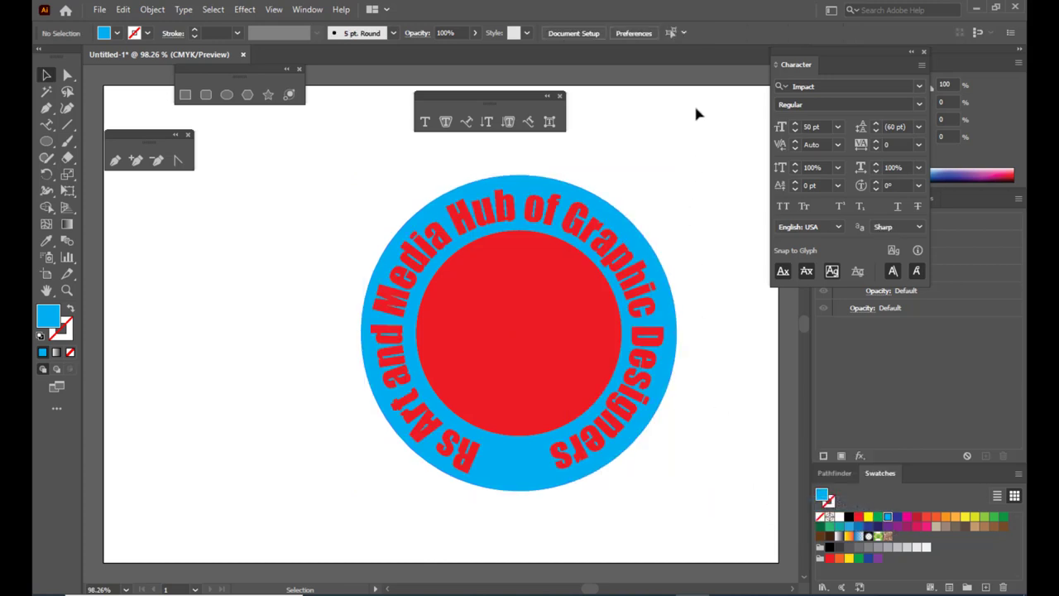
{"action": "left_click", "coordinate": [544, 290]}
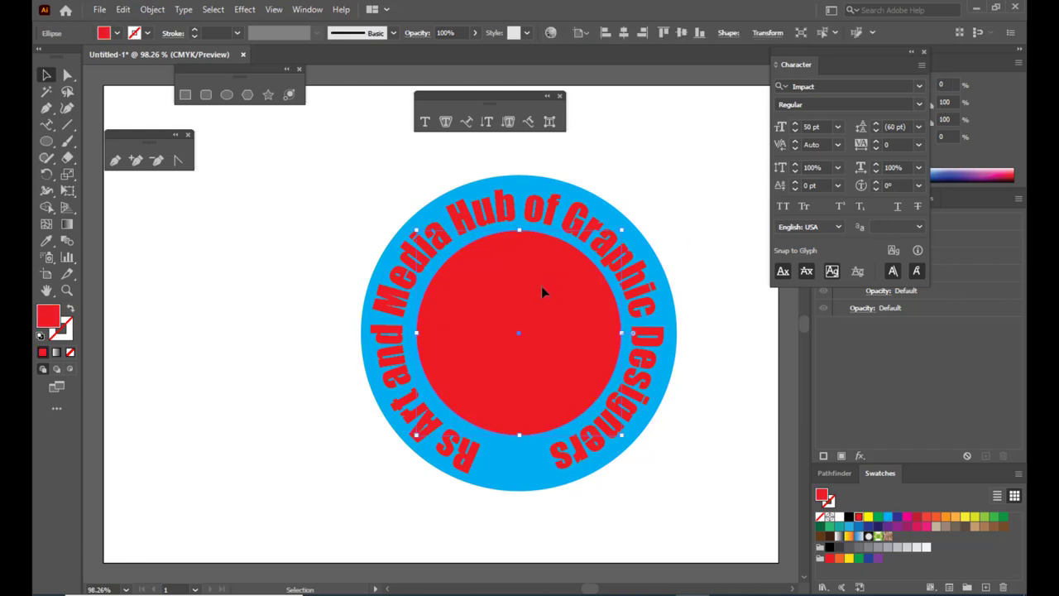
{"action": "left_click", "coordinate": [579, 192]}
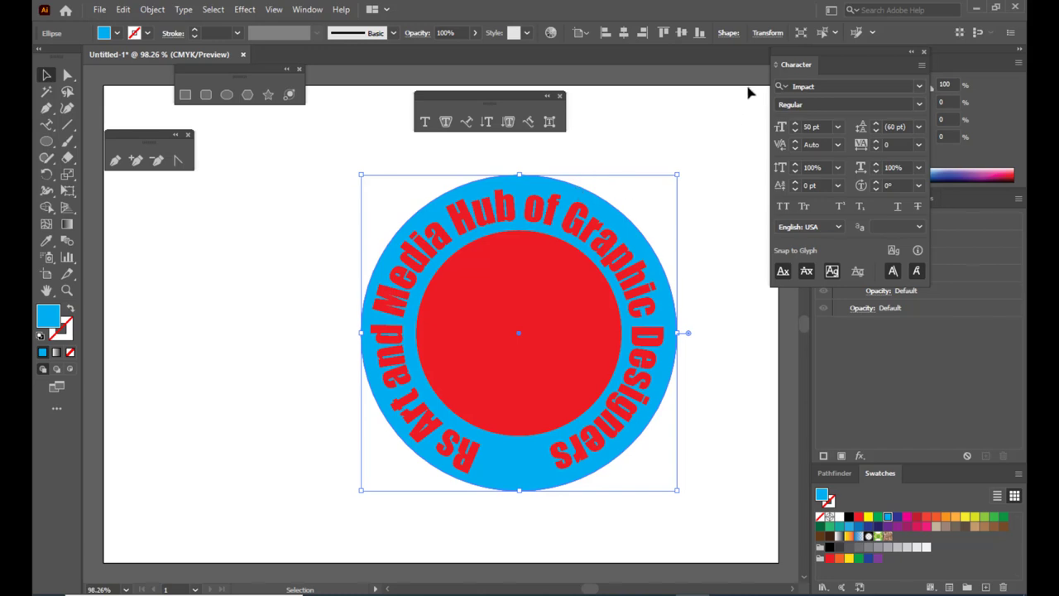
{"action": "left_click_drag", "start_coordinate": [784, 62], "coordinate": [678, 387]}
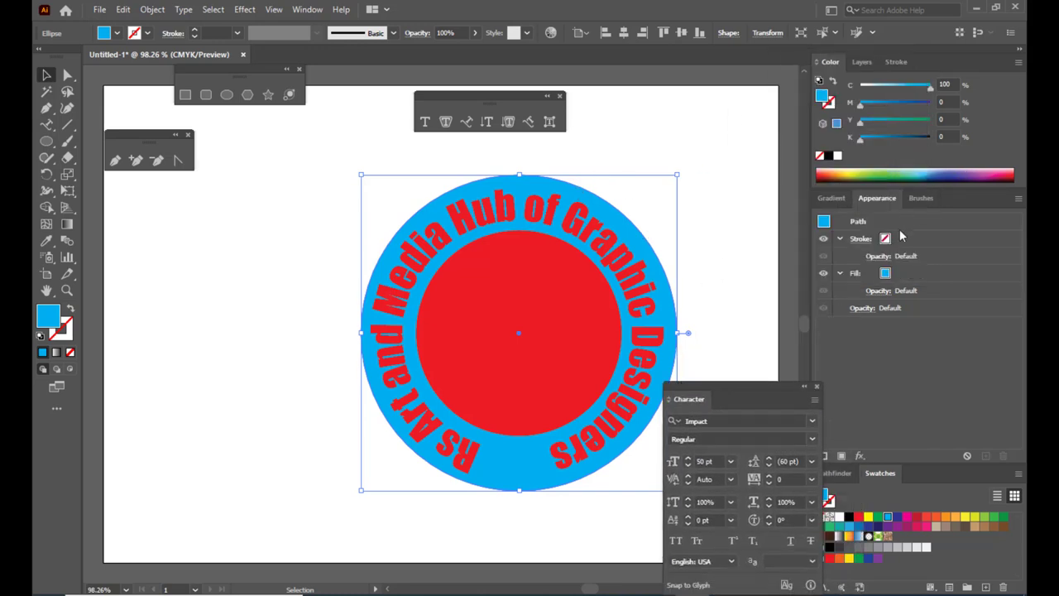
- Apply the Orange, Yellow gradient preset to the outer ring
{"action": "left_click", "coordinate": [833, 198]}
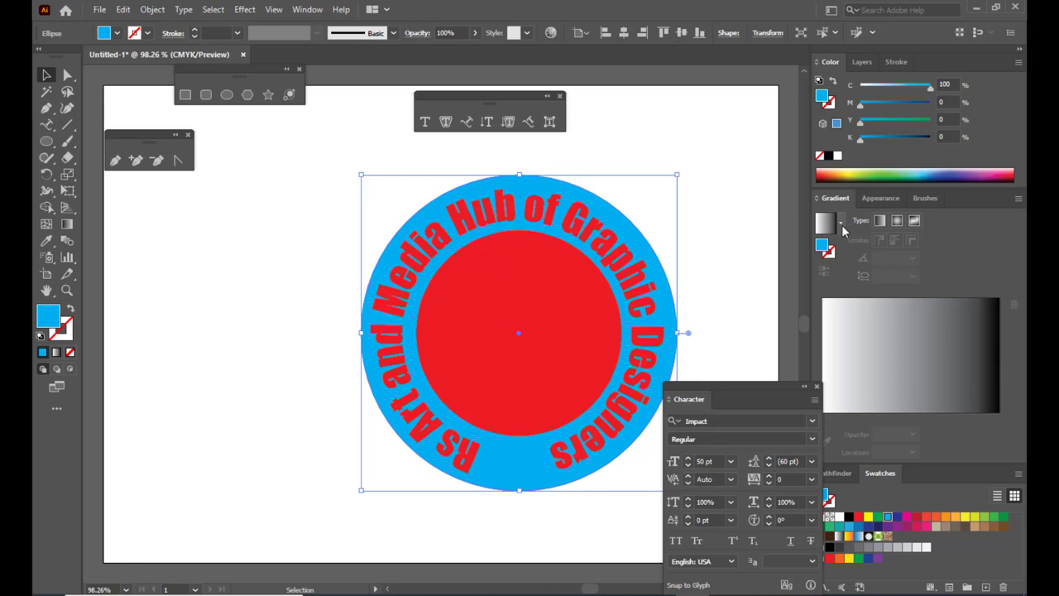
{"action": "left_click", "coordinate": [841, 224]}
{"action": "left_click", "coordinate": [761, 278]}
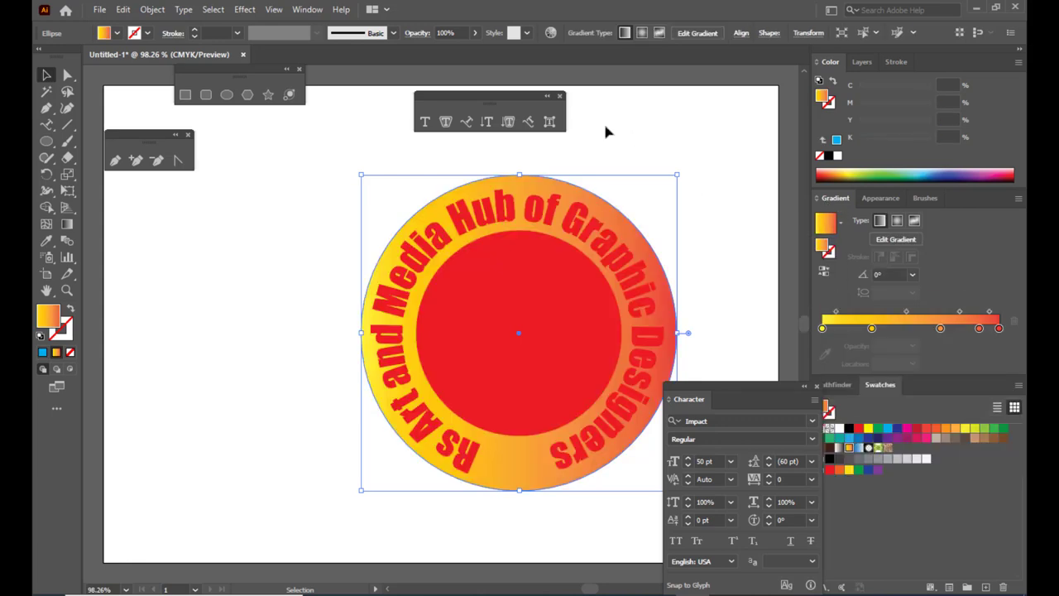
{"action": "left_click", "coordinate": [571, 158]}
- Colour the curved text group white, then select the red inner circle
{"action": "left_click", "coordinate": [534, 210]}
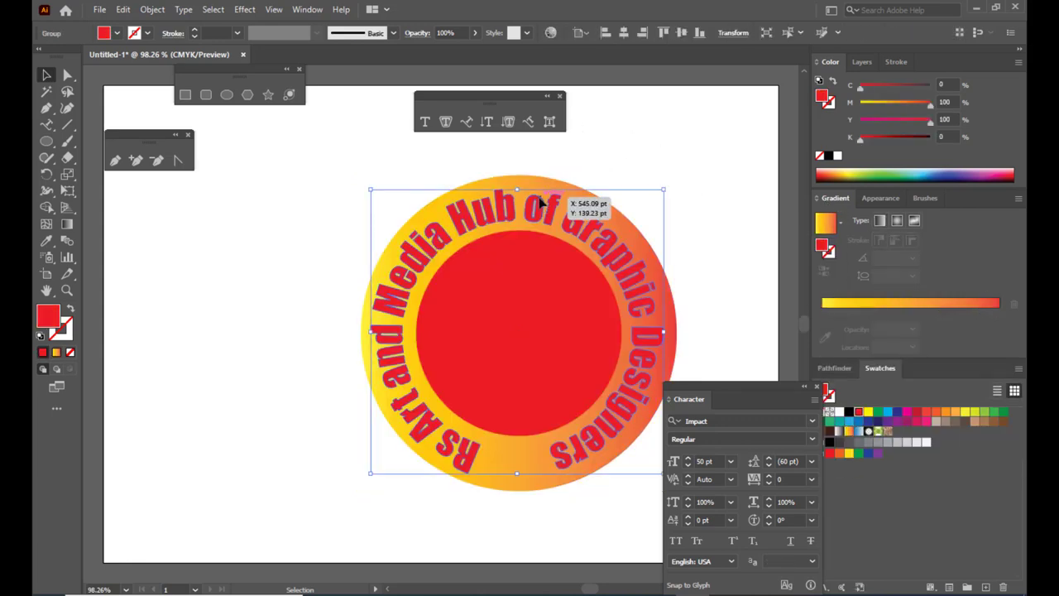
{"action": "left_click", "coordinate": [837, 155]}
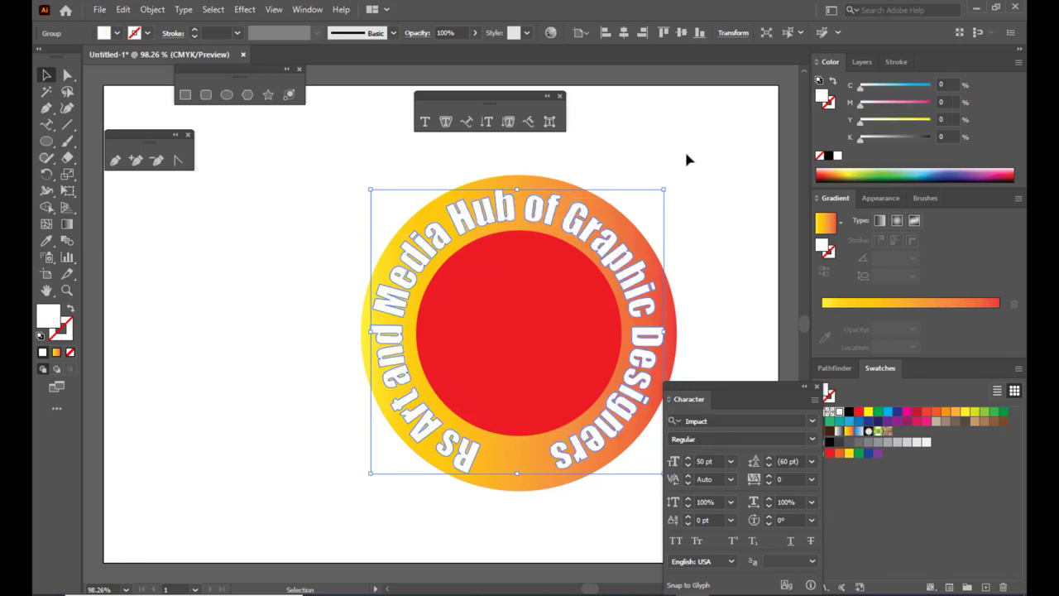
{"action": "left_click", "coordinate": [660, 147]}
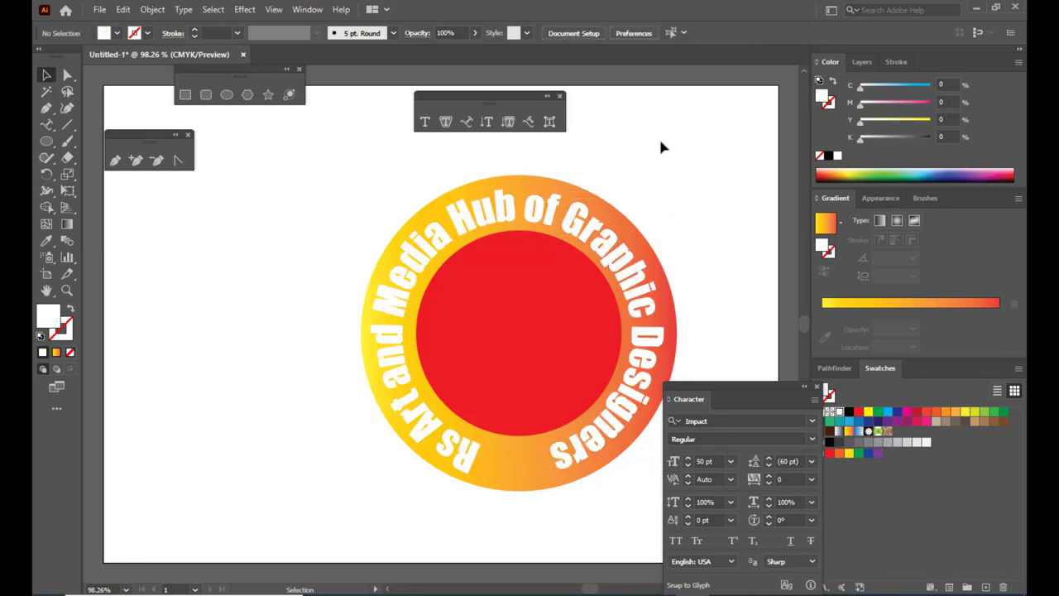
{"action": "left_click", "coordinate": [503, 321]}
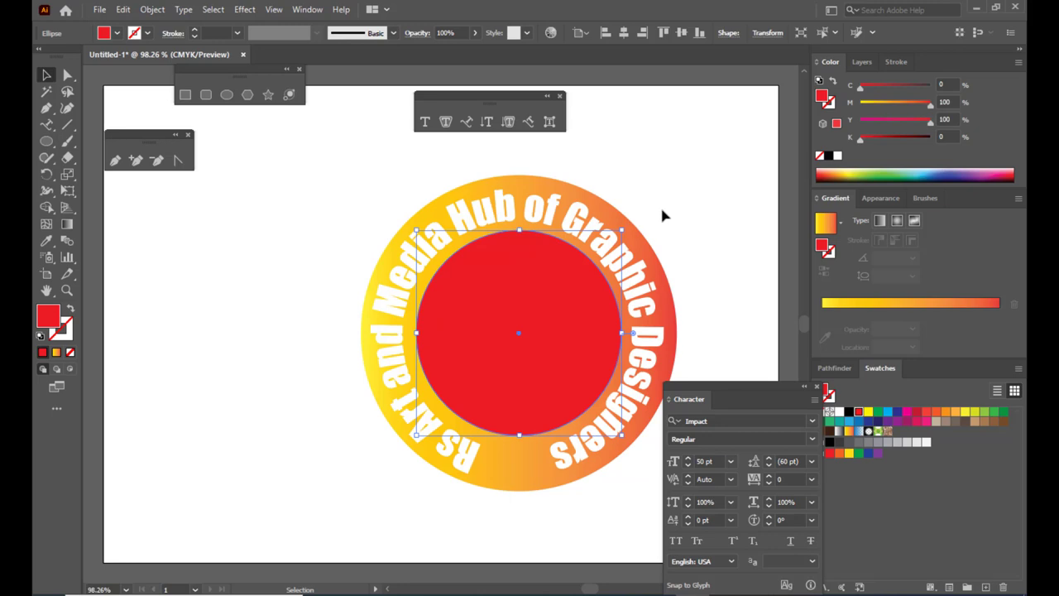
- Apply the Orange, Yellow gradient preset to the inner circle and remove its middle stops
{"action": "left_click", "coordinate": [840, 221]}
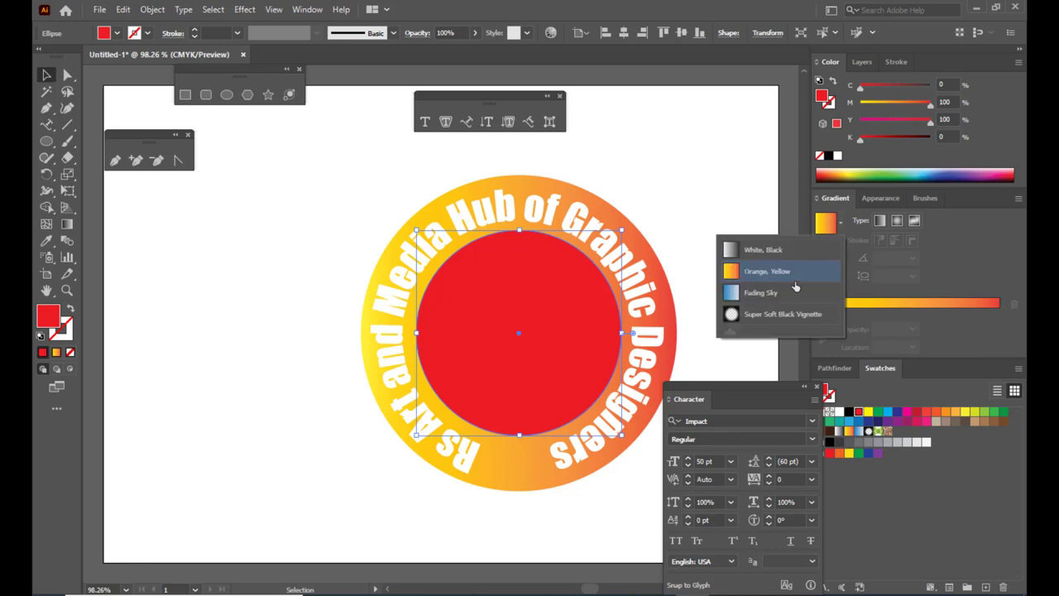
{"action": "left_click", "coordinate": [869, 313]}
{"action": "left_click", "coordinate": [830, 308]}
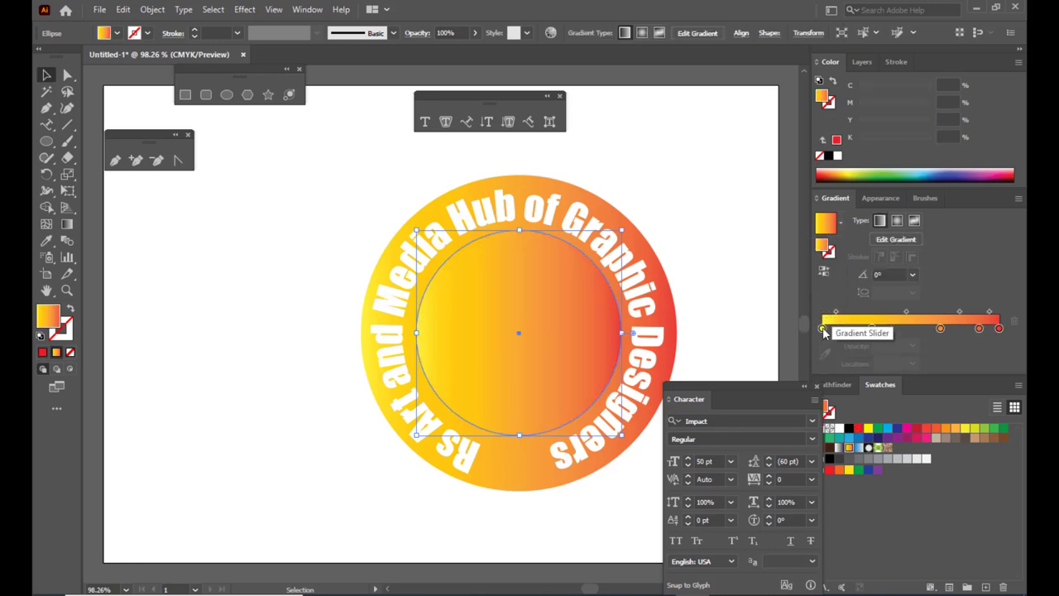
{"action": "left_click", "coordinate": [823, 329]}
{"action": "left_click_drag", "start_coordinate": [871, 328], "coordinate": [896, 506]}
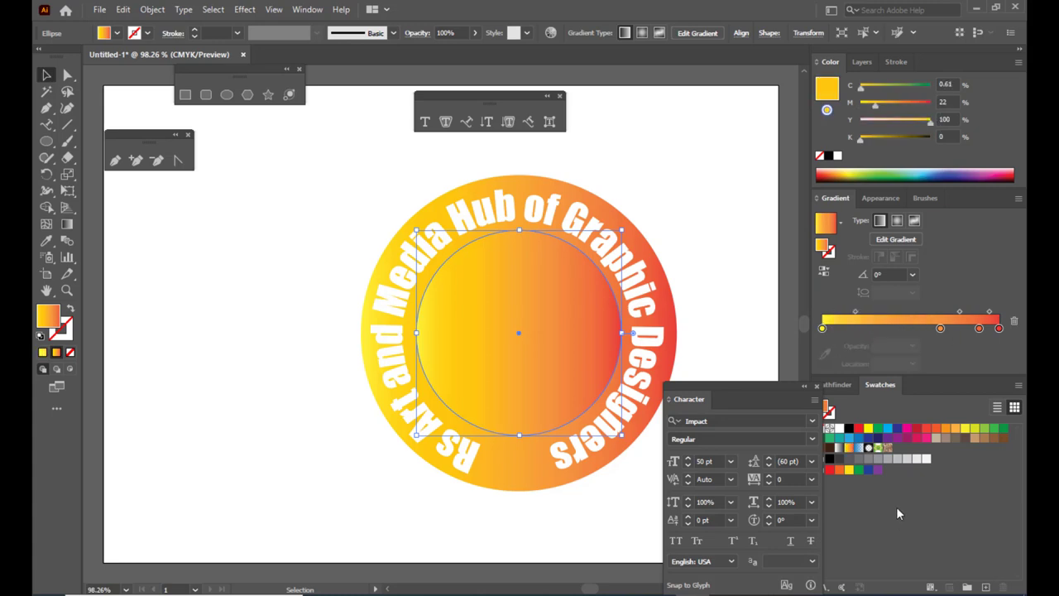
{"action": "left_click_drag", "start_coordinate": [940, 329], "coordinate": [936, 485]}
{"action": "left_click", "coordinate": [821, 329]}
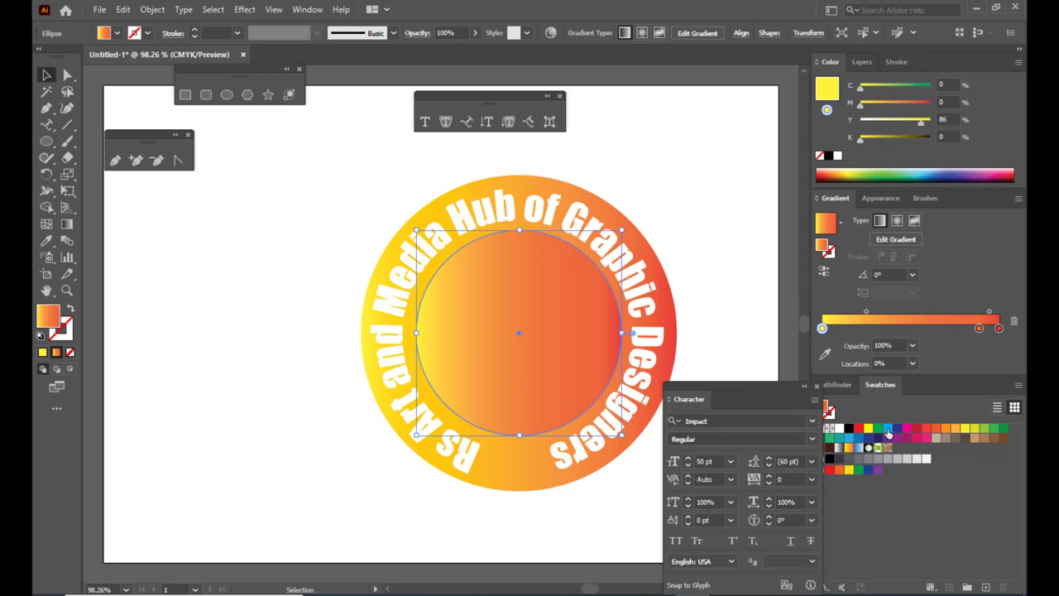
{"action": "left_click", "coordinate": [888, 429]}
{"action": "left_click", "coordinate": [850, 319]}
- Set the left stop to light cyan and the right stop to blue, drop the orange stop, and make the gradient radial
{"action": "left_click", "coordinate": [925, 170]}
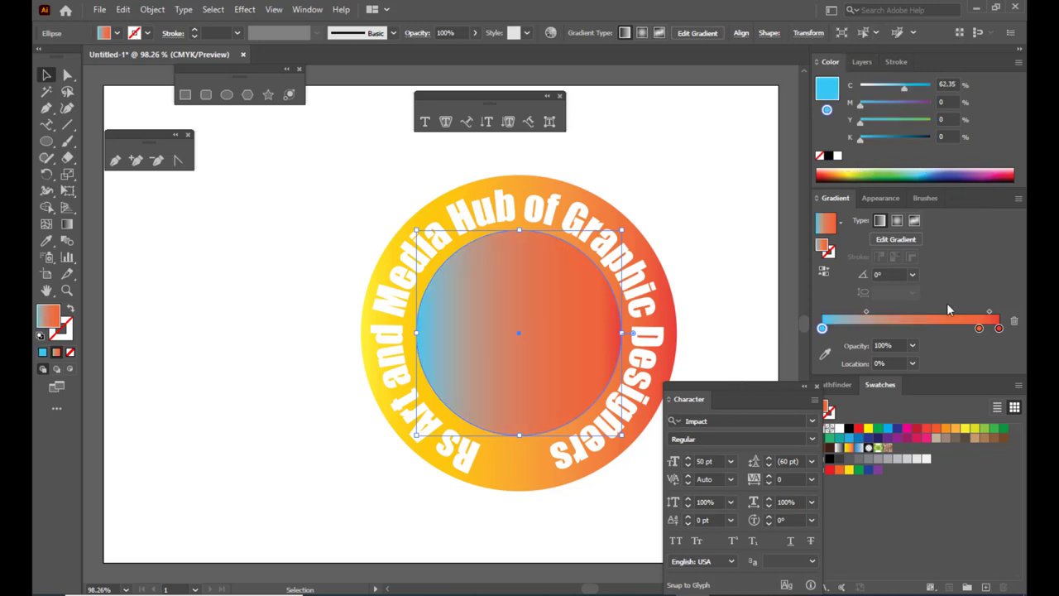
{"action": "left_click", "coordinate": [981, 330]}
{"action": "left_click_drag", "start_coordinate": [981, 330], "coordinate": [981, 364]}
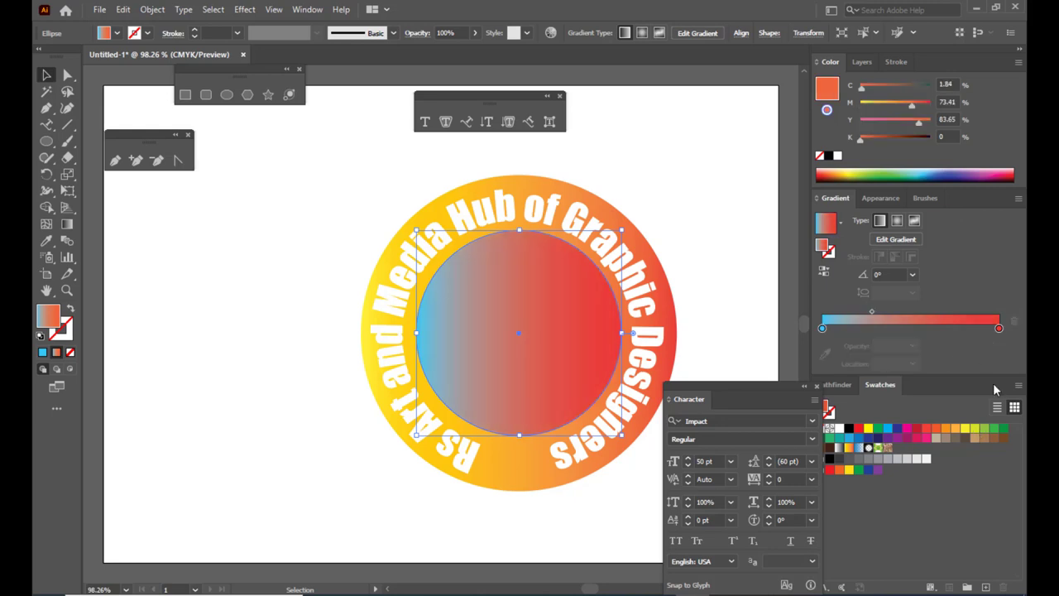
{"action": "left_click", "coordinate": [999, 328]}
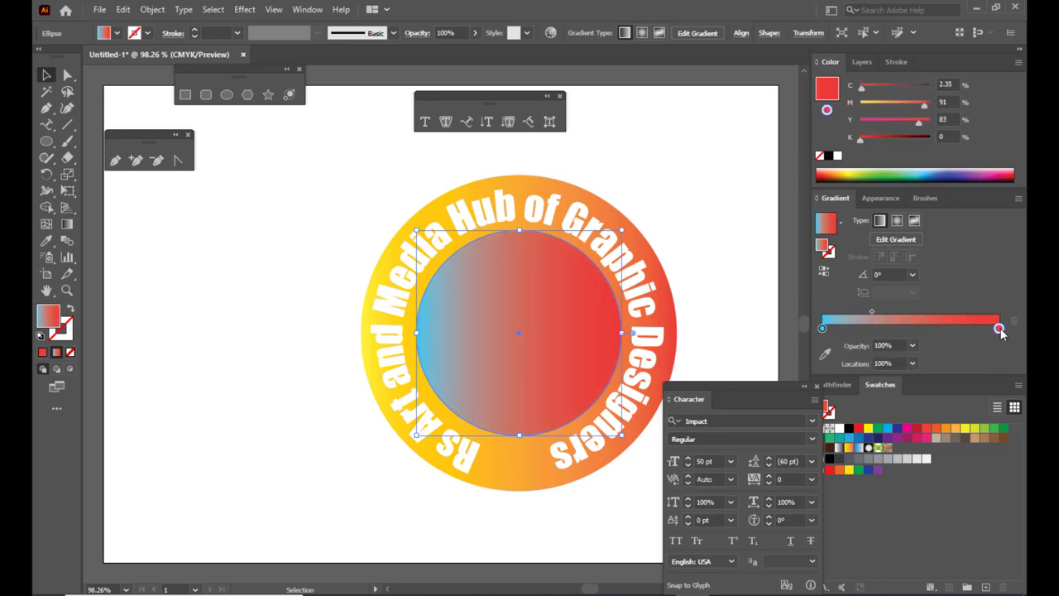
{"action": "left_click", "coordinate": [951, 168]}
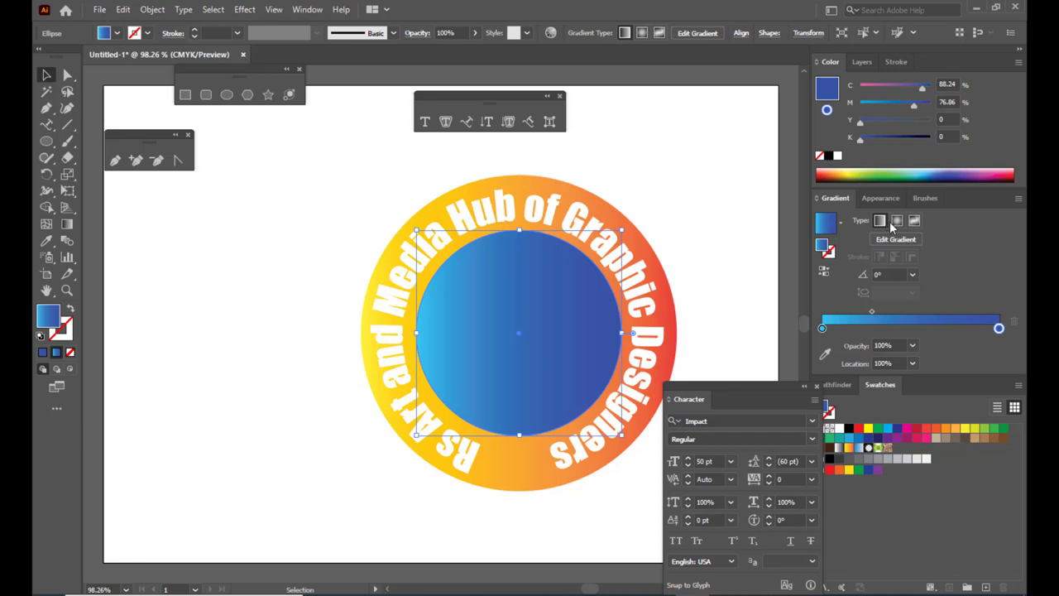
{"action": "left_click", "coordinate": [896, 221]}
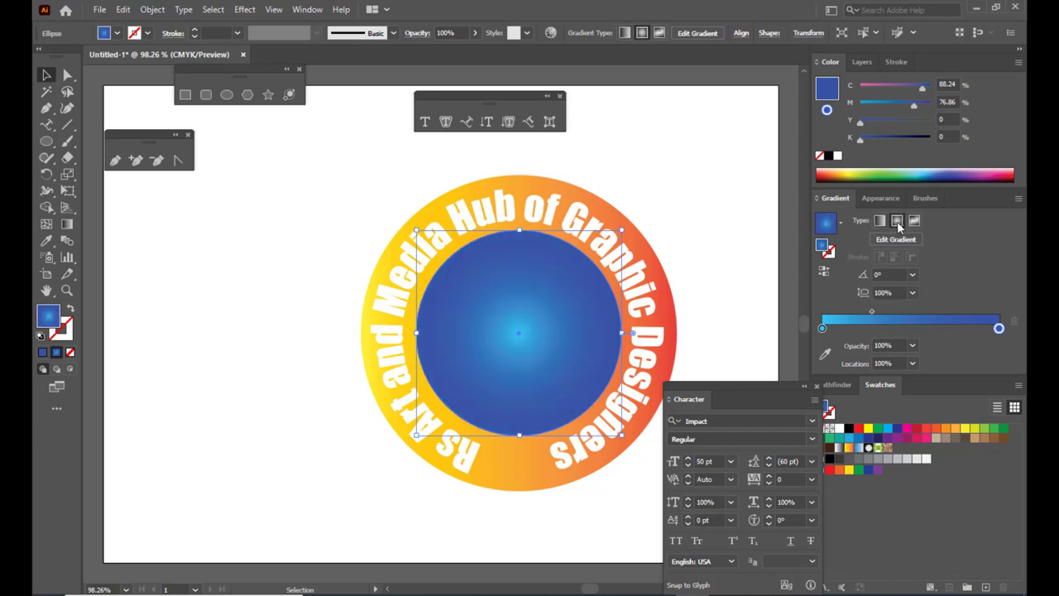
{"action": "left_click", "coordinate": [639, 147]}
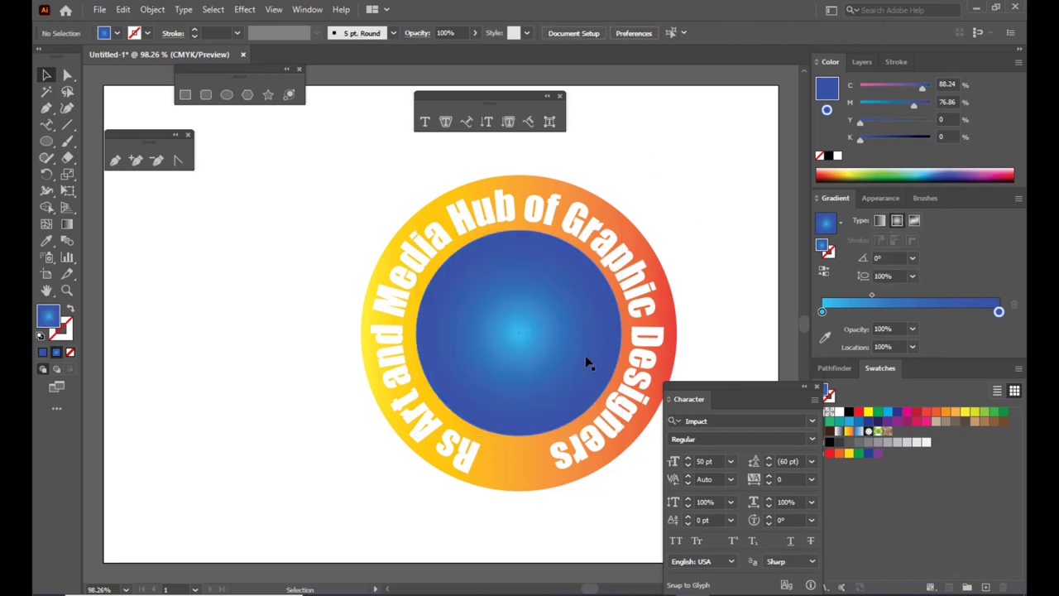
{"action": "left_click", "coordinate": [608, 240]}
{"action": "left_click", "coordinate": [710, 157]}
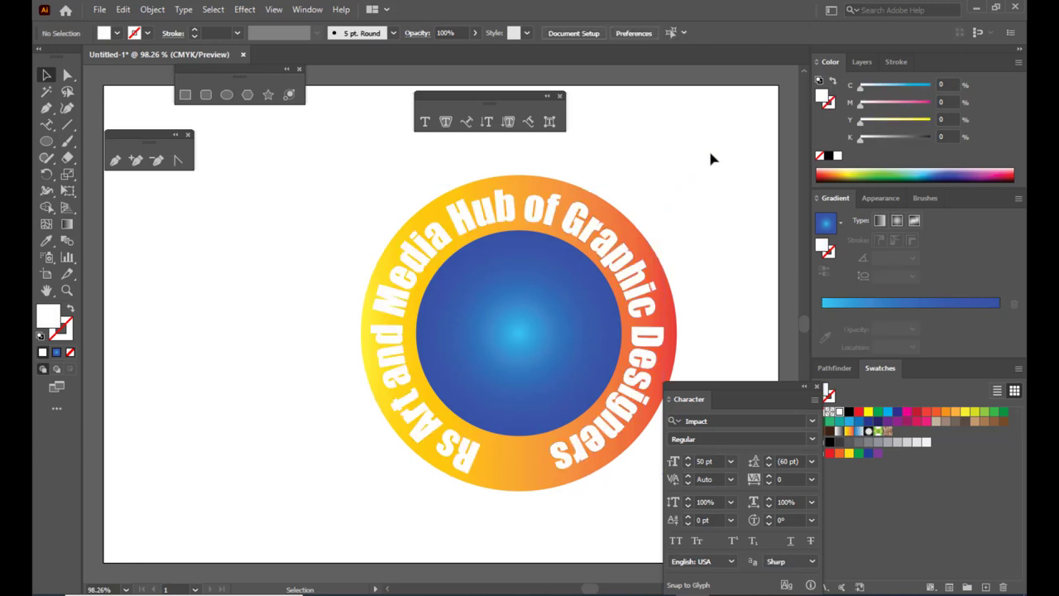
- Add a Drop Shadow to the ring and text group with an X Offset of -1 pt
{"action": "left_click", "coordinate": [578, 208]}
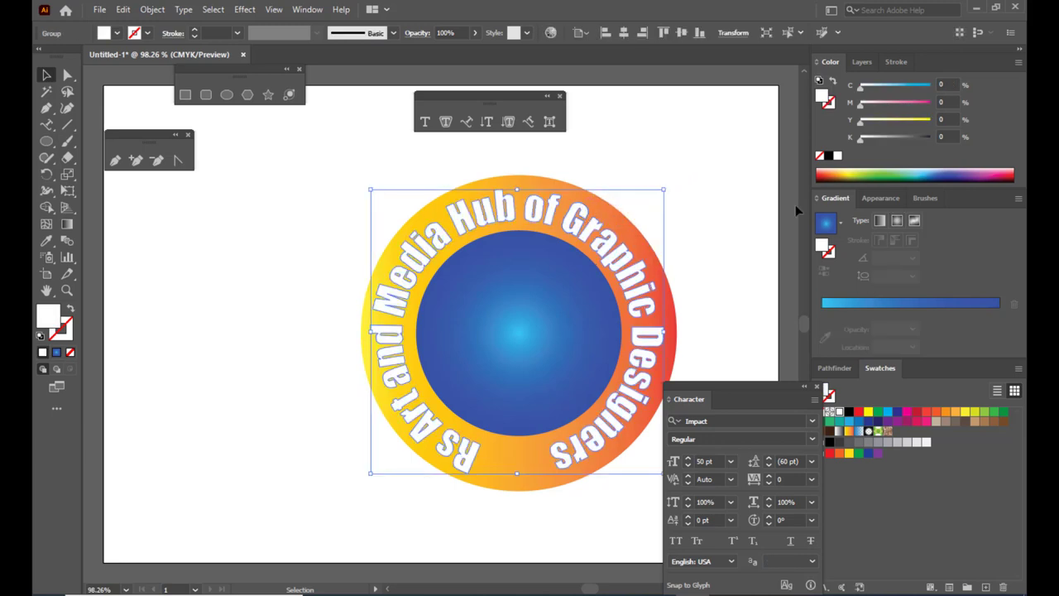
{"action": "left_click", "coordinate": [244, 10]}
{"action": "mouse_move", "coordinate": [279, 168]}
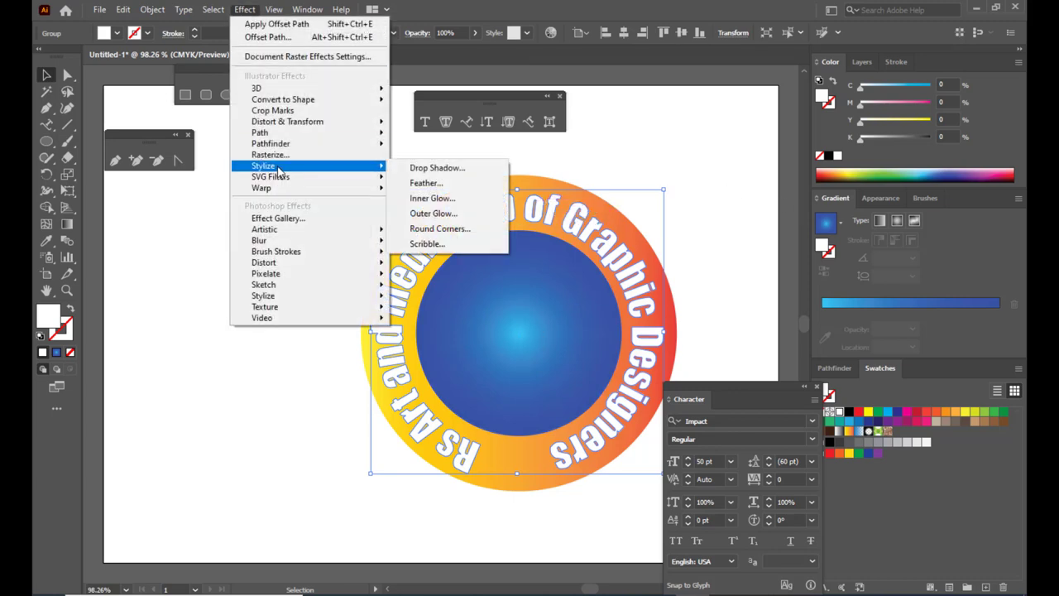
{"action": "left_click", "coordinate": [459, 169]}
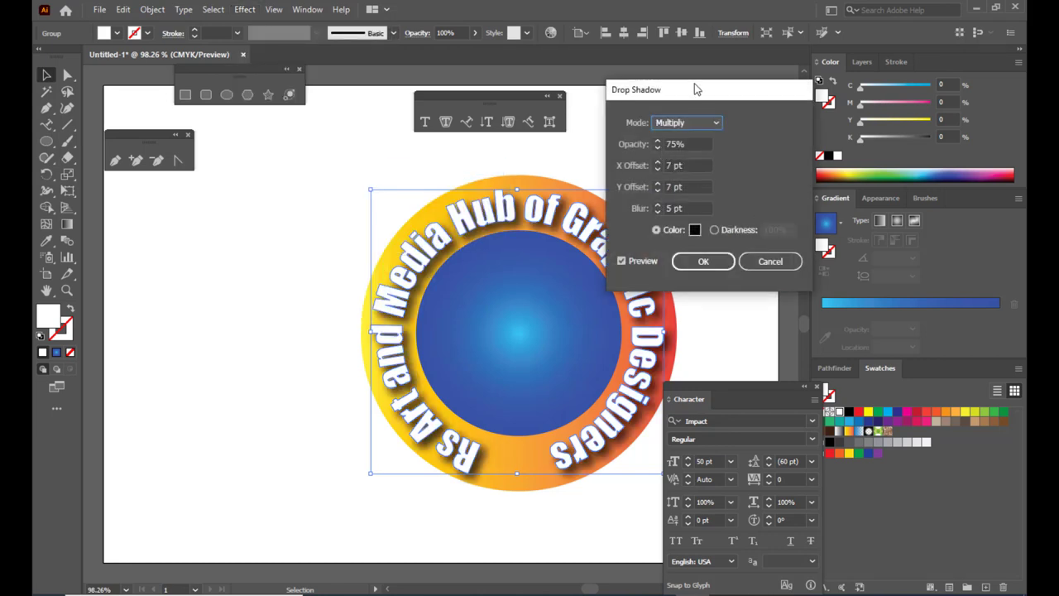
{"action": "left_click_drag", "start_coordinate": [695, 89], "coordinate": [747, 74]}
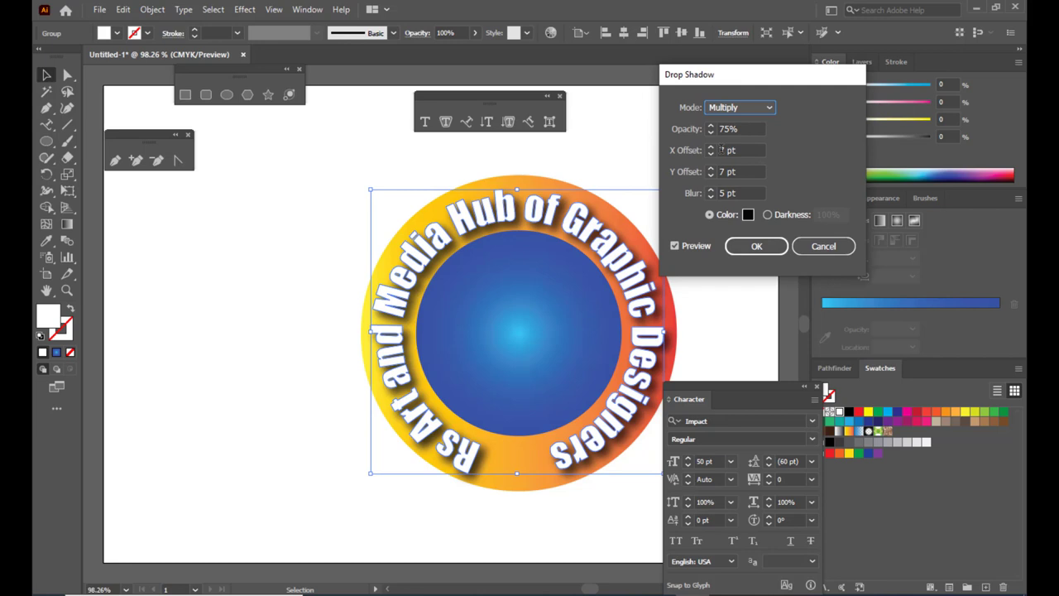
{"action": "left_click", "coordinate": [721, 150]}
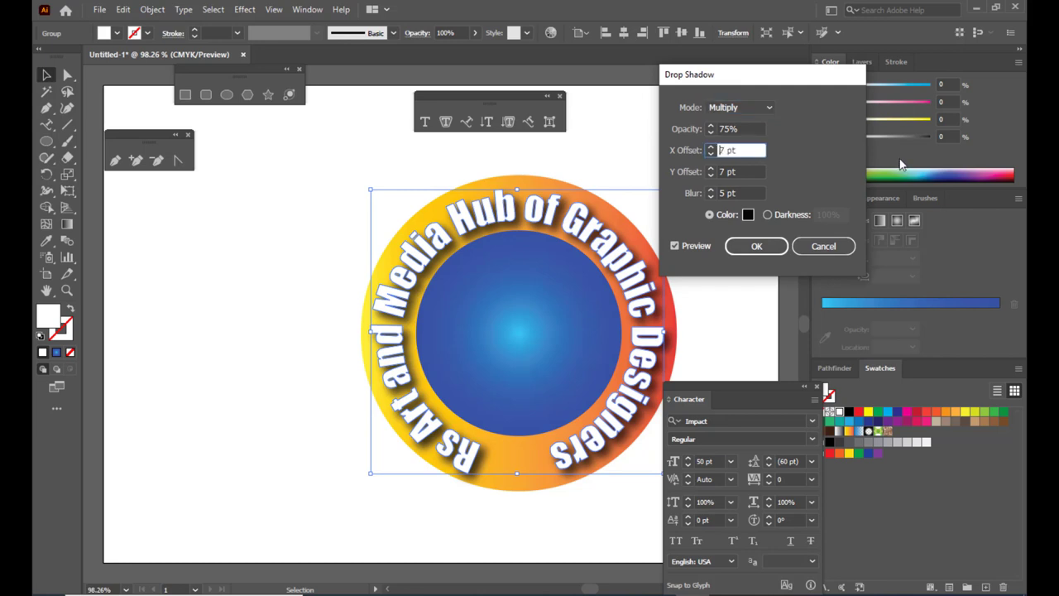
{"action": "key", "text": "ctrl+a"}
{"action": "type", "text": "0"}
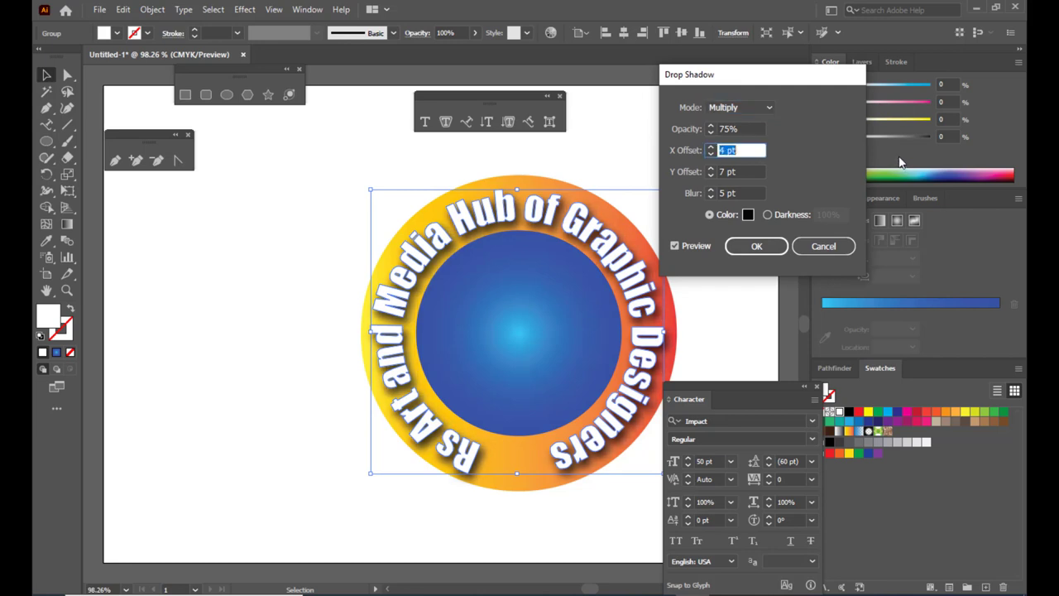
{"action": "key", "text": "Up"}
{"action": "key", "text": "Up"}
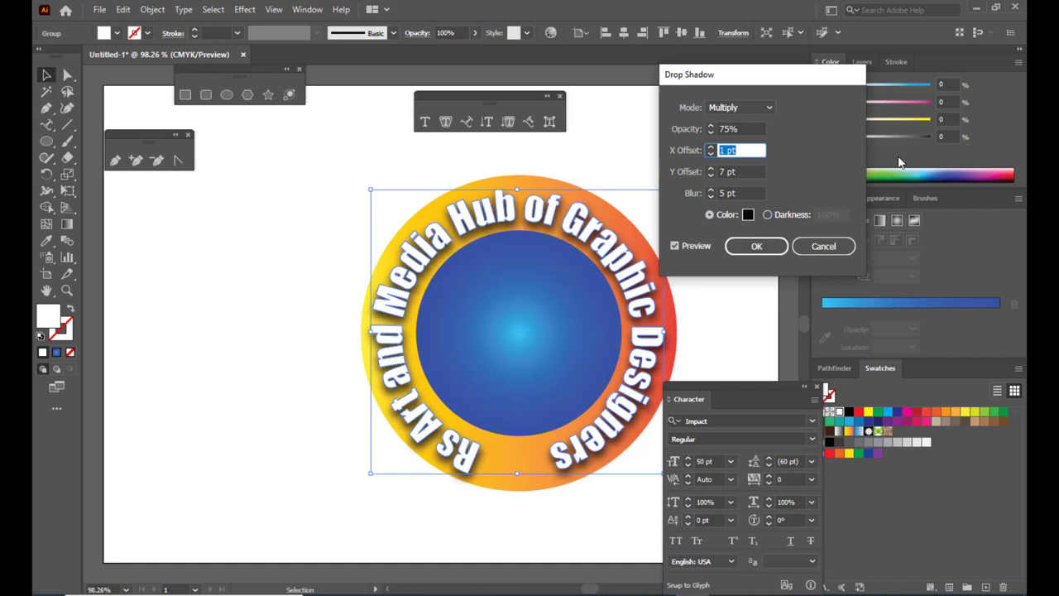
{"action": "key", "text": "Down"}
{"action": "key", "text": "Down"}
{"action": "key", "text": "Down"}
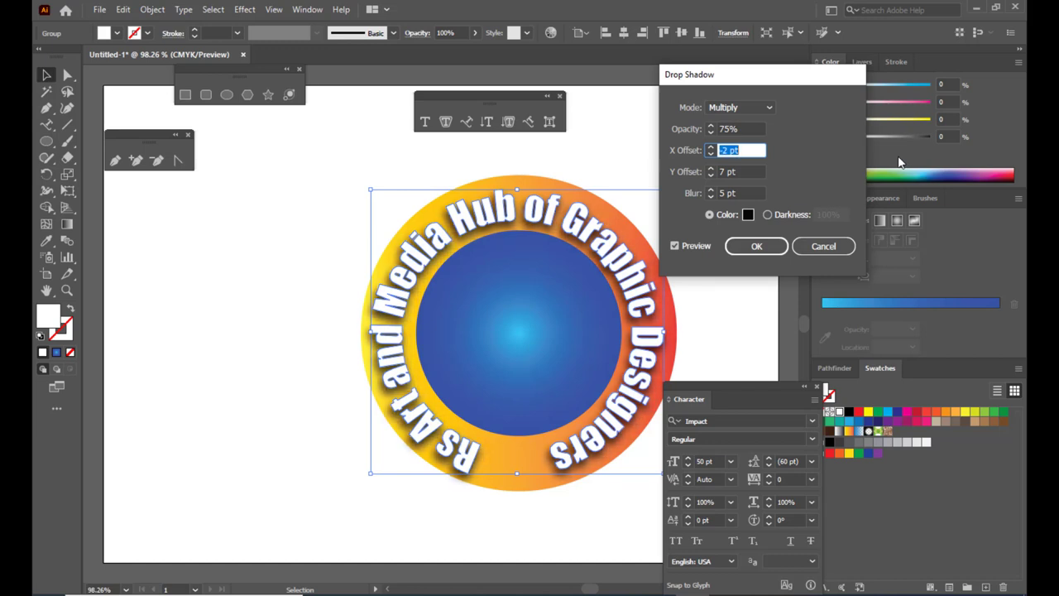
{"action": "key", "text": "Up"}
- Lower the shadow opacity below 69% and apply the drop shadow
{"action": "left_click", "coordinate": [721, 128]}
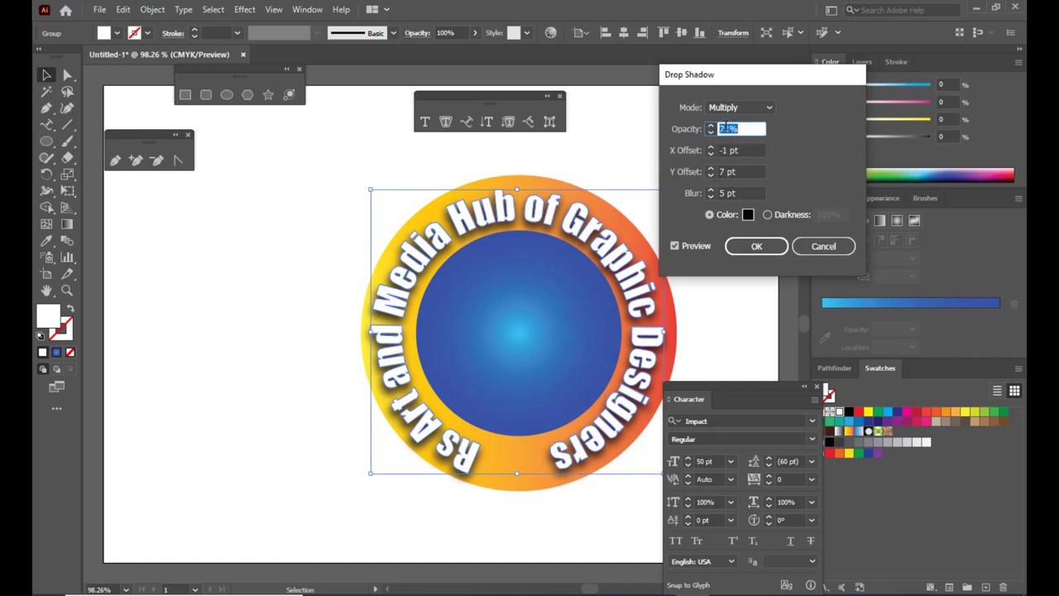
{"action": "left_click_drag", "start_coordinate": [765, 73], "coordinate": [746, 74]}
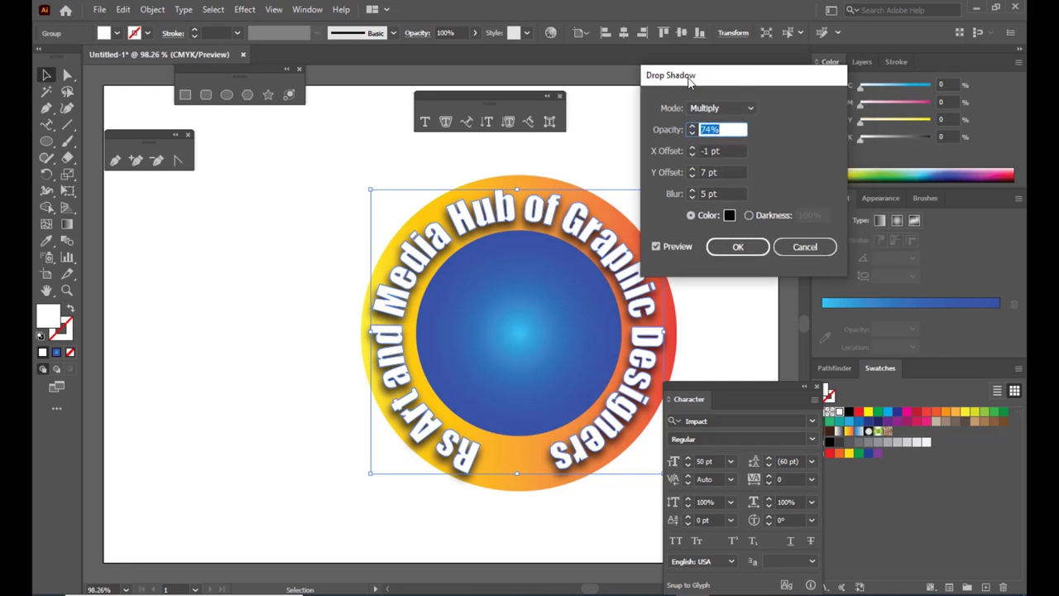
{"action": "key", "text": "Right"}
{"action": "key", "text": "Down"}
{"action": "key", "text": "Down"}
{"action": "key", "text": "Down"}
{"action": "key", "text": "Down"}
{"action": "key", "text": "Down"}
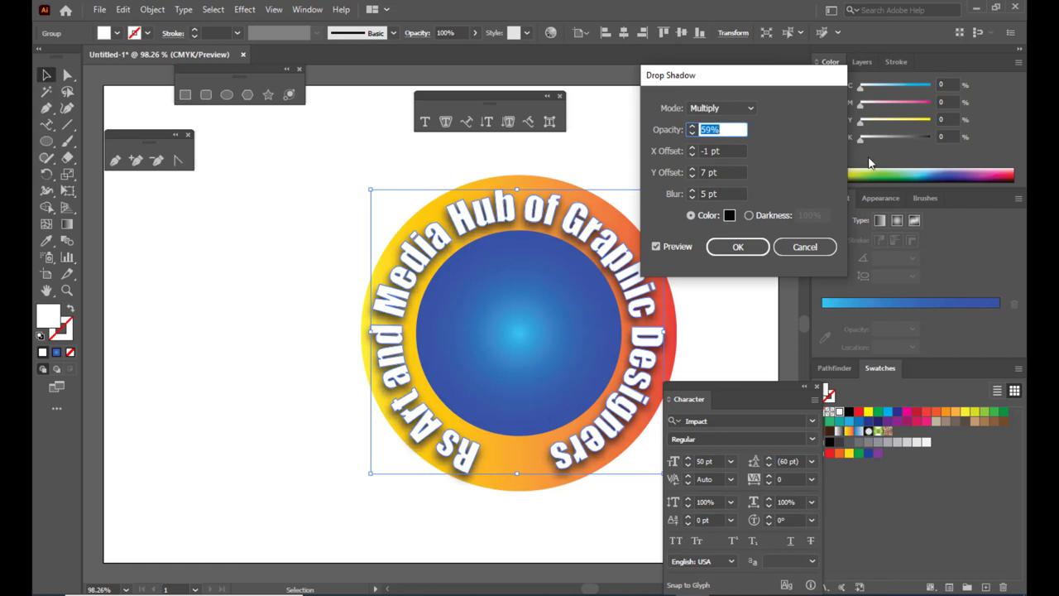
{"action": "key", "text": "Down"}
{"action": "key", "text": "Down"}
{"action": "key", "text": "Down"}
{"action": "key", "text": "Down"}
{"action": "key", "text": "Down"}
{"action": "key", "text": "Down"}
{"action": "key", "text": "Down"}
{"action": "key", "text": "Down"}
{"action": "key", "text": "Down"}
{"action": "key", "text": "Down"}
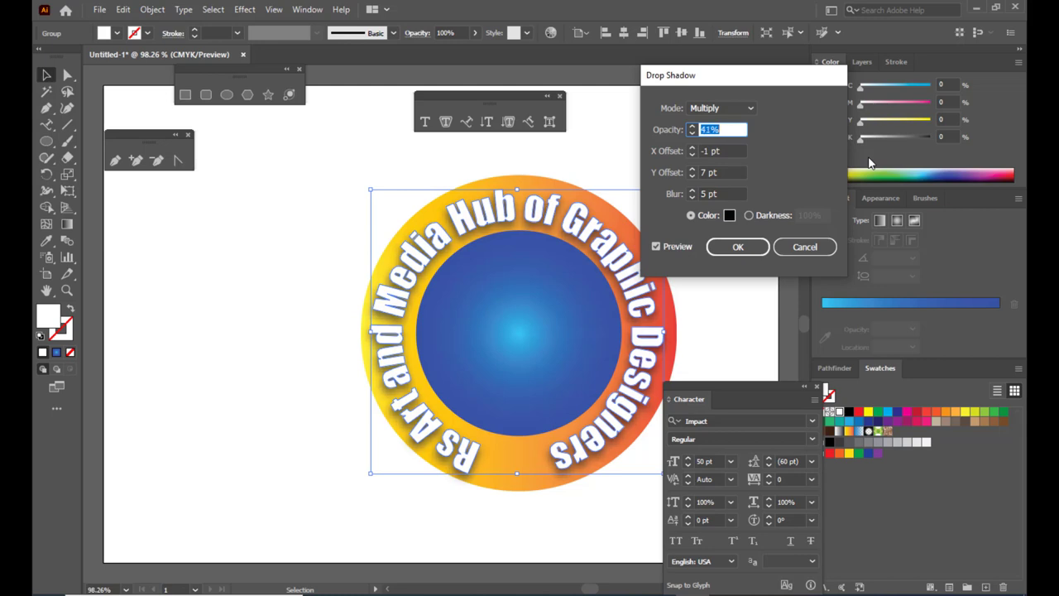
{"action": "left_click", "coordinate": [737, 246]}
{"action": "left_click", "coordinate": [667, 144]}
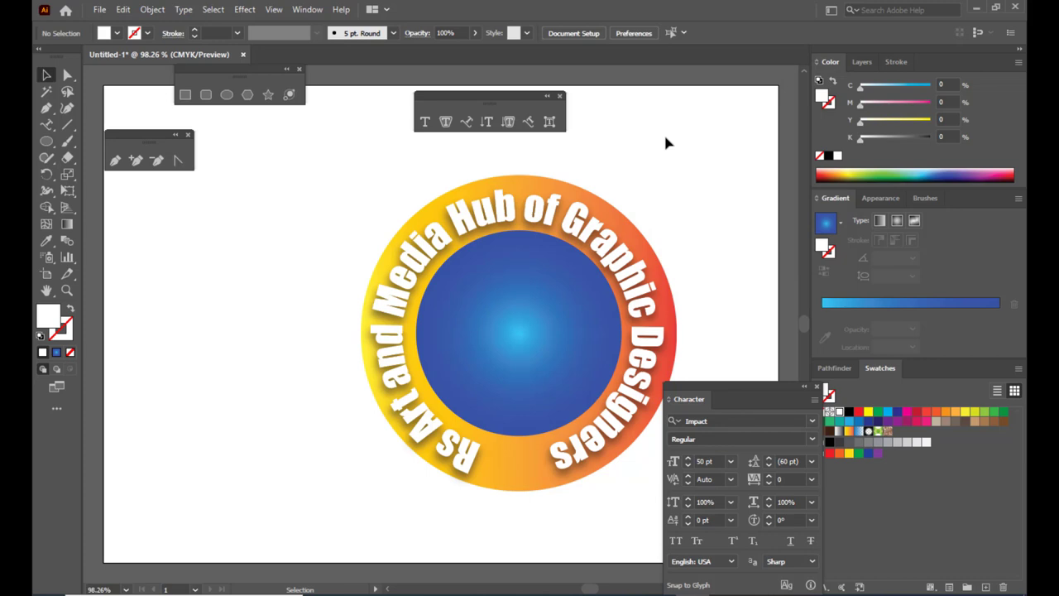
- Create a new text object reading 'RSA' beside the badge
{"action": "left_click_drag", "start_coordinate": [686, 386], "coordinate": [931, 357]}
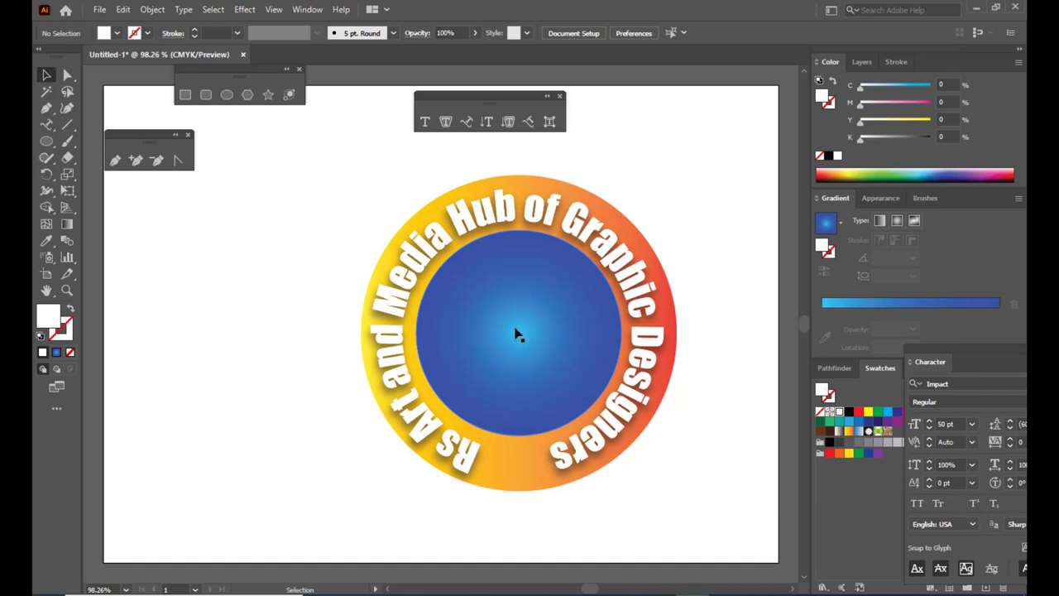
{"action": "scroll", "coordinate": [476, 283], "scroll_direction": "up", "scroll_amount": 2}
{"action": "left_click", "coordinate": [424, 124]}
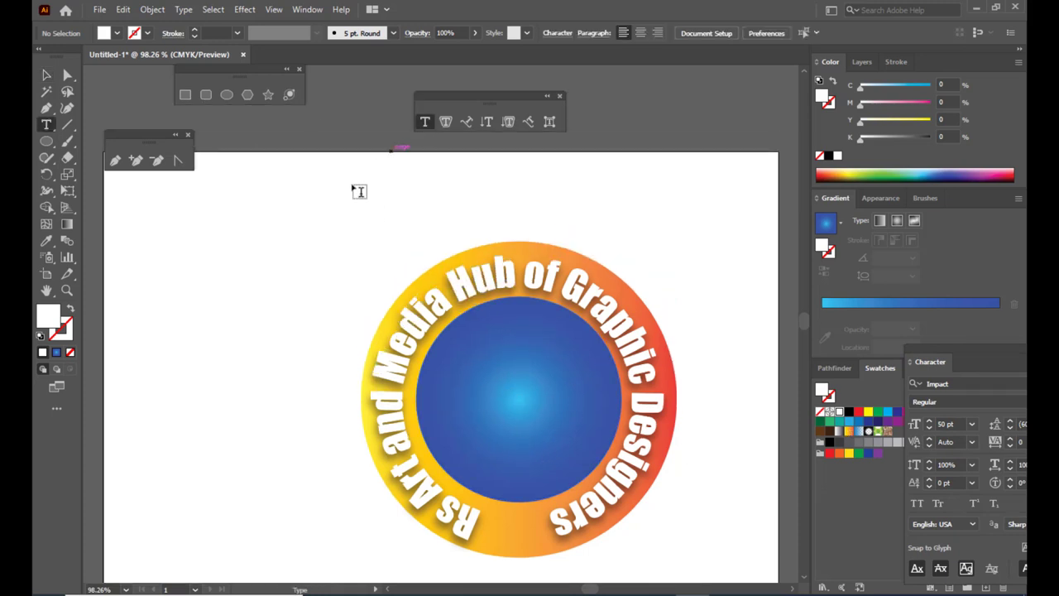
{"action": "left_click", "coordinate": [340, 233]}
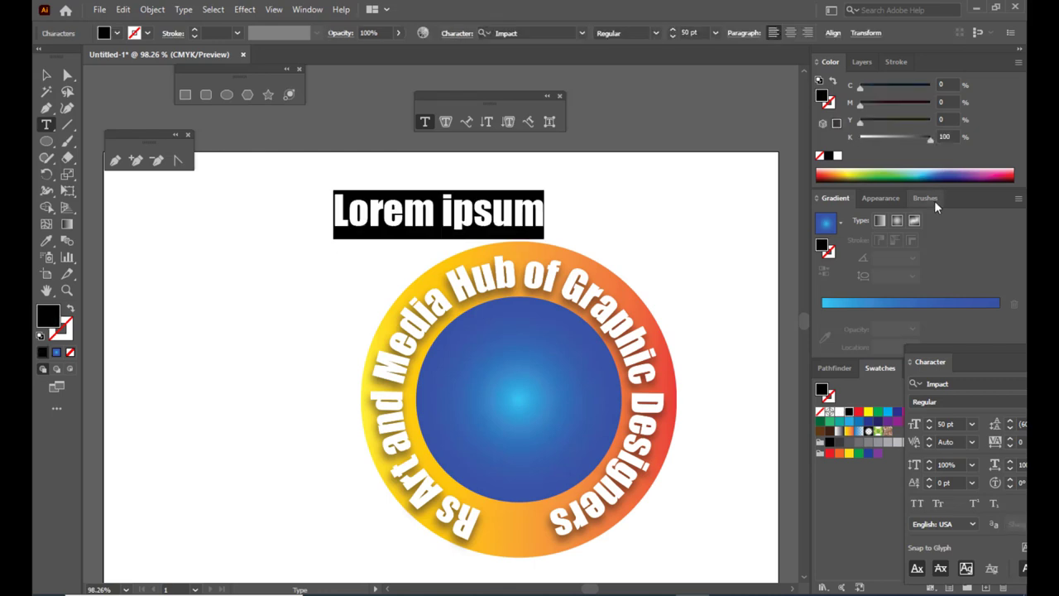
{"action": "key", "text": "BackSpace"}
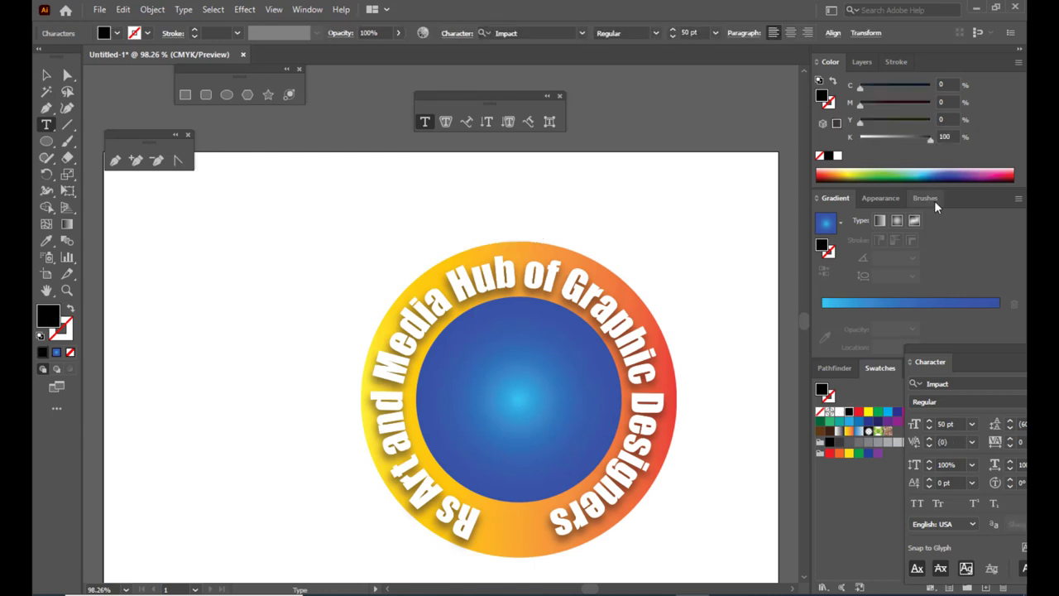
{"action": "type", "text": "R"}
{"action": "key", "text": "BackSpace"}
{"action": "type", "text": "RS"}
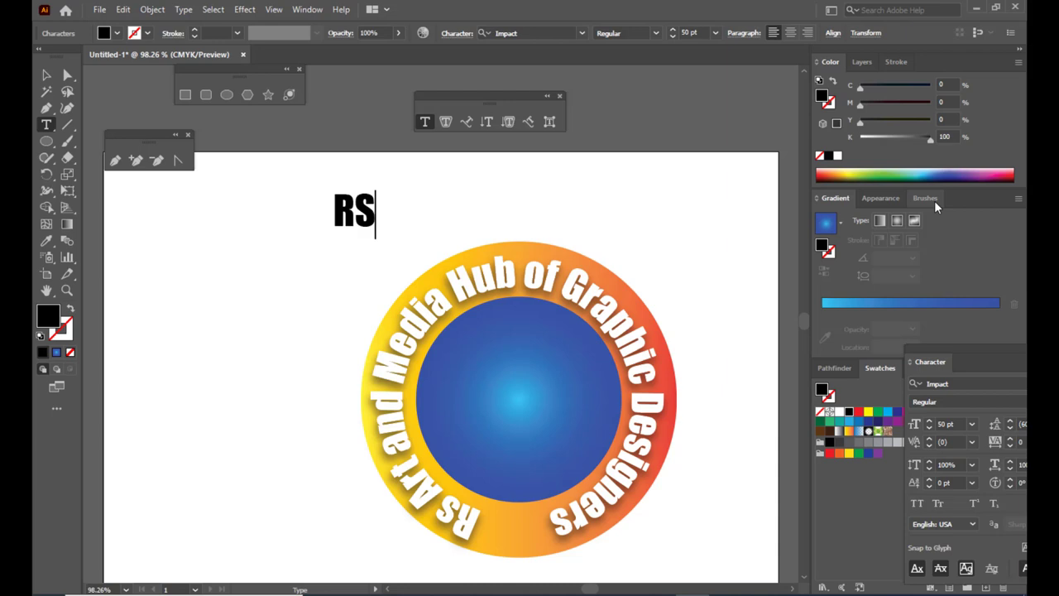
{"action": "type", "text": "A"}
{"action": "key", "text": "Escape"}
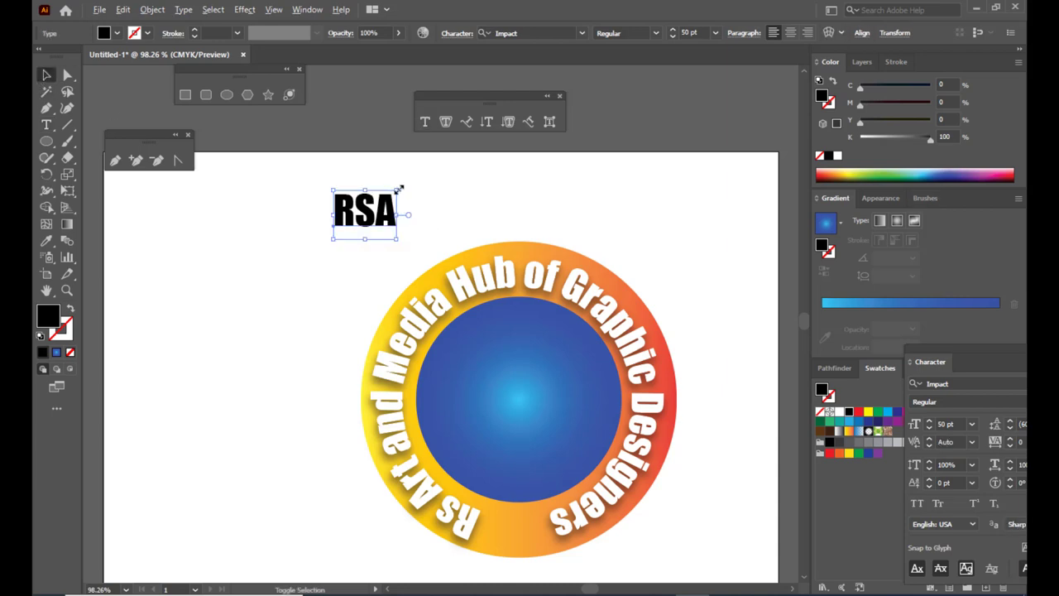
- Scale RSA up to about 116 pt, colour it yellow, and centre it on the blue circle
{"action": "left_click_drag", "start_coordinate": [399, 188], "coordinate": [569, 385]}
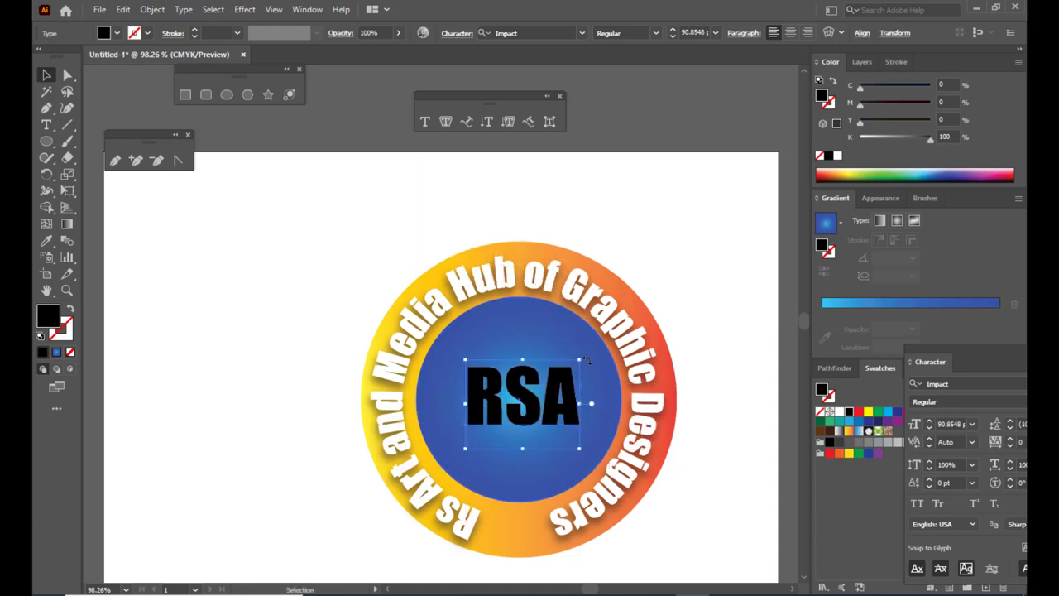
{"action": "left_click_drag", "start_coordinate": [592, 346], "coordinate": [592, 346]}
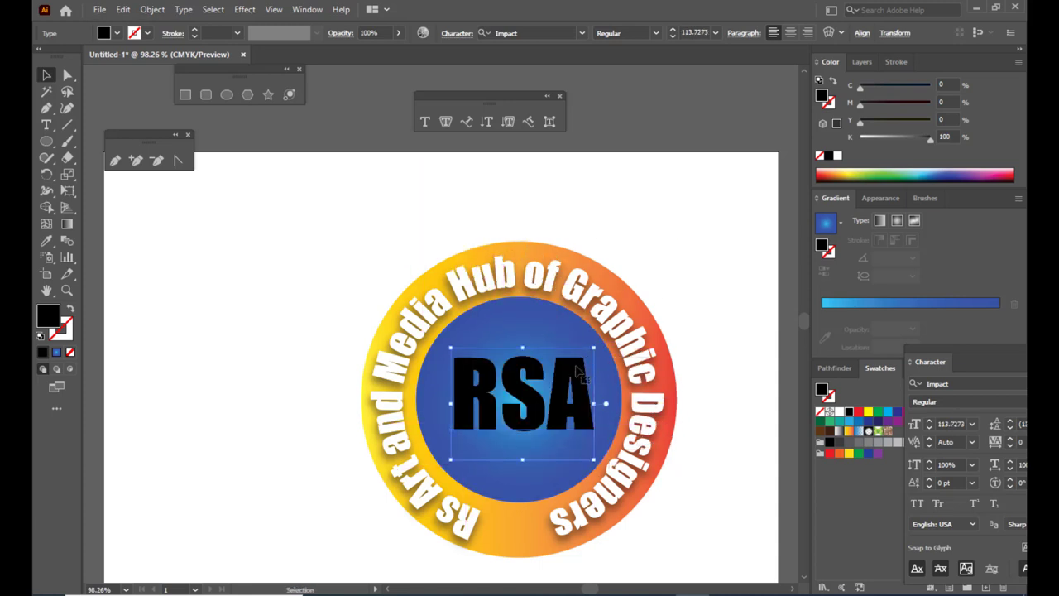
{"action": "left_click", "coordinate": [867, 413]}
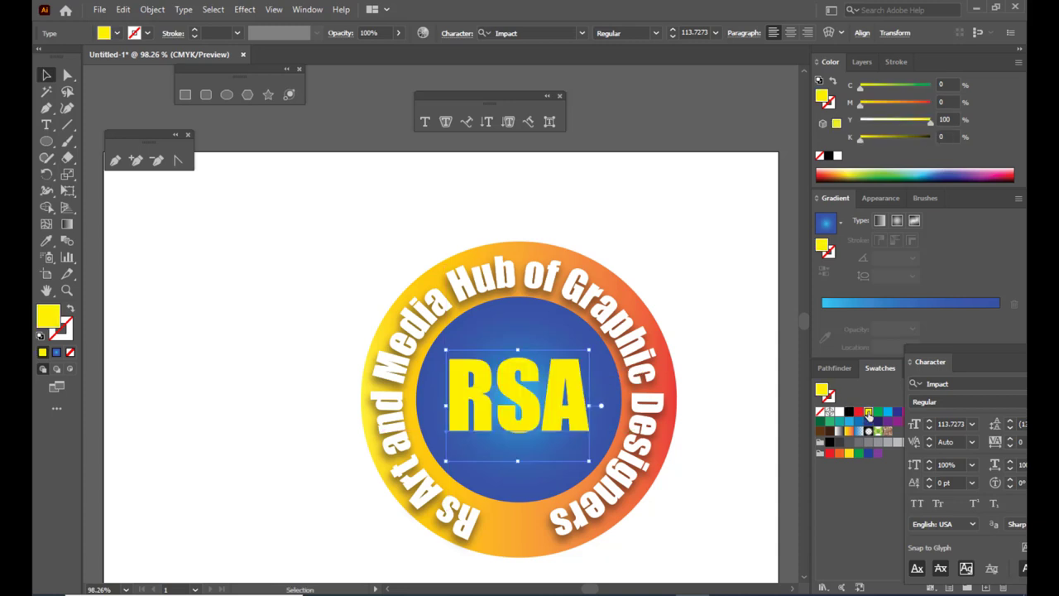
{"action": "left_click", "coordinate": [658, 258]}
{"action": "left_click_drag", "start_coordinate": [567, 370], "coordinate": [589, 351]}
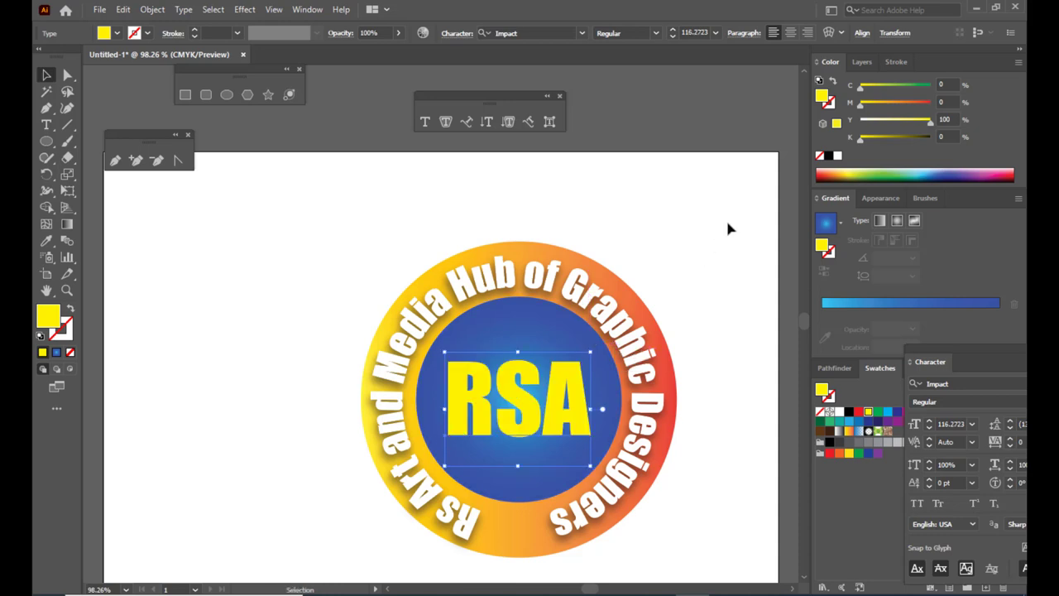
- Open Warp Options on RSA and trial a Bulge warp, easing the bend to -24%
{"action": "left_click", "coordinate": [828, 33]}
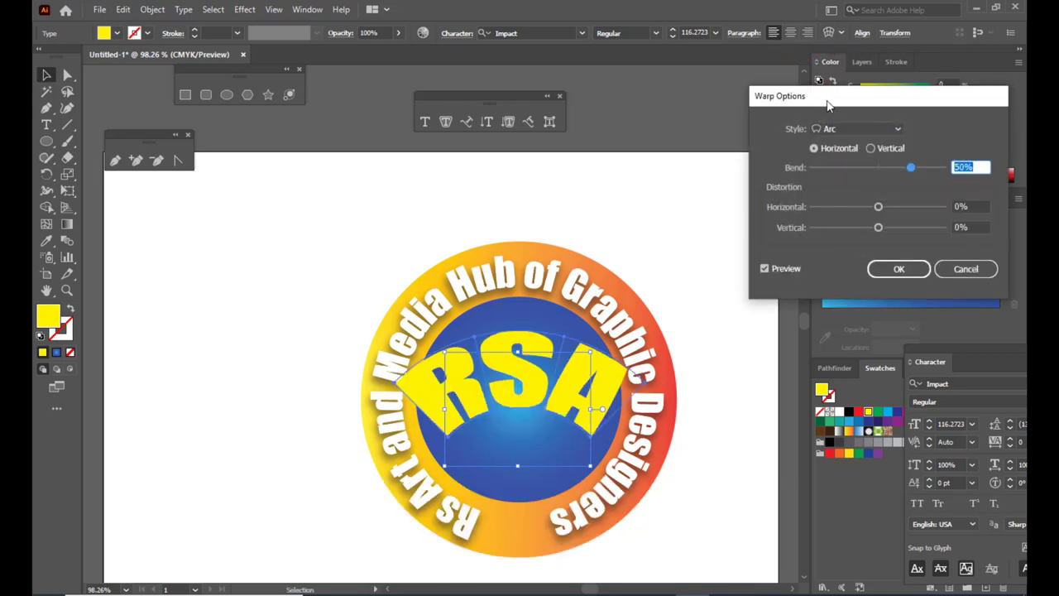
{"action": "left_click_drag", "start_coordinate": [828, 105], "coordinate": [704, 116]}
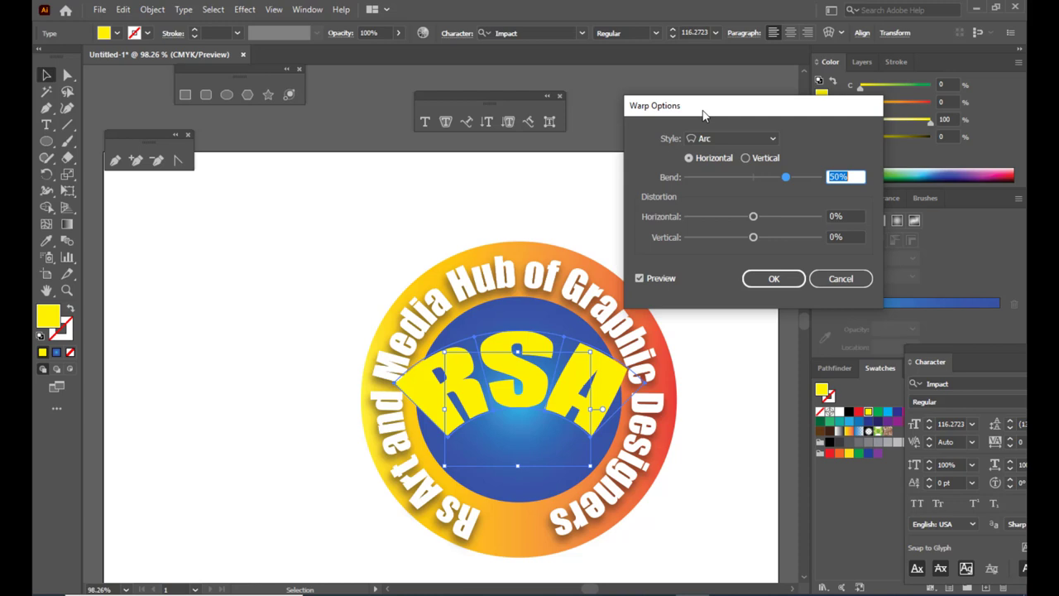
{"action": "left_click_drag", "start_coordinate": [704, 116], "coordinate": [729, 99]}
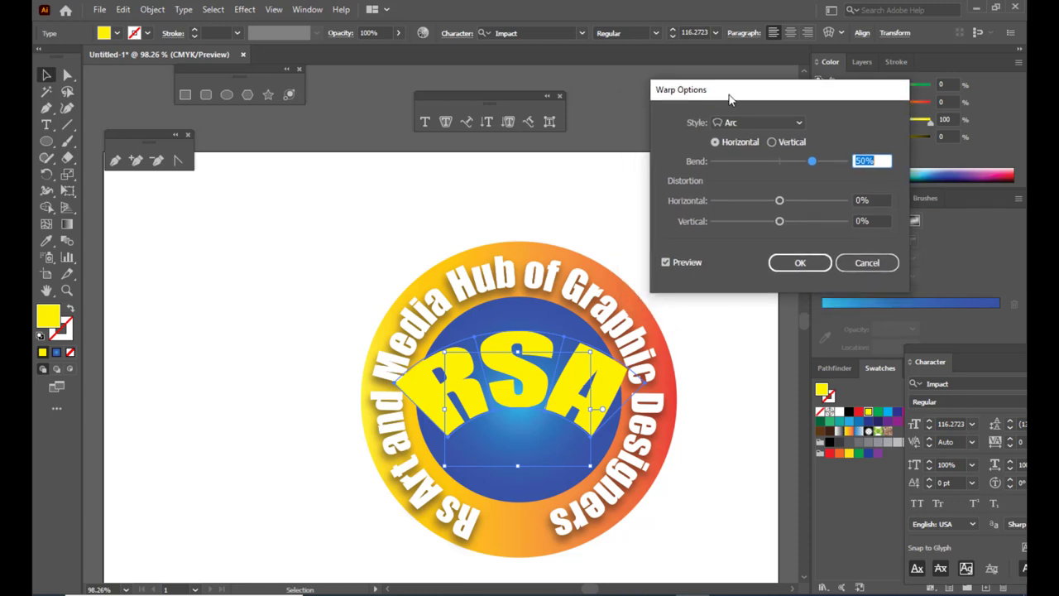
{"action": "left_click_drag", "start_coordinate": [730, 99], "coordinate": [712, 98]}
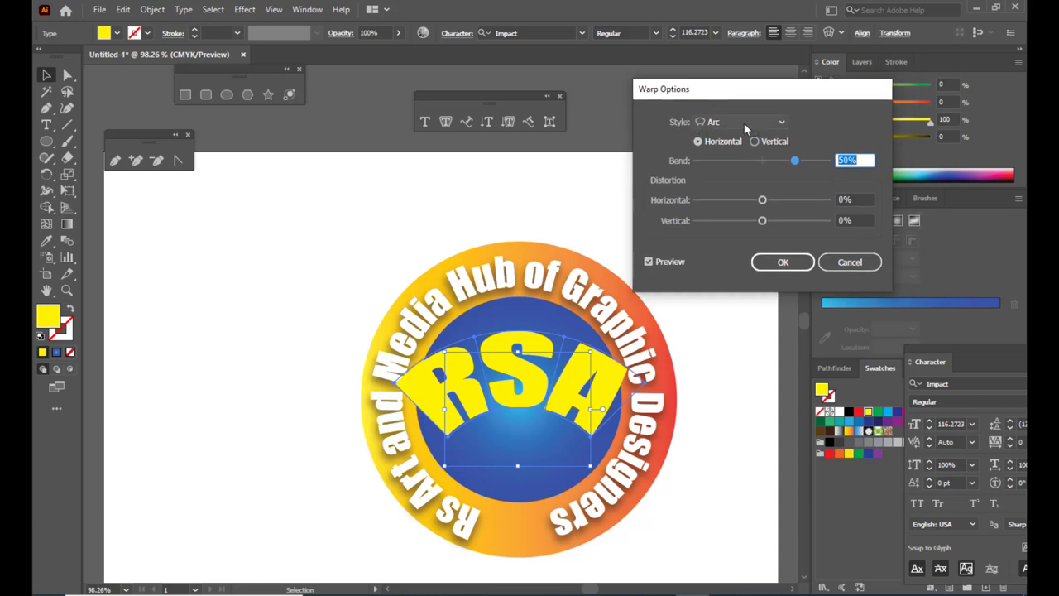
{"action": "left_click", "coordinate": [747, 121]}
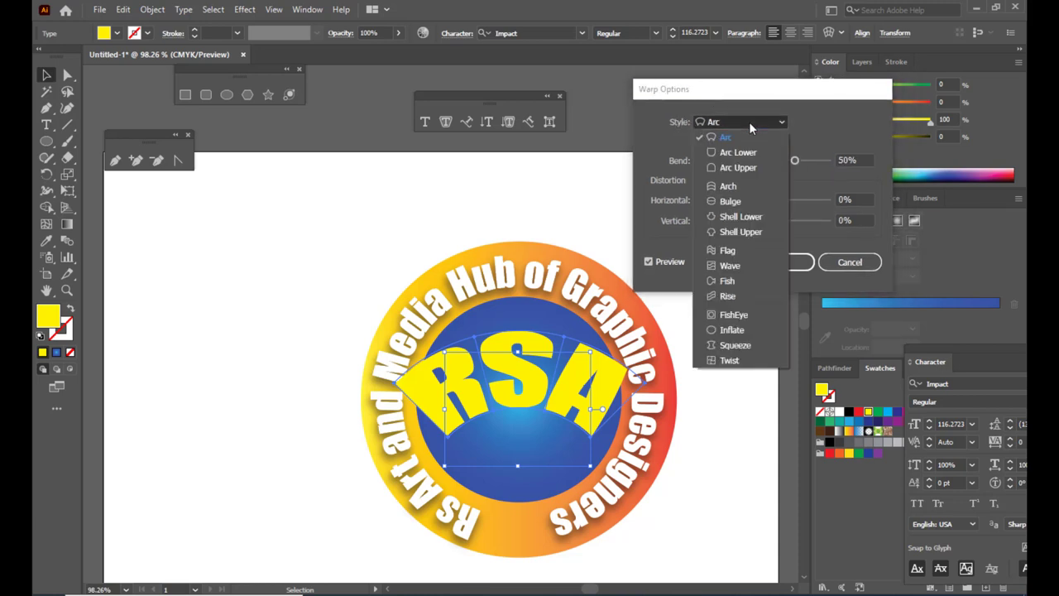
{"action": "left_click", "coordinate": [732, 201]}
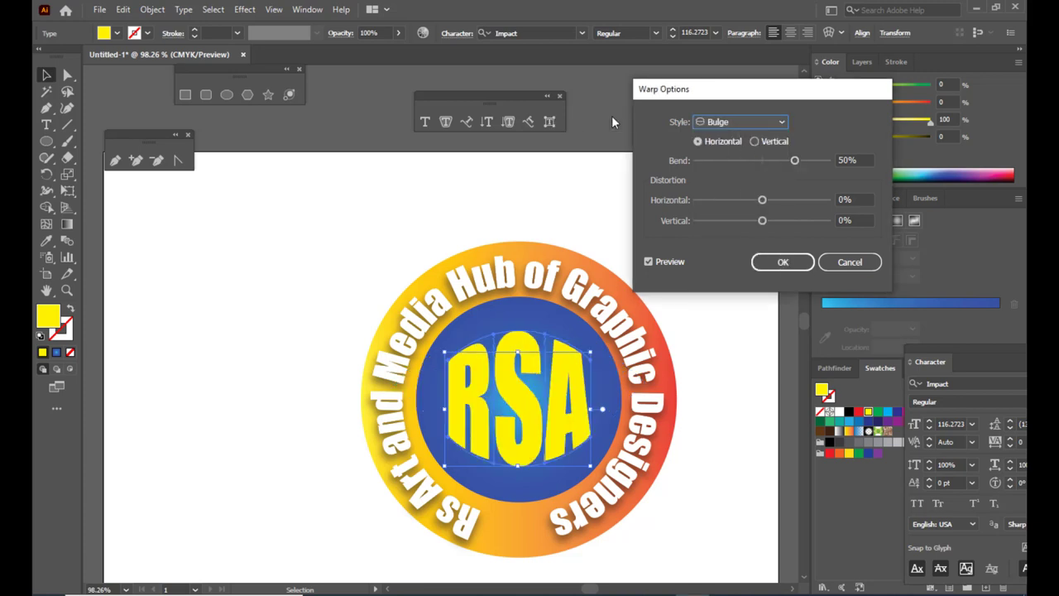
{"action": "left_click_drag", "start_coordinate": [795, 161], "coordinate": [744, 169]}
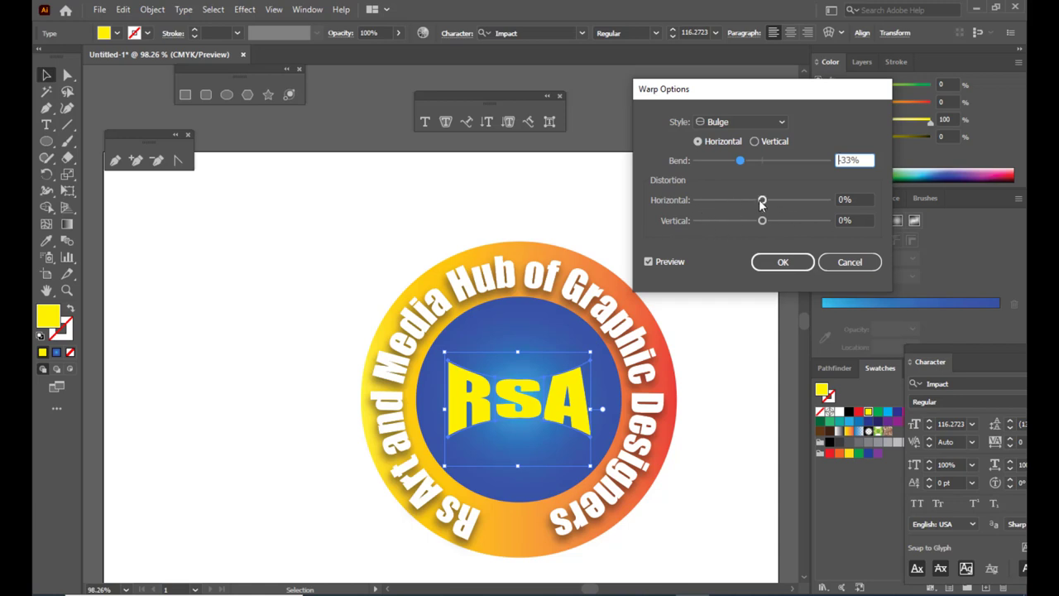
{"action": "left_click_drag", "start_coordinate": [764, 200], "coordinate": [776, 226]}
{"action": "left_click_drag", "start_coordinate": [736, 160], "coordinate": [747, 164]}
- Try the Flag and Fish warp styles, then cancel so RSA stays unwarped
{"action": "left_click", "coordinate": [749, 124]}
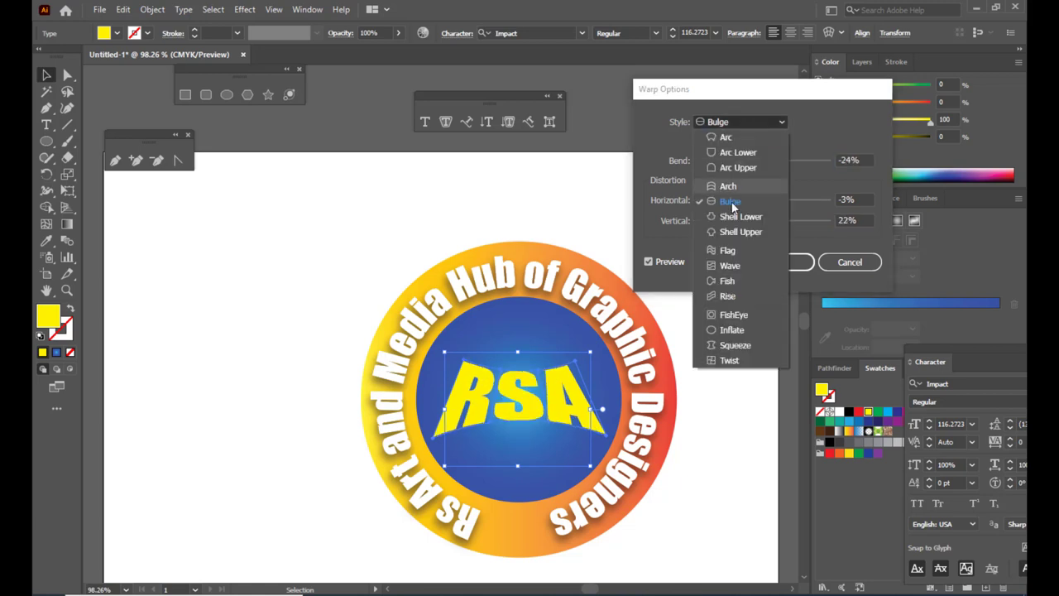
{"action": "left_click", "coordinate": [726, 248]}
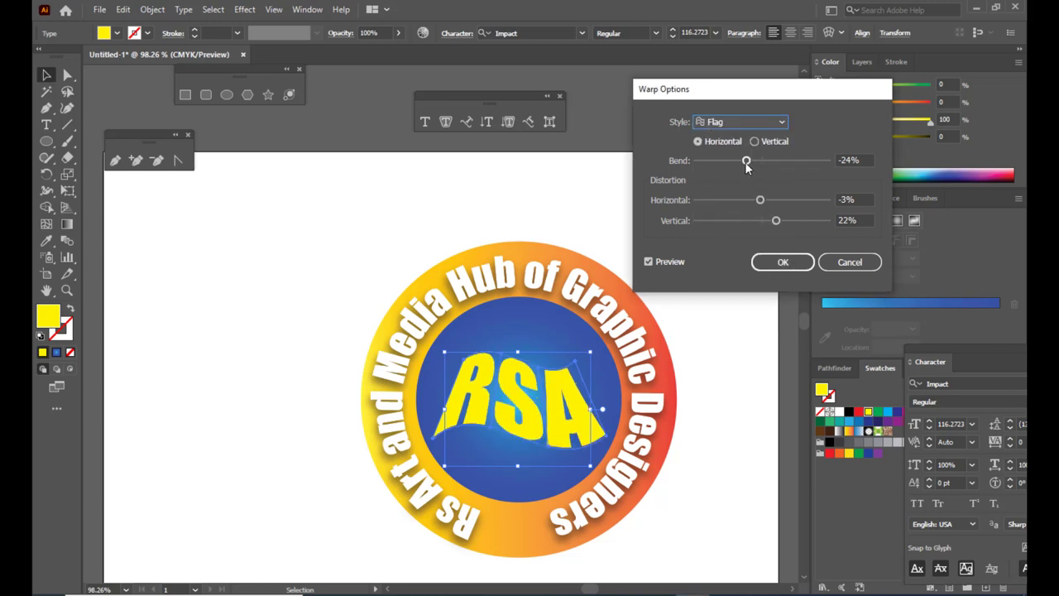
{"action": "mouse_move", "coordinate": [746, 160]}
{"action": "left_mouse_down"}
{"action": "mouse_move", "coordinate": [729, 162]}
{"action": "mouse_move", "coordinate": [743, 162]}
{"action": "left_mouse_up"}
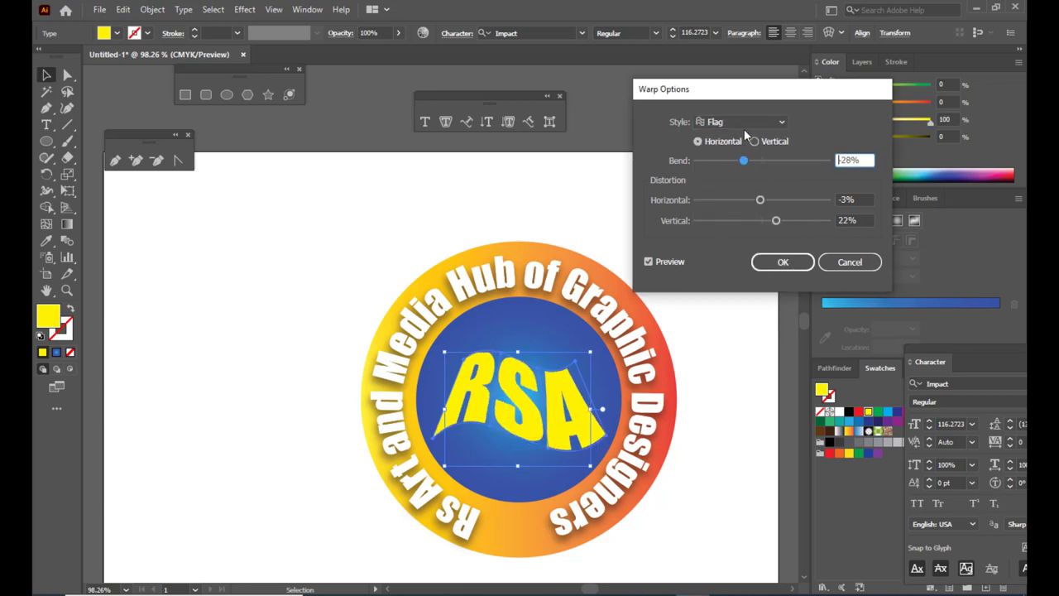
{"action": "left_click", "coordinate": [742, 124]}
{"action": "left_click", "coordinate": [735, 276]}
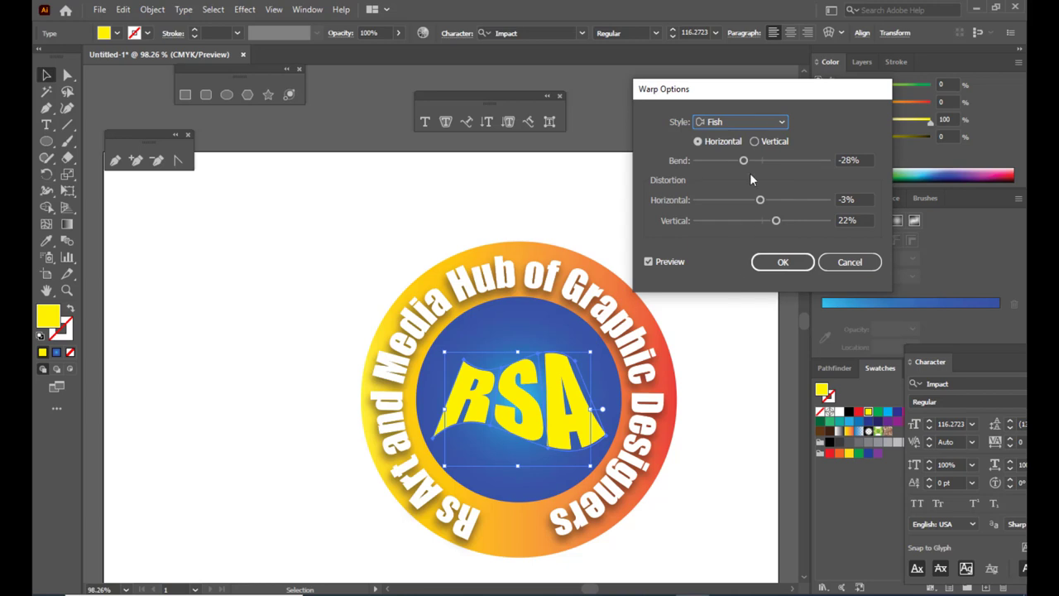
{"action": "key", "text": "Escape"}
{"action": "scroll", "coordinate": [590, 237], "scroll_direction": "down", "scroll_amount": 1}
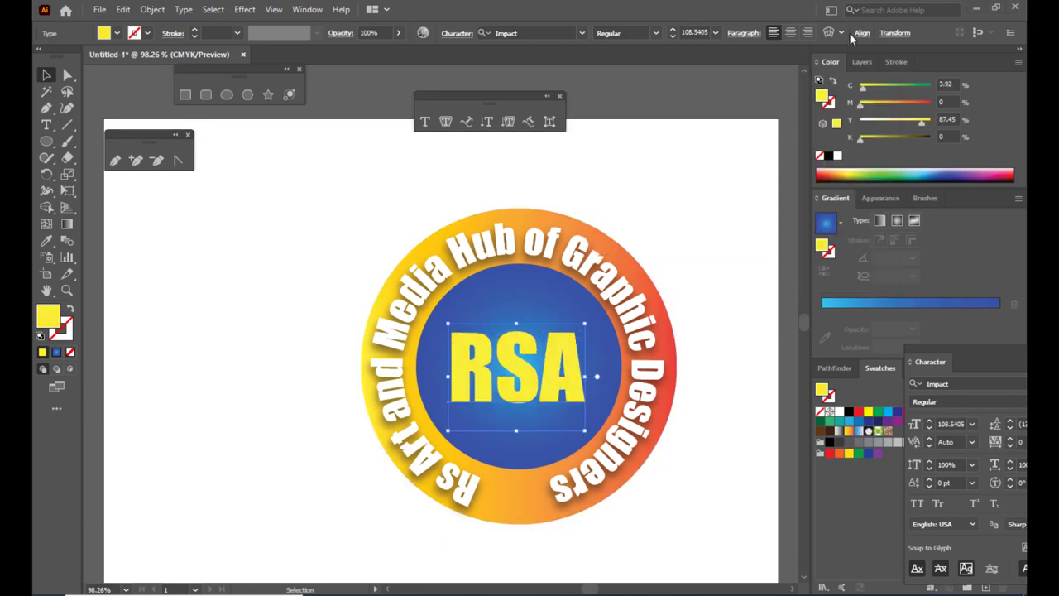
- Reopen Warp Options on RSA with the Bulge style and deepen the negative bend
{"action": "left_click", "coordinate": [828, 33]}
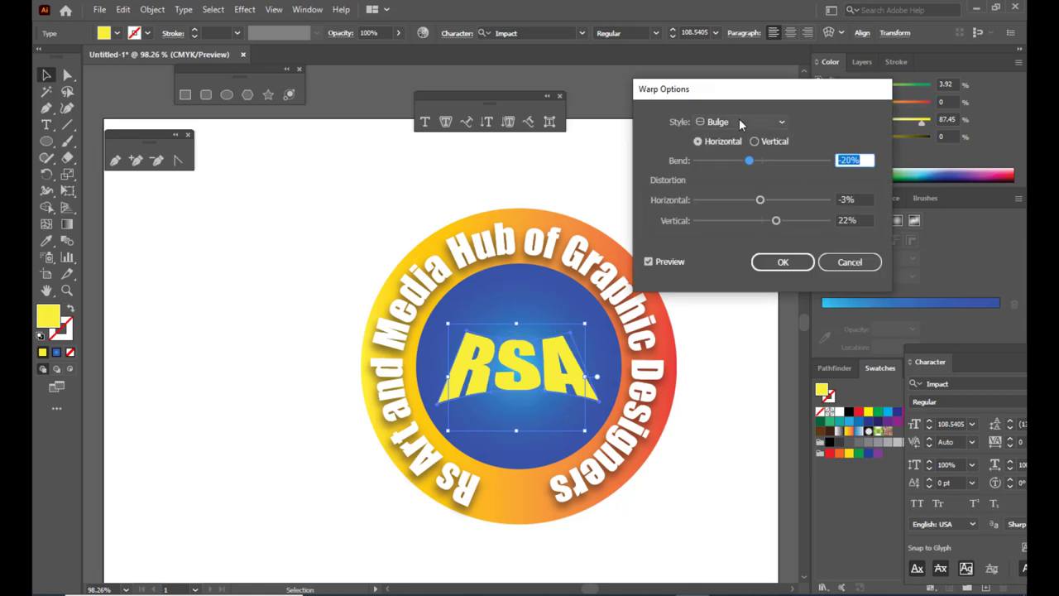
{"action": "left_click_drag", "start_coordinate": [742, 89], "coordinate": [723, 115]}
{"action": "left_click", "coordinate": [711, 147]}
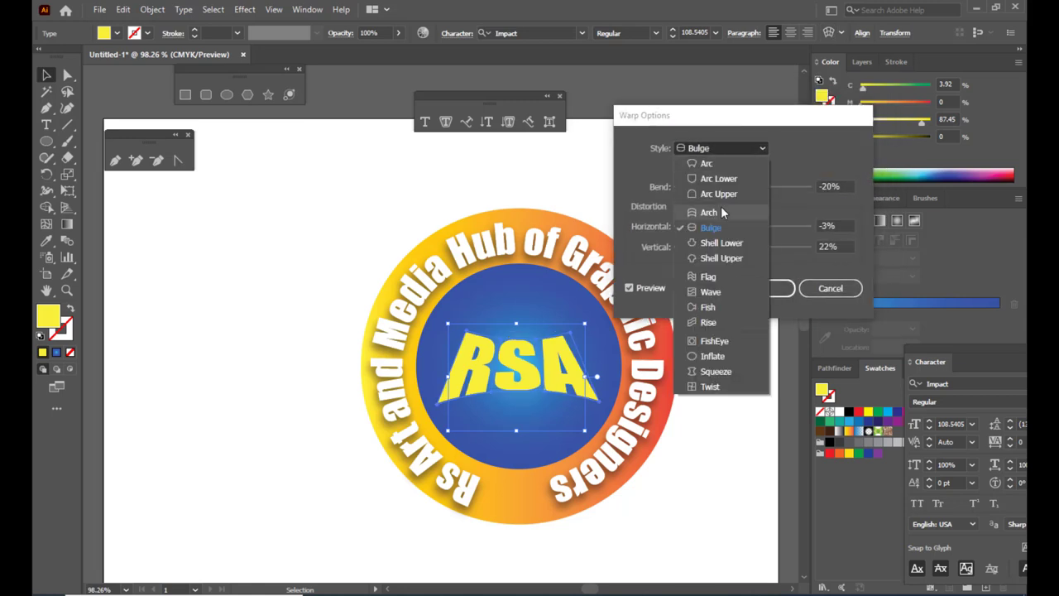
{"action": "left_click", "coordinate": [705, 234]}
{"action": "left_click_drag", "start_coordinate": [727, 125], "coordinate": [749, 116]}
{"action": "left_click_drag", "start_coordinate": [749, 184], "coordinate": [733, 186]}
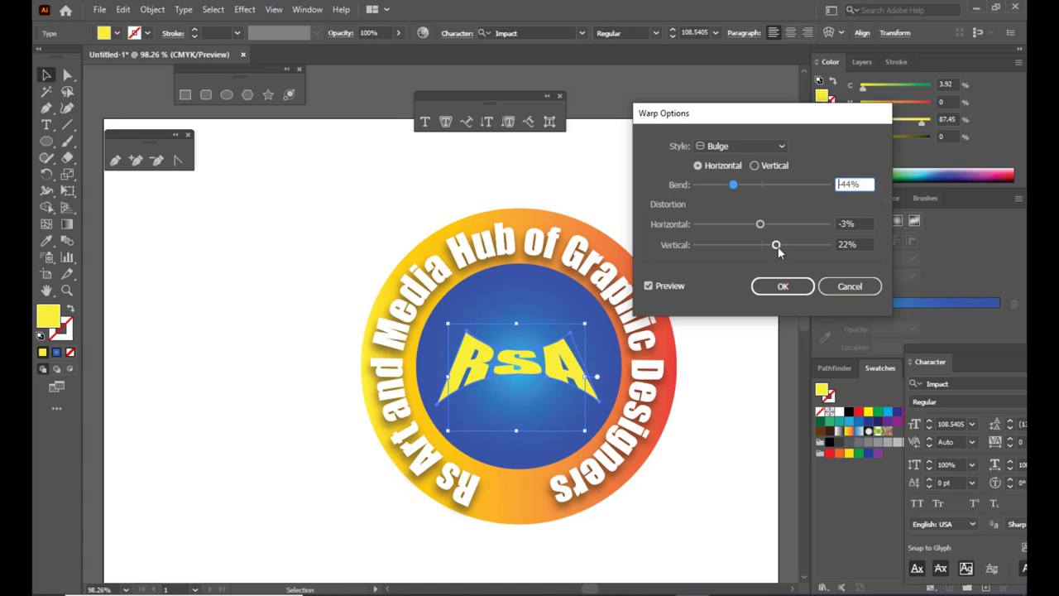
{"action": "left_click_drag", "start_coordinate": [777, 246], "coordinate": [761, 245]}
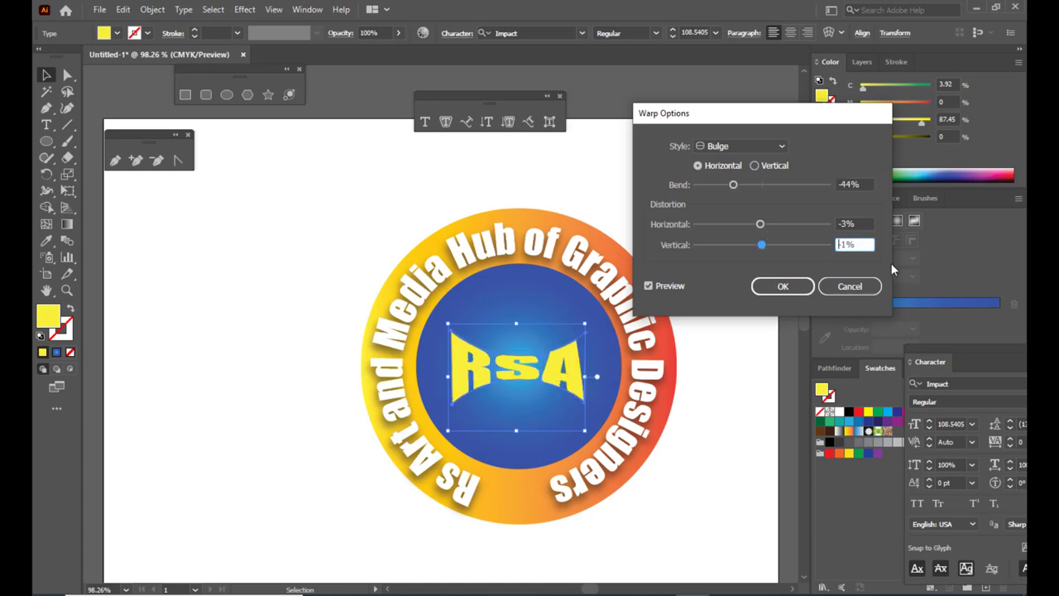
- Zero both distortions, set the bend to -34%, apply the warp, and enlarge RSA slightly
{"action": "key", "text": "shift+Tab"}
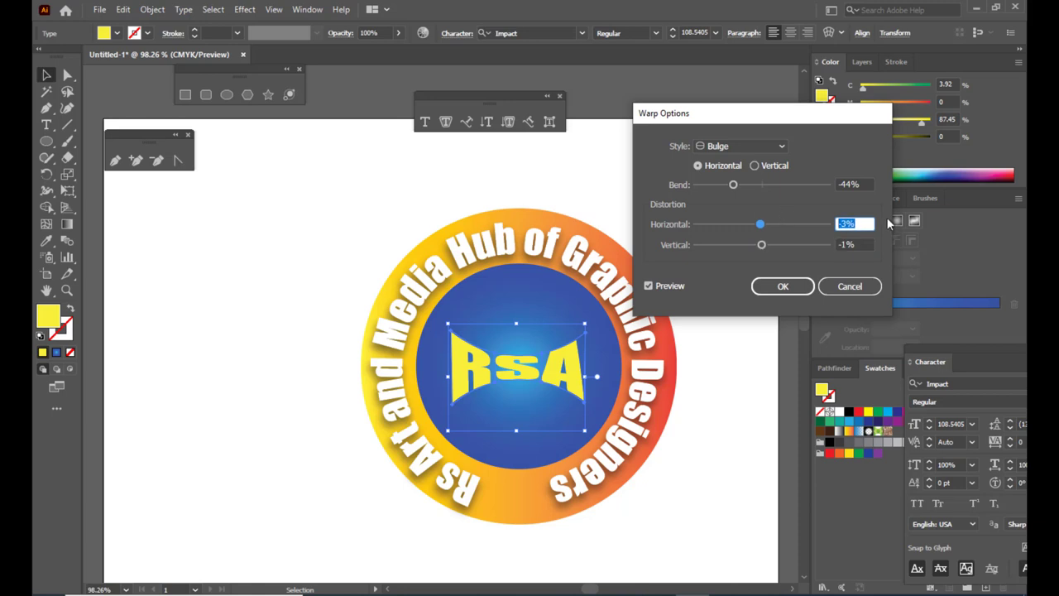
{"action": "type", "text": "0"}
{"action": "key", "text": "Tab"}
{"action": "type", "text": "0"}
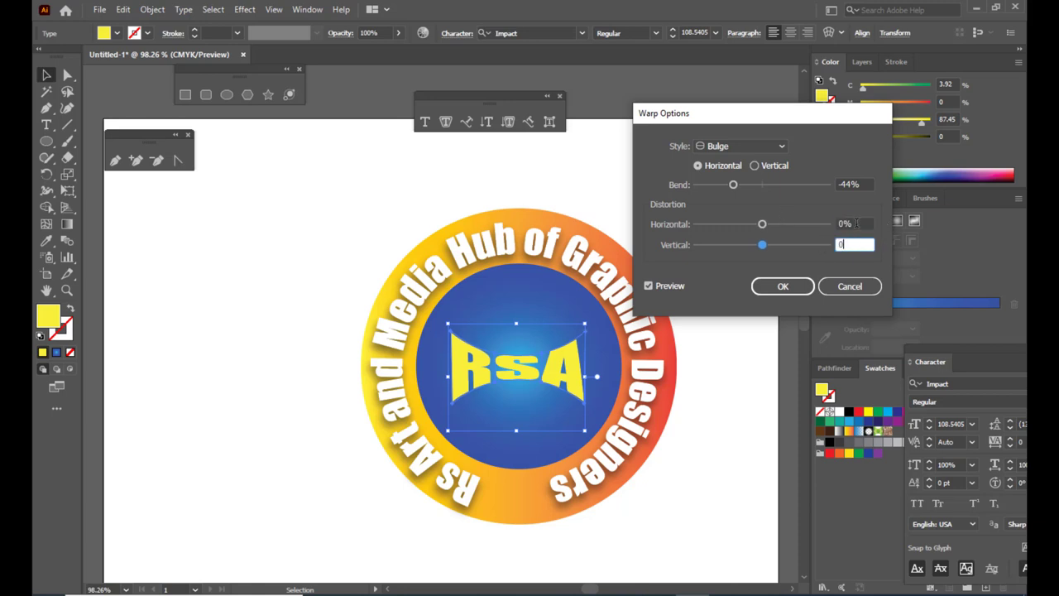
{"action": "left_click", "coordinate": [857, 223]}
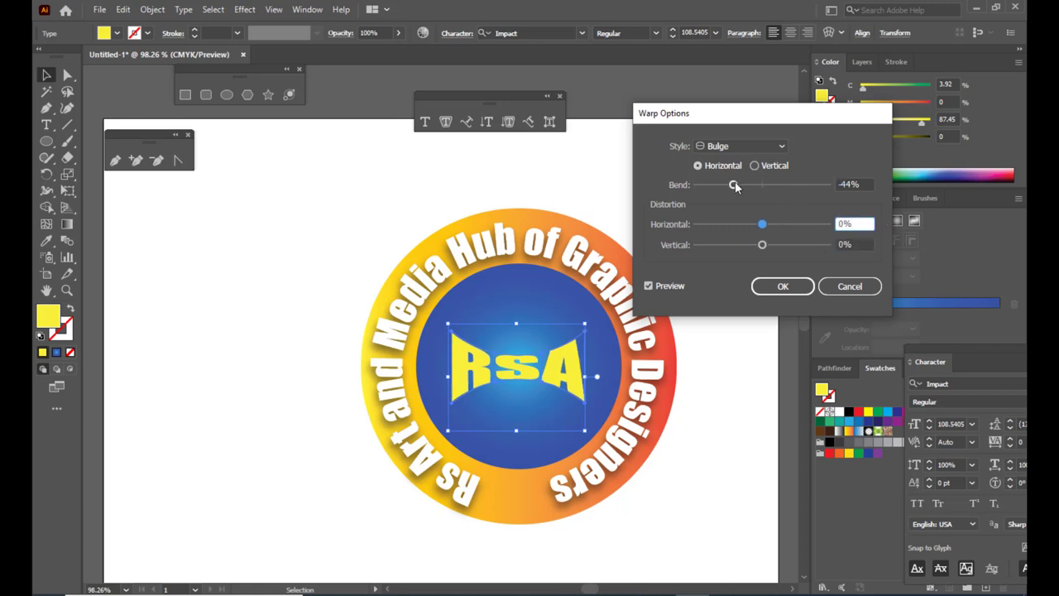
{"action": "left_click_drag", "start_coordinate": [735, 186], "coordinate": [740, 185]}
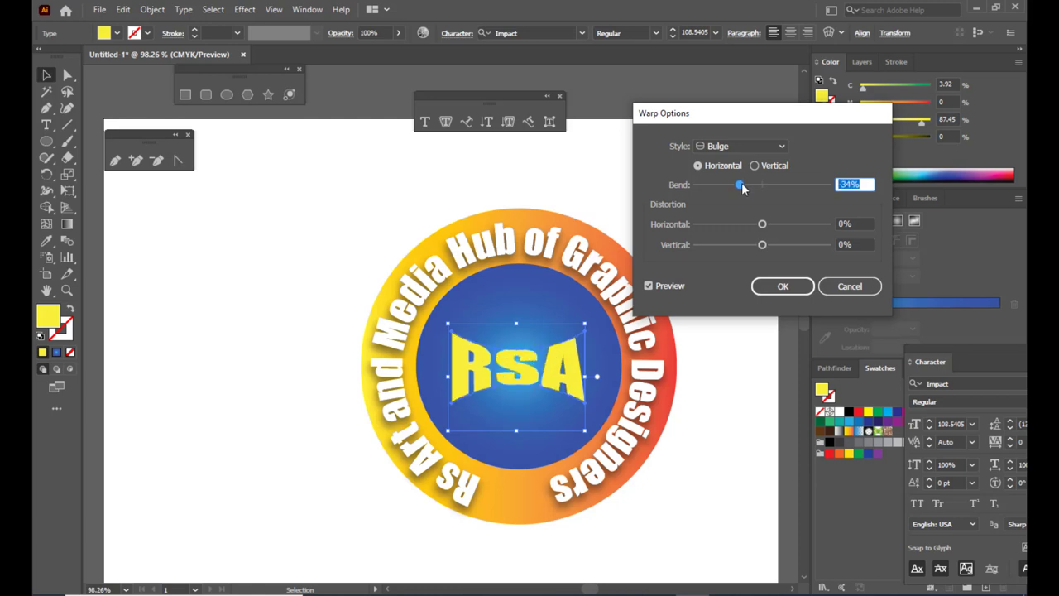
{"action": "left_click", "coordinate": [773, 285]}
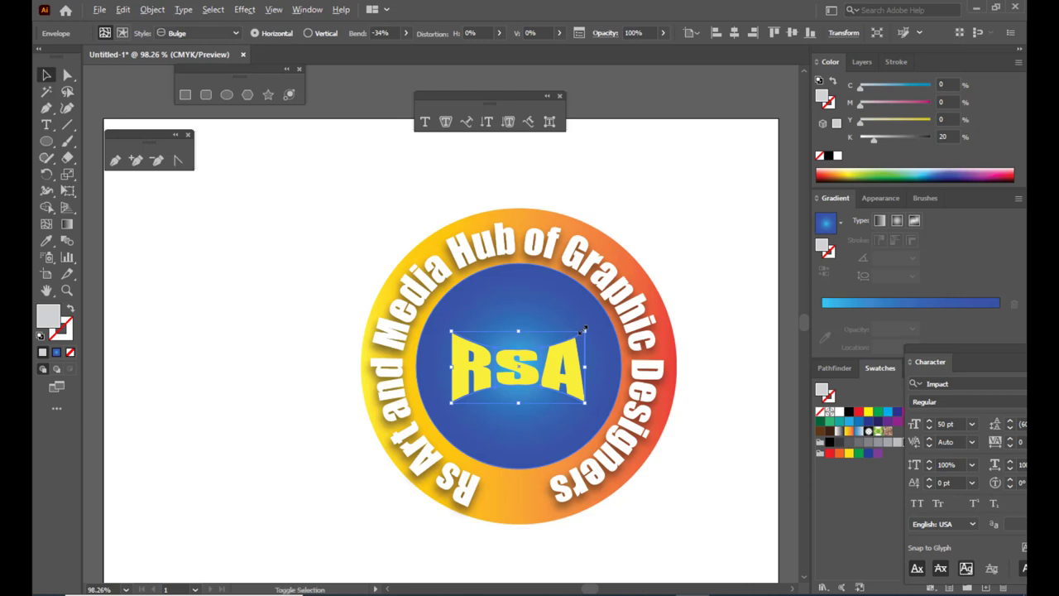
{"action": "left_click_drag", "start_coordinate": [583, 329], "coordinate": [590, 327]}
{"action": "left_click", "coordinate": [709, 326]}
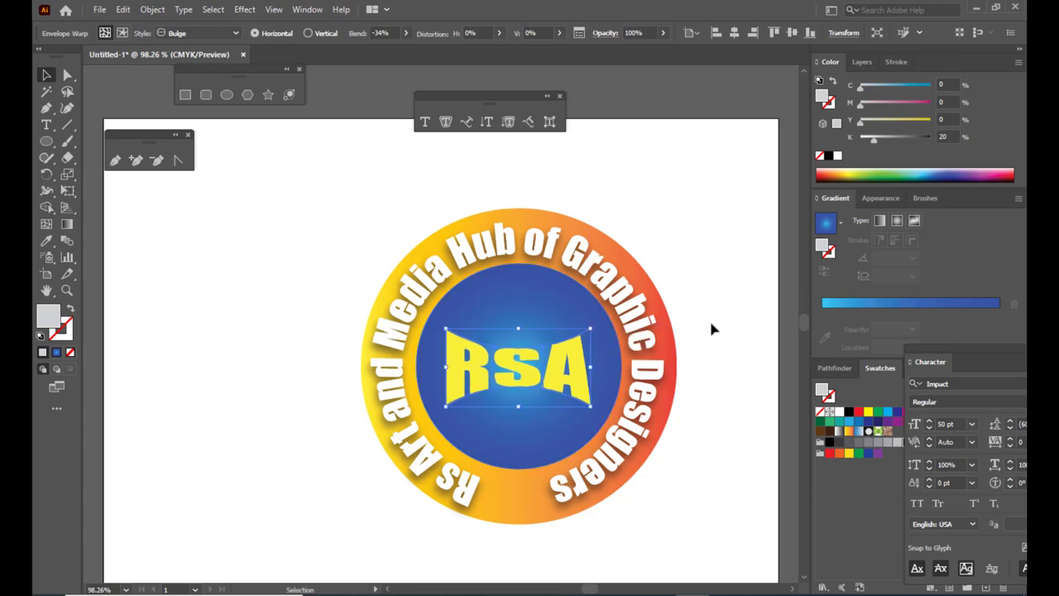
- Draw a circle beside the badge with no fill and a near-white #FAFBFC stroke
{"action": "left_click", "coordinate": [225, 94]}
{"action": "left_click_drag", "start_coordinate": [164, 213], "coordinate": [343, 362]}
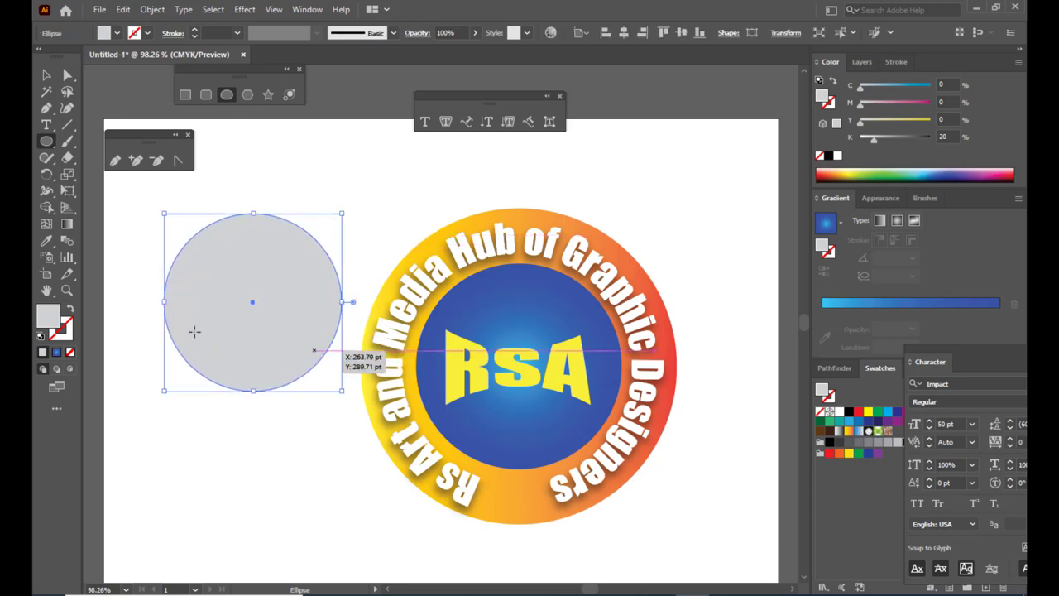
{"action": "left_click", "coordinate": [70, 310]}
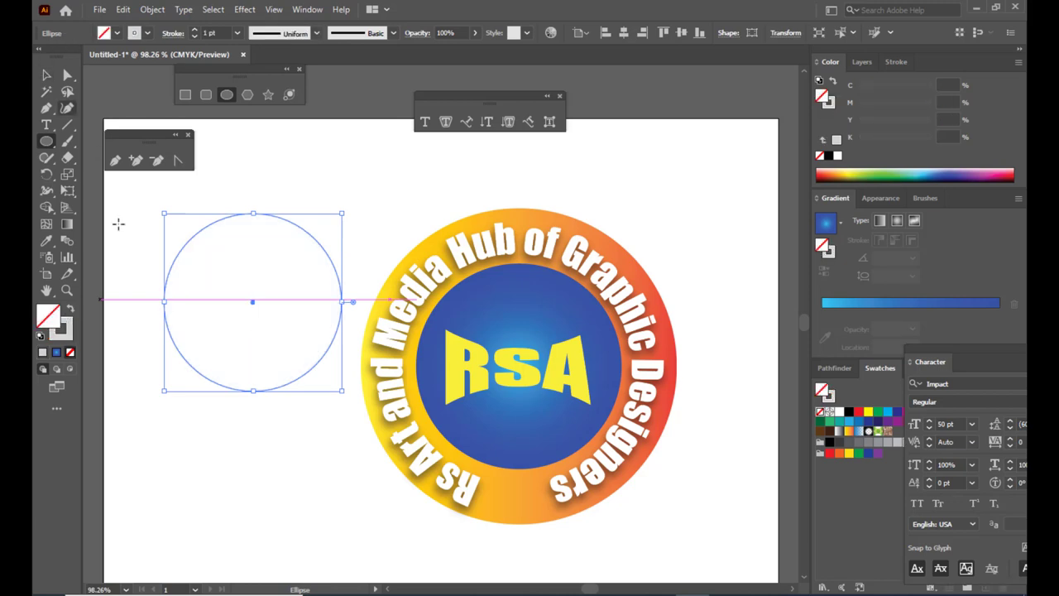
{"action": "double_click", "coordinate": [68, 337]}
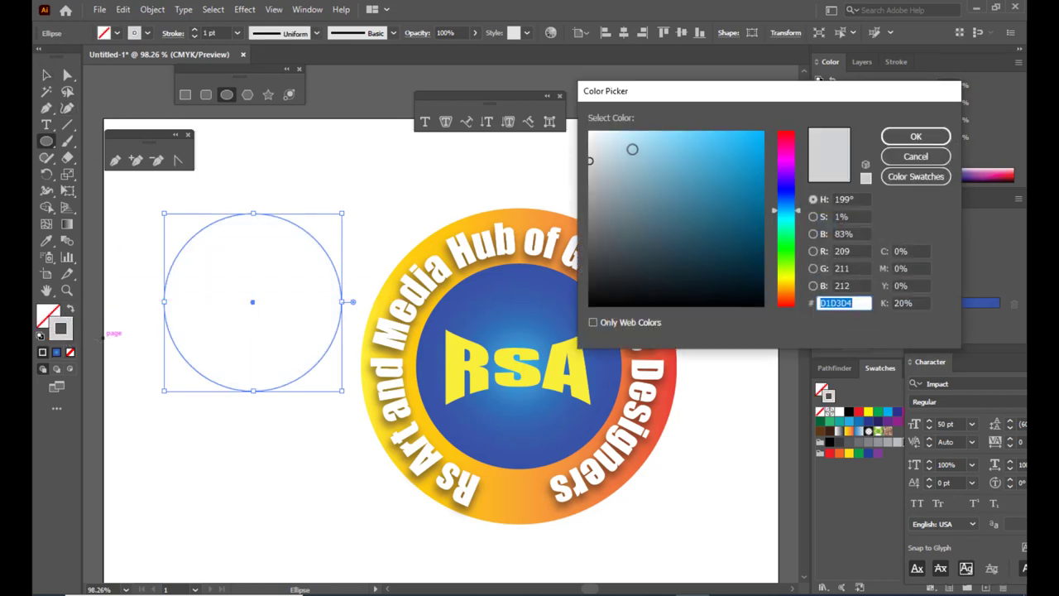
{"action": "mouse_move", "coordinate": [589, 162]}
{"action": "left_mouse_down"}
{"action": "mouse_move", "coordinate": [607, 139]}
{"action": "mouse_move", "coordinate": [591, 134]}
{"action": "left_mouse_up"}
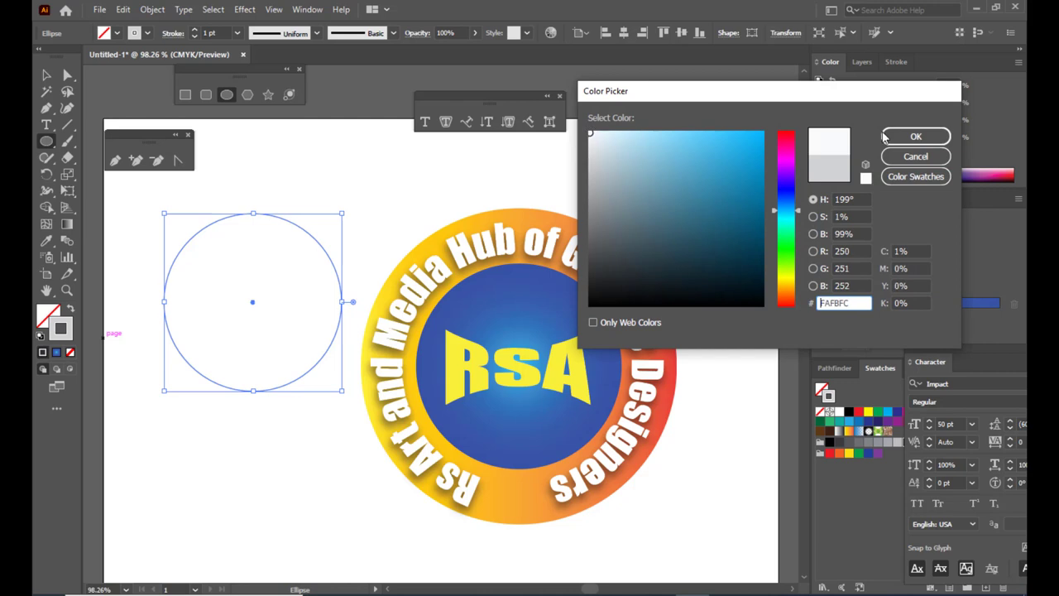
{"action": "left_click", "coordinate": [885, 137]}
- Move and enlarge the outline circle onto the badge's blue centre
{"action": "left_click", "coordinate": [46, 75]}
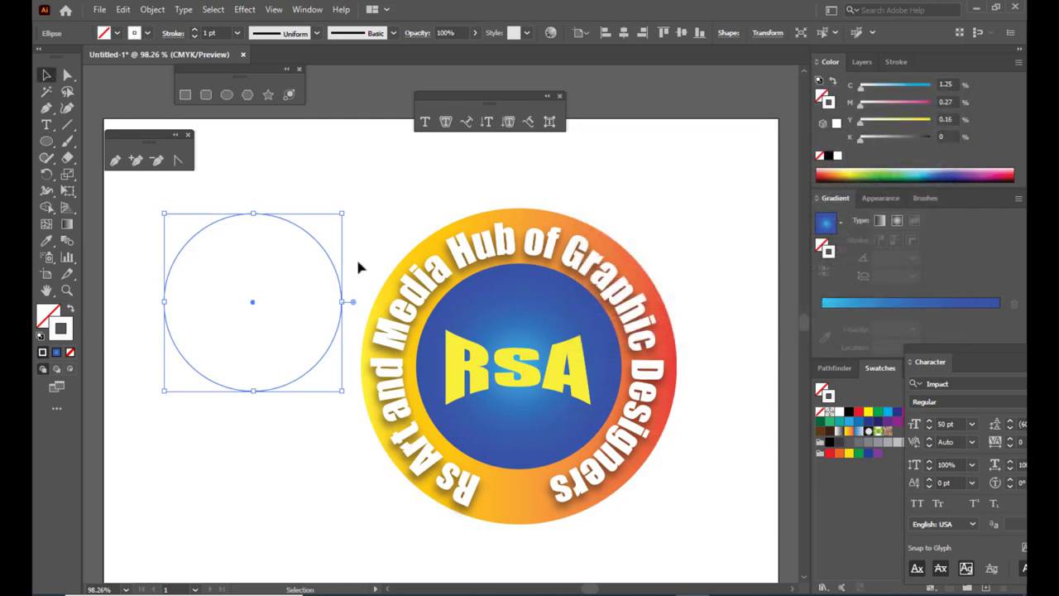
{"action": "left_click_drag", "start_coordinate": [327, 258], "coordinate": [594, 319]}
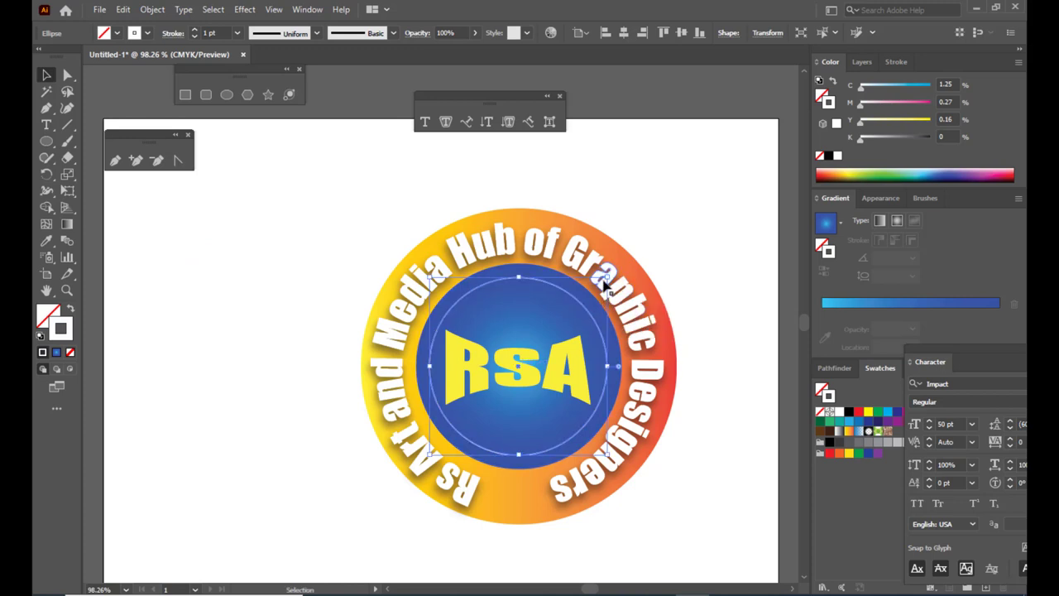
{"action": "left_click_drag", "start_coordinate": [605, 275], "coordinate": [620, 264]}
{"action": "left_click", "coordinate": [721, 214]}
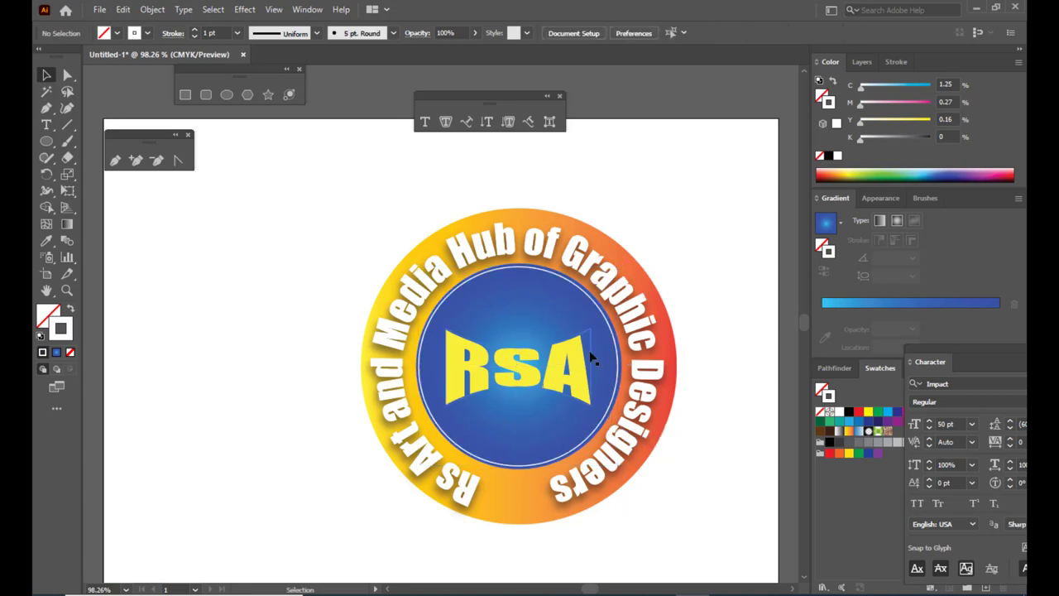
- Paste a copy of the blue inner circle in front and scale it down to about 237.84 pt
{"action": "left_click", "coordinate": [614, 314]}
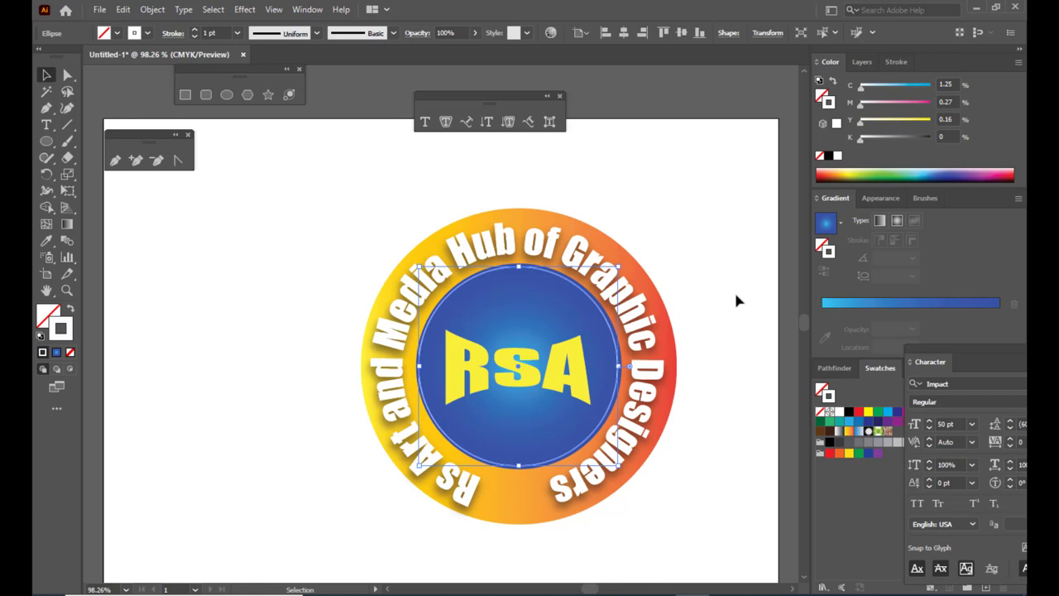
{"action": "key", "text": "a"}
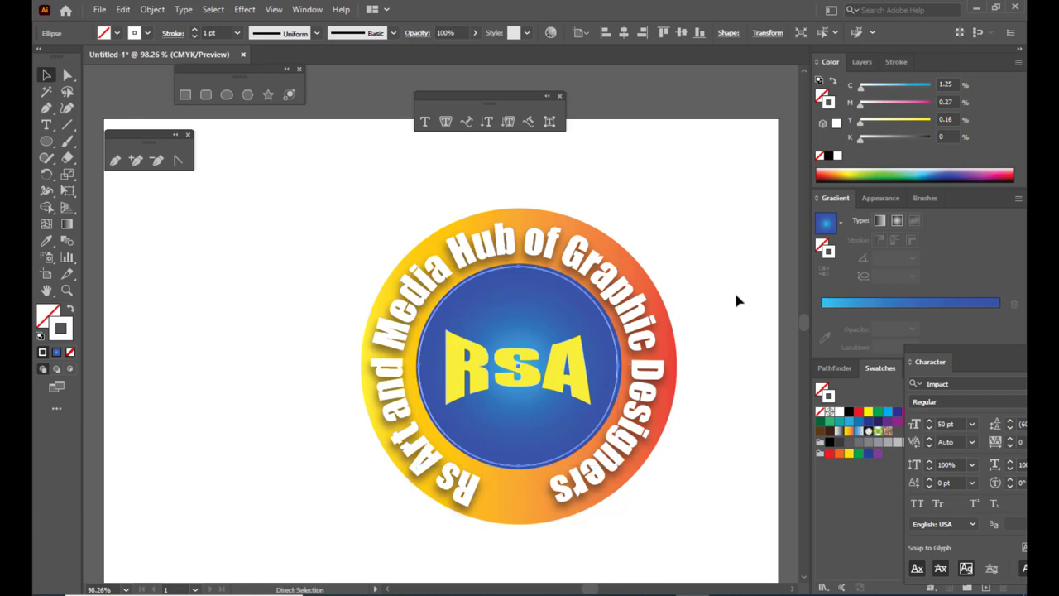
{"action": "key", "text": "ctrl+c"}
{"action": "key", "text": "ctrl+f"}
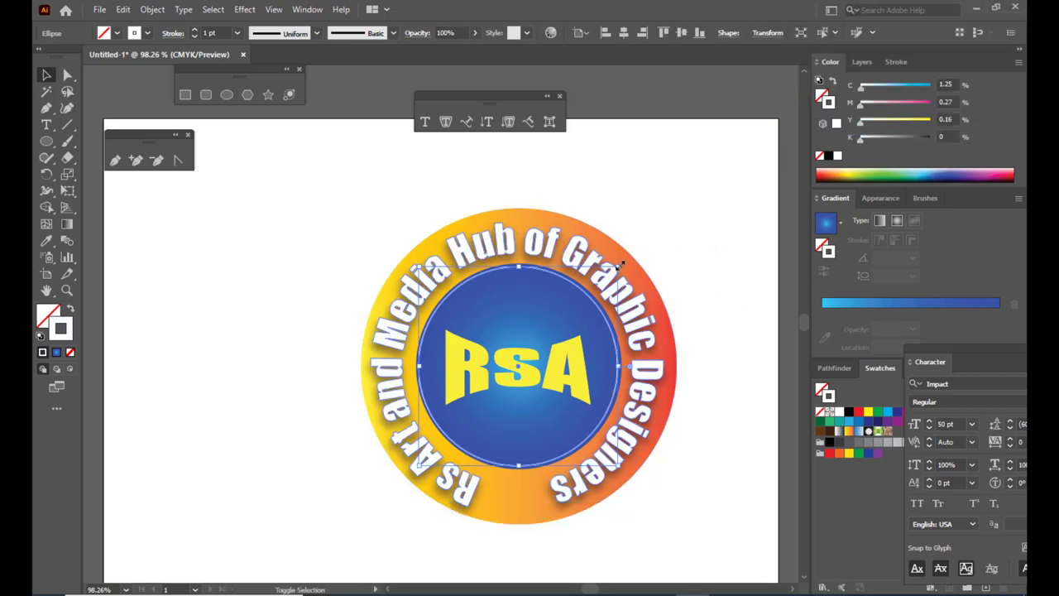
{"action": "left_click_drag", "start_coordinate": [622, 262], "coordinate": [612, 268]}
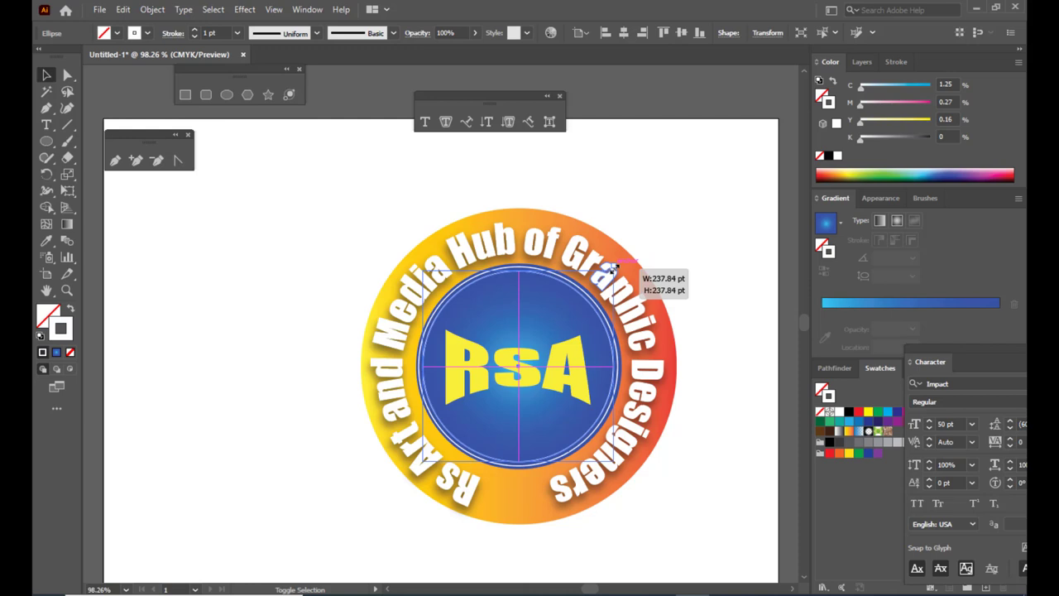
- Finish resizing the RSA badge's inner ring and deselect the badge
{"action": "left_click_drag", "start_coordinate": [614, 269], "coordinate": [614, 269]}
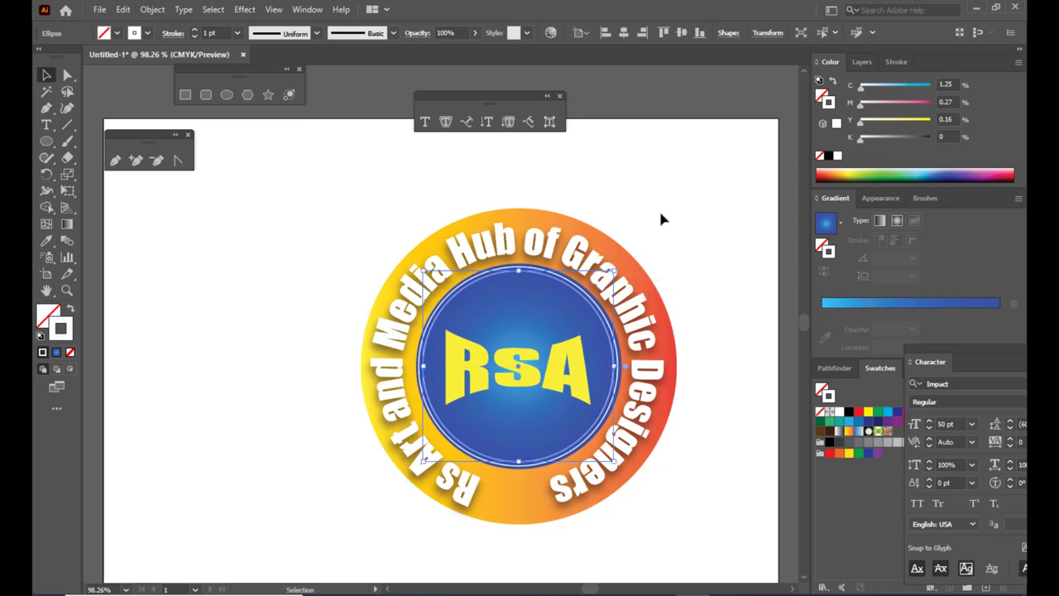
{"action": "left_click", "coordinate": [660, 209]}
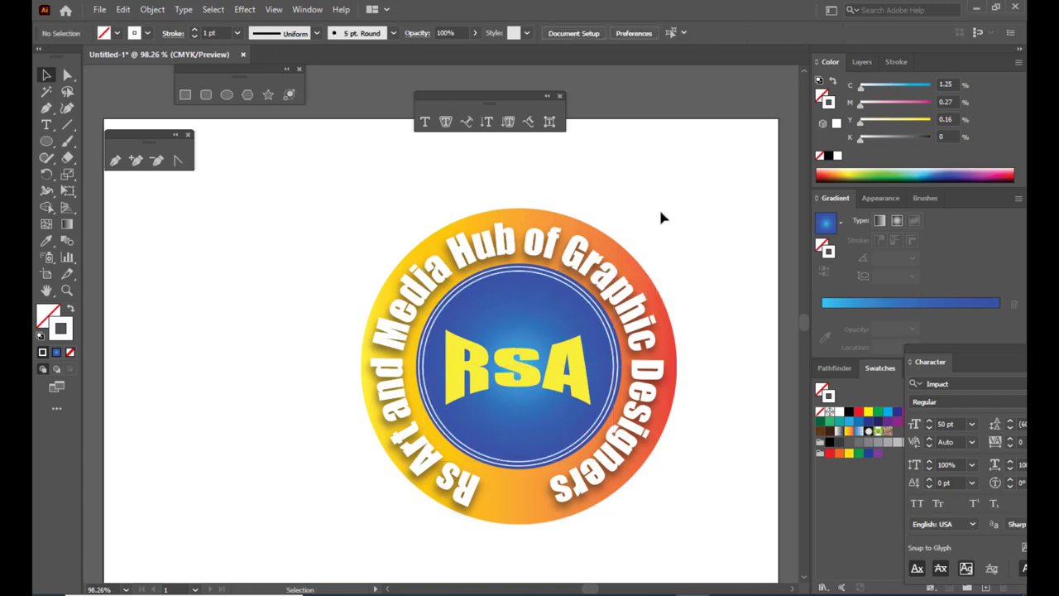
{"action": "scroll", "coordinate": [659, 216], "scroll_direction": "down", "scroll_amount": 1}
{"action": "scroll", "coordinate": [659, 216], "scroll_direction": "up", "scroll_amount": 2}
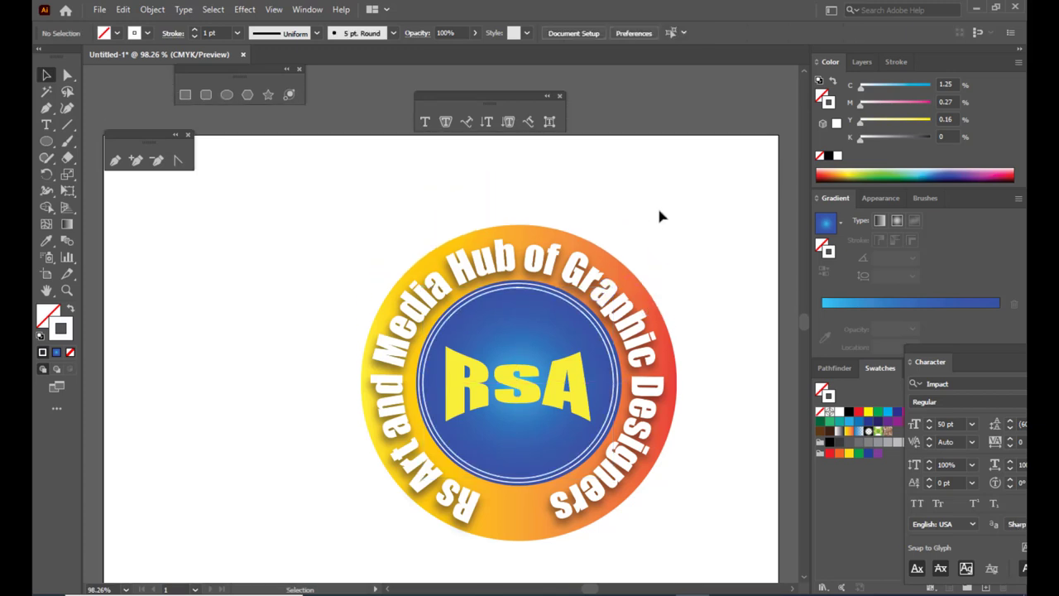
{"action": "scroll", "coordinate": [659, 216], "scroll_direction": "down", "scroll_amount": 1}
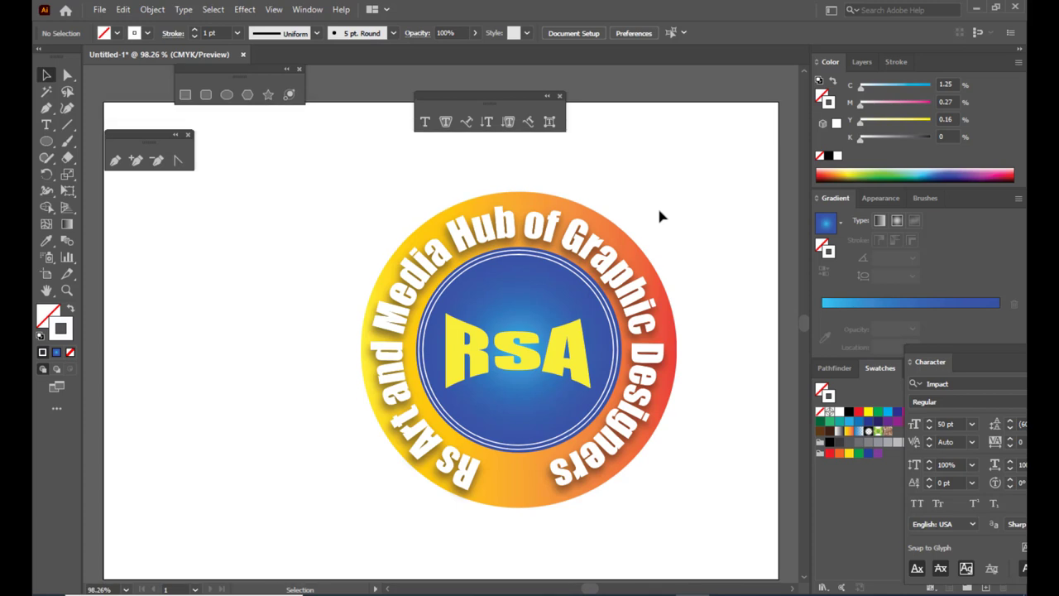
- Zoom out, move the RSA badge slightly left and enlarge it about its centre
{"action": "key", "text": "ctrl+minus"}
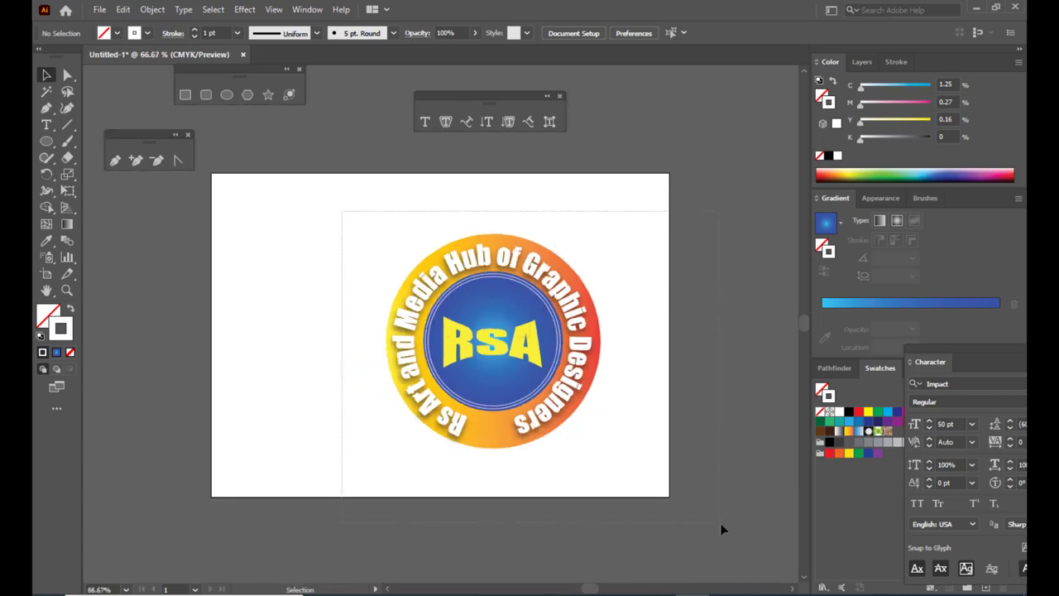
{"action": "left_click", "coordinate": [603, 226]}
{"action": "mouse_move", "coordinate": [603, 226]}
{"action": "left_mouse_down"}
{"action": "mouse_move", "coordinate": [571, 225]}
{"action": "mouse_move", "coordinate": [588, 213]}
{"action": "left_mouse_up"}
{"action": "left_click_drag", "start_coordinate": [530, 253], "coordinate": [511, 256]}
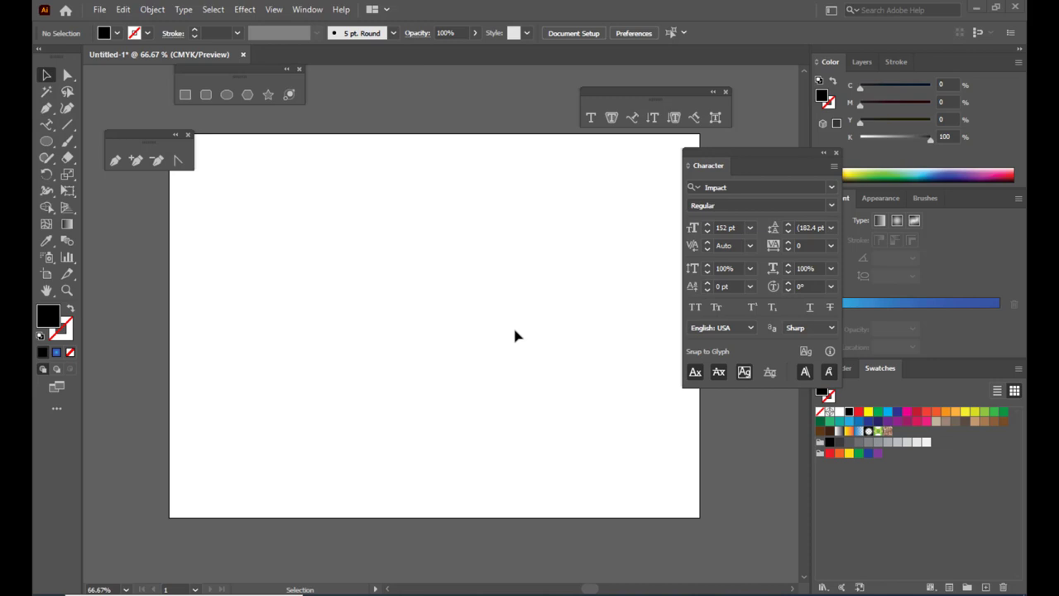
- Draw a large circle with the Ellipse tool and make it stroke-only with no fill
{"action": "left_click", "coordinate": [226, 94]}
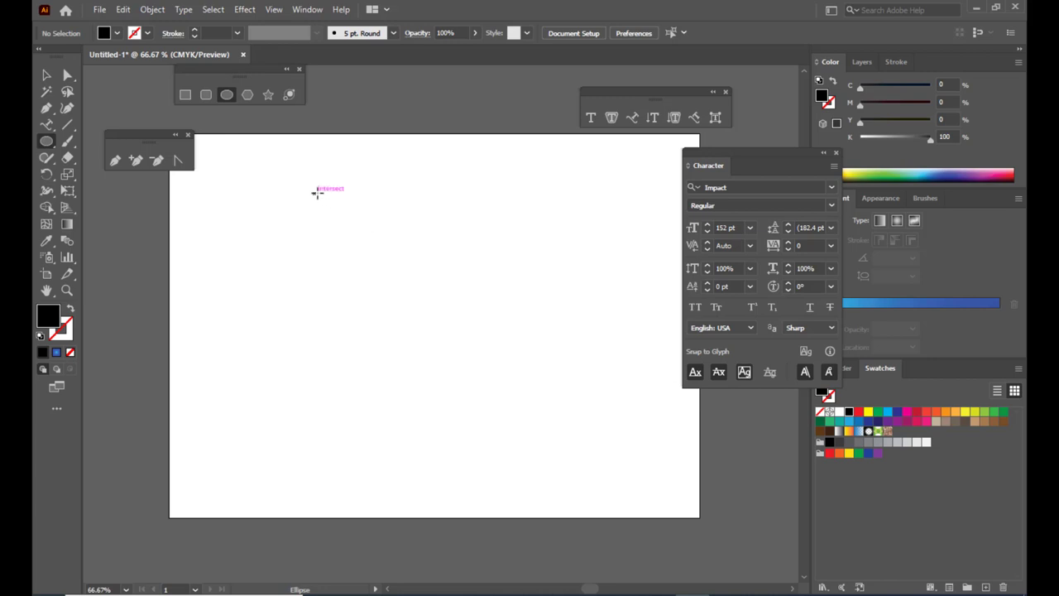
{"action": "left_click_drag", "start_coordinate": [317, 194], "coordinate": [566, 442]}
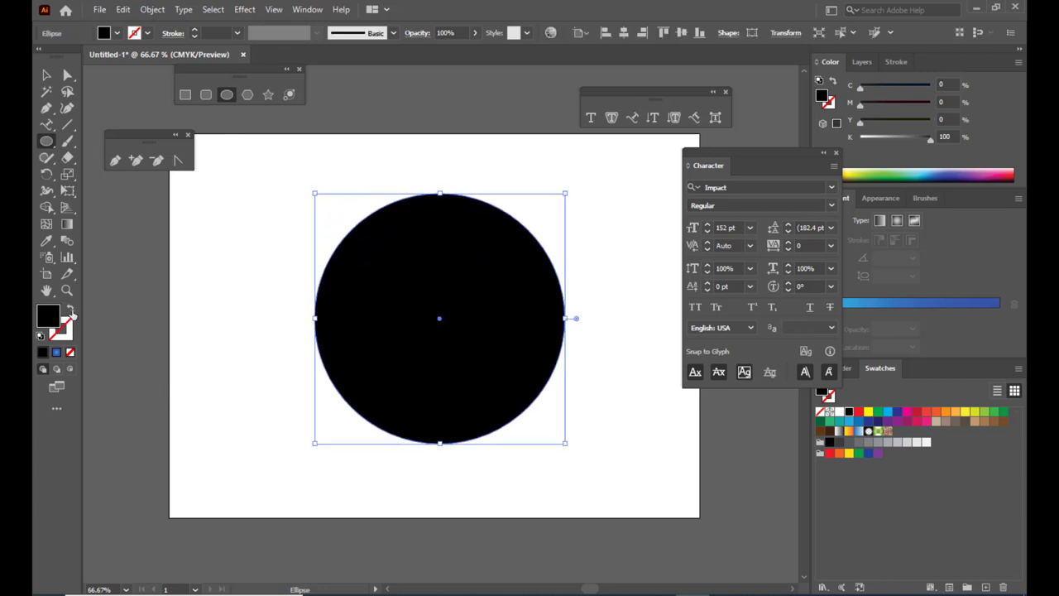
{"action": "left_click", "coordinate": [71, 312]}
{"action": "left_click", "coordinate": [68, 339]}
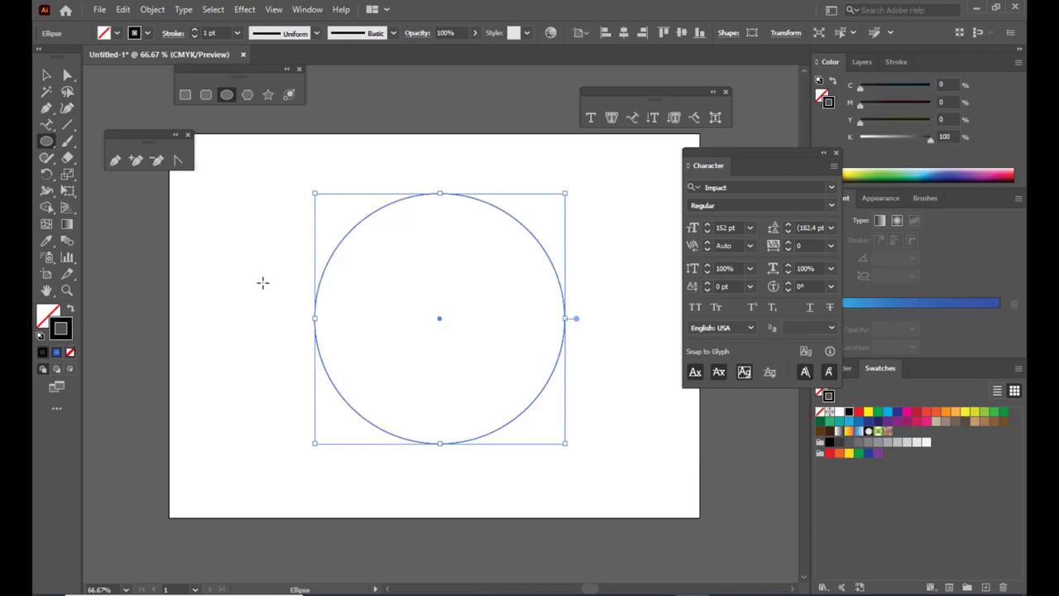
- Cut the circle's path at its right and left anchor points
{"action": "left_click", "coordinate": [68, 74]}
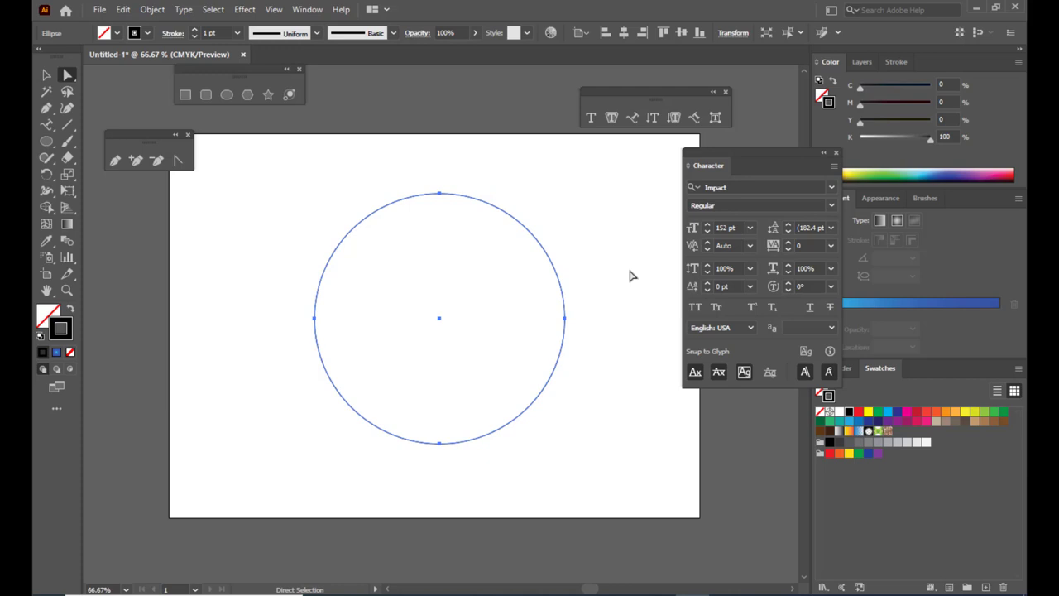
{"action": "left_click", "coordinate": [565, 319]}
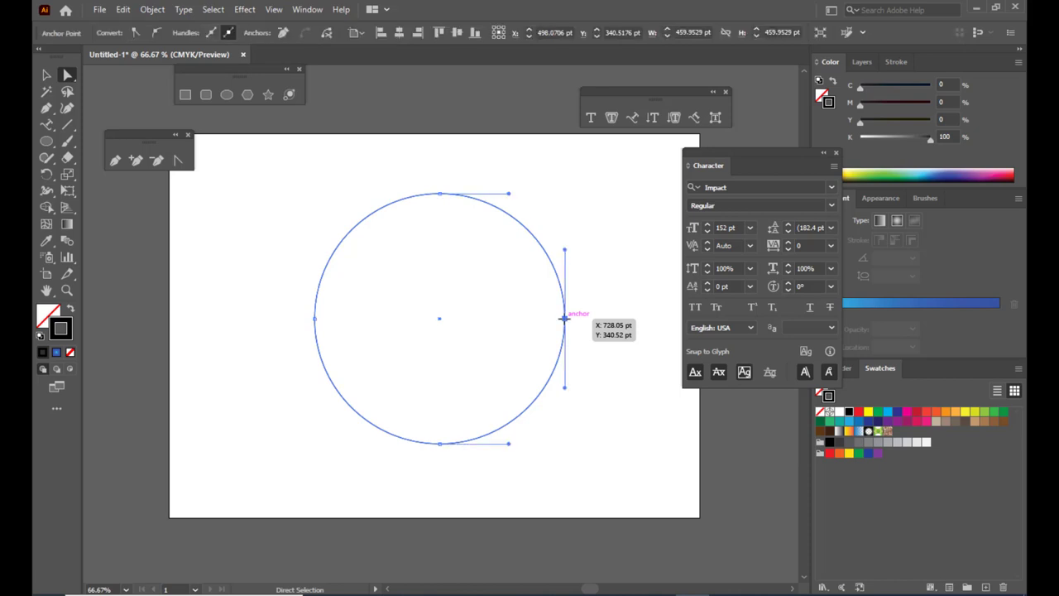
{"action": "left_click", "coordinate": [326, 34]}
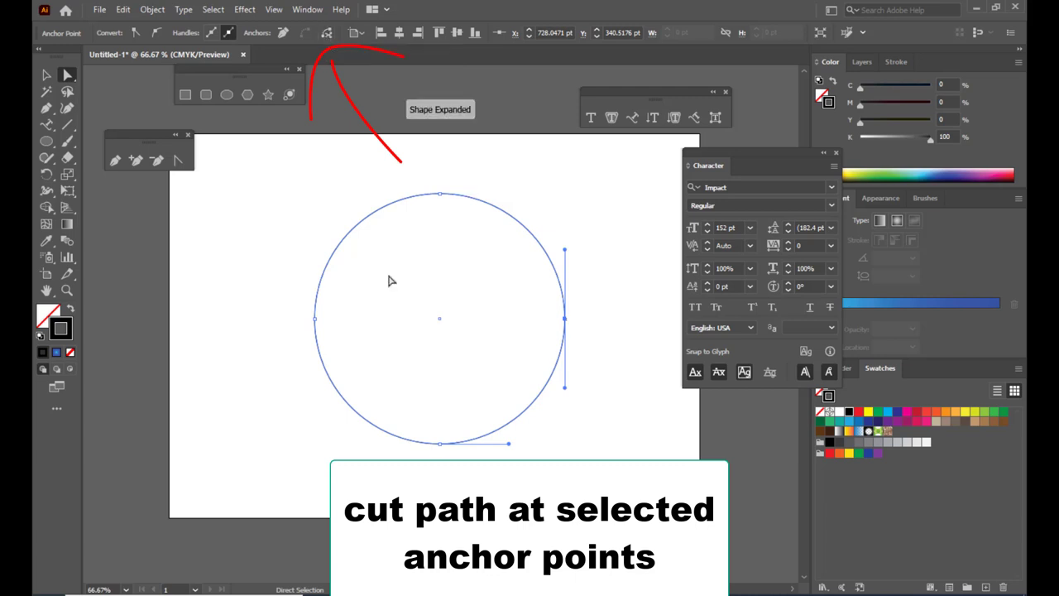
{"action": "left_click", "coordinate": [315, 319]}
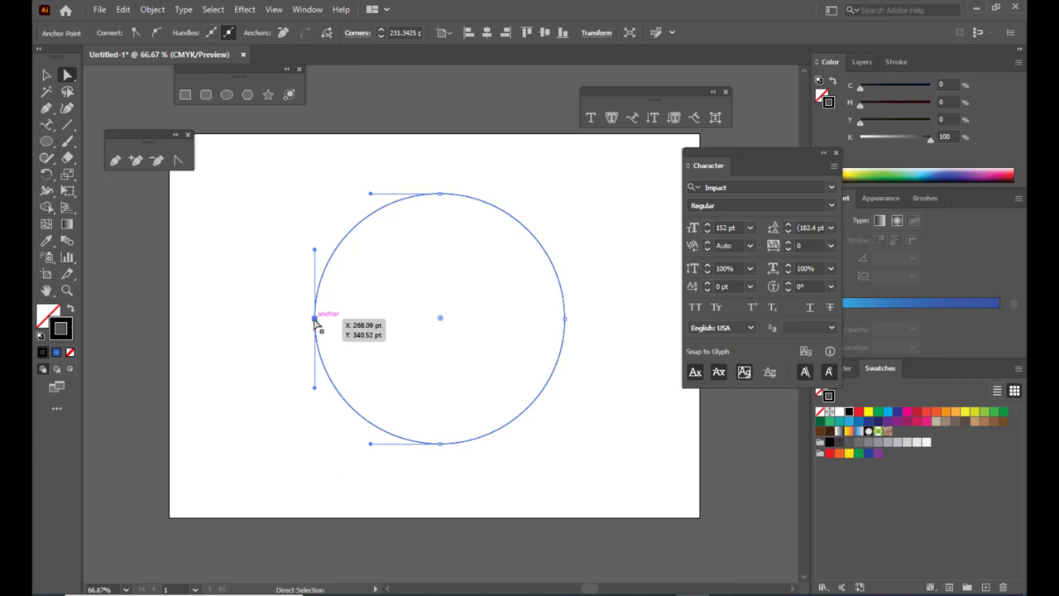
{"action": "left_click", "coordinate": [327, 33]}
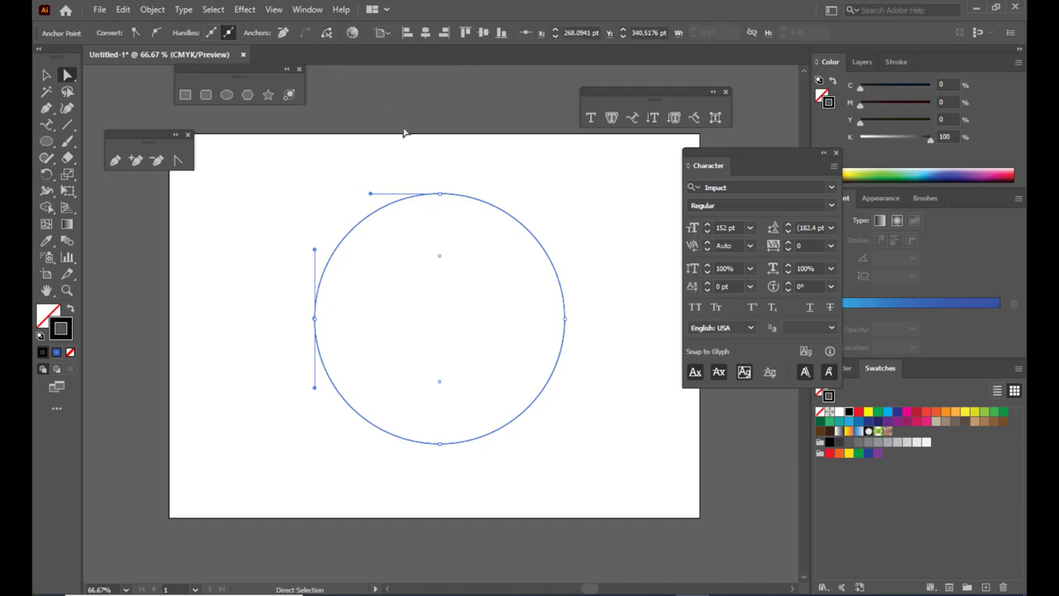
{"action": "key", "text": "ctrl+shift+a"}
{"action": "left_click", "coordinate": [46, 75]}
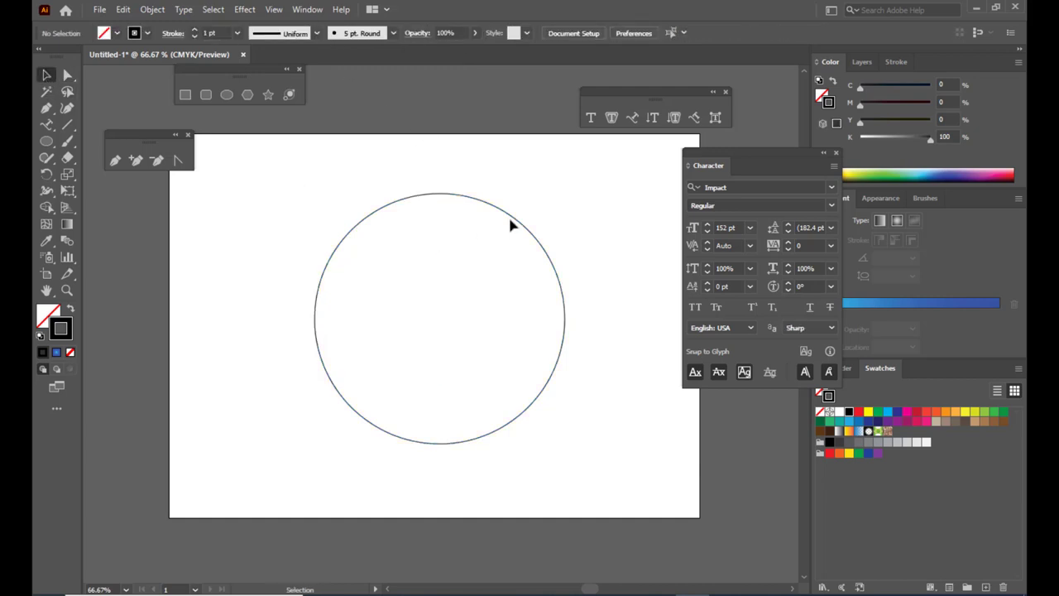
- Move the upper half-circle up and the lower half-circle down to open side gaps
{"action": "left_click", "coordinate": [512, 218]}
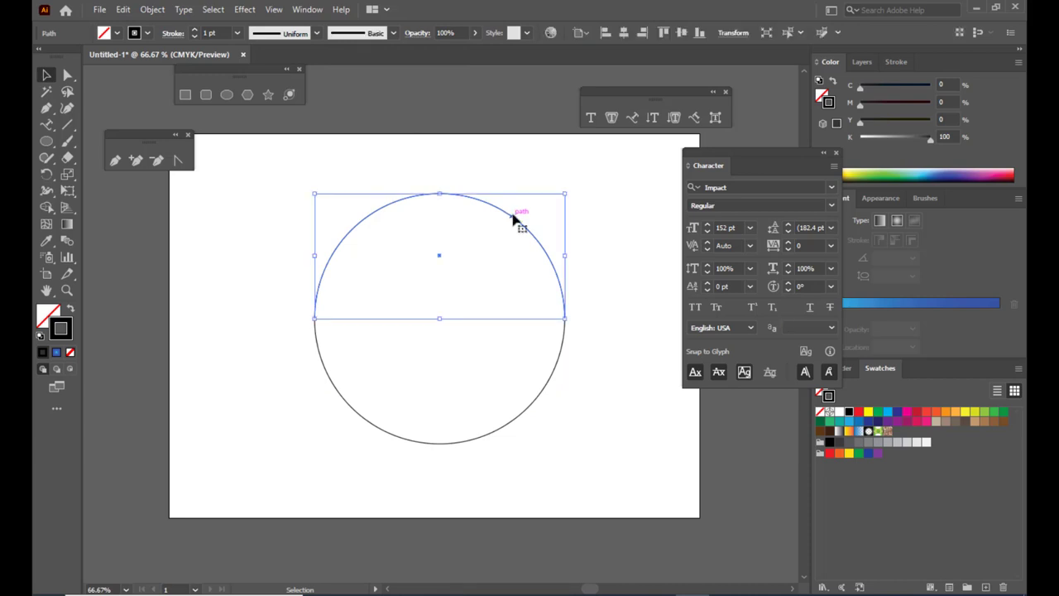
{"action": "left_click_drag", "start_coordinate": [513, 218], "coordinate": [513, 198]}
{"action": "left_click", "coordinate": [539, 407]}
{"action": "left_click_drag", "start_coordinate": [534, 408], "coordinate": [534, 424]}
{"action": "left_click", "coordinate": [546, 231]}
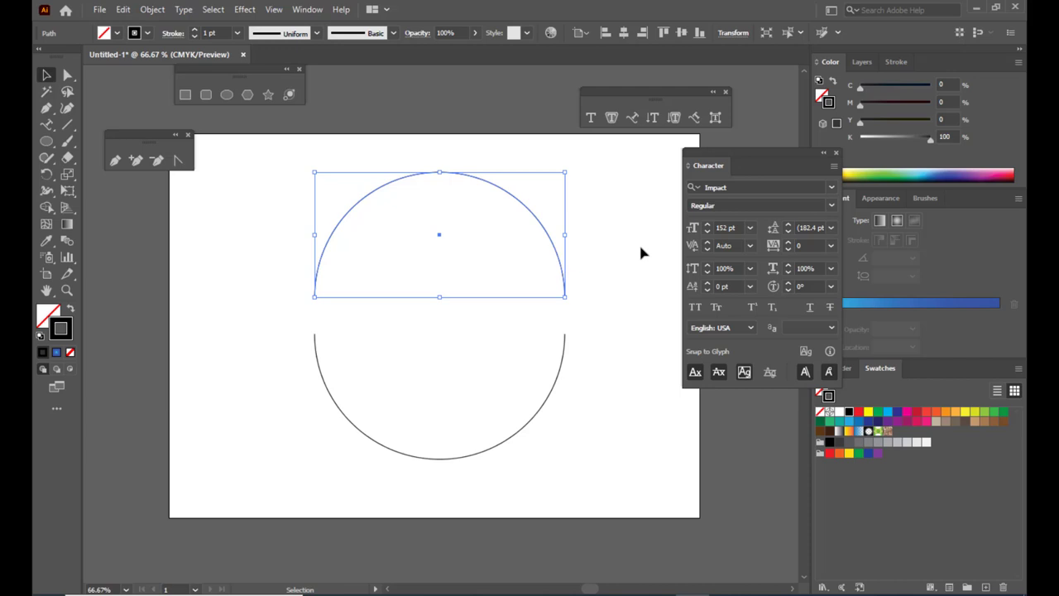
- Move the character settings panel and floating type tools out of the way
{"action": "left_click_drag", "start_coordinate": [615, 92], "coordinate": [643, 79]}
{"action": "left_click", "coordinate": [546, 187]}
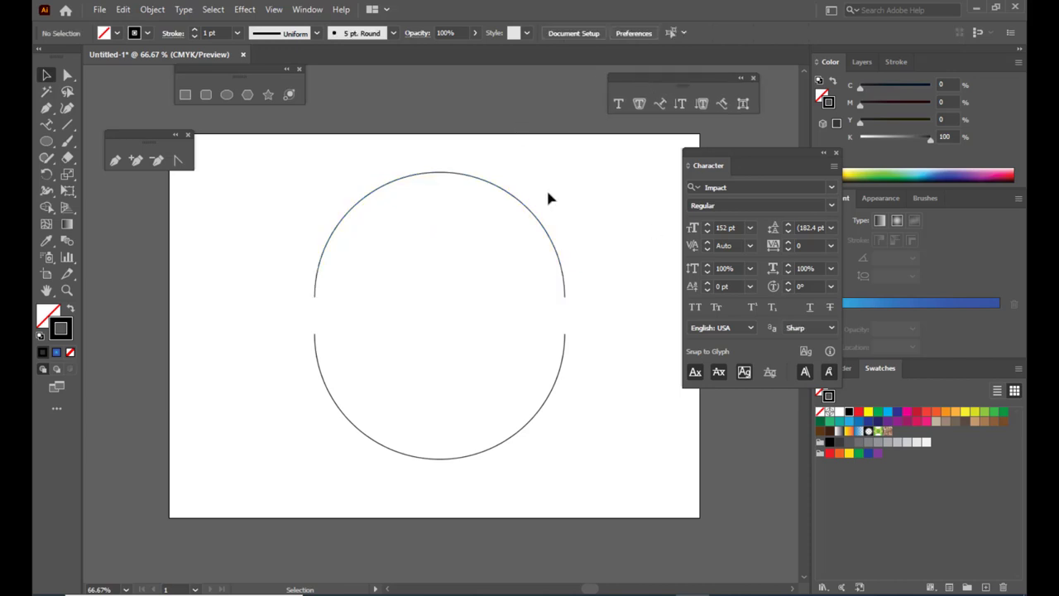
{"action": "scroll", "coordinate": [577, 189], "scroll_direction": "up", "scroll_amount": 2}
{"action": "scroll", "coordinate": [576, 189], "scroll_direction": "down", "scroll_amount": 2}
{"action": "left_click_drag", "start_coordinate": [695, 157], "coordinate": [764, 143]}
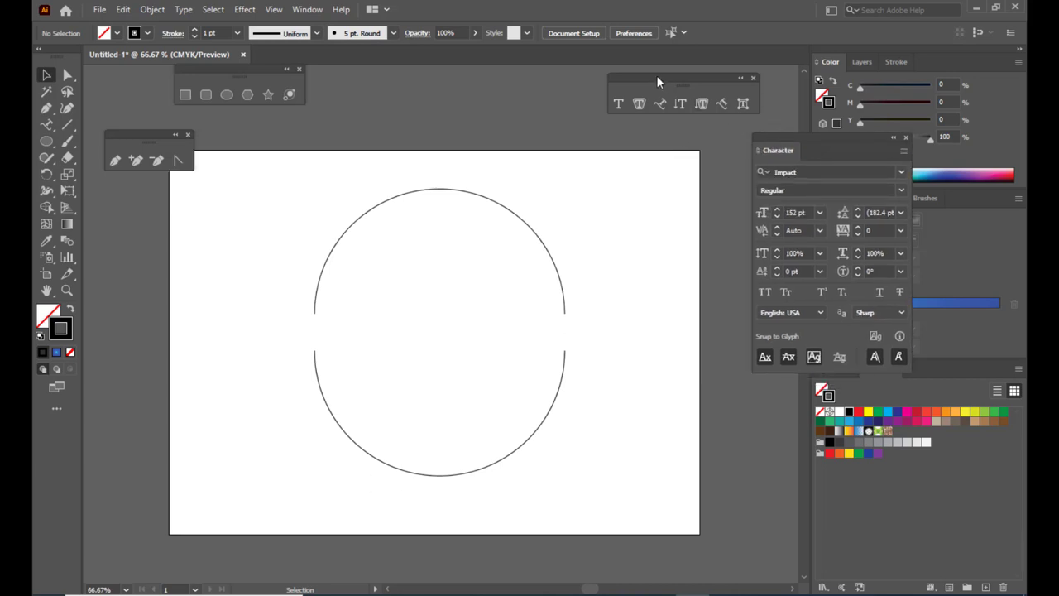
{"action": "left_click_drag", "start_coordinate": [656, 75], "coordinate": [710, 70]}
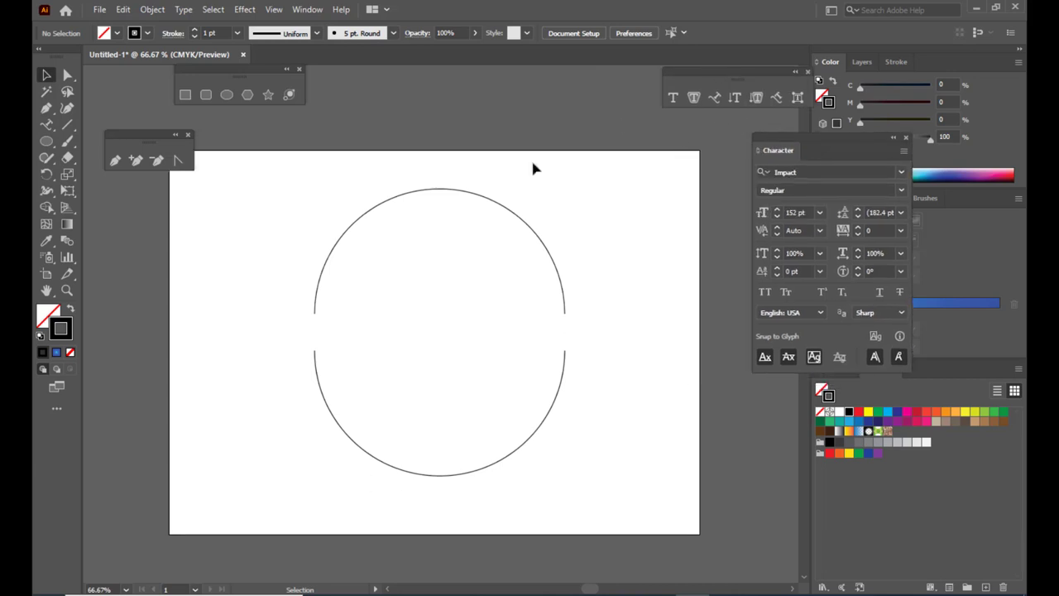
- Shift both half-circles lower on the artboard together and pick the Type on a Path tool
{"action": "left_click", "coordinate": [549, 416]}
{"action": "left_click", "coordinate": [508, 213], "text": "shift"}
{"action": "left_click_drag", "start_coordinate": [508, 213], "coordinate": [508, 240]}
{"action": "left_click", "coordinate": [634, 219]}
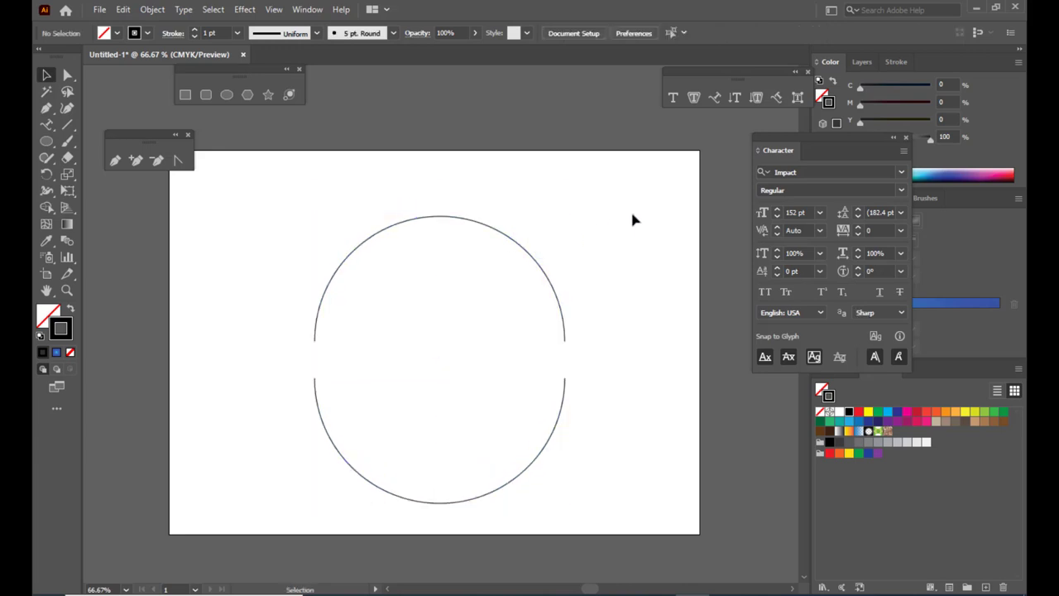
{"action": "left_click_drag", "start_coordinate": [687, 71], "coordinate": [620, 84]}
{"action": "left_click", "coordinate": [649, 110]}
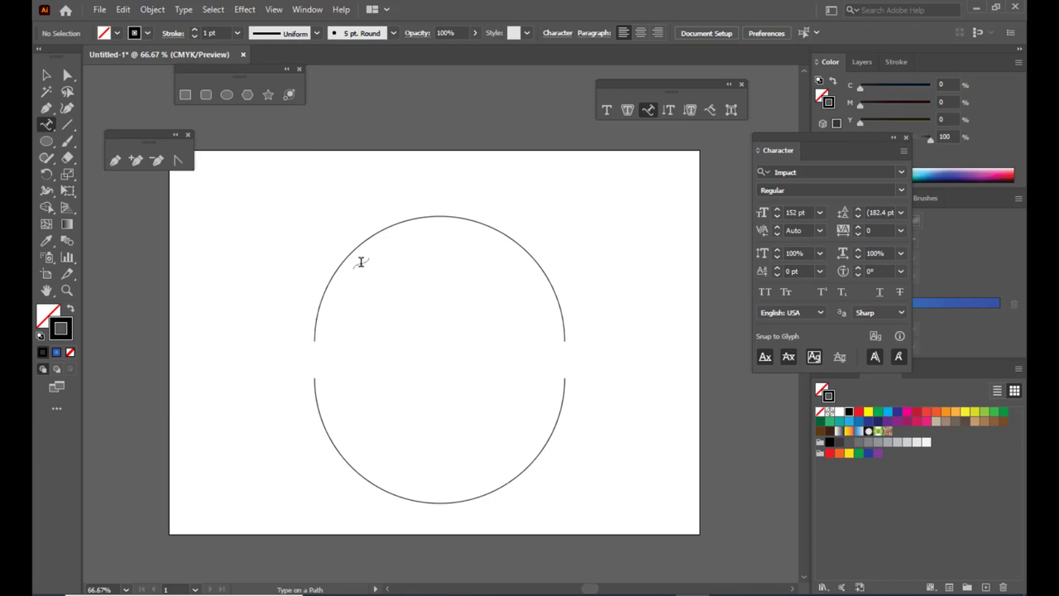
- Replace the upper arc's placeholder path text with RSART at 60 pt
{"action": "left_click", "coordinate": [317, 311]}
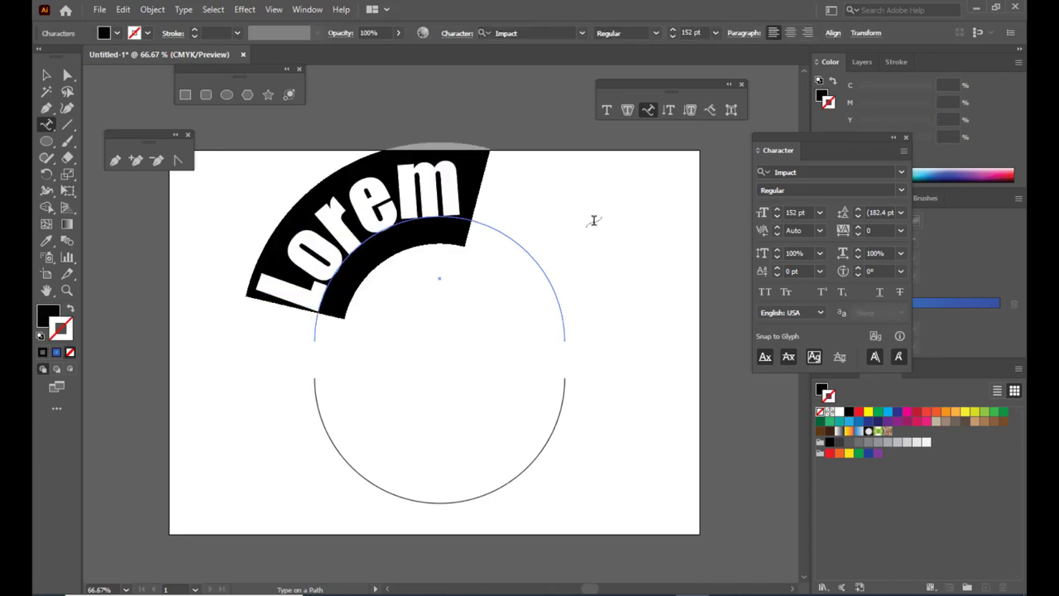
{"action": "key", "text": "BackSpace"}
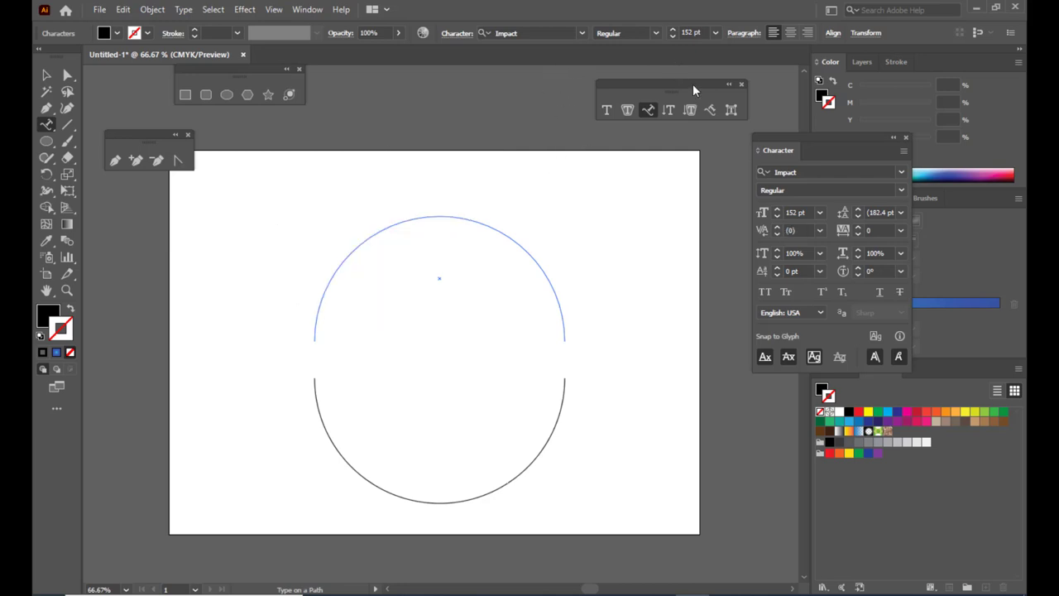
{"action": "left_click", "coordinate": [715, 33]}
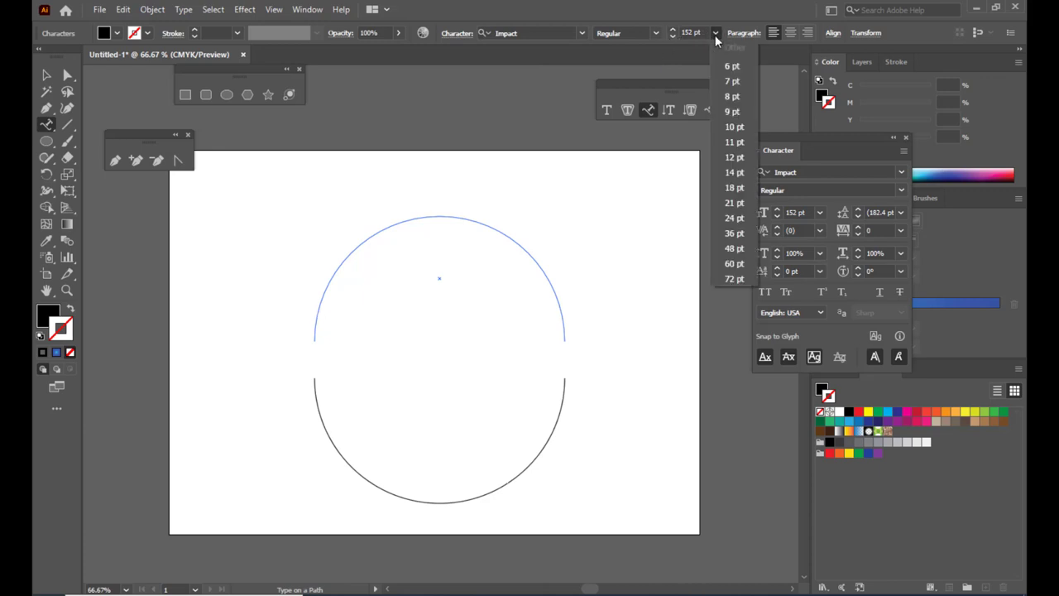
{"action": "left_click", "coordinate": [738, 264]}
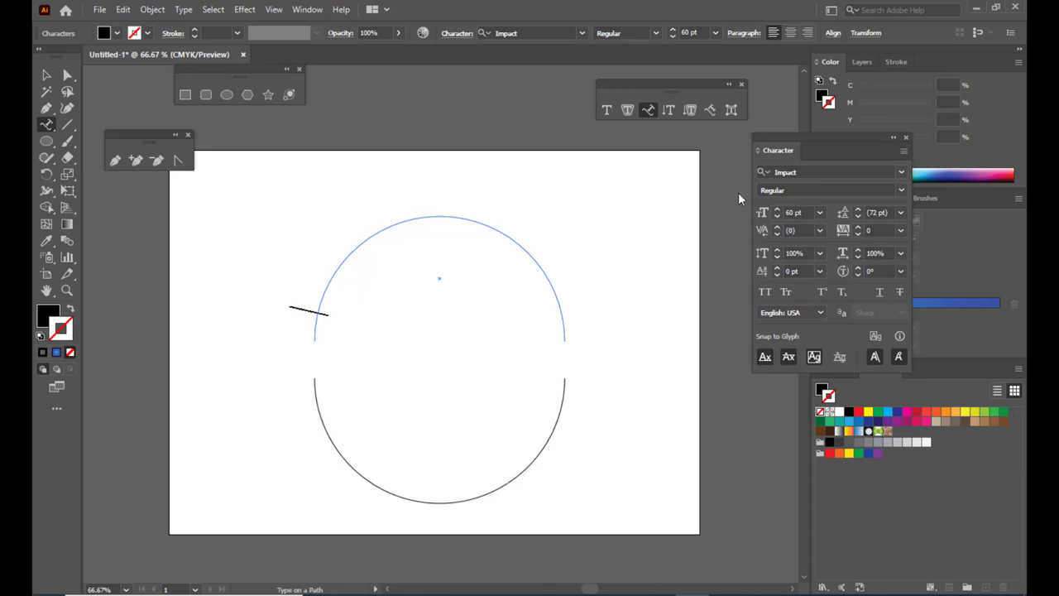
{"action": "type", "text": "RS"}
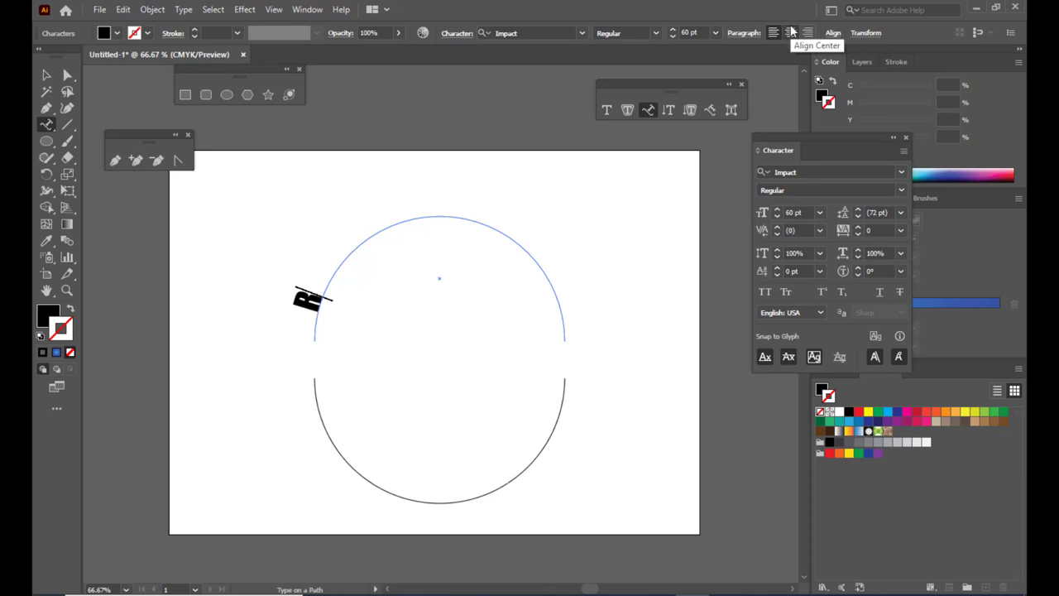
{"action": "type", "text": "ART"}
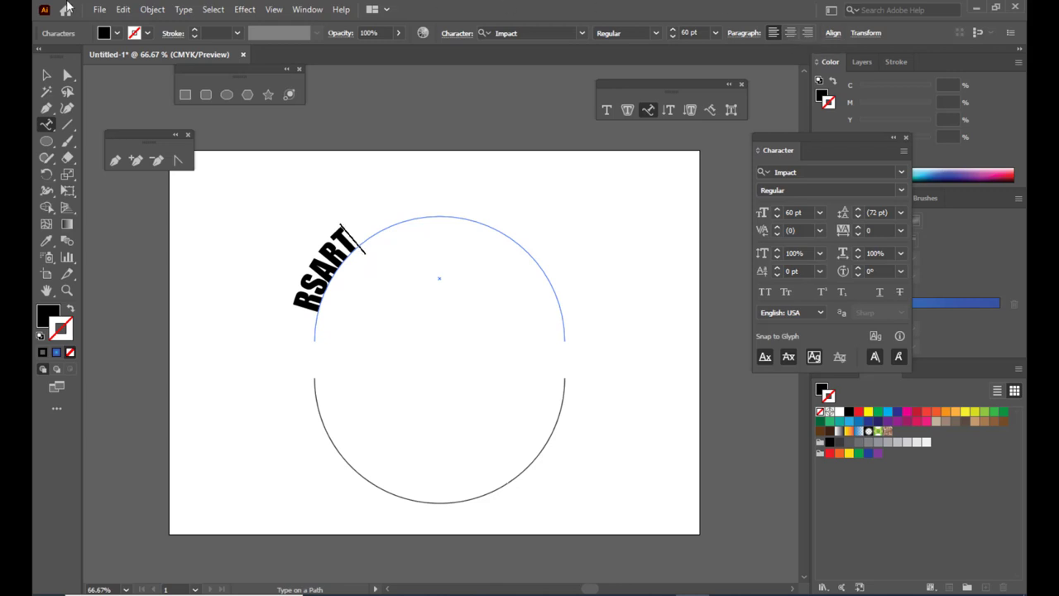
- Enlarge the RSART text on the arc to 116 pt
{"action": "left_click_drag", "start_coordinate": [358, 241], "coordinate": [283, 308]}
{"action": "key", "text": "ctrl+shift+period"}
{"action": "key", "text": "ctrl+shift+period"}
{"action": "key", "text": "ctrl+shift+period"}
{"action": "key", "text": "ctrl+shift+period"}
{"action": "key", "text": "ctrl+shift+period"}
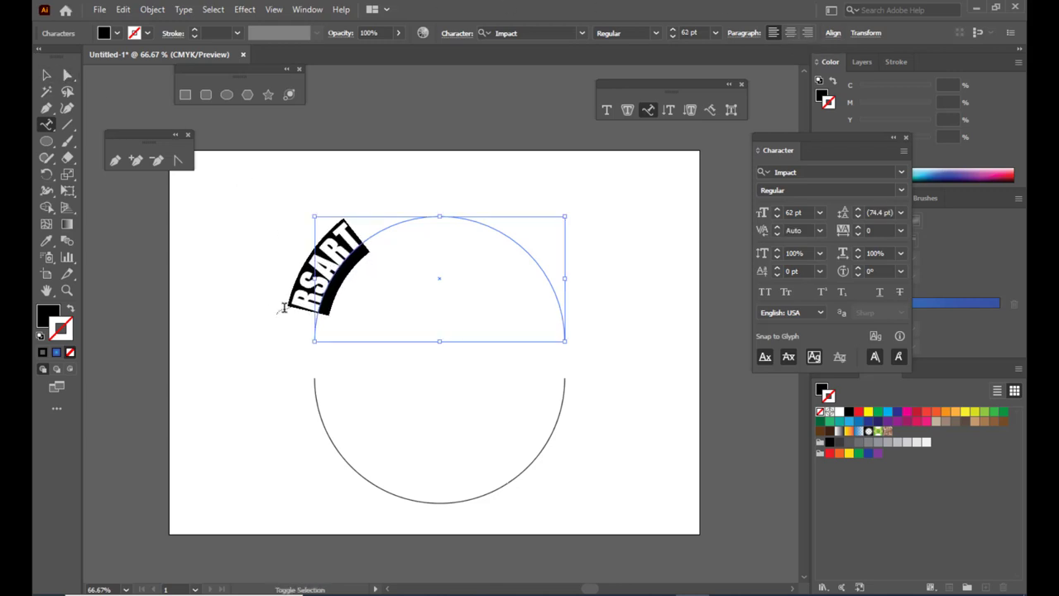
{"action": "key", "text": "ctrl+shift+period"}
{"action": "key", "text": "ctrl+shift+period"}
{"action": "key", "text": "ctrl+shift+period"}
{"action": "key", "text": "ctrl+shift+period"}
{"action": "key", "text": "ctrl+shift+period"}
{"action": "key", "text": "ctrl+shift+period"}
{"action": "key", "text": "ctrl+shift+period"}
{"action": "key", "text": "ctrl+shift+period"}
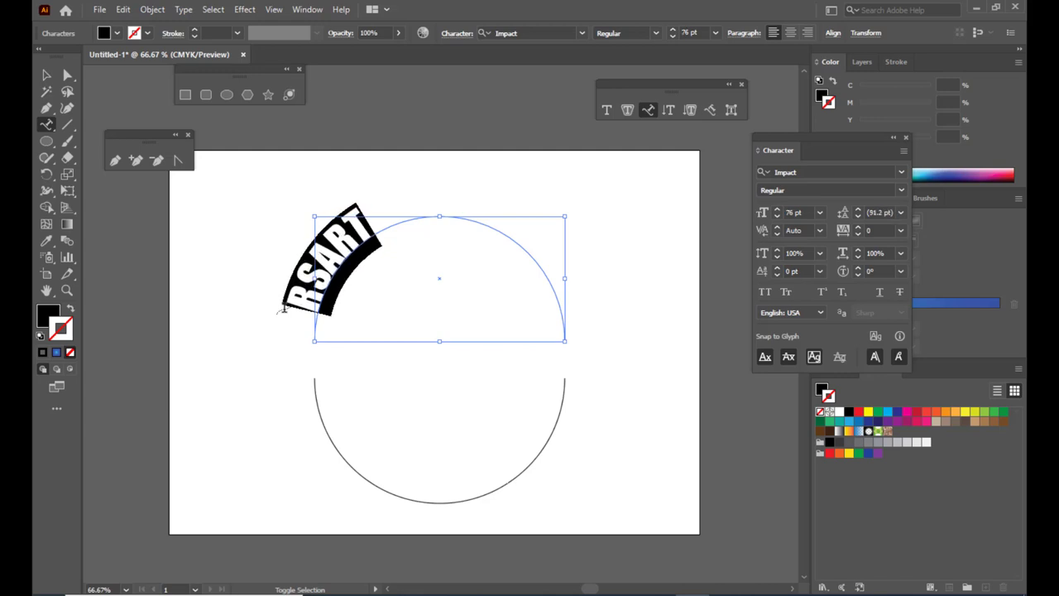
{"action": "key", "text": "ctrl+shift+period"}
{"action": "key", "text": "ctrl+shift+period"}
{"action": "key", "text": "ctrl+shift+period"}
{"action": "key", "text": "ctrl+shift+period"}
{"action": "key", "text": "ctrl+shift+period"}
{"action": "key", "text": "ctrl+shift+period"}
{"action": "key", "text": "ctrl+shift+period"}
{"action": "key", "text": "ctrl+shift+period"}
{"action": "key", "text": "ctrl+shift+period"}
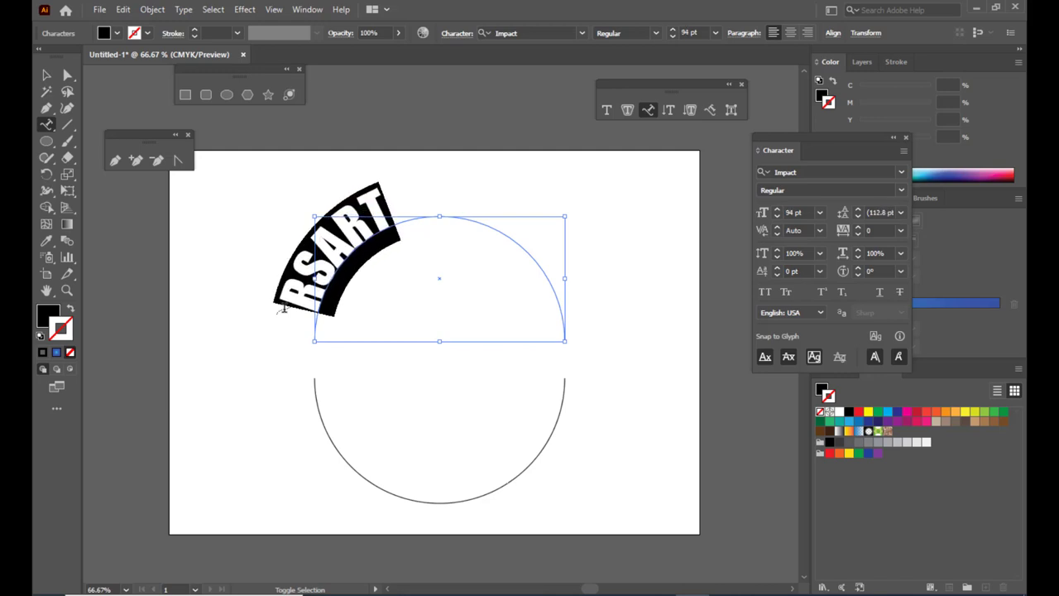
{"action": "key", "text": "ctrl+shift+period"}
{"action": "key", "text": "ctrl+shift+period"}
{"action": "key", "text": "ctrl+shift+period"}
{"action": "key", "text": "ctrl+shift+period"}
{"action": "key", "text": "ctrl+shift+period"}
{"action": "key", "text": "ctrl+shift+period"}
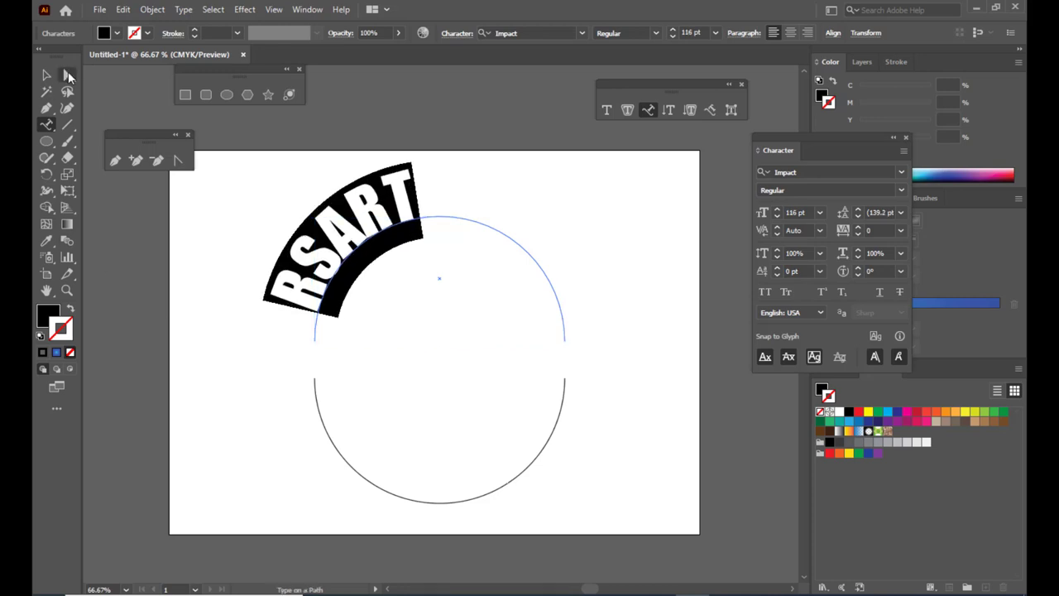
{"action": "left_click", "coordinate": [68, 76]}
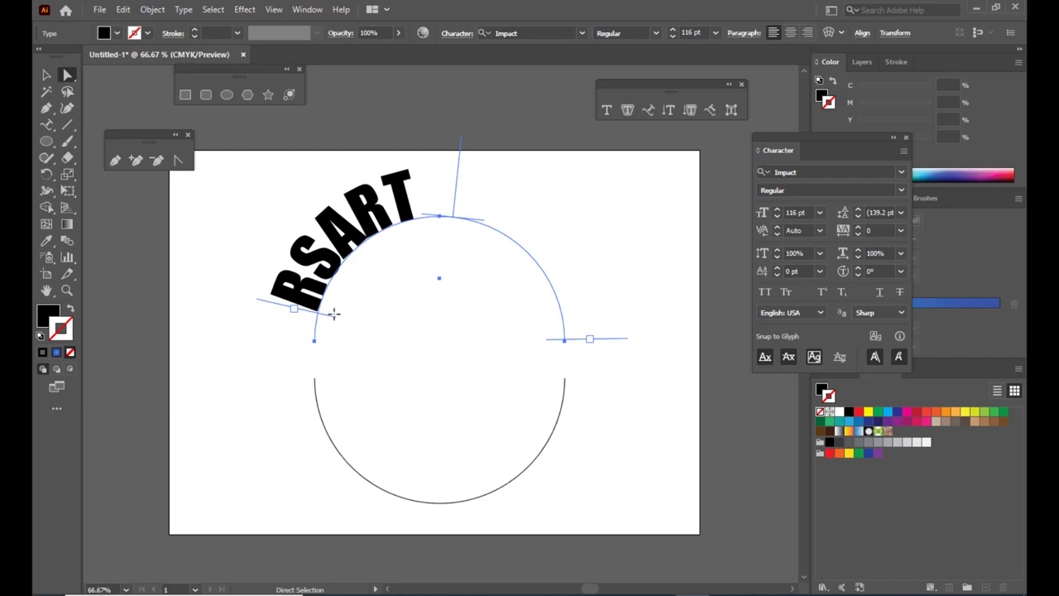
- Drag RSART's start bracket so the word sits centred across the top of the circle
{"action": "left_click_drag", "start_coordinate": [334, 319], "coordinate": [395, 272]}
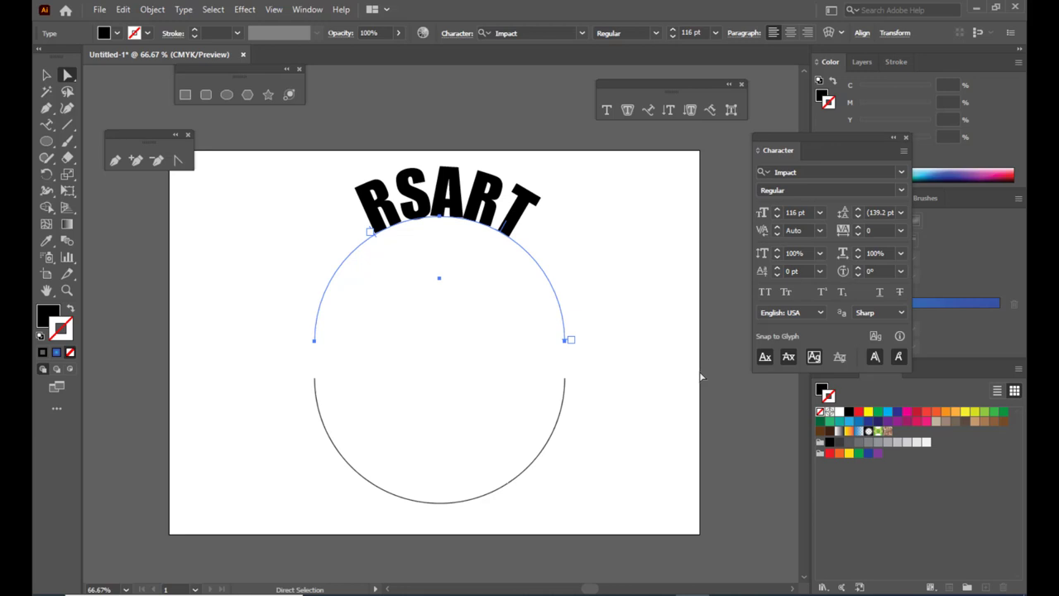
{"action": "left_click", "coordinate": [649, 110]}
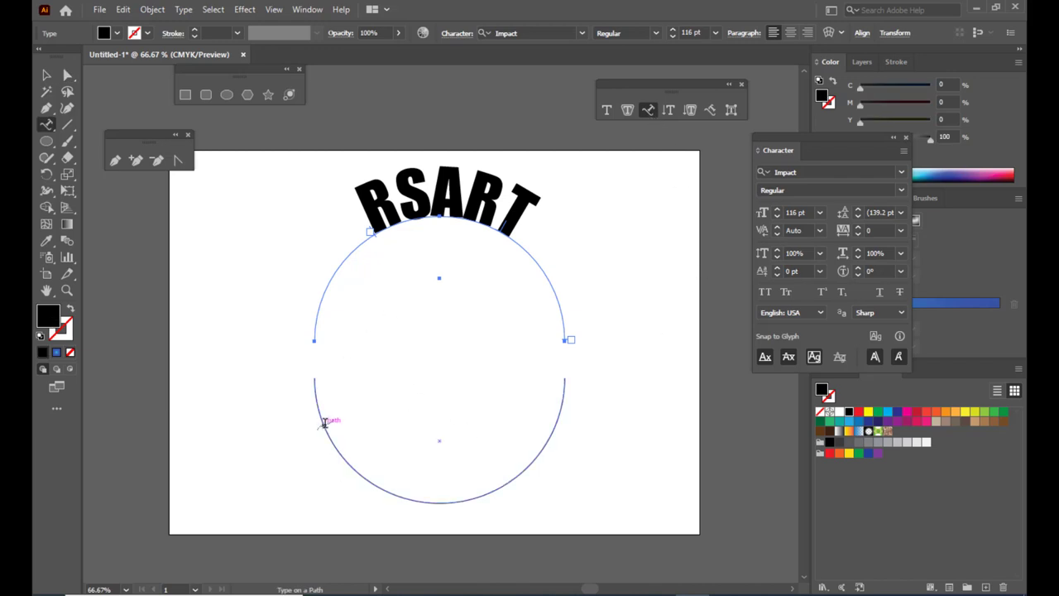
- Replace the lower arc's placeholder text with AND and slide it toward the bottom
{"action": "left_click", "coordinate": [355, 469]}
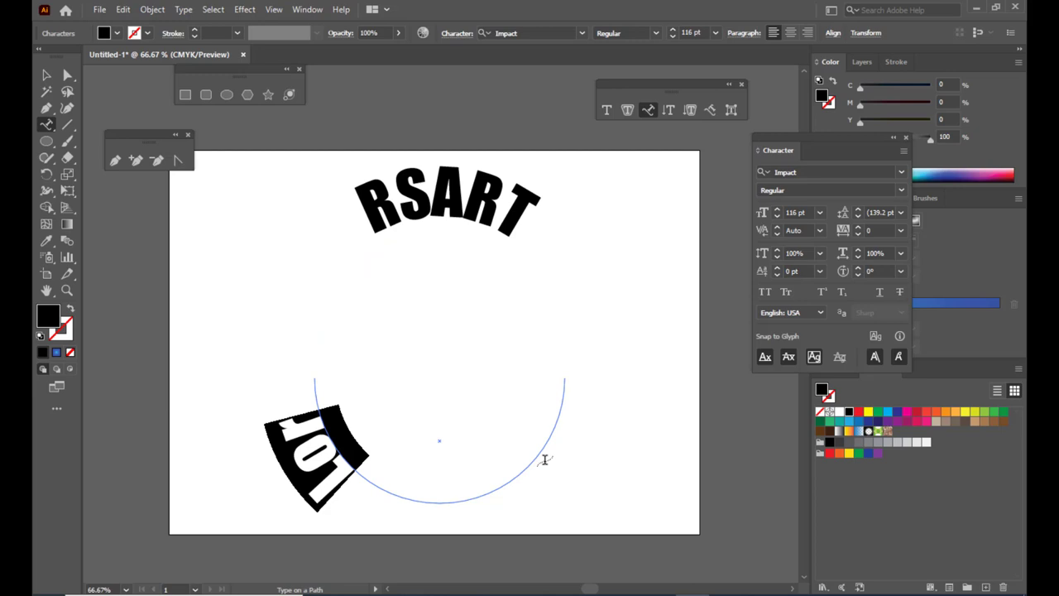
{"action": "key", "text": "BackSpace"}
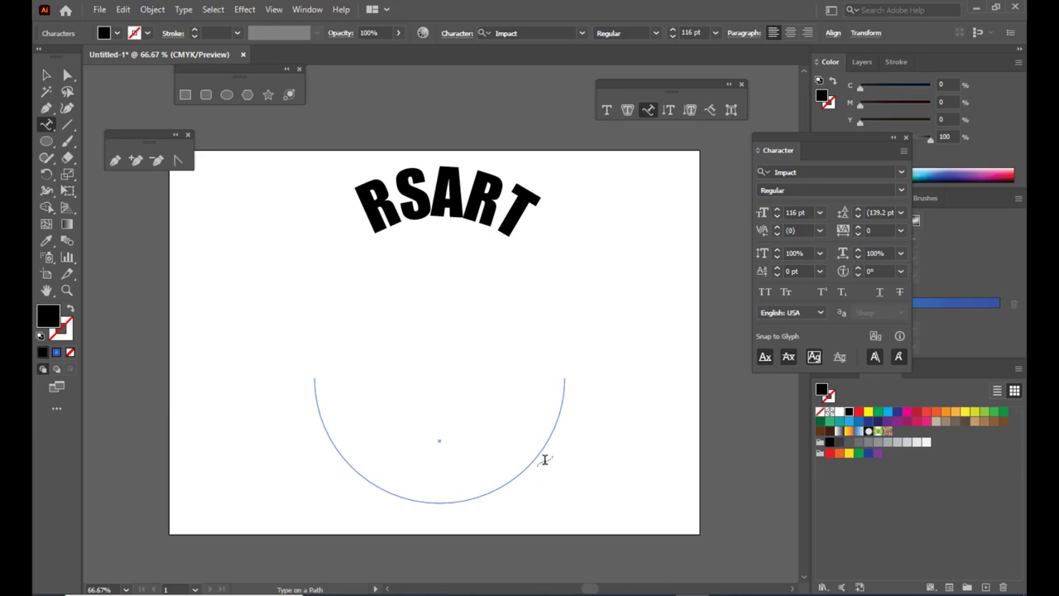
{"action": "type", "text": "A"}
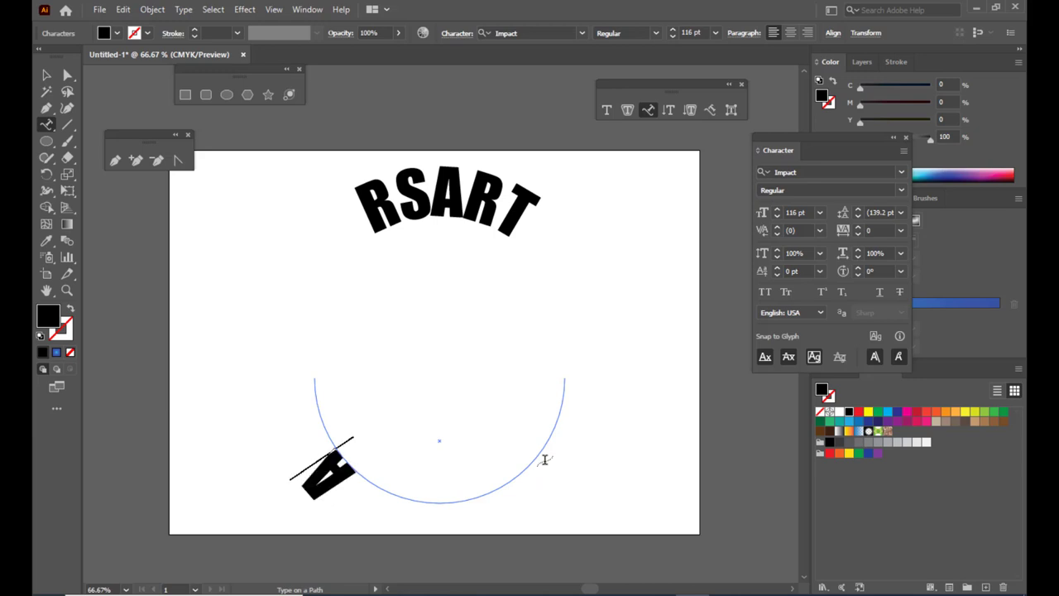
{"action": "type", "text": "MD"}
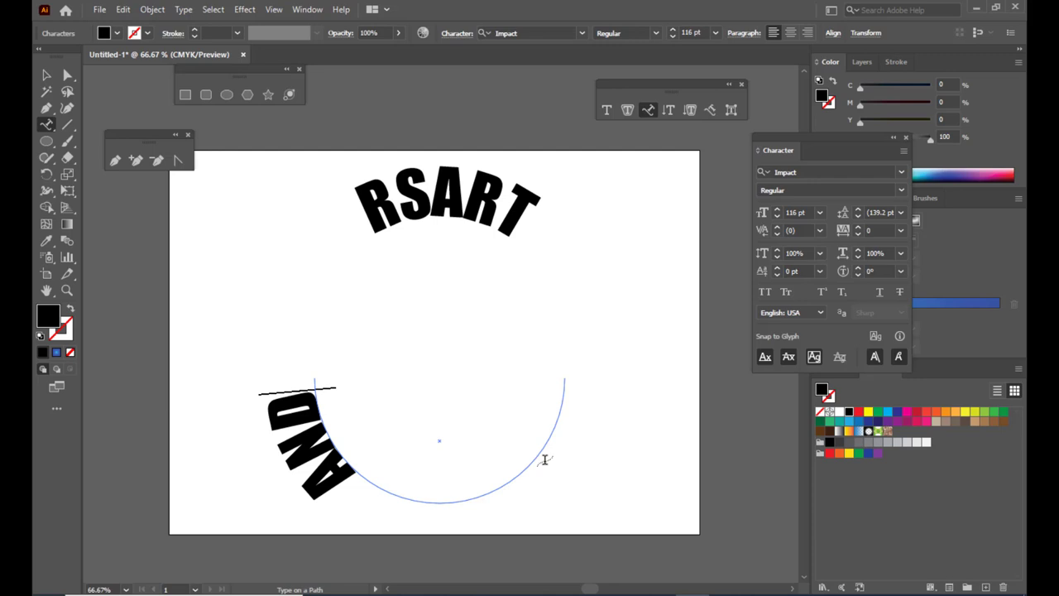
{"action": "left_click", "coordinate": [68, 75]}
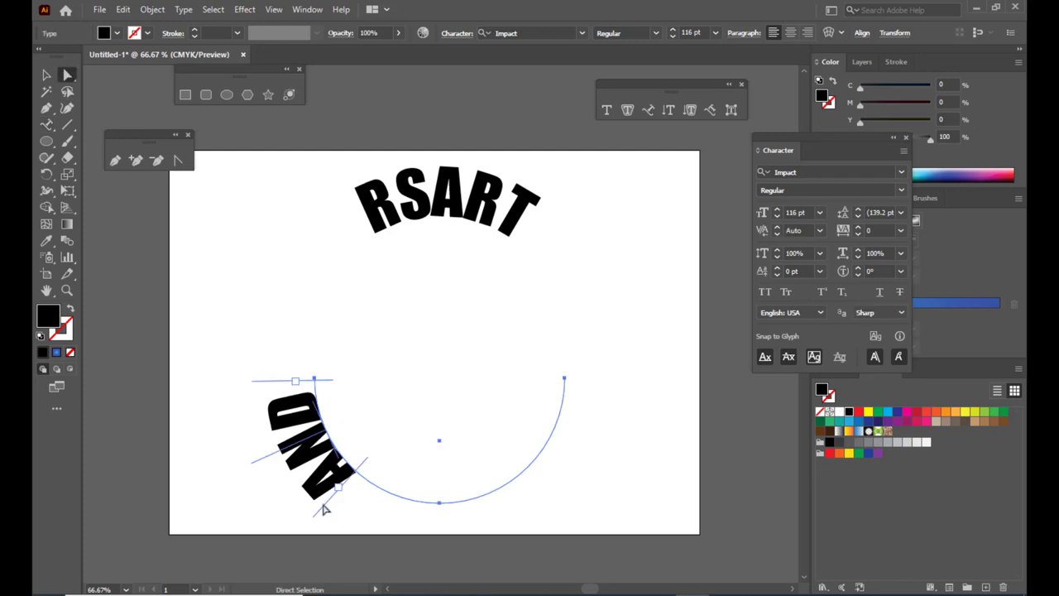
{"action": "left_click_drag", "start_coordinate": [325, 513], "coordinate": [621, 417]}
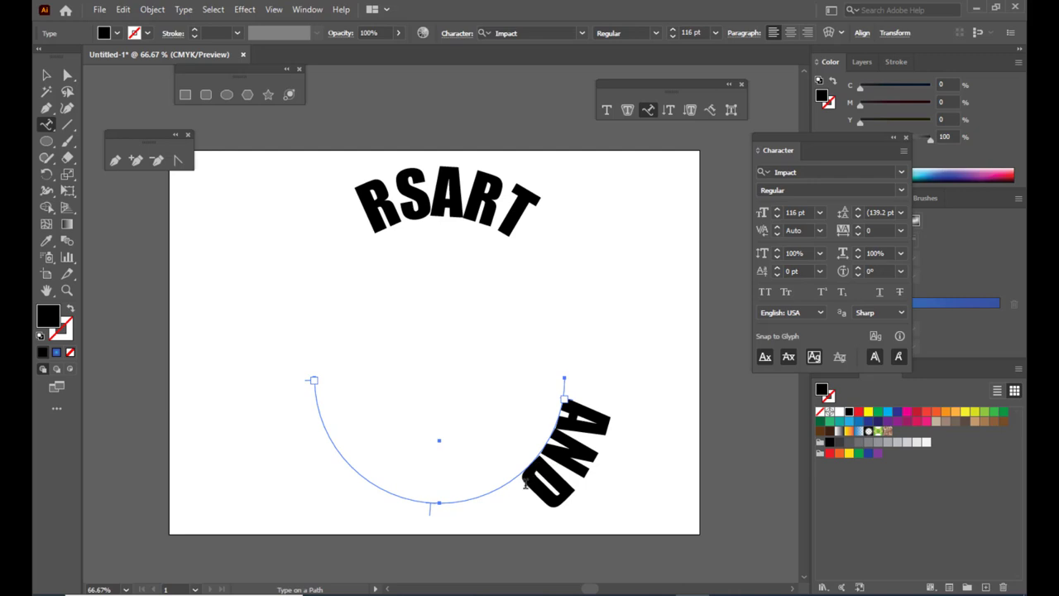
- Add MEDIA after AND and centre AND MEDIA on the bottom arc
{"action": "left_click", "coordinate": [526, 483]}
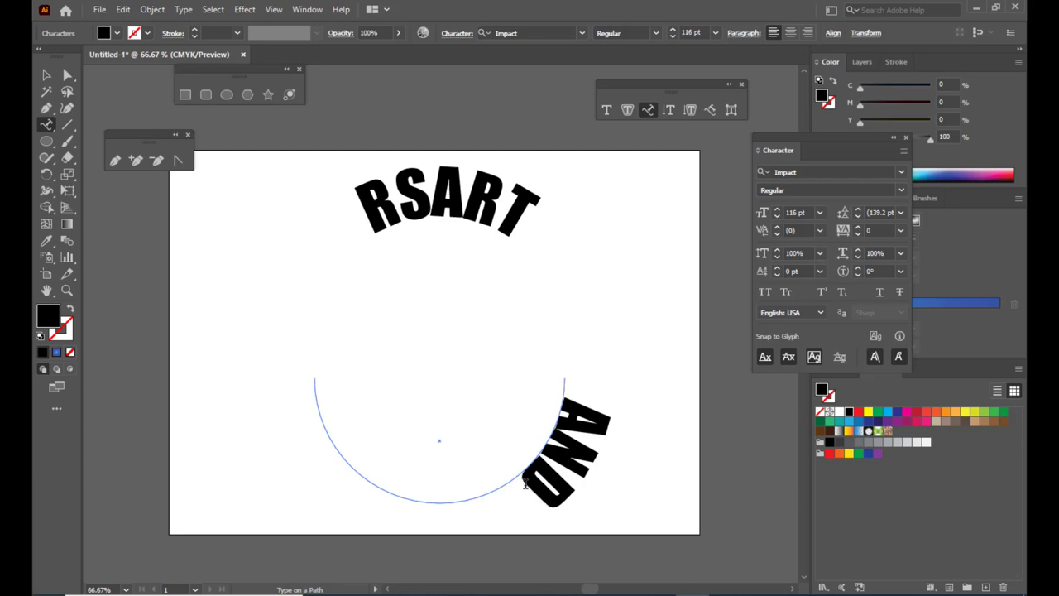
{"action": "left_click", "coordinate": [524, 483]}
{"action": "type", "text": "MEDIA"}
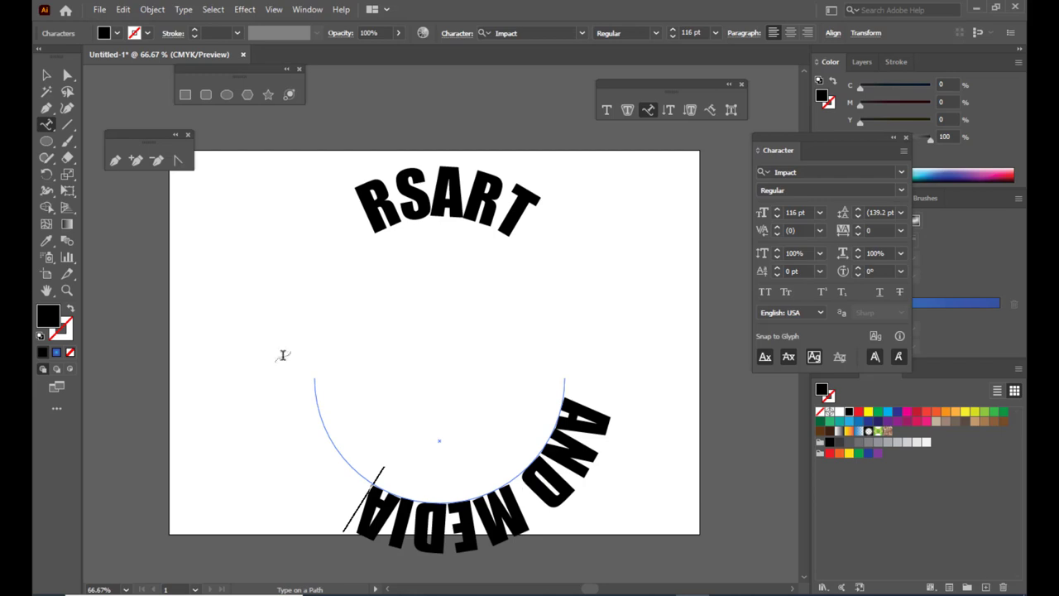
{"action": "left_click", "coordinate": [68, 75]}
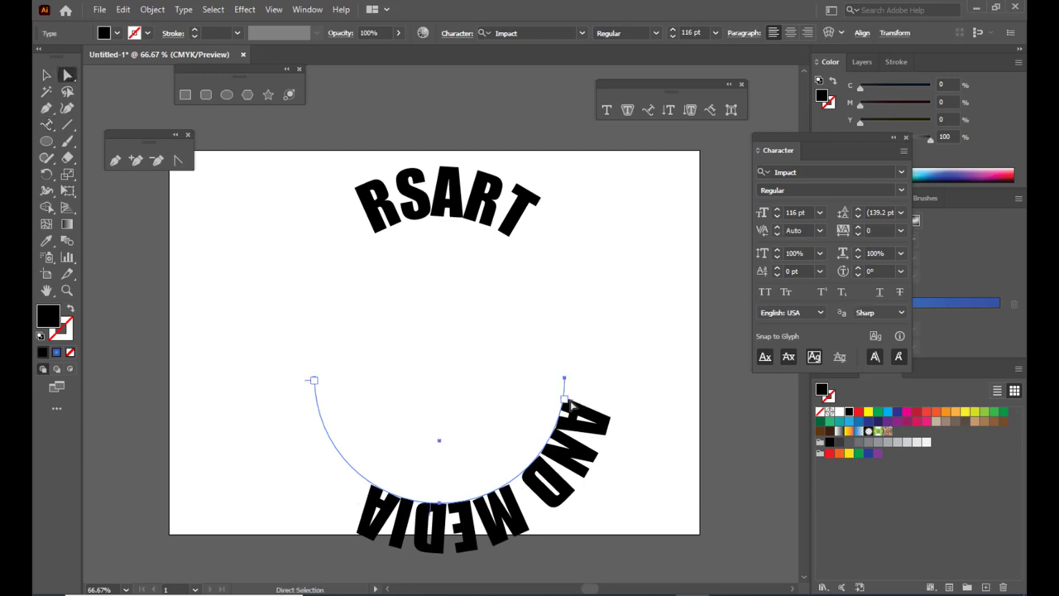
{"action": "left_click_drag", "start_coordinate": [571, 405], "coordinate": [548, 445]}
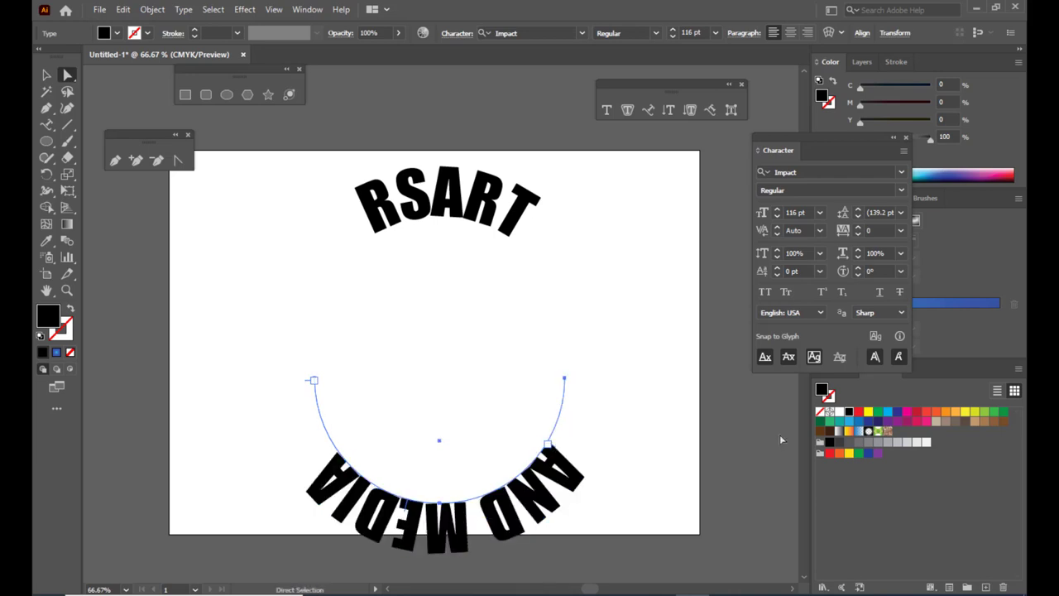
- Open Type > Type on a Path > Type on a Path Options and turn on Preview
{"action": "left_click", "coordinate": [184, 10]}
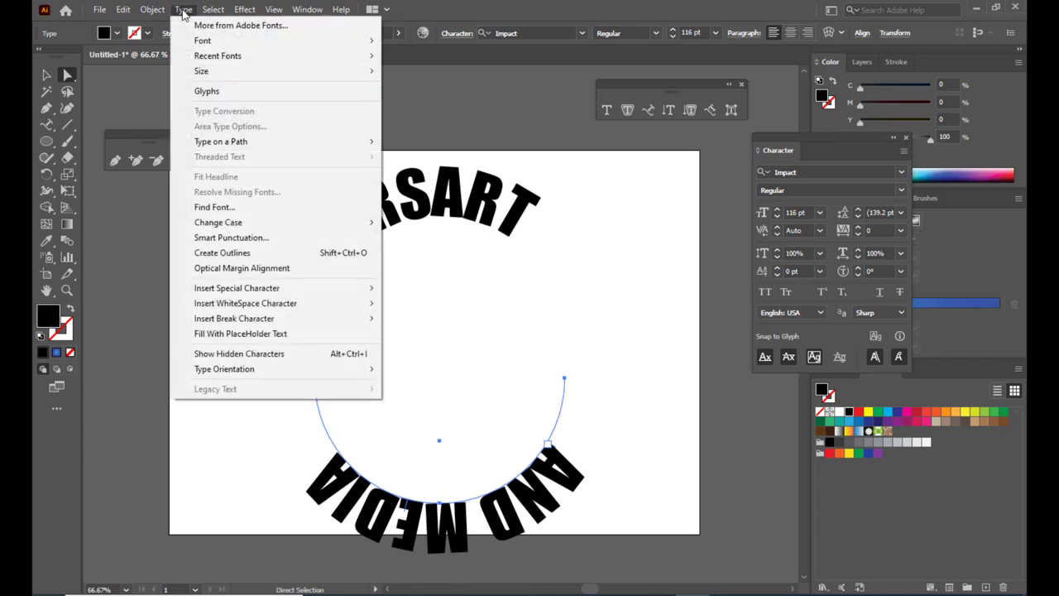
{"action": "mouse_move", "coordinate": [271, 150]}
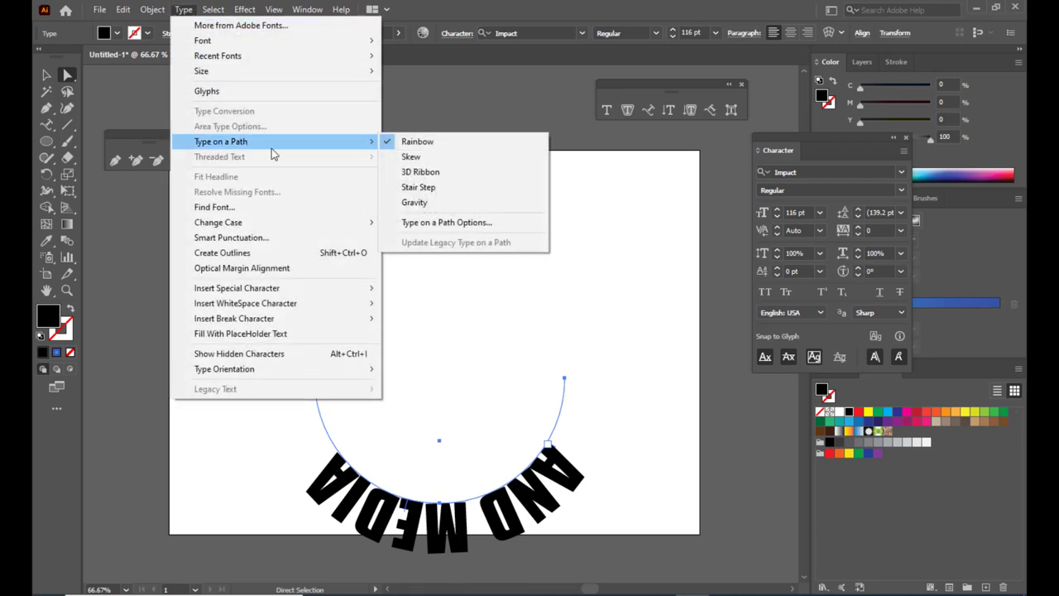
{"action": "left_click", "coordinate": [507, 224]}
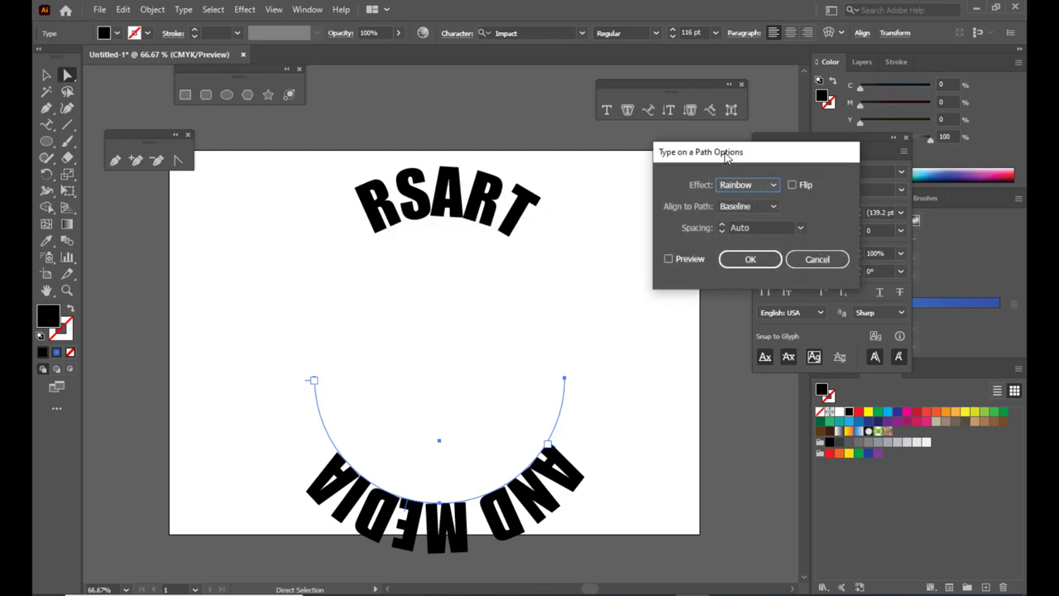
{"action": "left_click_drag", "start_coordinate": [735, 153], "coordinate": [615, 179]}
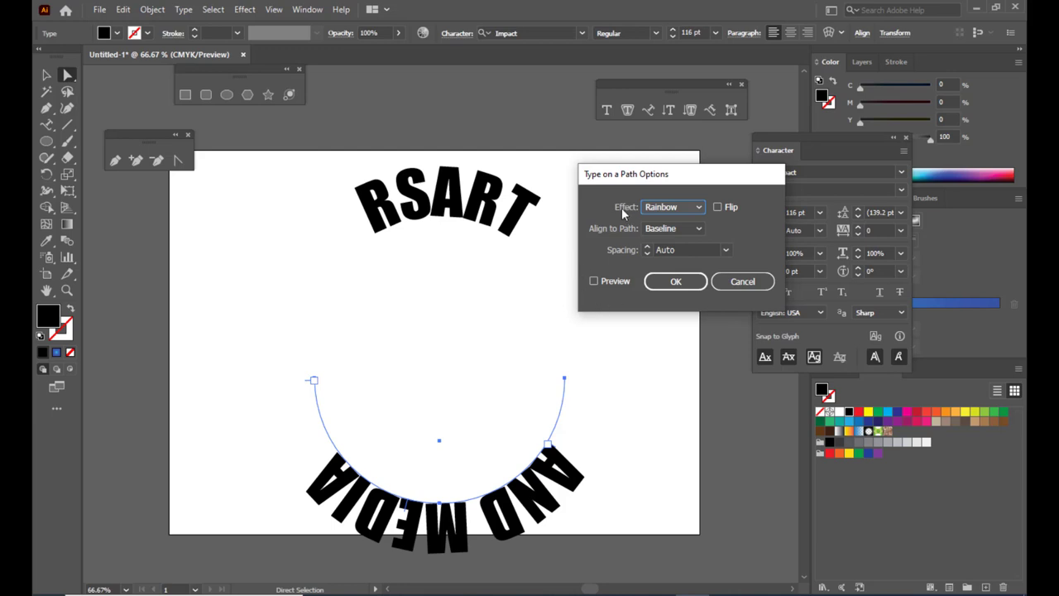
{"action": "left_click_drag", "start_coordinate": [619, 170], "coordinate": [636, 161]}
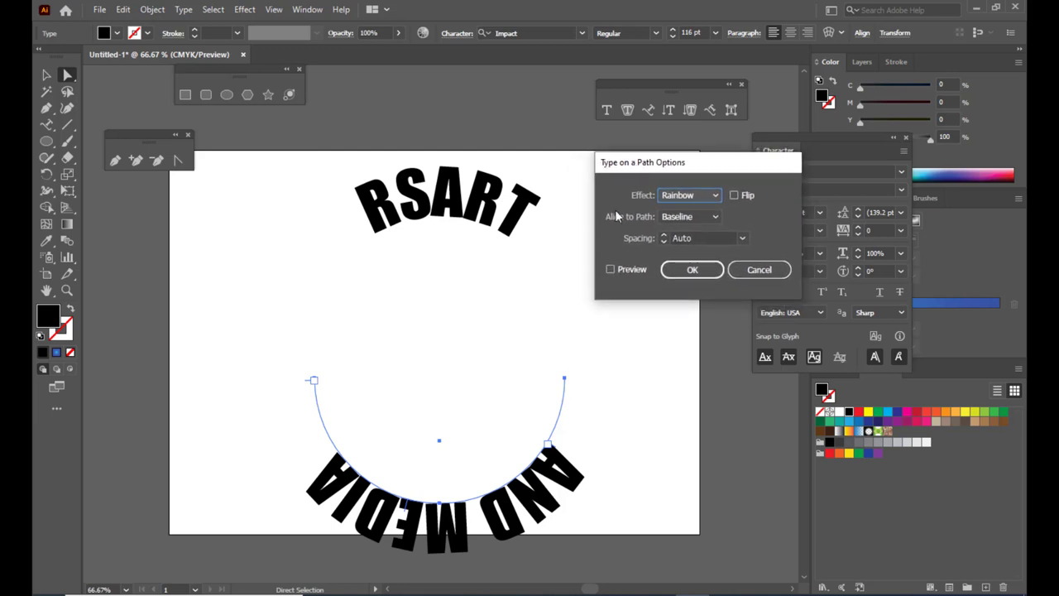
{"action": "left_click", "coordinate": [611, 271]}
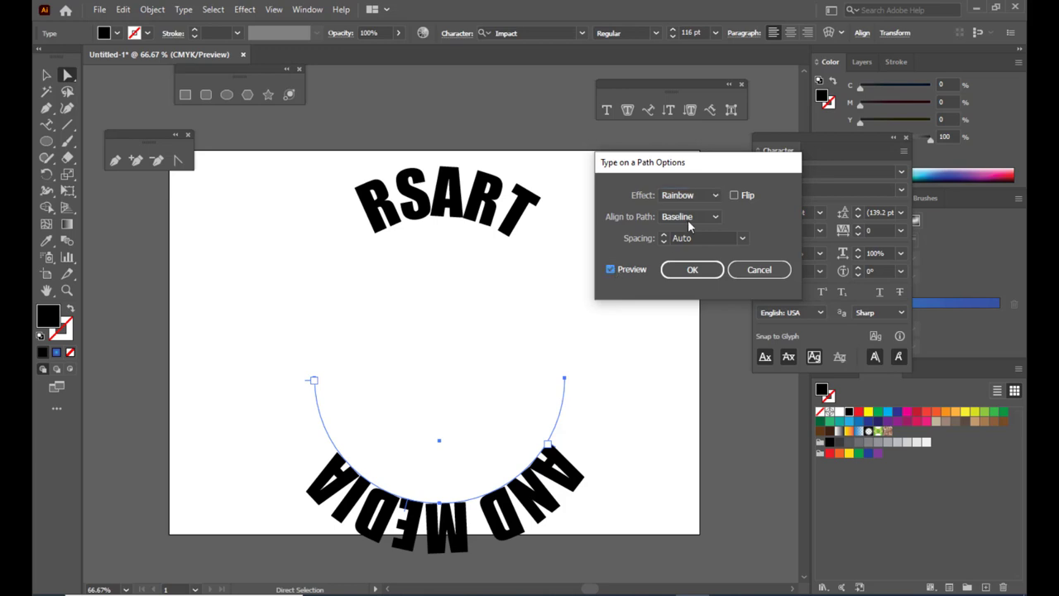
{"action": "left_click_drag", "start_coordinate": [697, 166], "coordinate": [677, 171]}
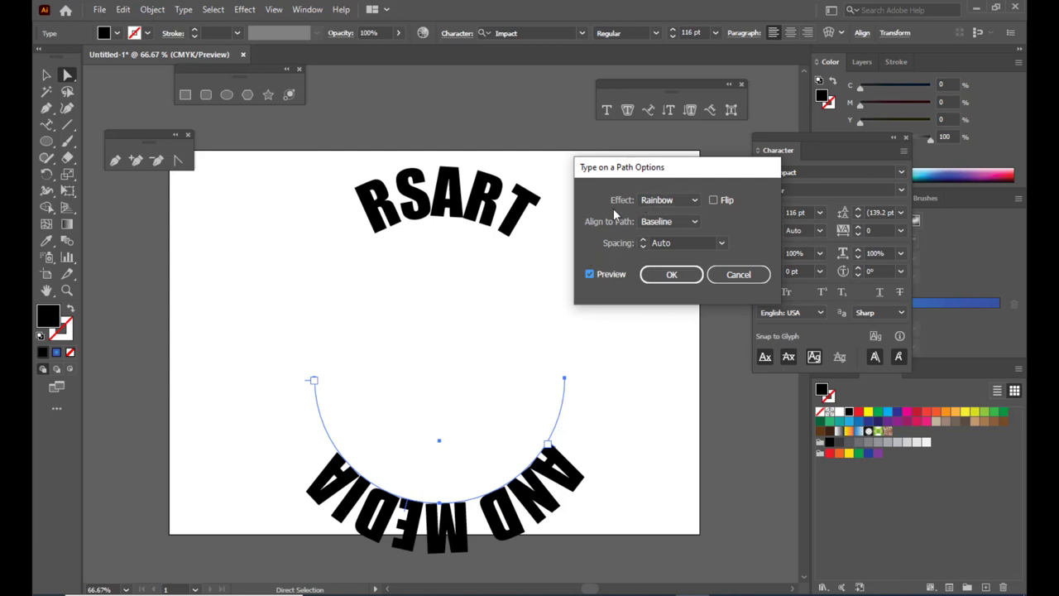
- Keep the Rainbow effect, enable Flip, set Align to Path to Ascender, and confirm
{"action": "left_click", "coordinate": [668, 201]}
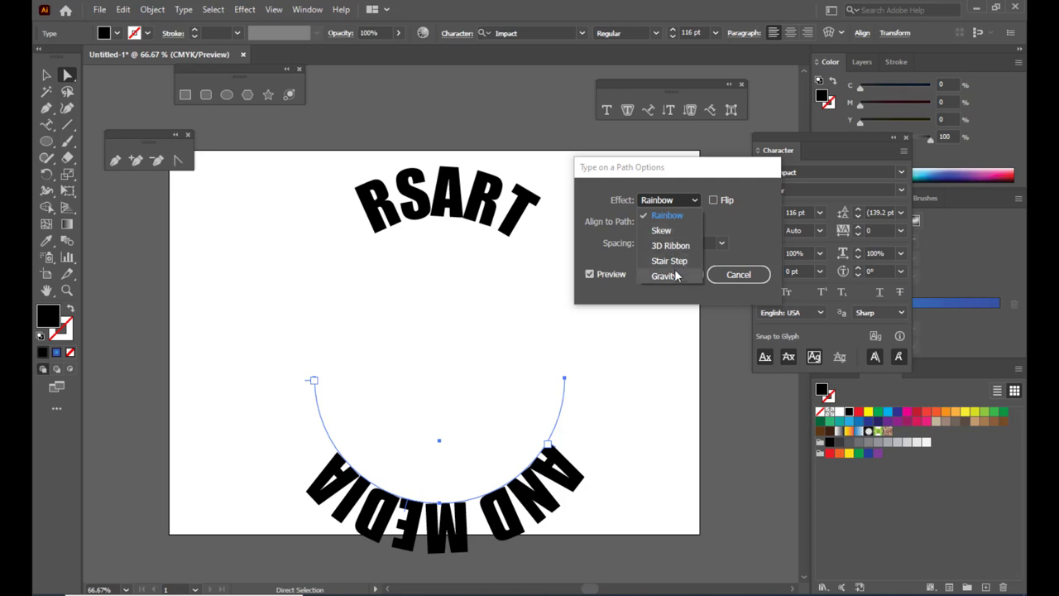
{"action": "left_click", "coordinate": [679, 216]}
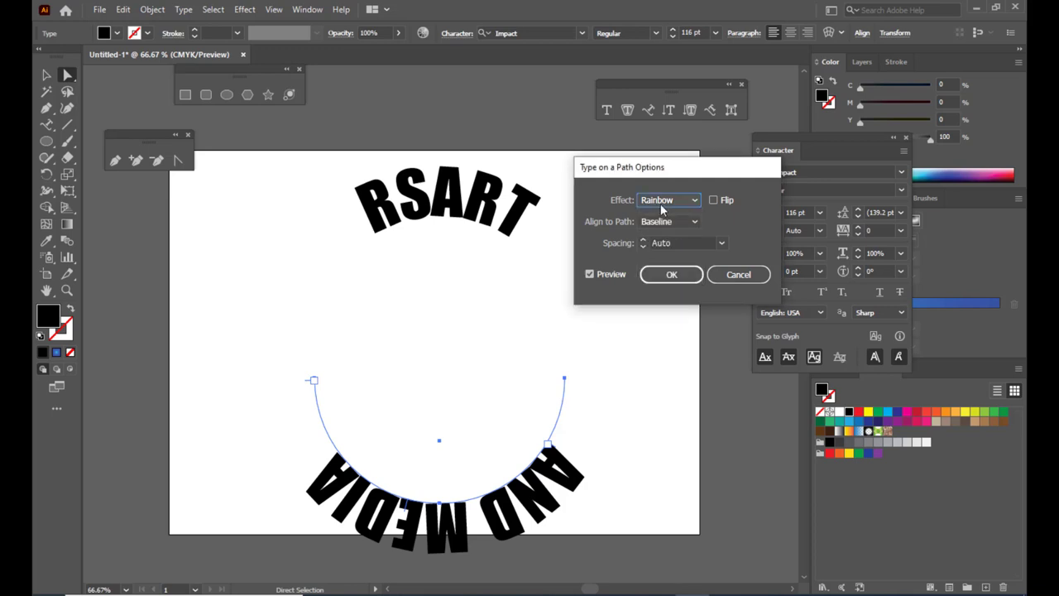
{"action": "left_click_drag", "start_coordinate": [654, 171], "coordinate": [662, 168]}
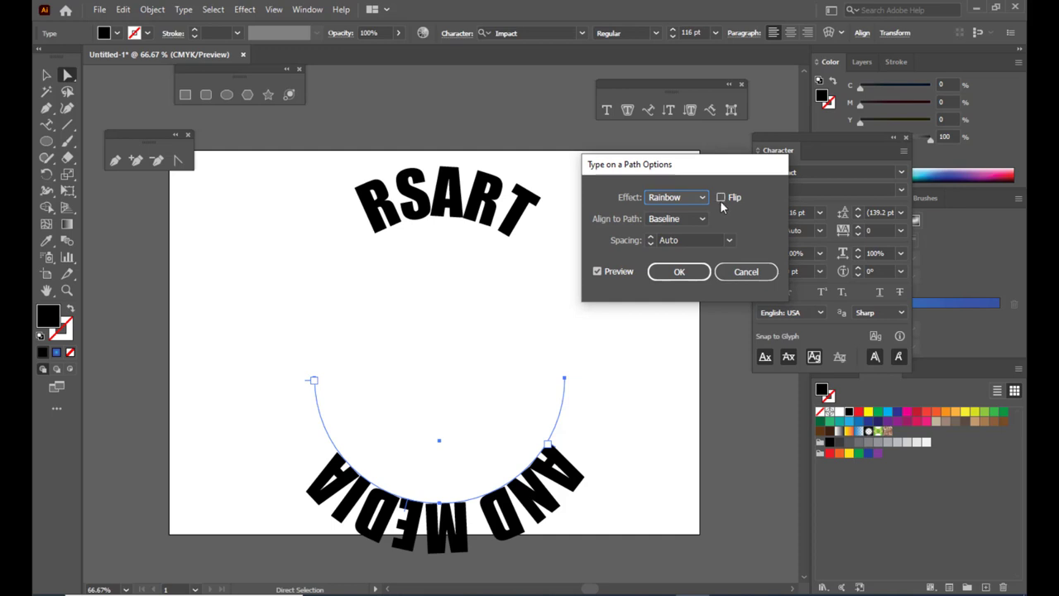
{"action": "left_click", "coordinate": [721, 199]}
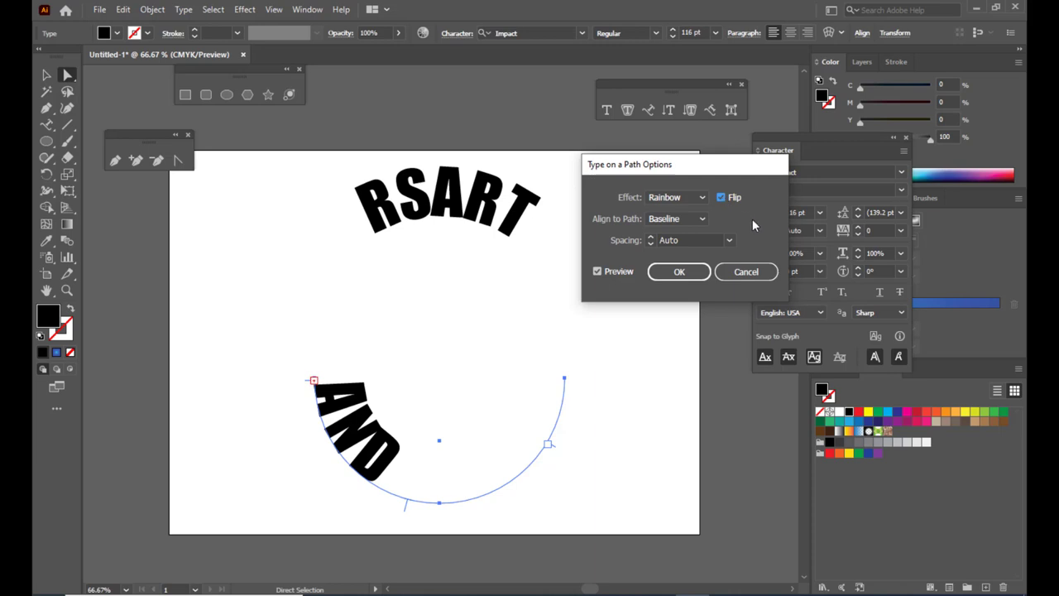
{"action": "left_click_drag", "start_coordinate": [642, 162], "coordinate": [652, 141]}
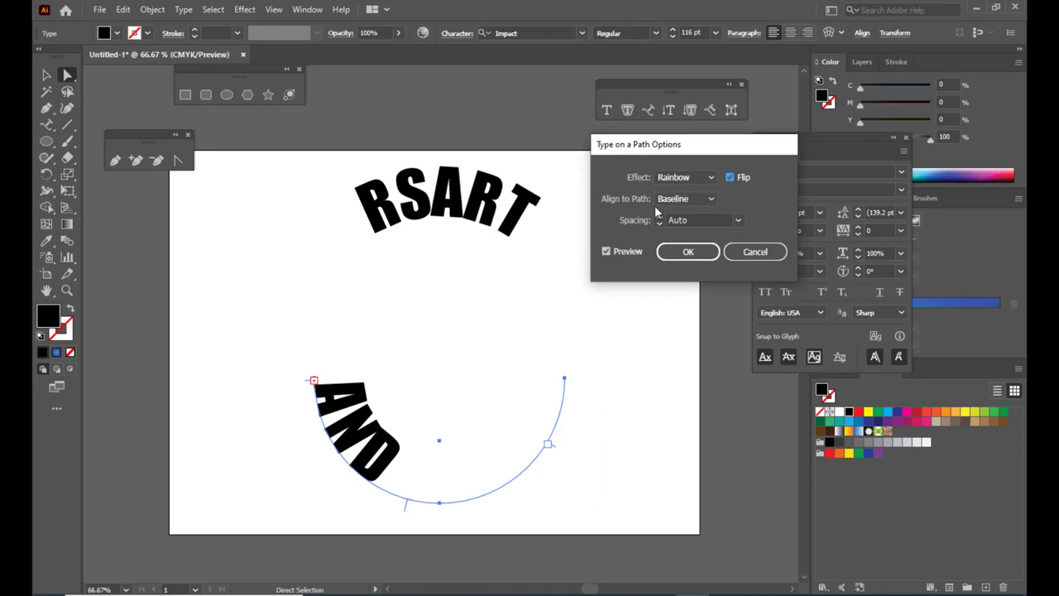
{"action": "left_click", "coordinate": [710, 199]}
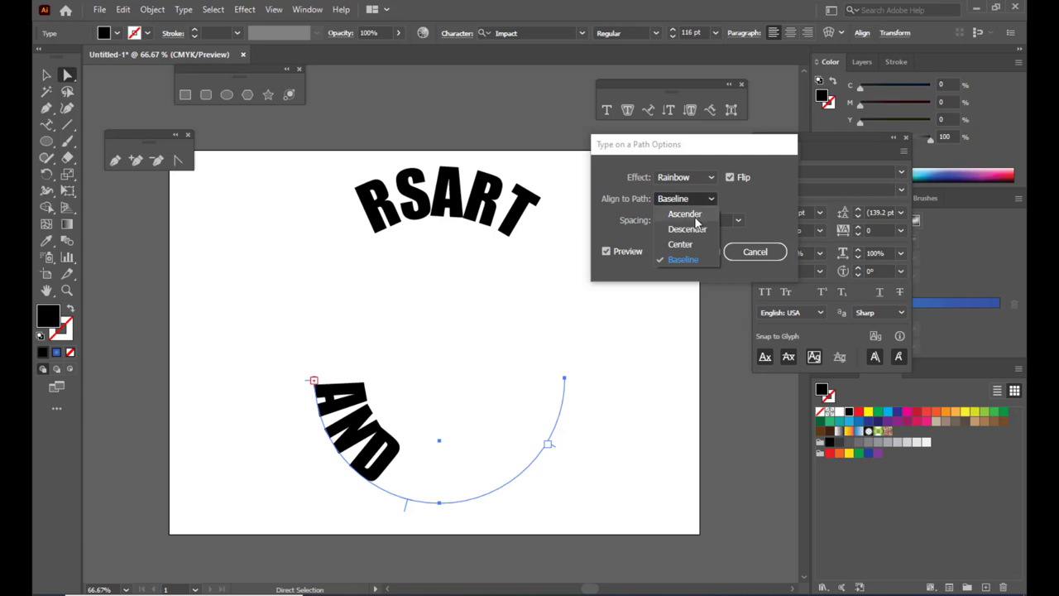
{"action": "left_click", "coordinate": [685, 214]}
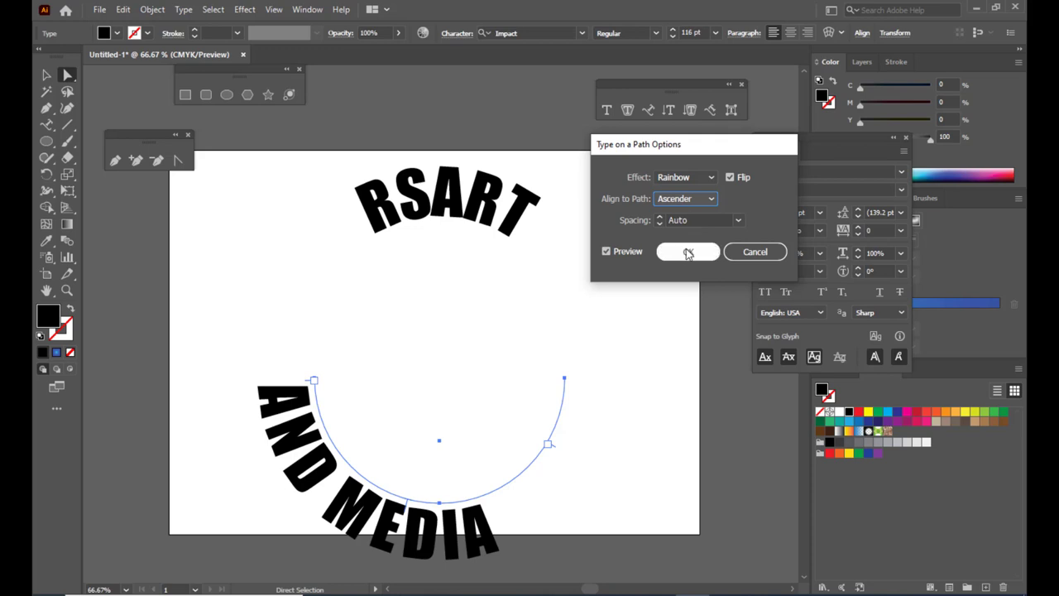
{"action": "left_click", "coordinate": [687, 251]}
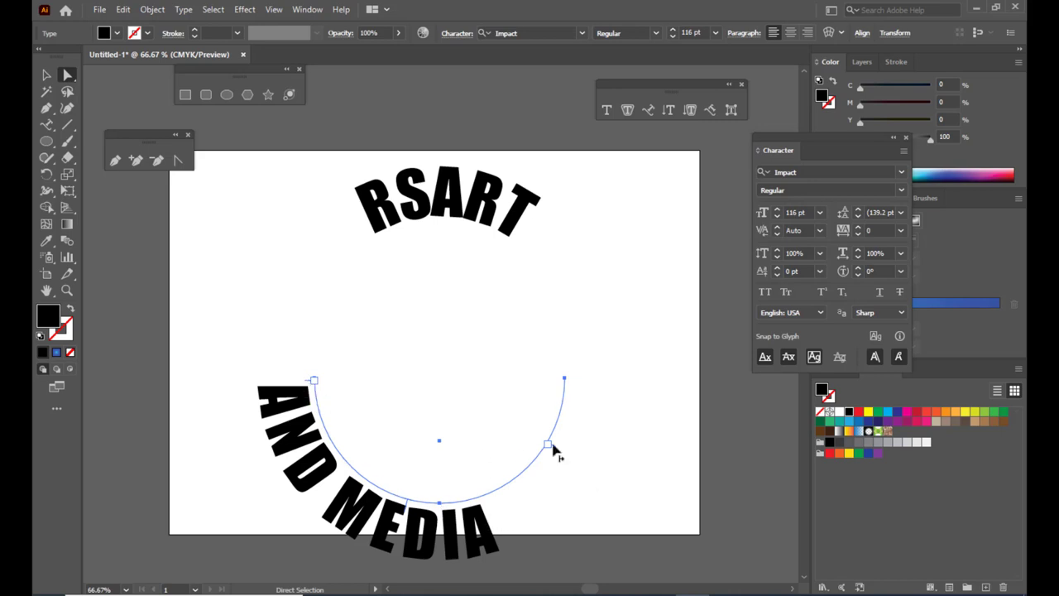
- Centre AND MEDIA along the bottom arc and move it up beneath RSART
{"action": "left_click_drag", "start_coordinate": [553, 445], "coordinate": [565, 423]}
{"action": "left_click_drag", "start_coordinate": [311, 384], "coordinate": [331, 453]}
{"action": "left_click", "coordinate": [47, 74]}
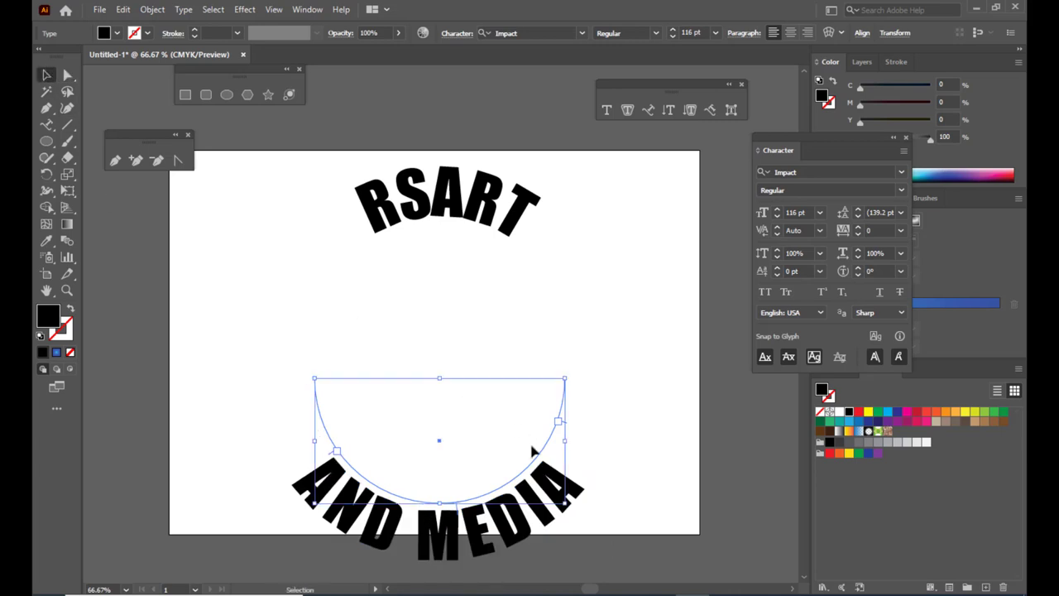
{"action": "left_click_drag", "start_coordinate": [542, 454], "coordinate": [546, 304]}
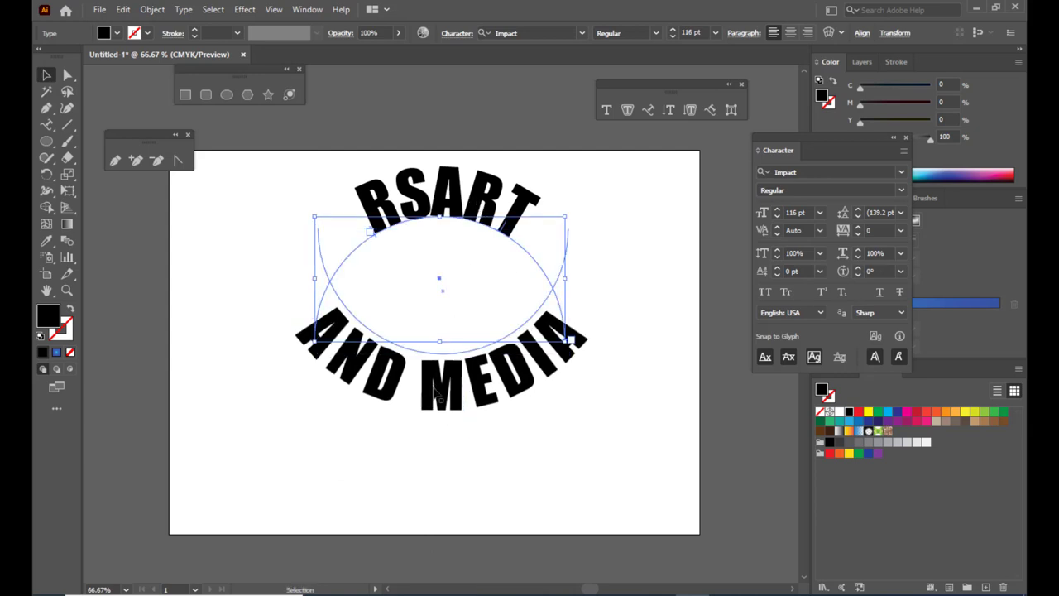
{"action": "left_click", "coordinate": [691, 304]}
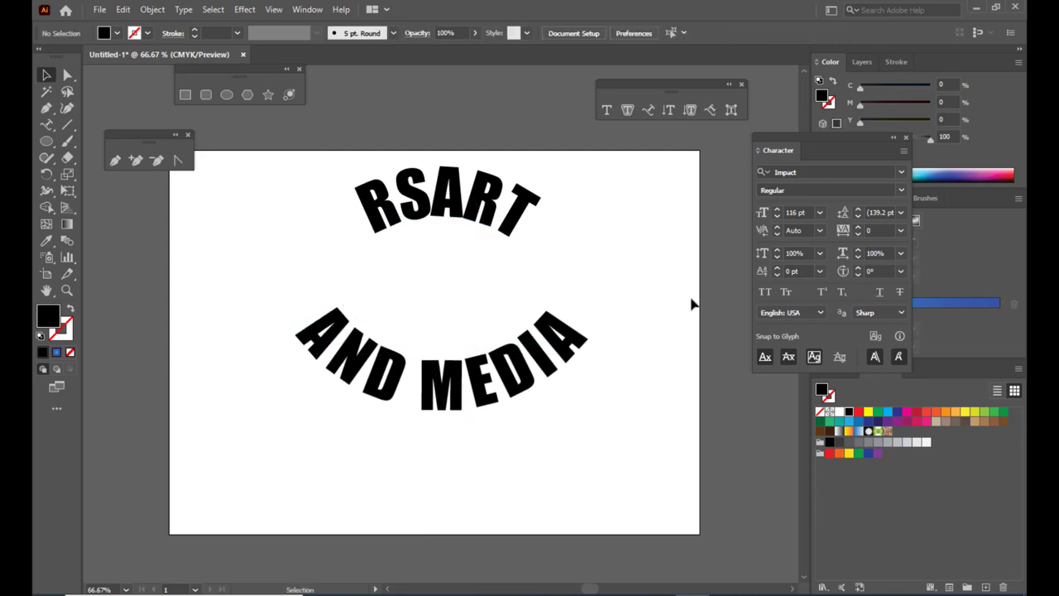
- Lower RSART, then move both curved text objects slightly down together
{"action": "left_click_drag", "start_coordinate": [506, 179], "coordinate": [512, 213]}
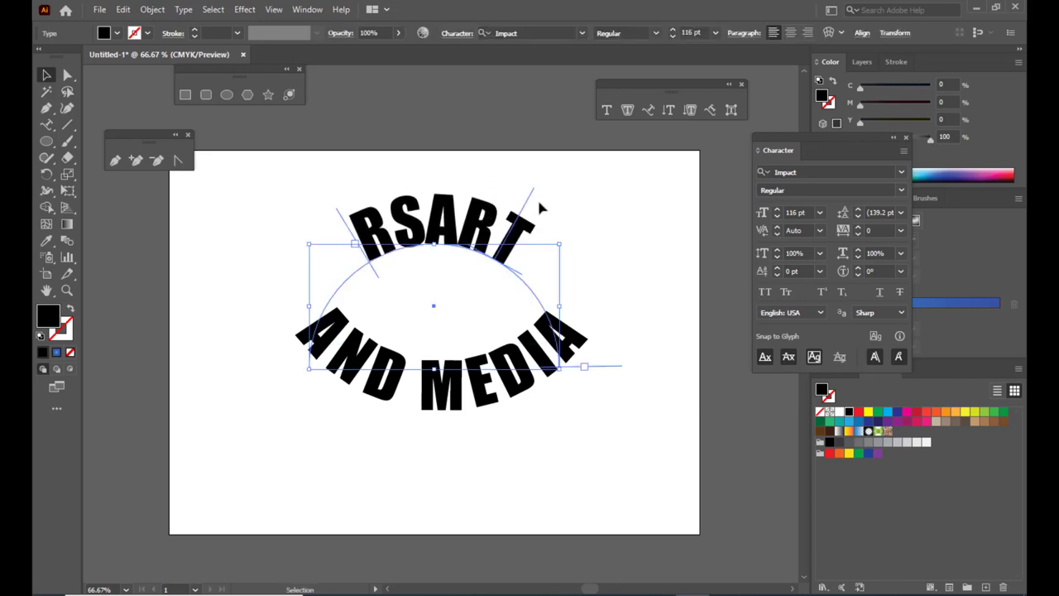
{"action": "left_click", "coordinate": [584, 223]}
{"action": "left_click_drag", "start_coordinate": [326, 245], "coordinate": [641, 492]}
{"action": "left_click_drag", "start_coordinate": [512, 354], "coordinate": [511, 379]}
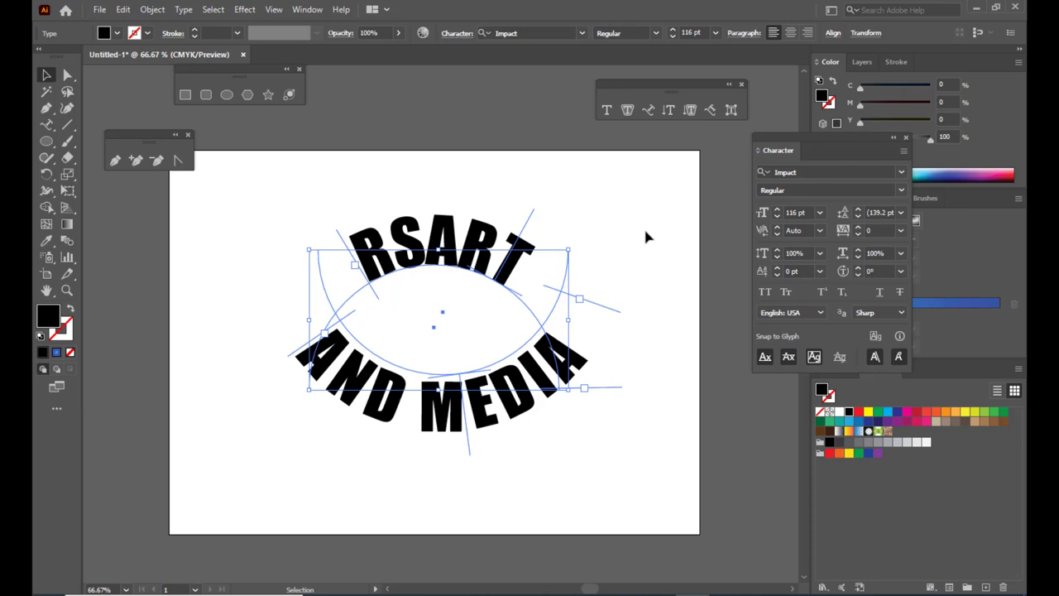
{"action": "left_click", "coordinate": [645, 236]}
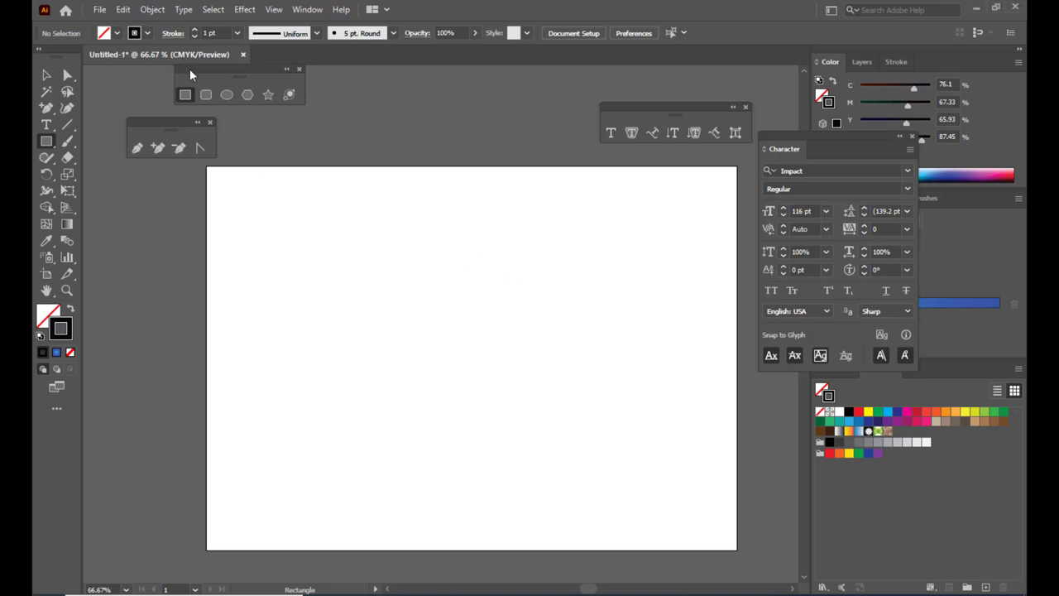
- Draw a wide rectangle across the page centre and add an anchor midway along its top edge
{"action": "left_click_drag", "start_coordinate": [189, 69], "coordinate": [266, 99]}
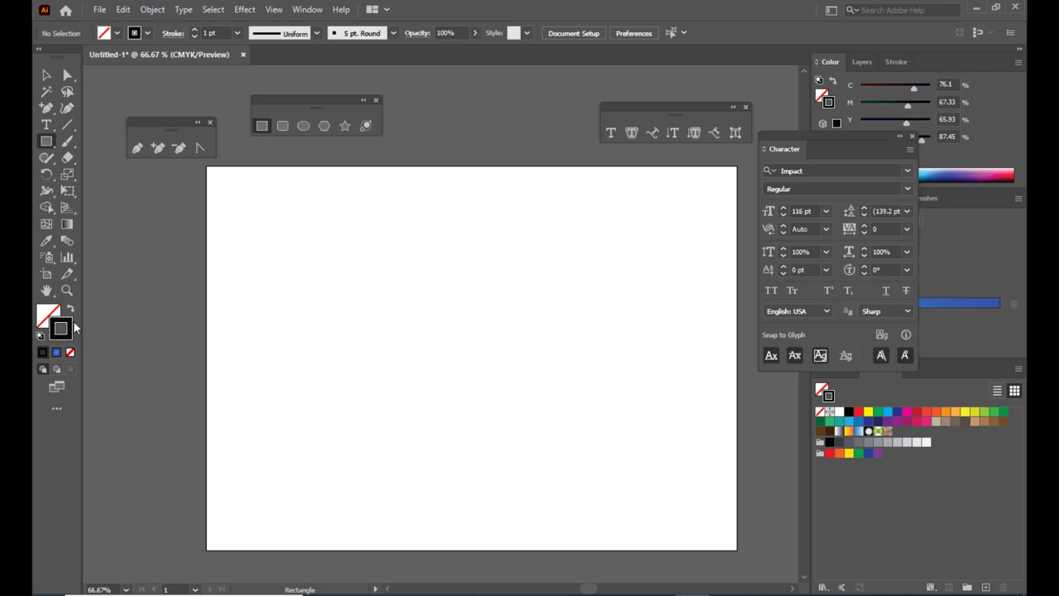
{"action": "left_click_drag", "start_coordinate": [295, 252], "coordinate": [652, 399]}
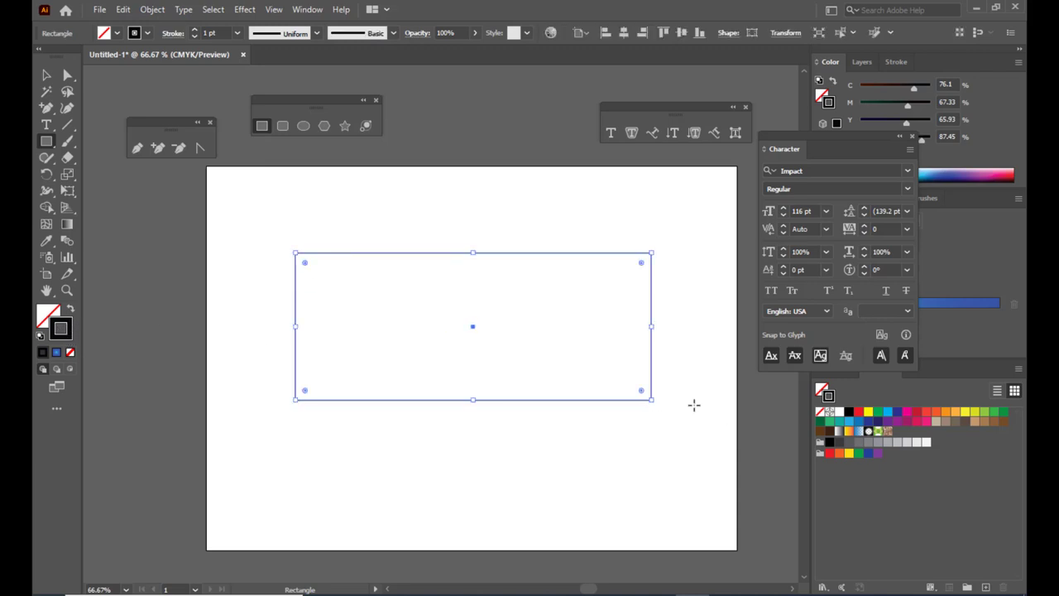
{"action": "left_click", "coordinate": [157, 147]}
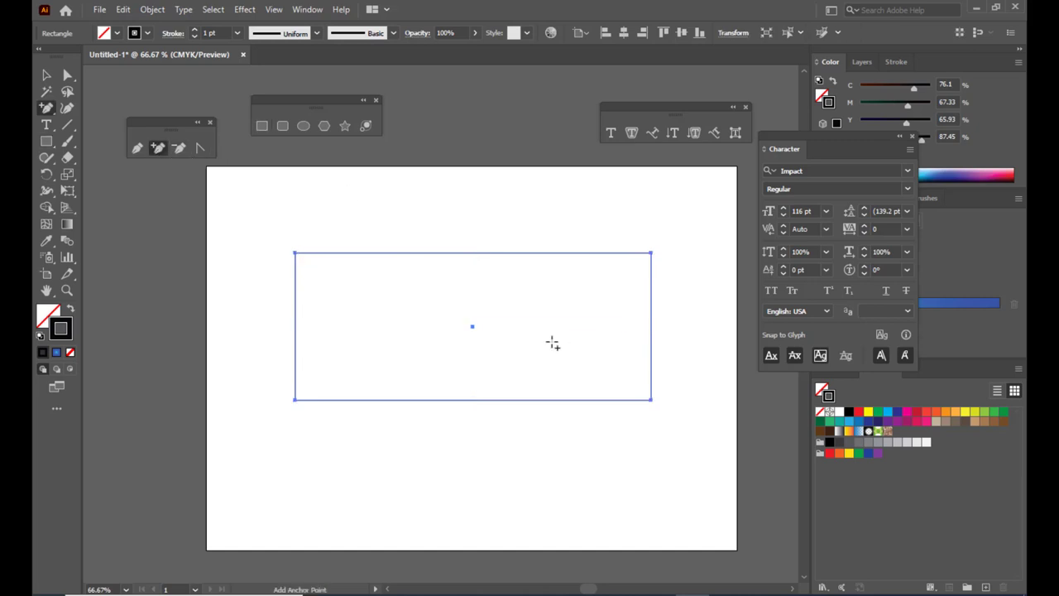
{"action": "left_click", "coordinate": [465, 253]}
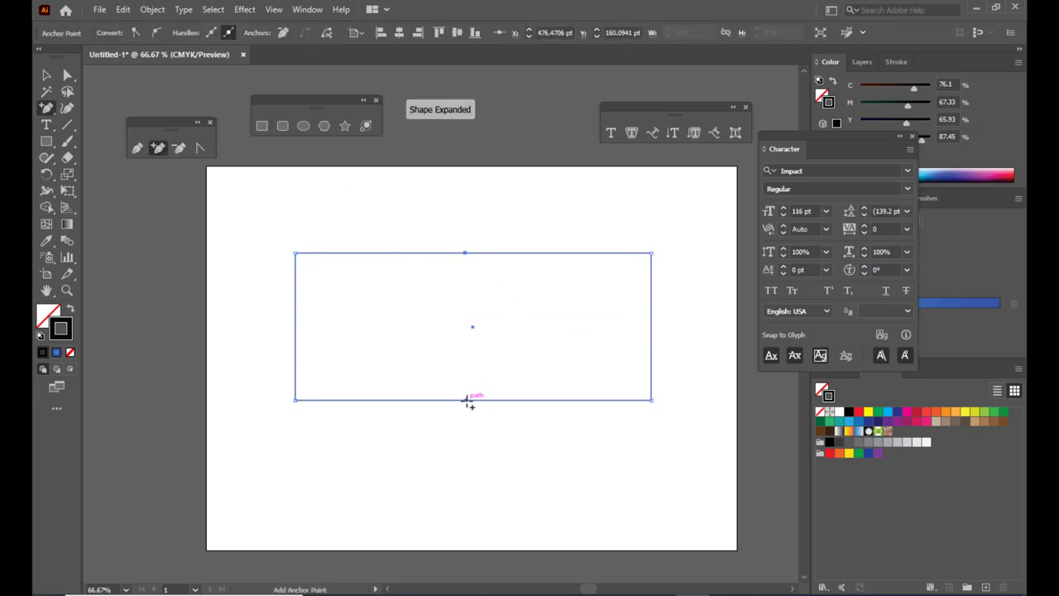
{"action": "left_click", "coordinate": [46, 74]}
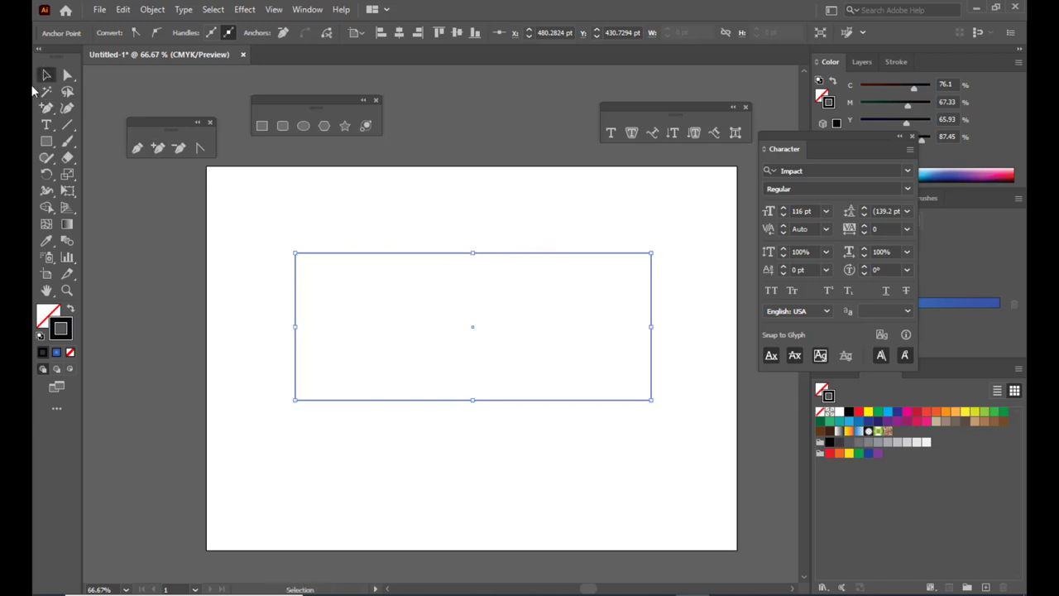
- Pull the top-middle anchor down and the bottom-middle anchor up into a bow-tie
{"action": "left_click", "coordinate": [68, 76]}
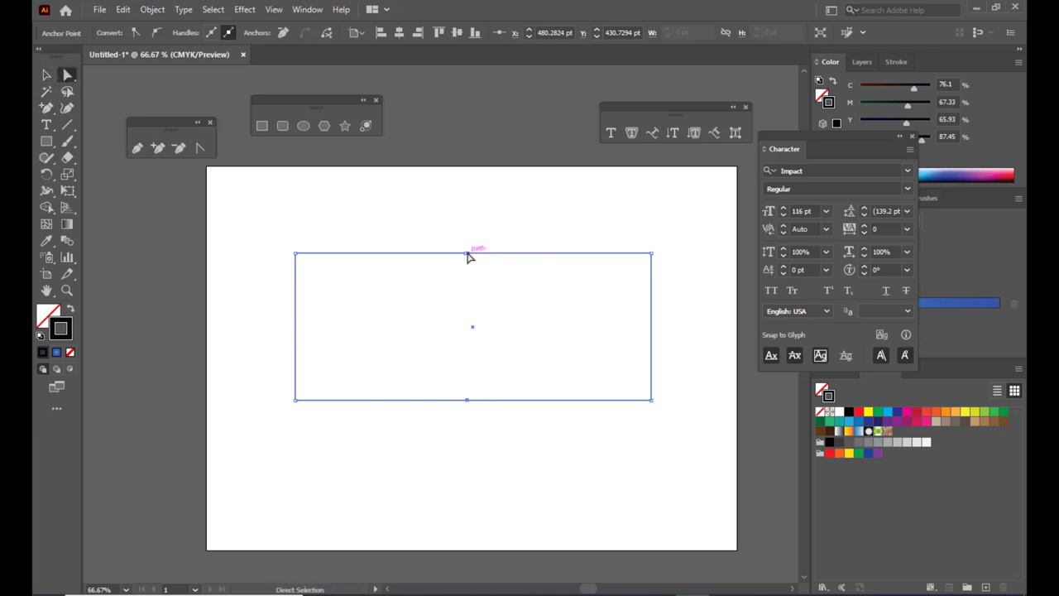
{"action": "left_click_drag", "start_coordinate": [466, 257], "coordinate": [471, 291]}
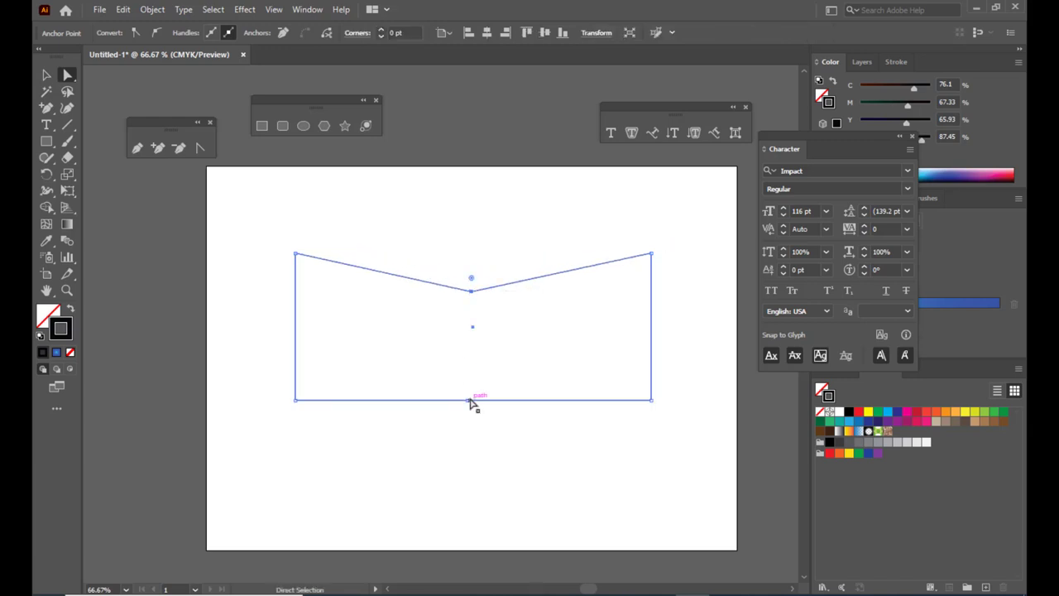
{"action": "left_click_drag", "start_coordinate": [469, 400], "coordinate": [472, 344]}
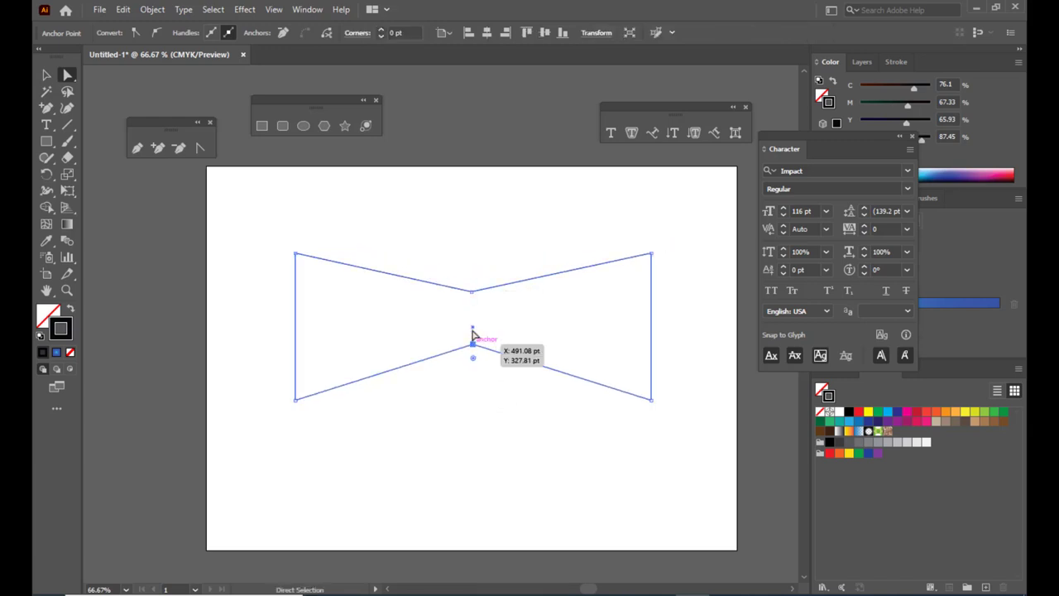
{"action": "left_click_drag", "start_coordinate": [471, 292], "coordinate": [471, 297]}
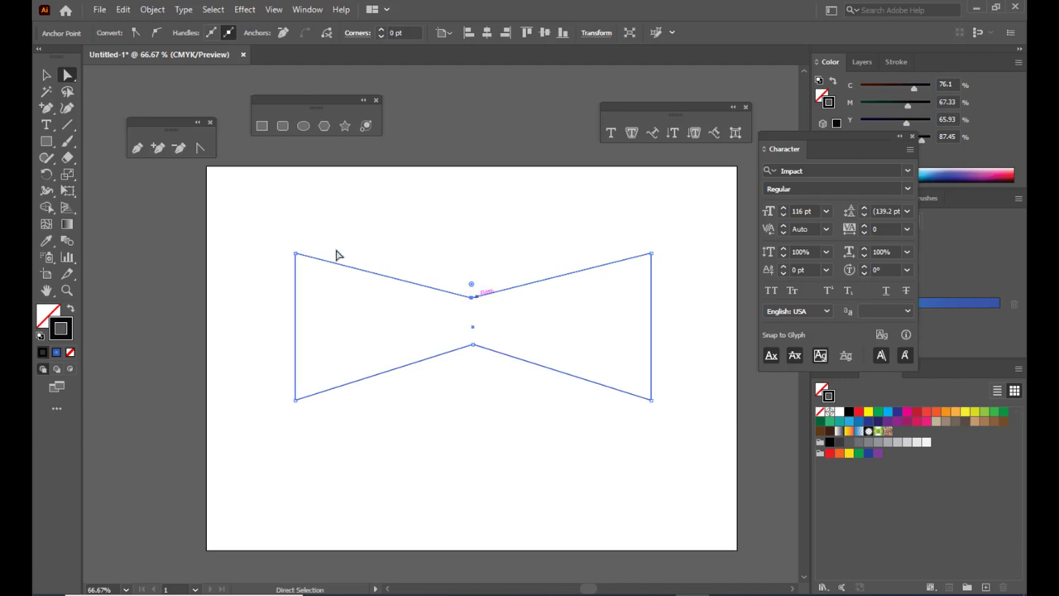
{"action": "left_click", "coordinate": [45, 76]}
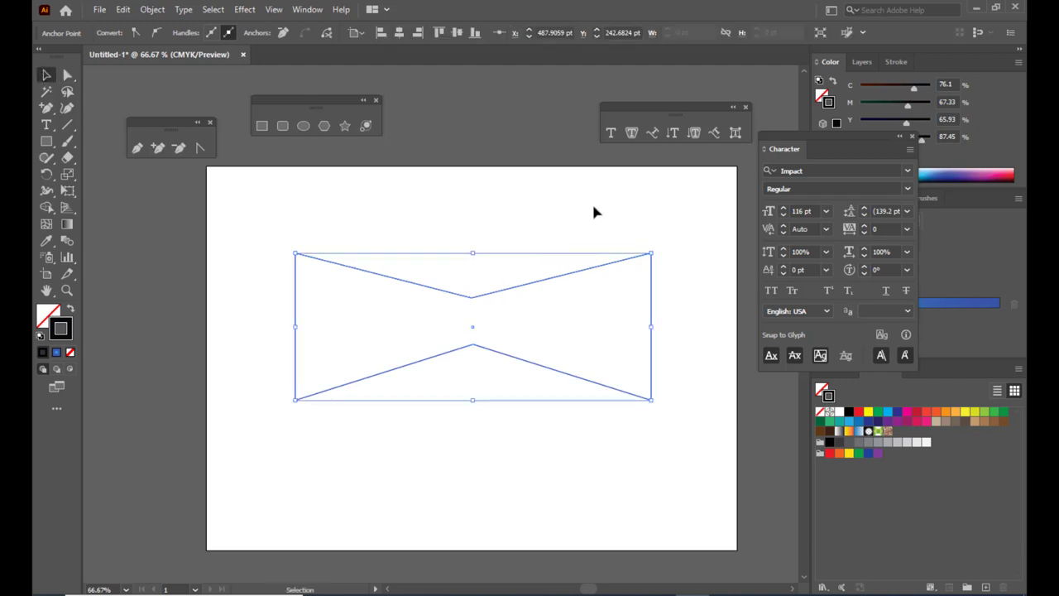
{"action": "left_click_drag", "start_coordinate": [631, 106], "coordinate": [633, 89]}
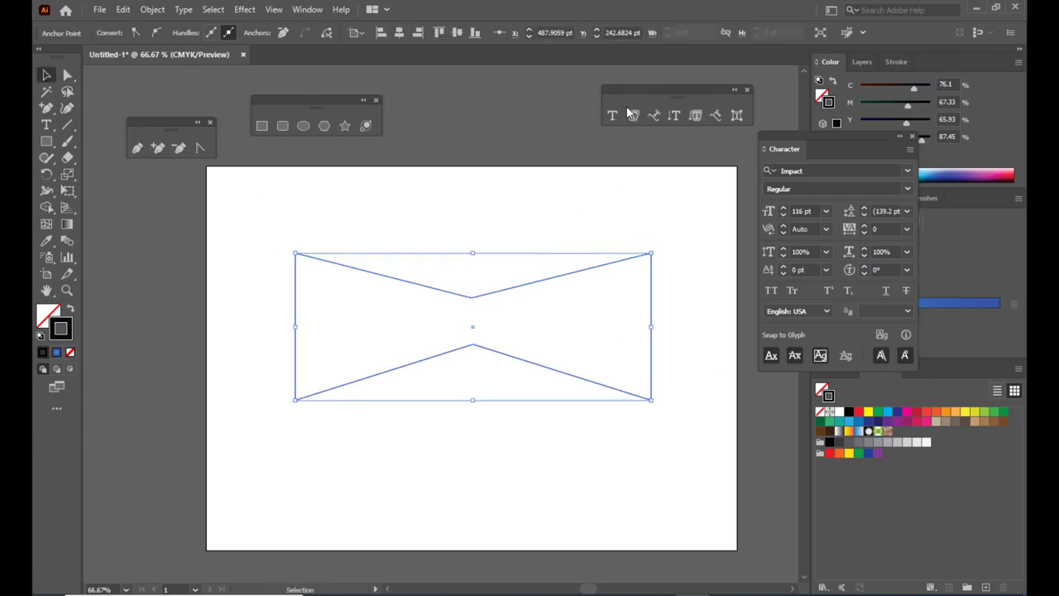
{"action": "left_click", "coordinate": [613, 115]}
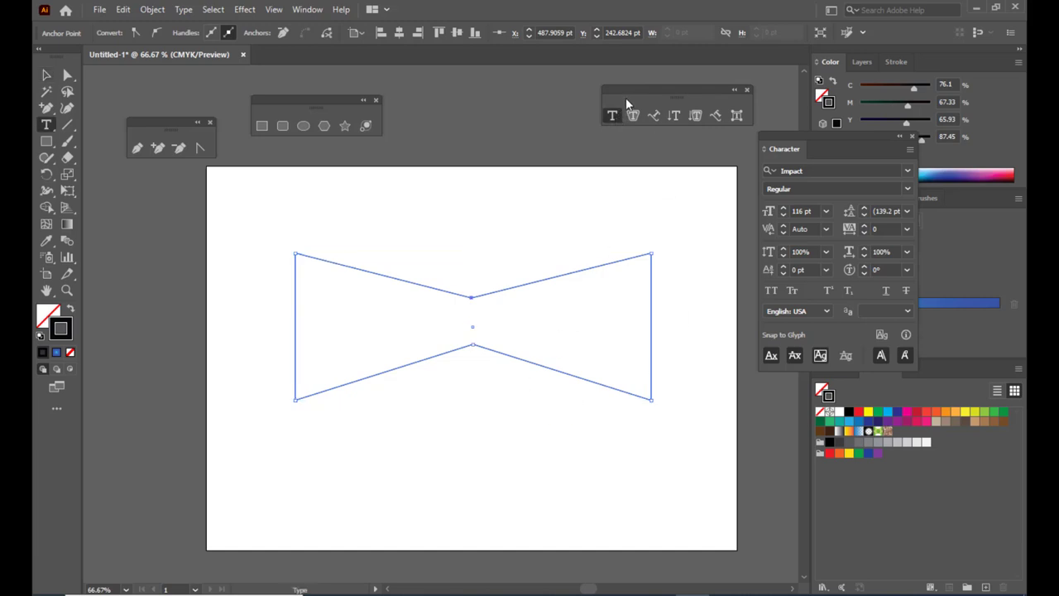
- Type GRAPHICDESIGN and centre it over the bow-tie shape
{"action": "left_click", "coordinate": [389, 463]}
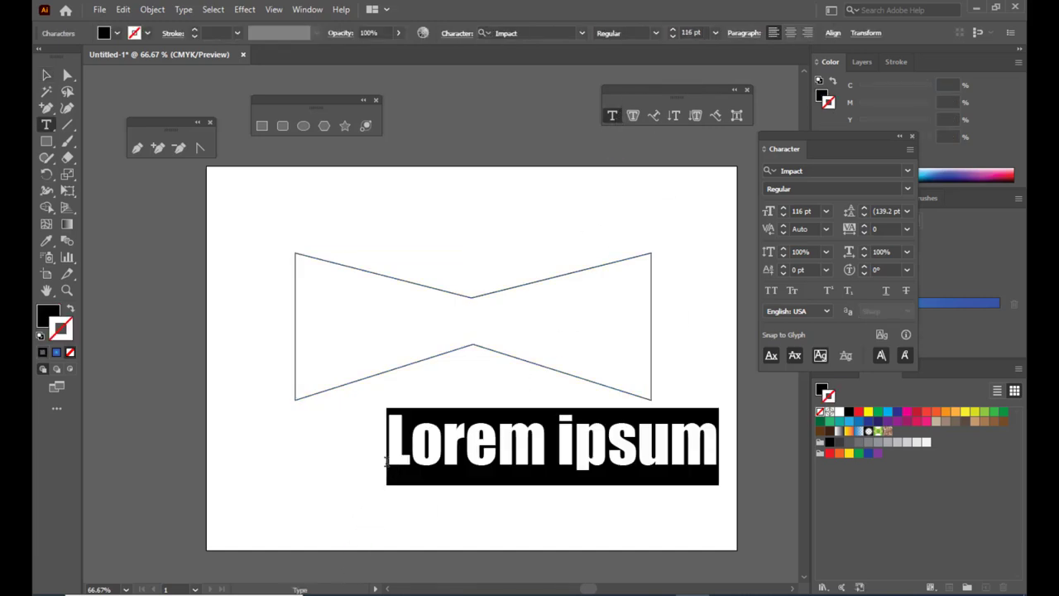
{"action": "key", "text": "BackSpace"}
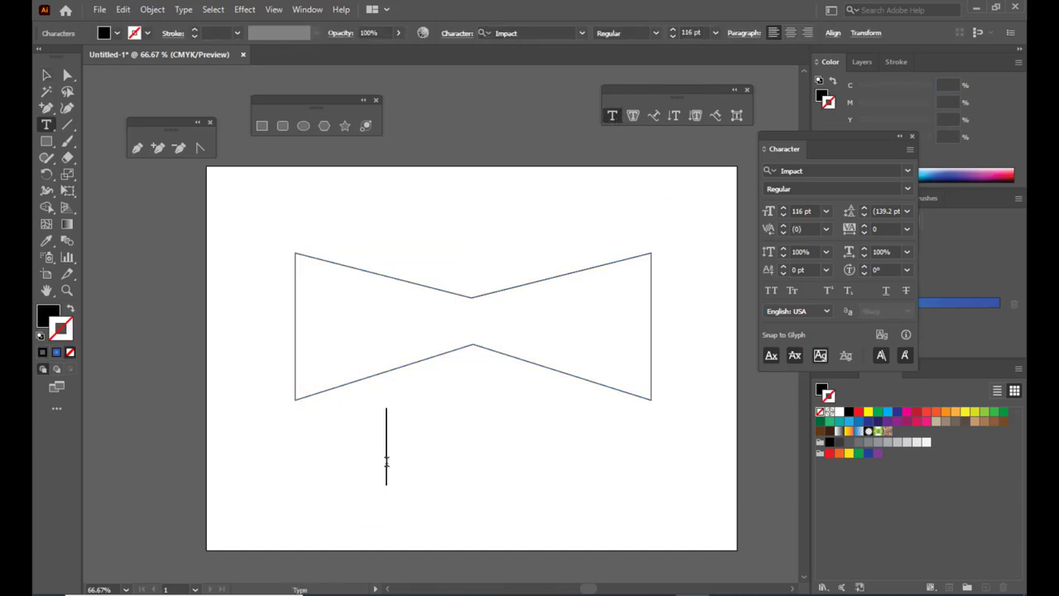
{"action": "type", "text": "GRAP"}
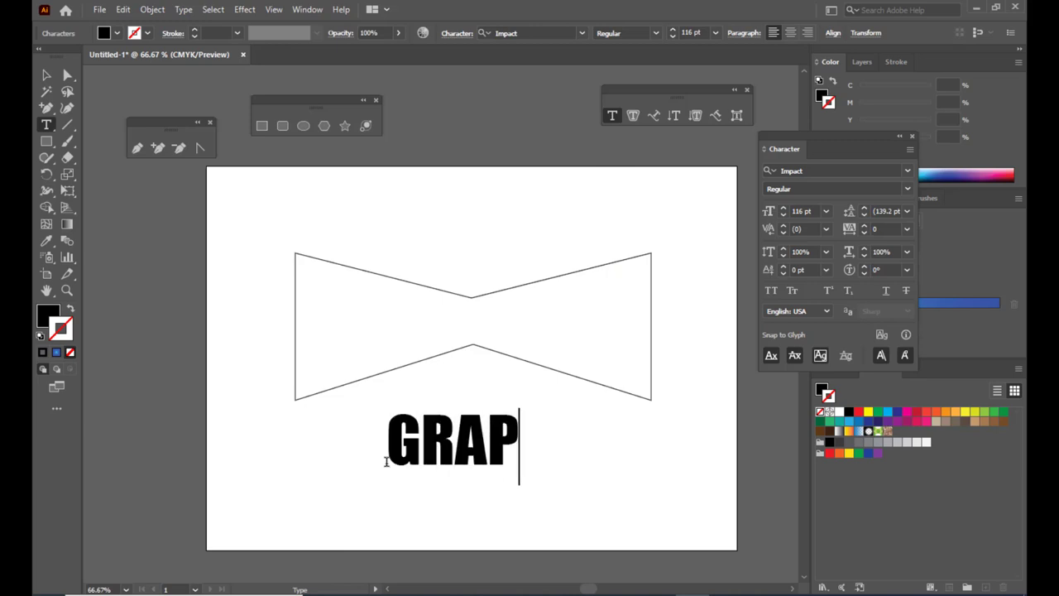
{"action": "type", "text": "HICDESIGN"}
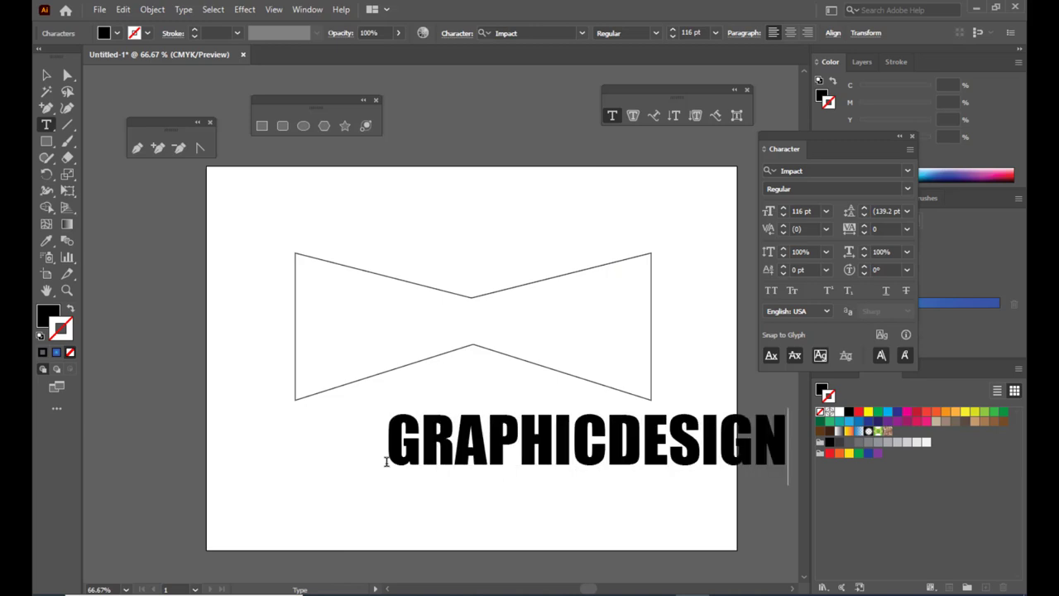
{"action": "left_click", "coordinate": [46, 75]}
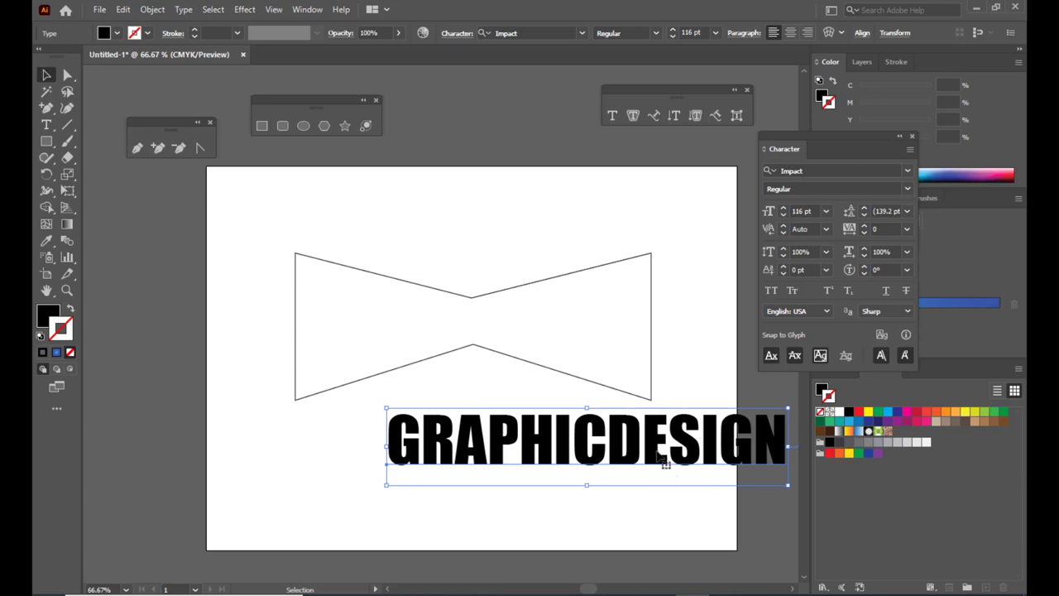
{"action": "left_click_drag", "start_coordinate": [662, 463], "coordinate": [541, 324]}
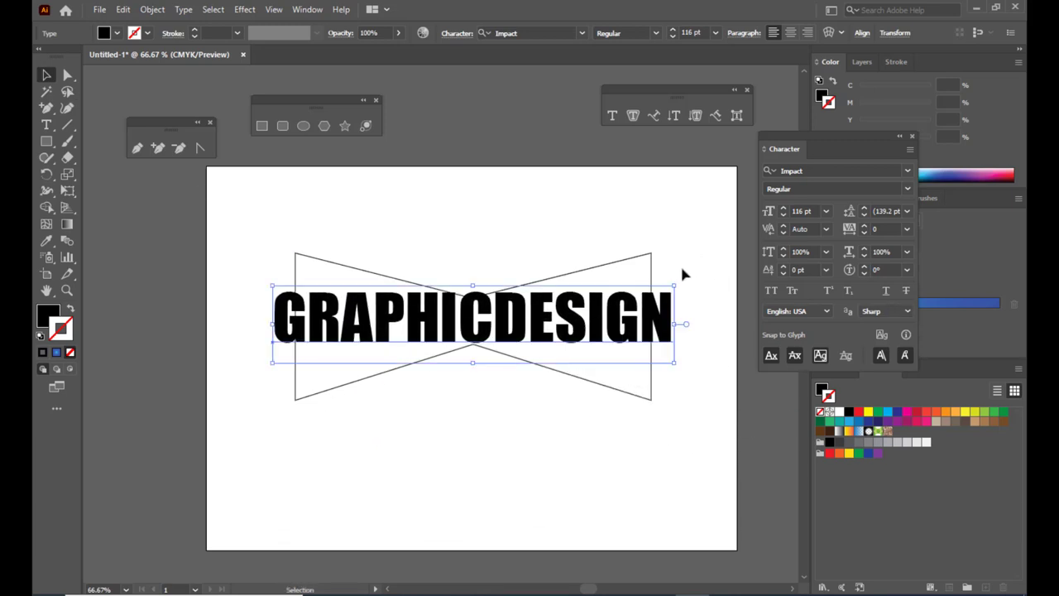
{"action": "left_click_drag", "start_coordinate": [614, 304], "coordinate": [614, 305]}
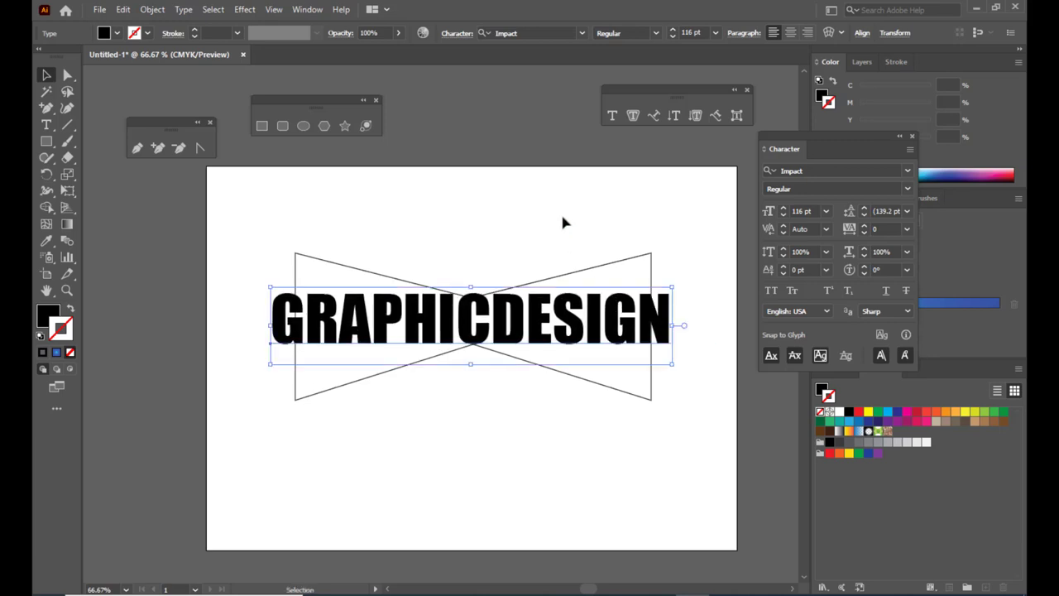
{"action": "left_click_drag", "start_coordinate": [567, 306], "coordinate": [567, 304]}
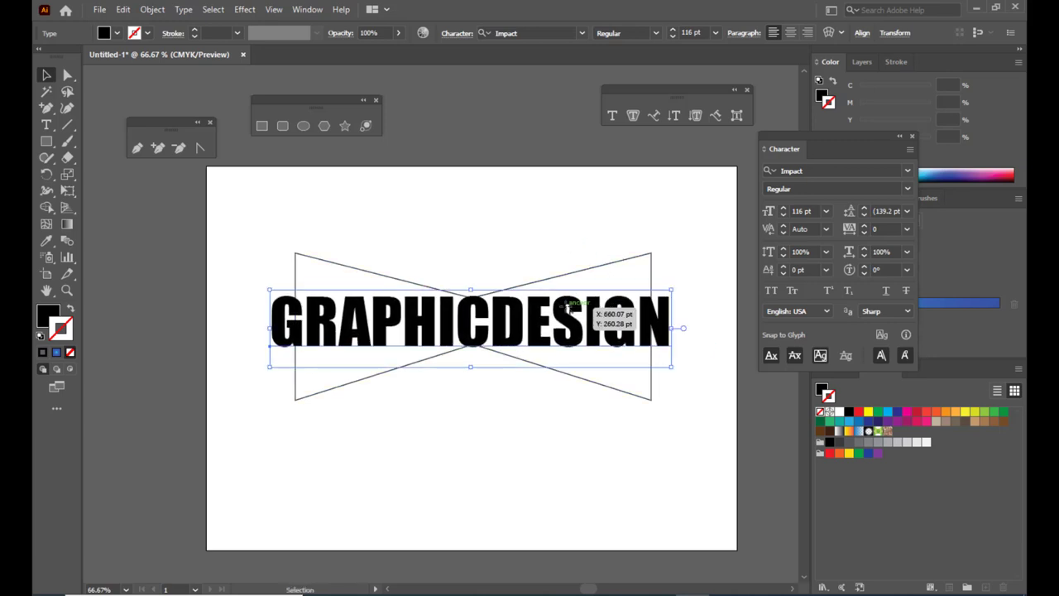
- Bring the bow-tie shape to the front, in front of the text
{"action": "left_click", "coordinate": [607, 264]}
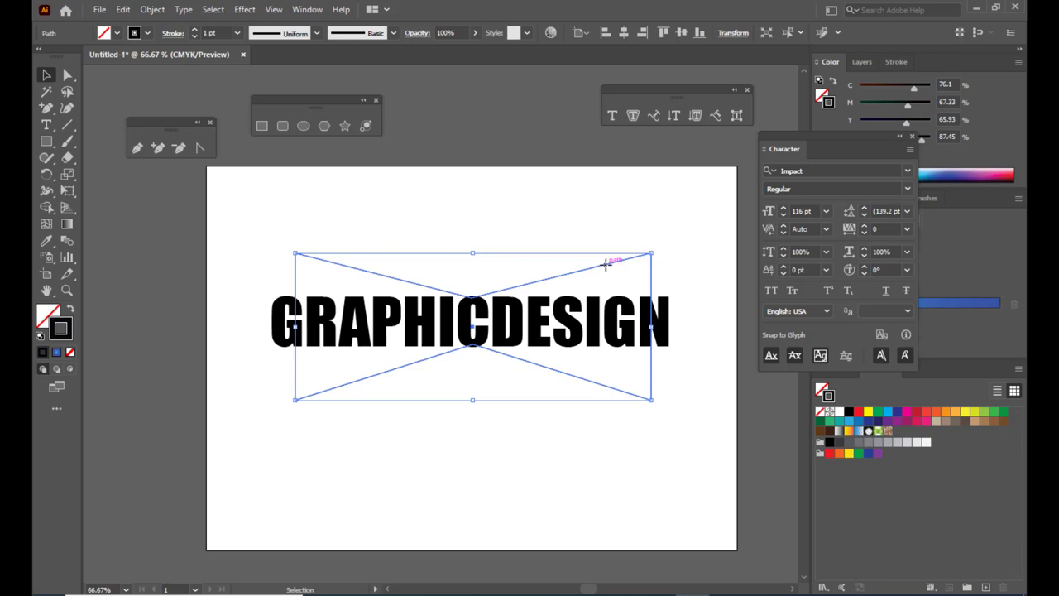
{"action": "right_click", "coordinate": [606, 264]}
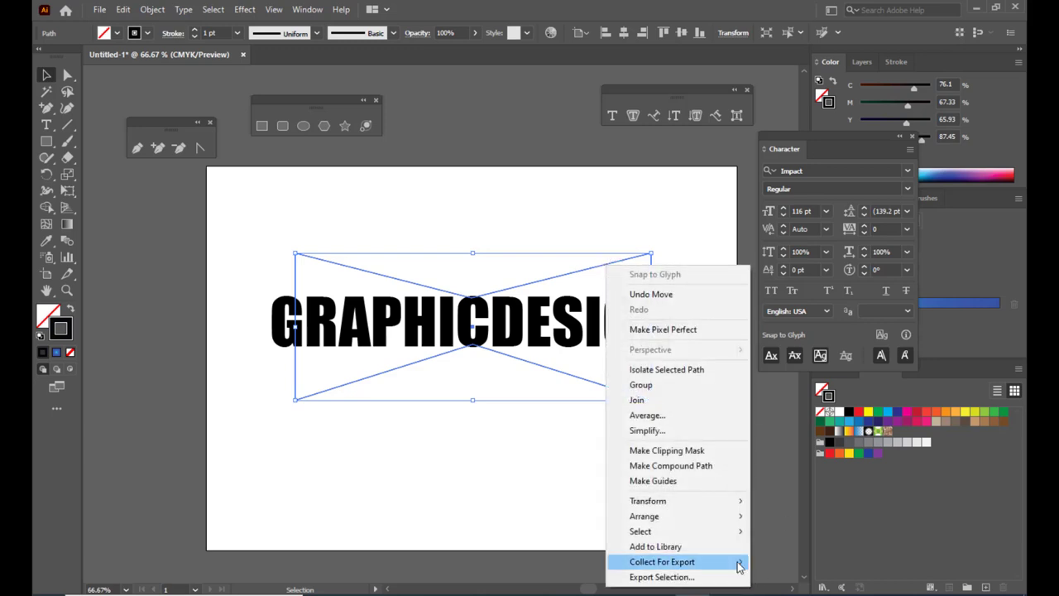
{"action": "mouse_move", "coordinate": [697, 518]}
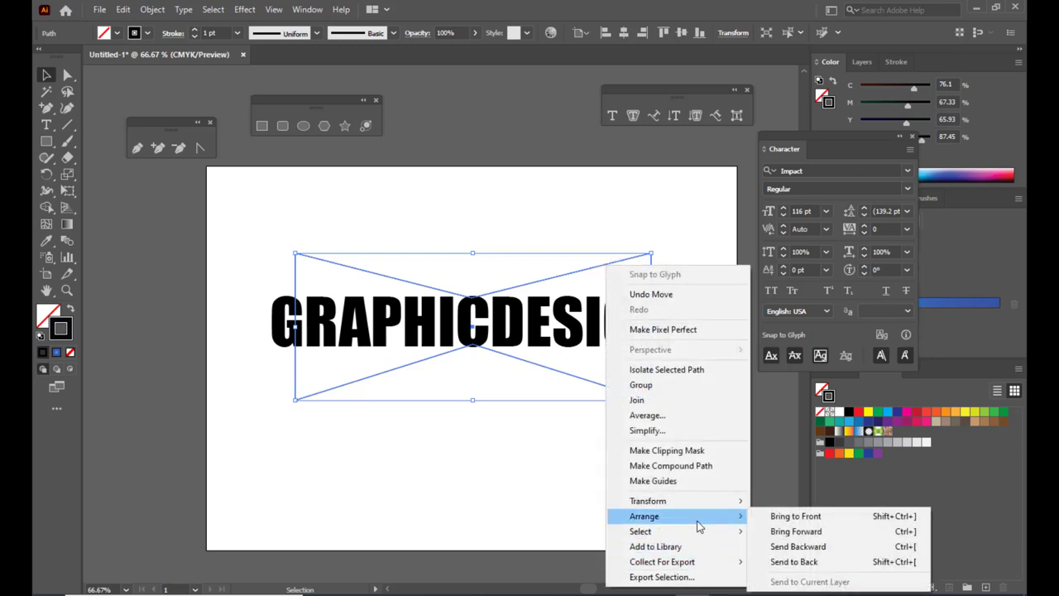
{"action": "left_click", "coordinate": [820, 519]}
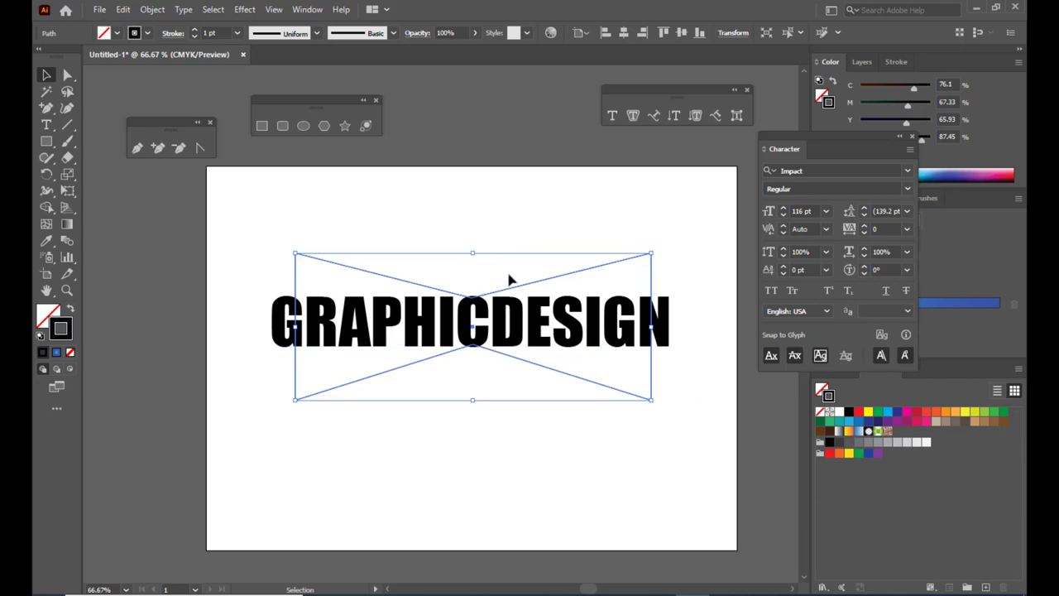
- Select the text and bow-tie and apply Object > Envelope Distort > Make with Top Object
{"action": "left_click", "coordinate": [554, 229]}
{"action": "left_click", "coordinate": [518, 324]}
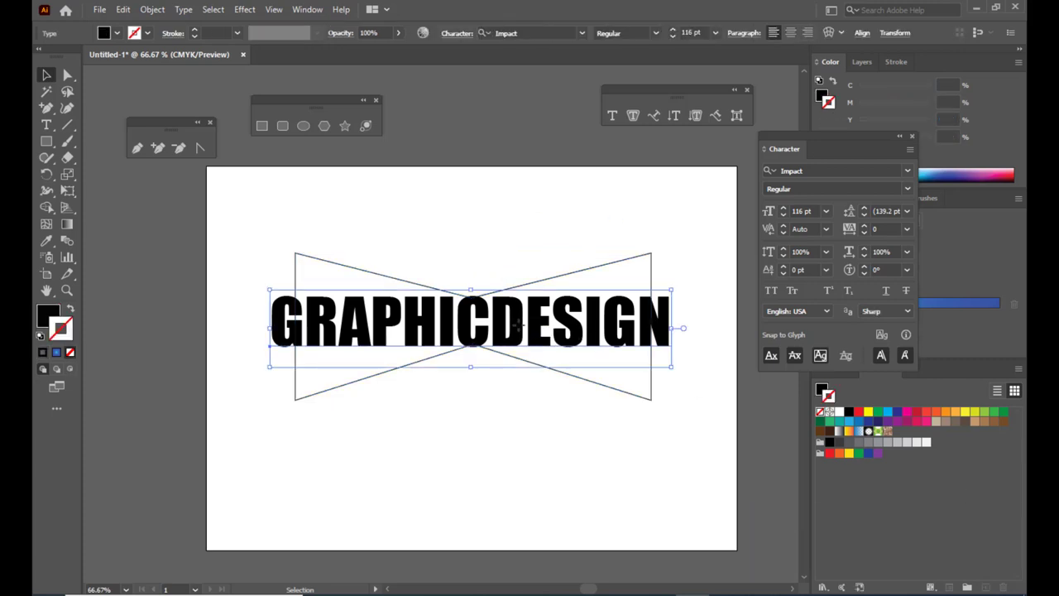
{"action": "left_click", "coordinate": [603, 270], "text": "shift"}
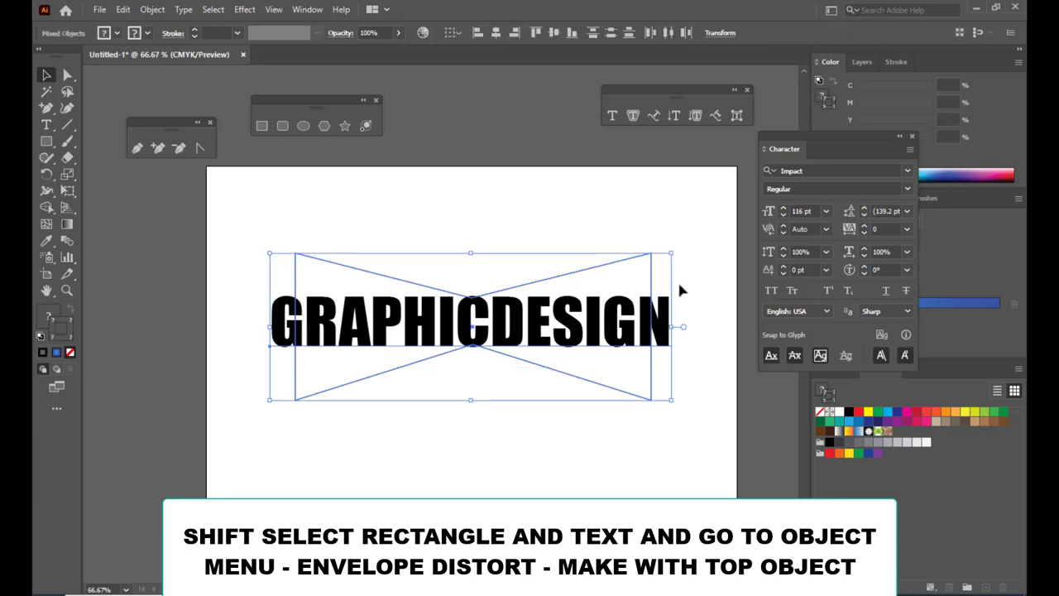
{"action": "left_click", "coordinate": [152, 9]}
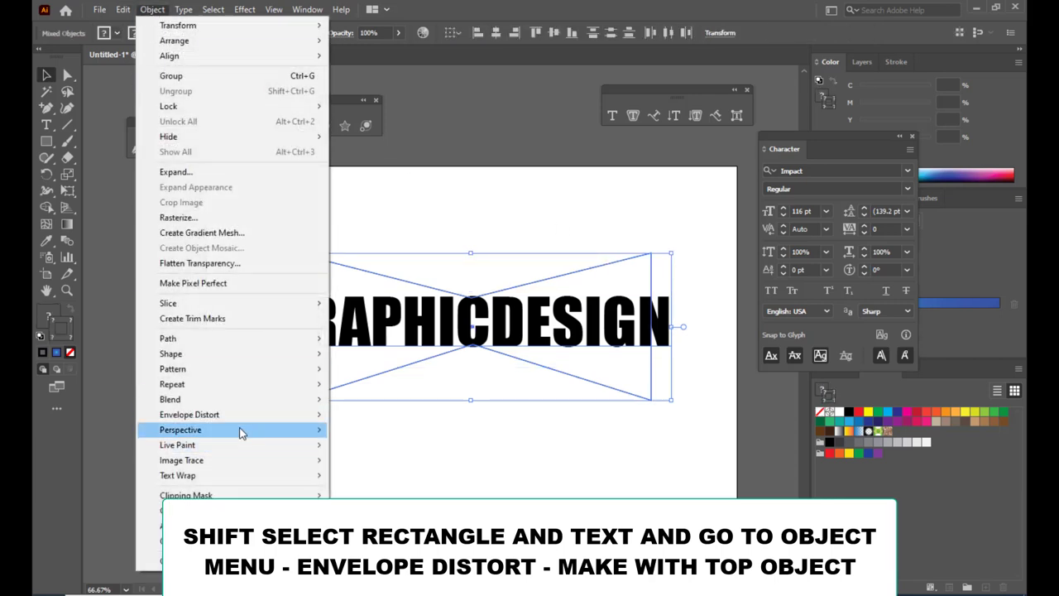
{"action": "mouse_move", "coordinate": [241, 416]}
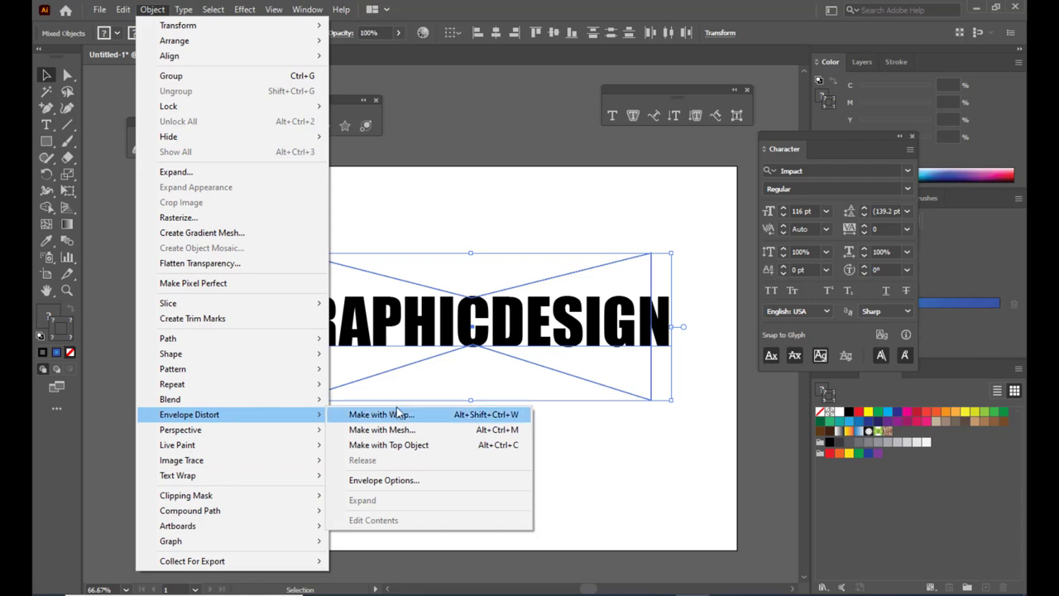
{"action": "left_click", "coordinate": [442, 451]}
{"action": "left_click", "coordinate": [495, 475]}
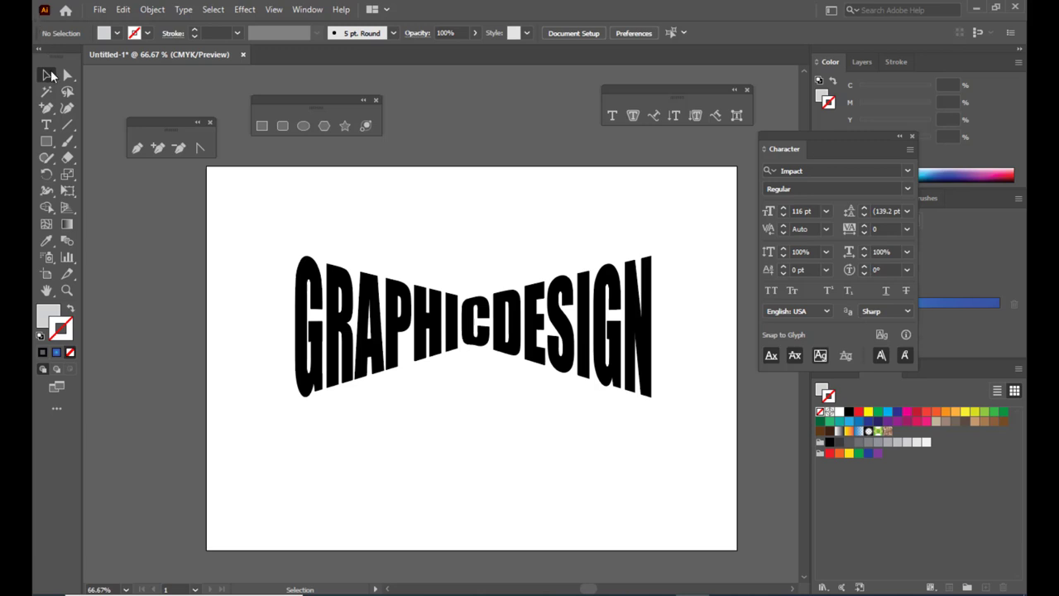
- Move GRAPHICDESIGN higher and draw a black-outlined, unfilled rectangle below it
{"action": "left_click_drag", "start_coordinate": [592, 318], "coordinate": [600, 250]}
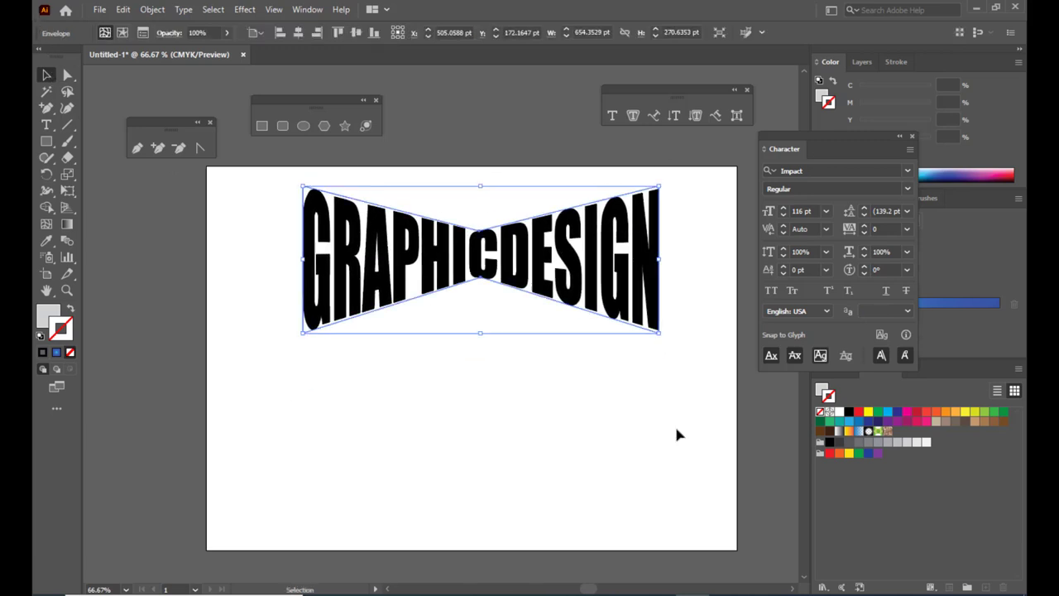
{"action": "left_click", "coordinate": [261, 126]}
{"action": "mouse_move", "coordinate": [307, 351]}
{"action": "left_mouse_down"}
{"action": "mouse_move", "coordinate": [640, 450]}
{"action": "mouse_move", "coordinate": [660, 484]}
{"action": "left_mouse_up"}
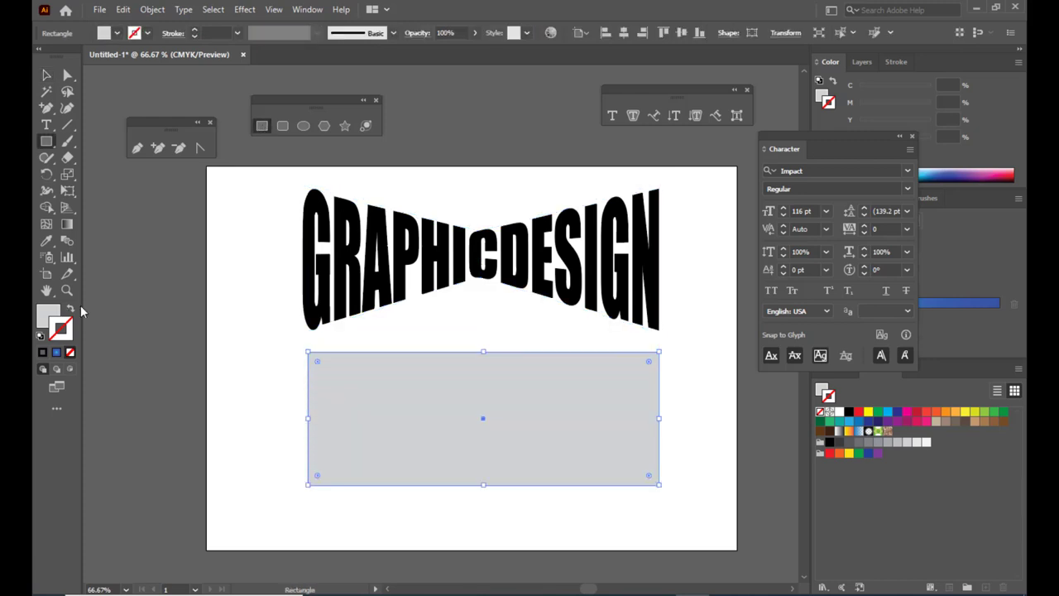
{"action": "left_click", "coordinate": [43, 354]}
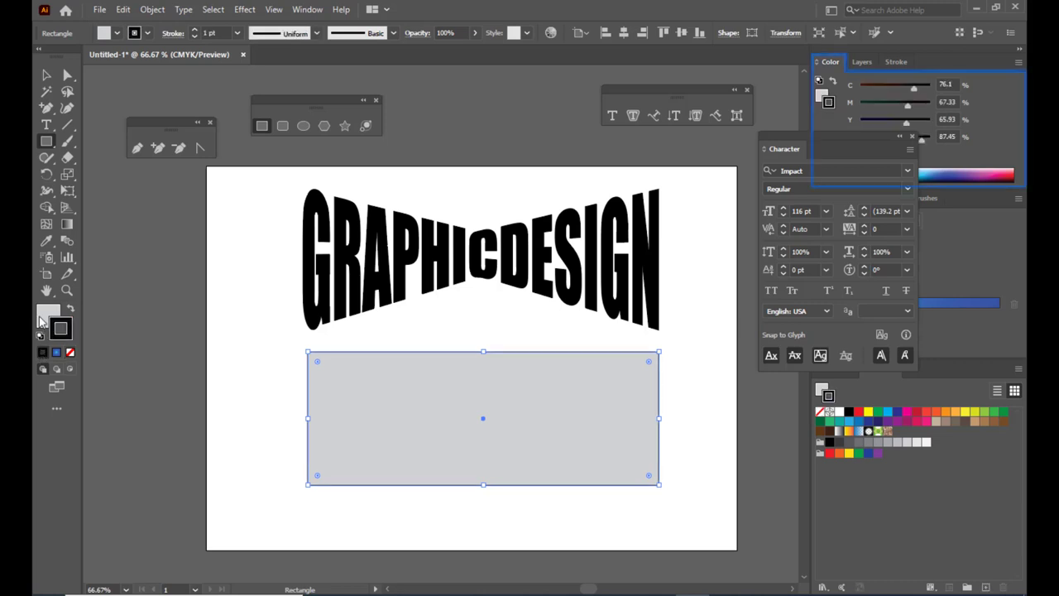
{"action": "left_click", "coordinate": [70, 352]}
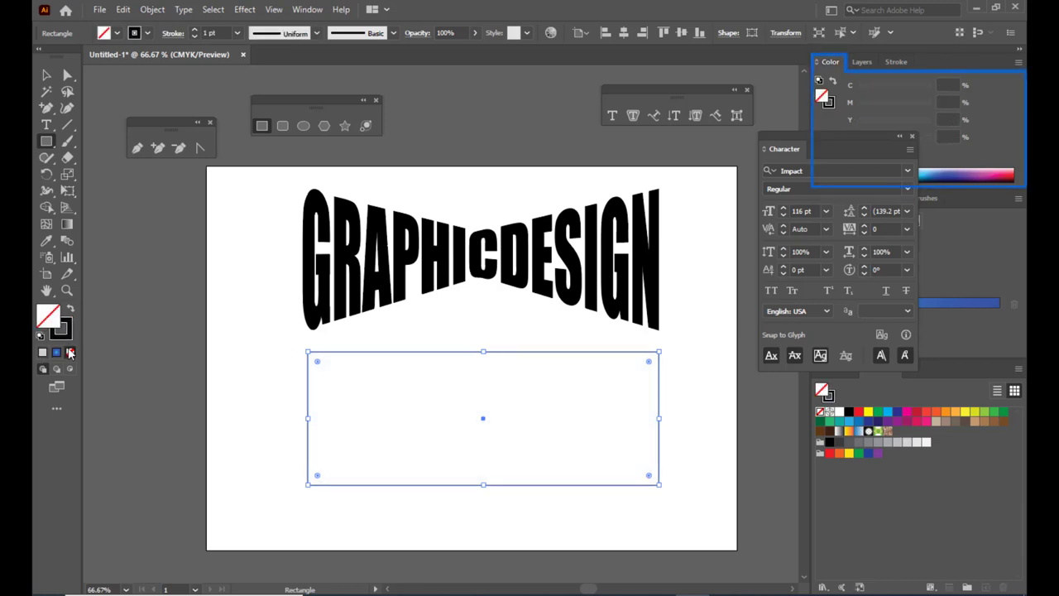
- Add anchor points at the top and bottom midpoints and pull them out into points
{"action": "left_click", "coordinate": [159, 152]}
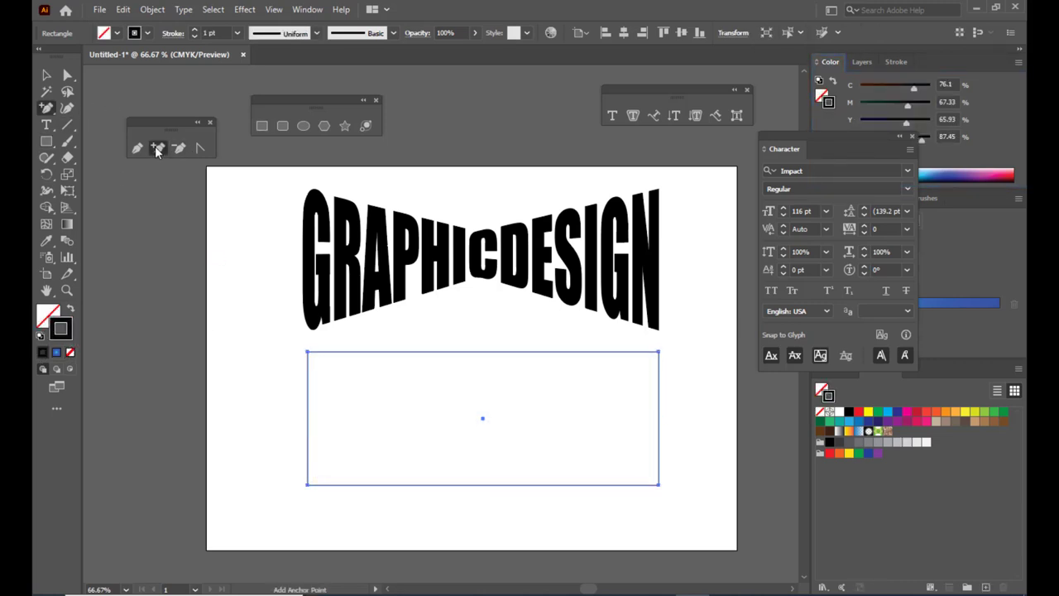
{"action": "left_click", "coordinate": [483, 352]}
{"action": "left_click", "coordinate": [483, 485]}
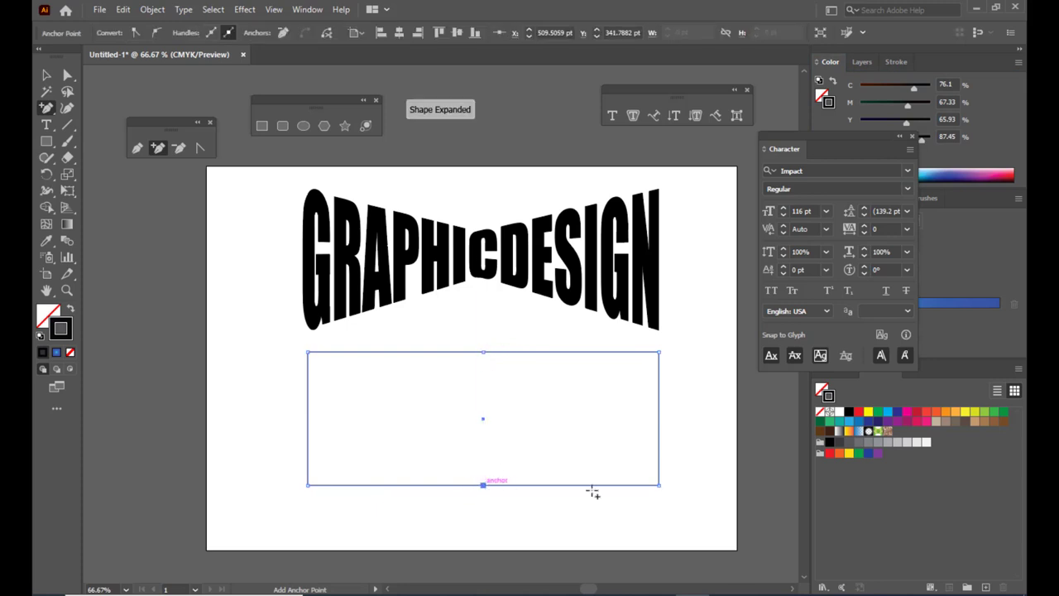
{"action": "key", "text": "a"}
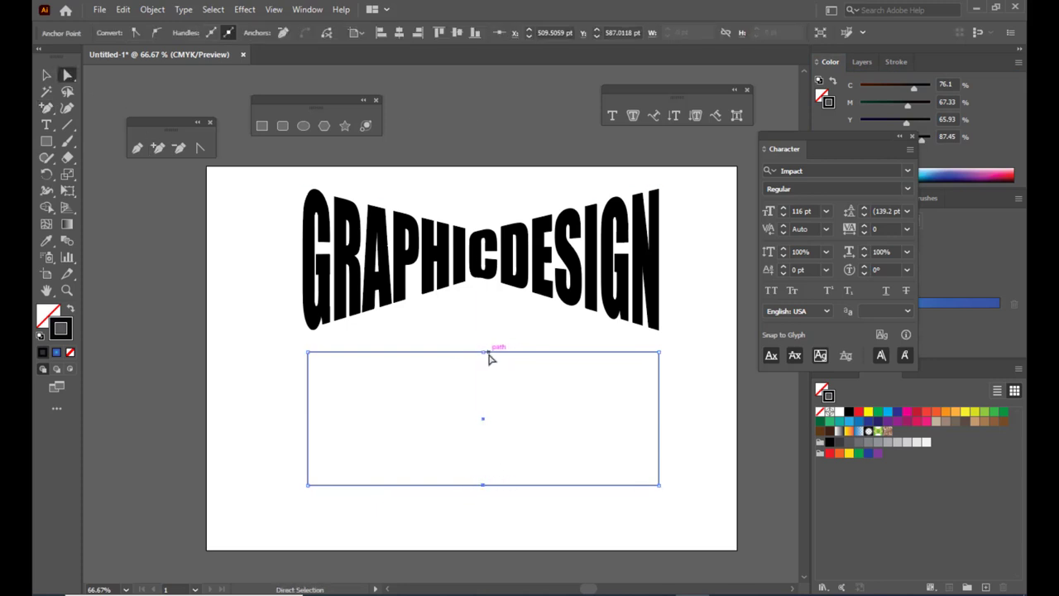
{"action": "left_click_drag", "start_coordinate": [488, 353], "coordinate": [480, 303]}
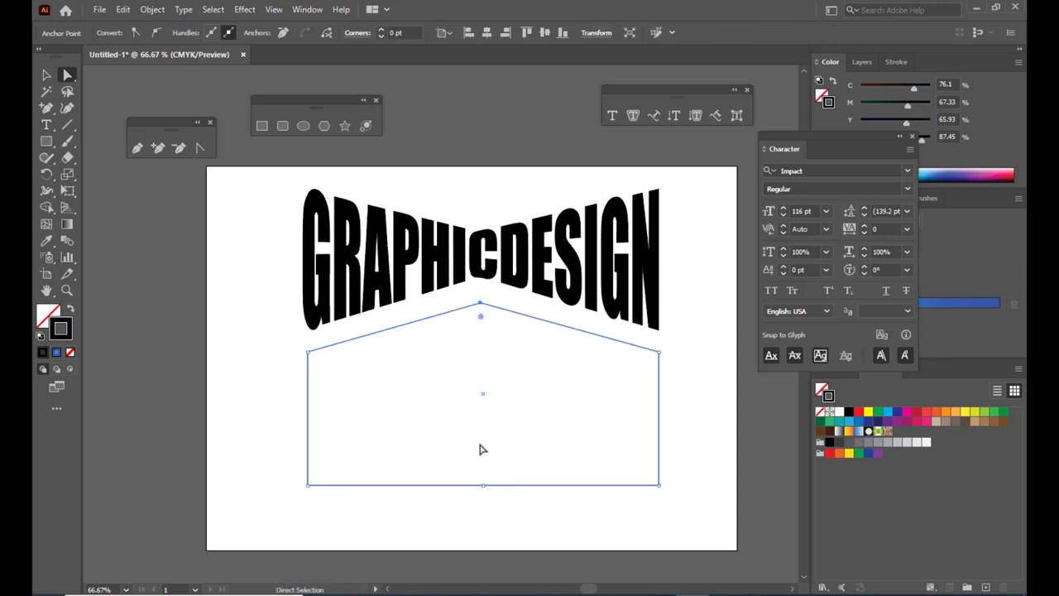
{"action": "left_click_drag", "start_coordinate": [483, 485], "coordinate": [480, 522]}
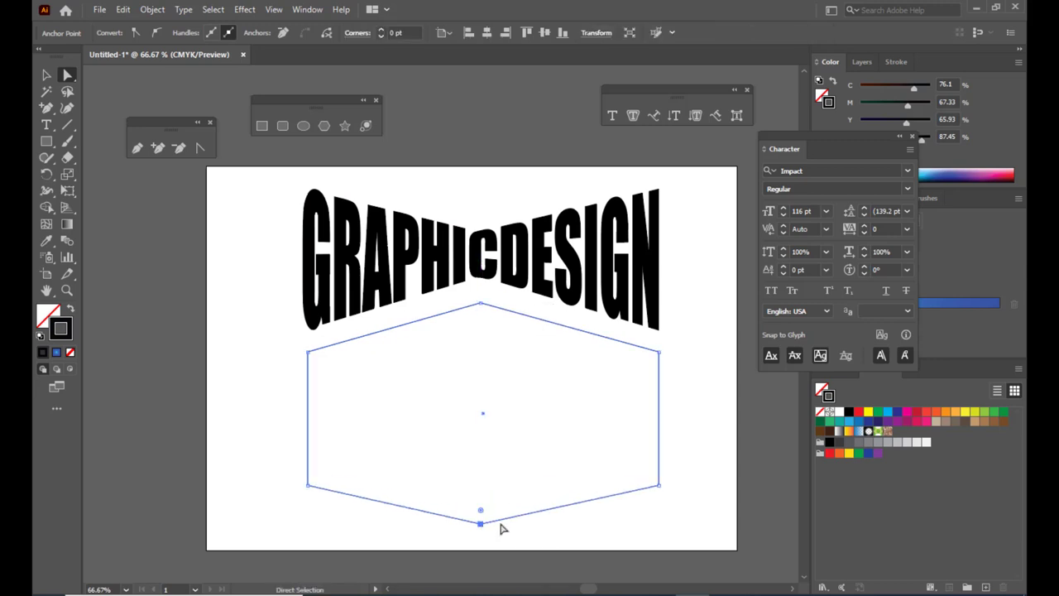
- Pull the four corner points inward to finish the hexagon shape
{"action": "left_click_drag", "start_coordinate": [308, 352], "coordinate": [308, 366]}
{"action": "left_click_drag", "start_coordinate": [308, 484], "coordinate": [308, 464]}
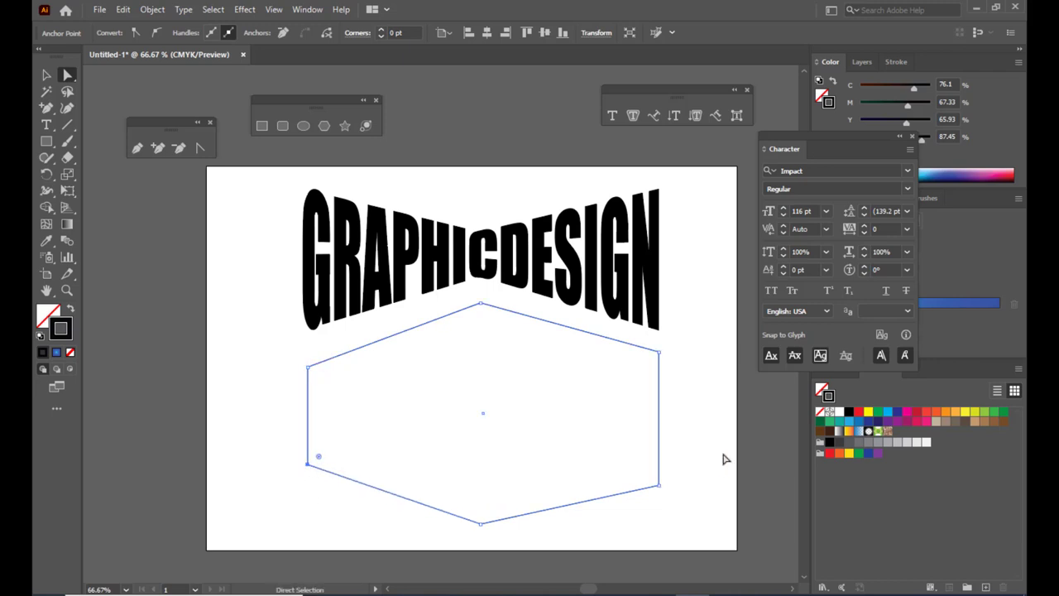
{"action": "left_click_drag", "start_coordinate": [661, 352], "coordinate": [659, 360]}
{"action": "left_click_drag", "start_coordinate": [659, 486], "coordinate": [660, 468]}
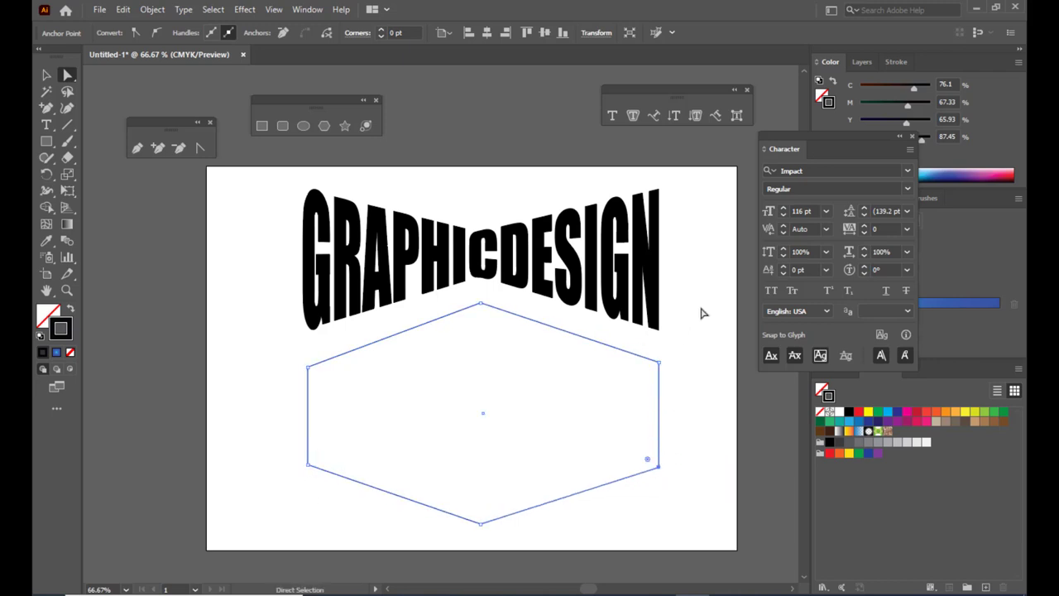
{"action": "left_click", "coordinate": [702, 309]}
{"action": "scroll", "coordinate": [492, 310], "scroll_direction": "up", "scroll_amount": 2}
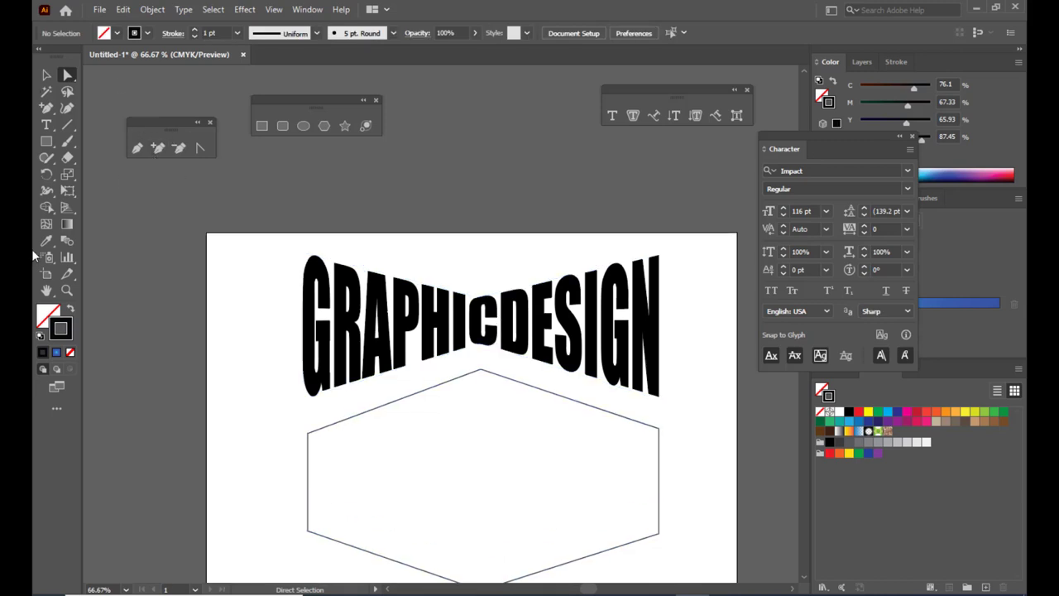
- Type SPIDERMAN, move it onto the hexagon and enlarge it to about 162 pt
{"action": "left_click", "coordinate": [612, 115]}
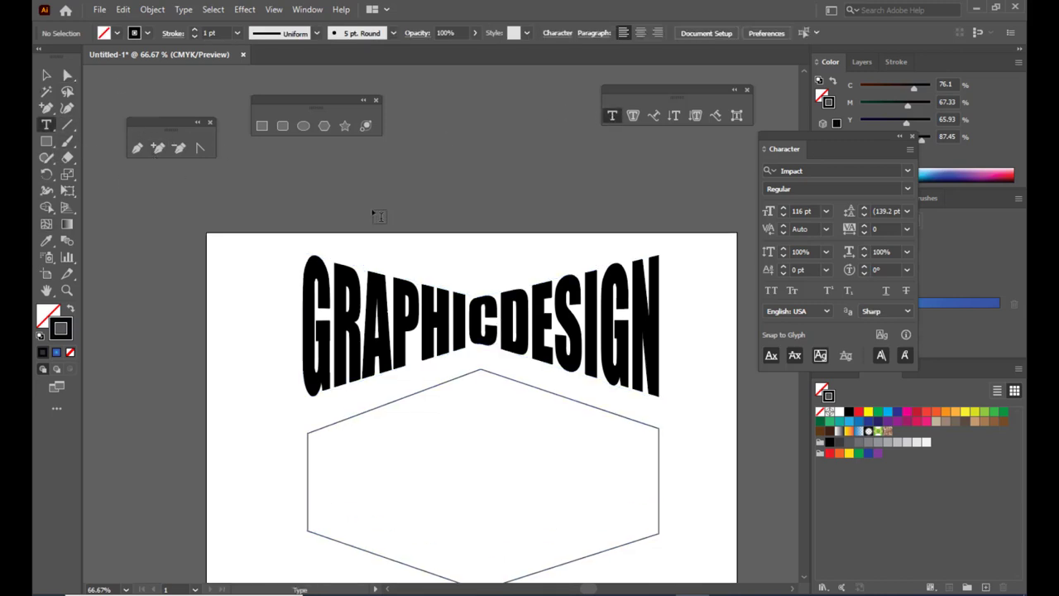
{"action": "left_click", "coordinate": [371, 189]}
{"action": "type", "text": "S"}
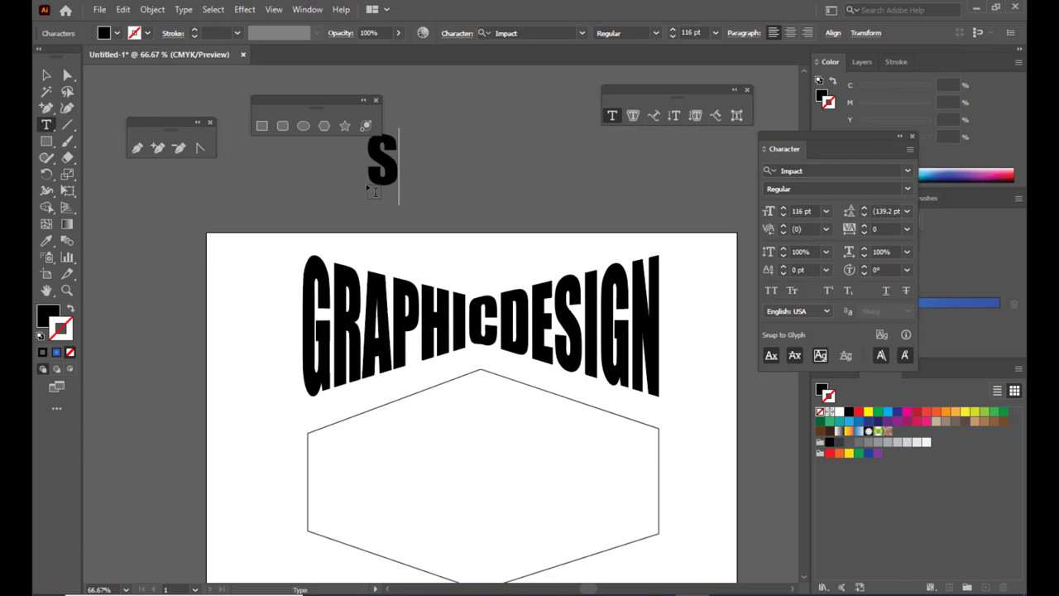
{"action": "type", "text": "PIDERMAN"}
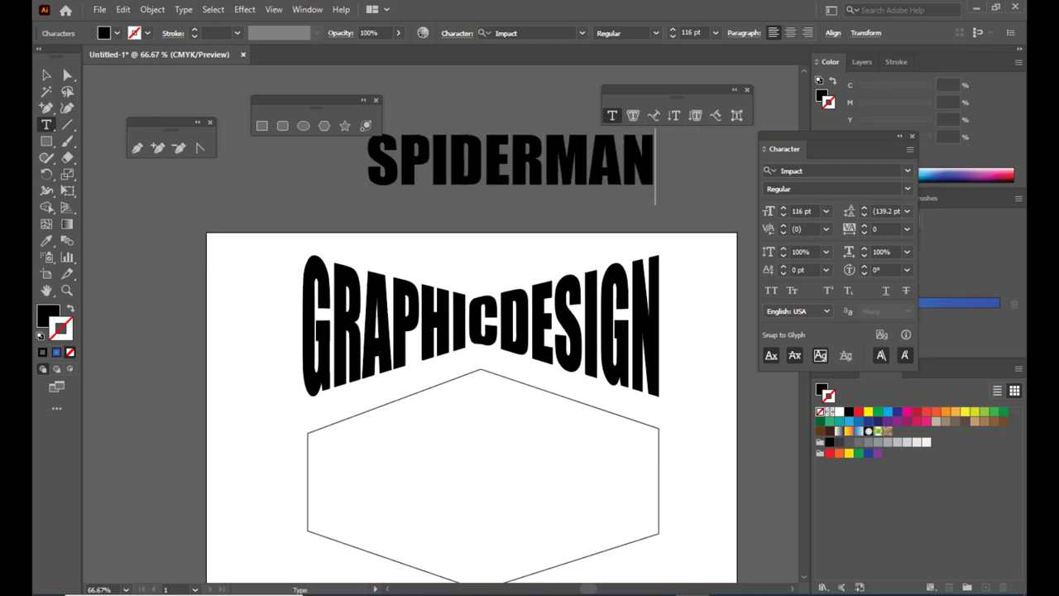
{"action": "left_click", "coordinate": [47, 75]}
{"action": "left_click_drag", "start_coordinate": [539, 157], "coordinate": [513, 488]}
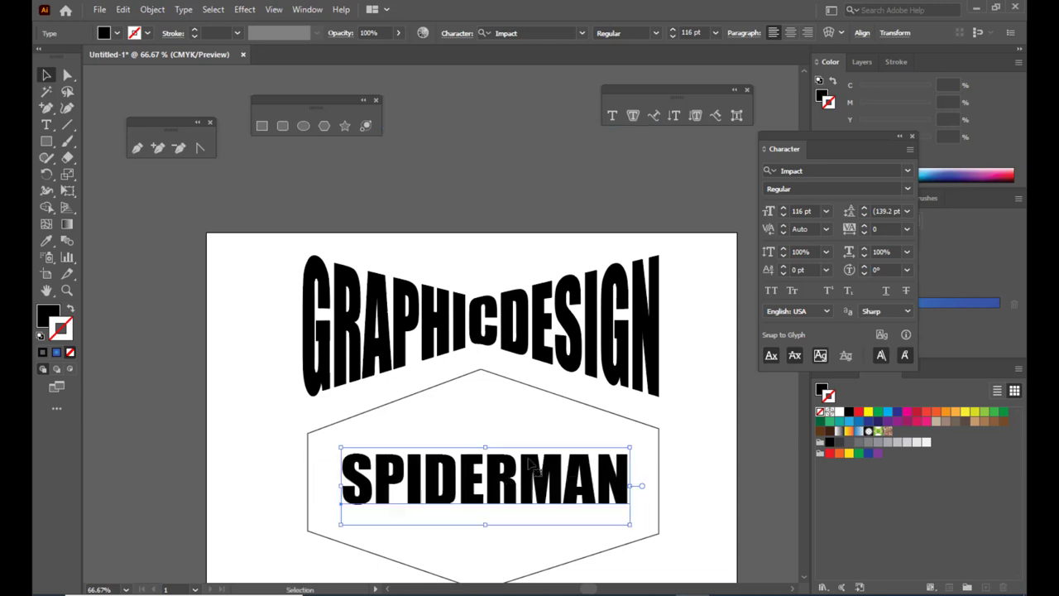
{"action": "scroll", "coordinate": [583, 430], "scroll_direction": "down", "scroll_amount": 3}
{"action": "left_click_drag", "start_coordinate": [630, 362], "coordinate": [688, 331]}
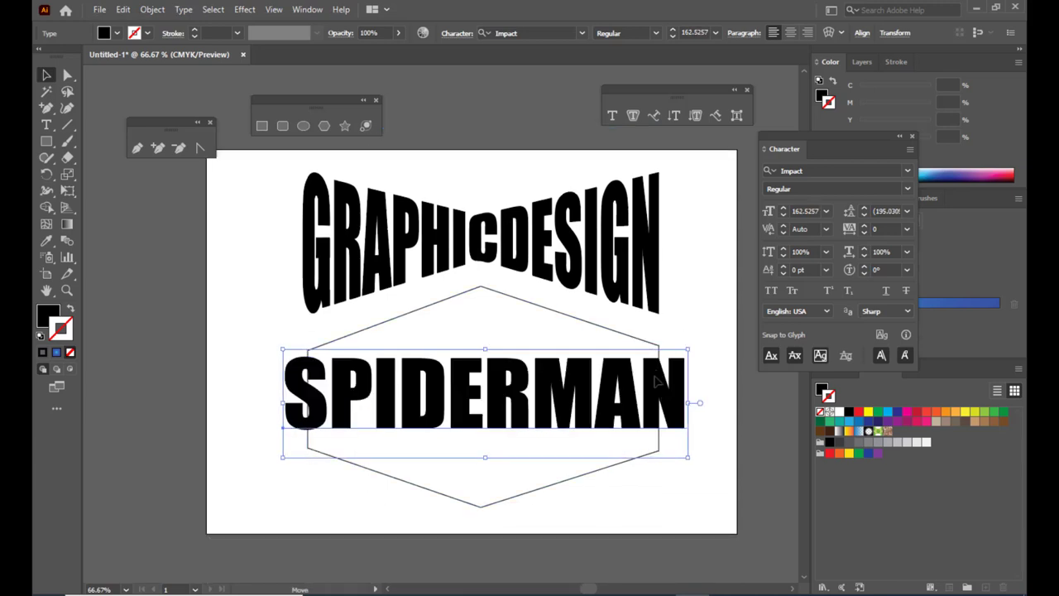
{"action": "left_click_drag", "start_coordinate": [658, 381], "coordinate": [655, 383]}
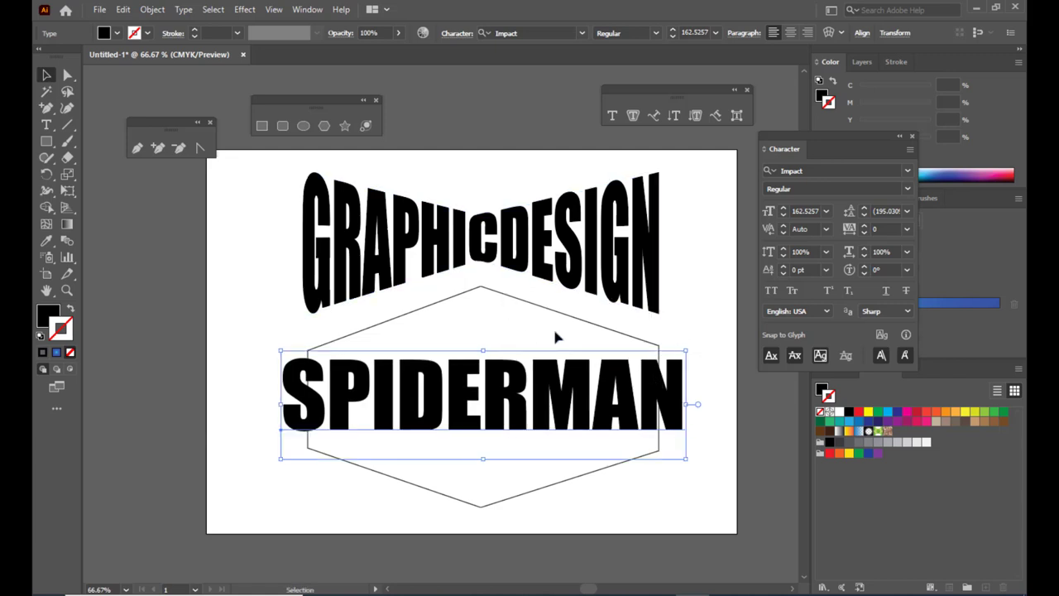
{"action": "left_click", "coordinate": [534, 304]}
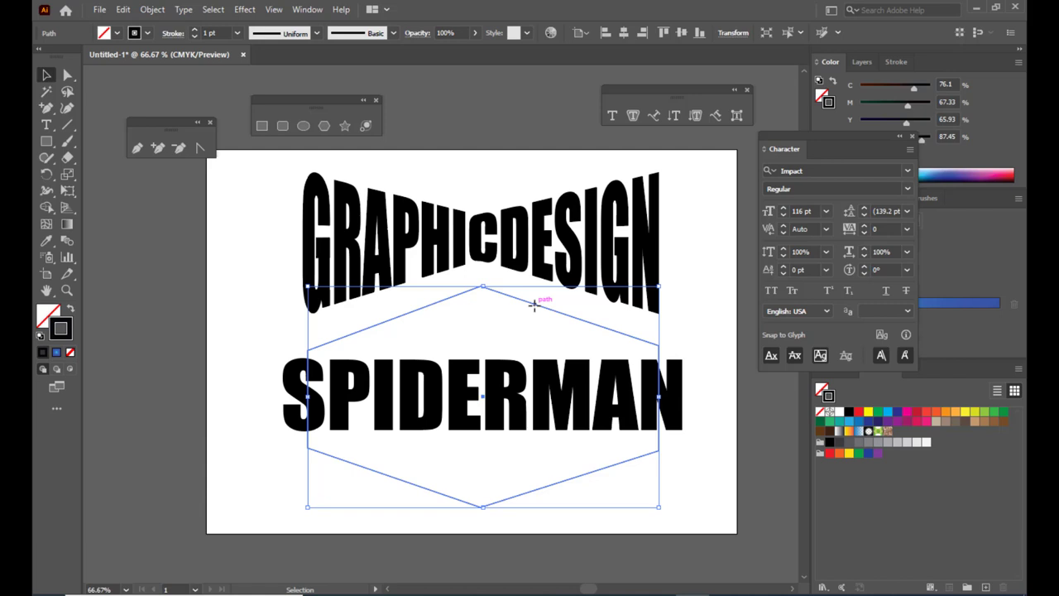
- Bring the hexagon in front of SPIDERMAN with Arrange > Bring to Front
{"action": "right_click", "coordinate": [536, 306]}
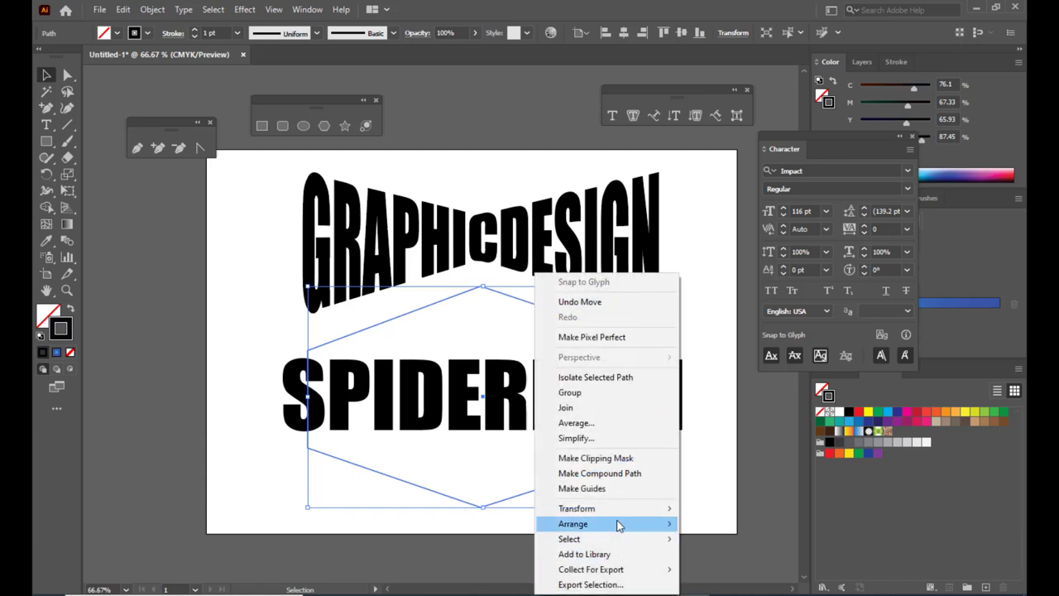
{"action": "mouse_move", "coordinate": [606, 533]}
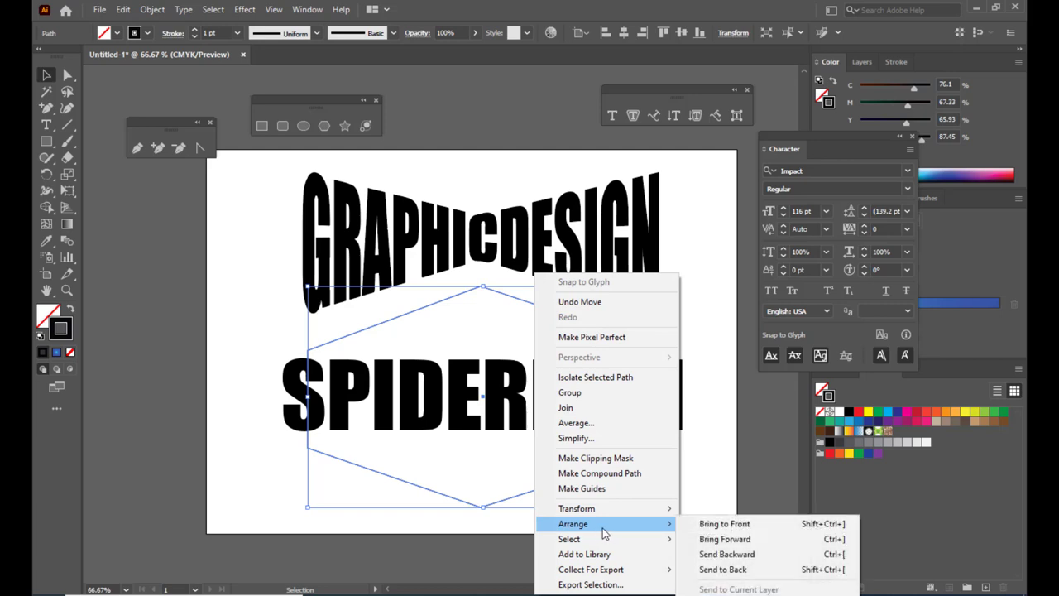
{"action": "left_click", "coordinate": [743, 528]}
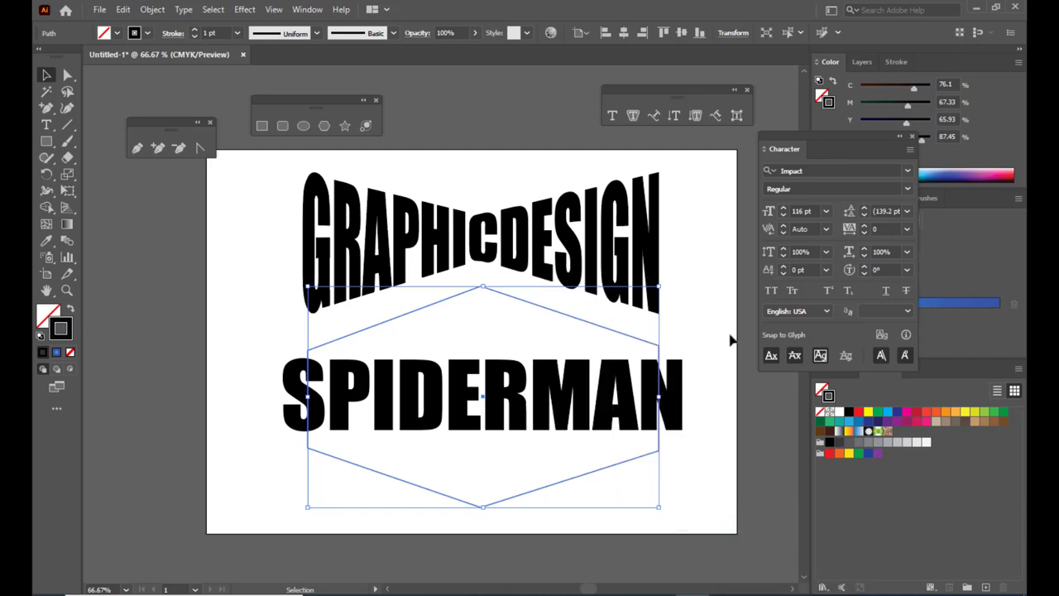
{"action": "left_click", "coordinate": [730, 340]}
{"action": "left_click", "coordinate": [543, 306]}
- Select the hexagon and SPIDERMAN and apply Envelope Distort > Make with Top Object
{"action": "left_click", "coordinate": [581, 373], "text": "shift"}
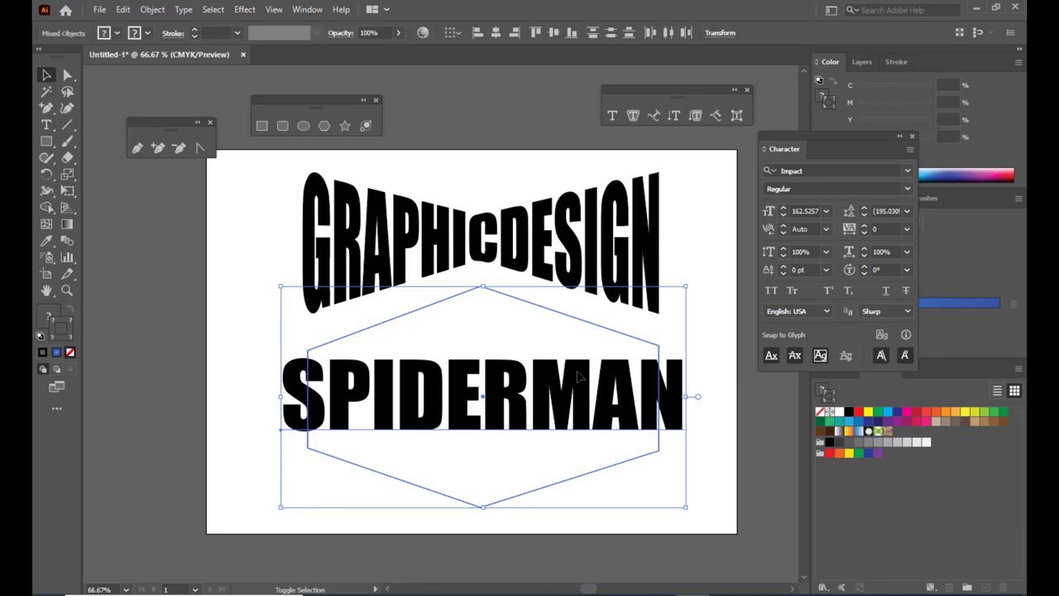
{"action": "left_click", "coordinate": [152, 9]}
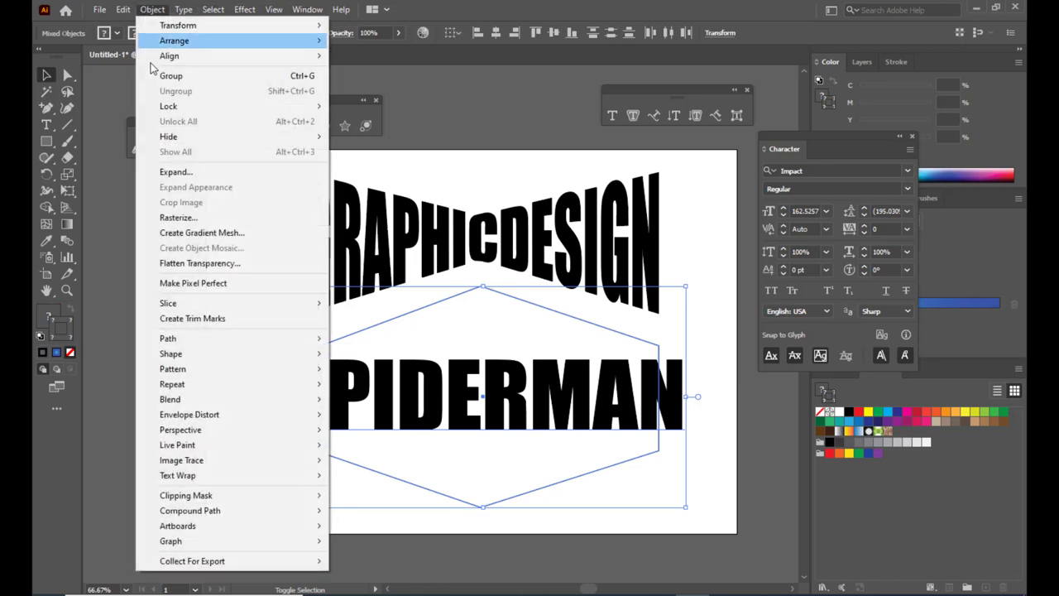
{"action": "mouse_move", "coordinate": [240, 414]}
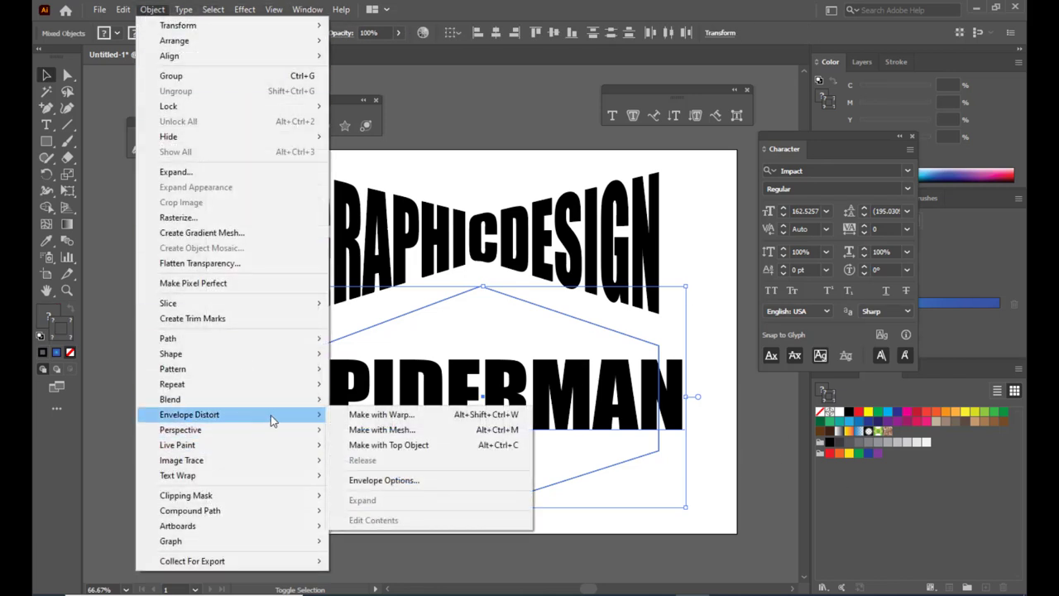
{"action": "left_click", "coordinate": [437, 447]}
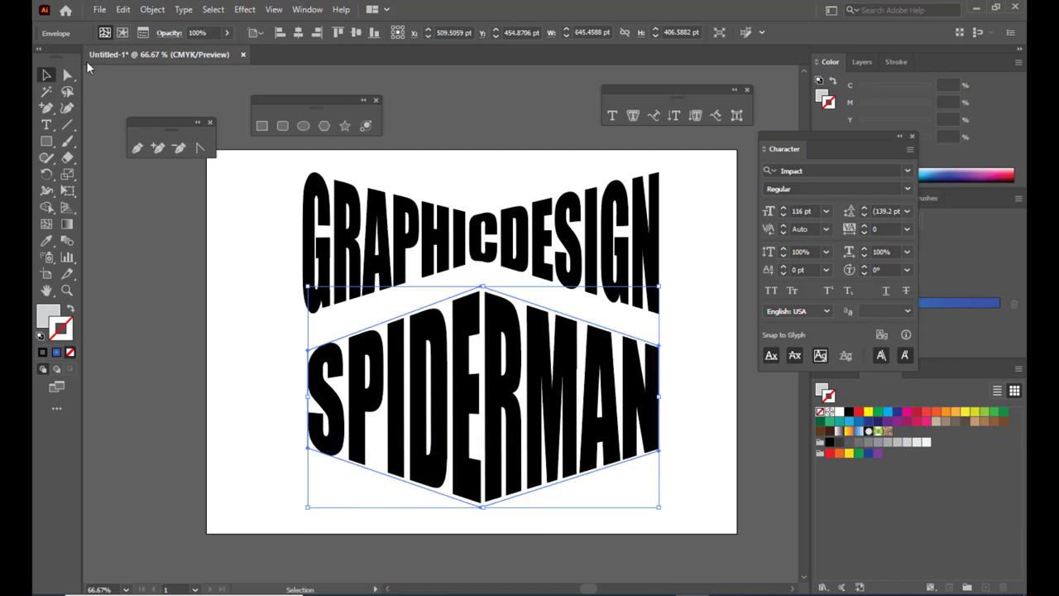
{"action": "left_click", "coordinate": [494, 132]}
{"action": "left_click_drag", "start_coordinate": [649, 97], "coordinate": [727, 87]}
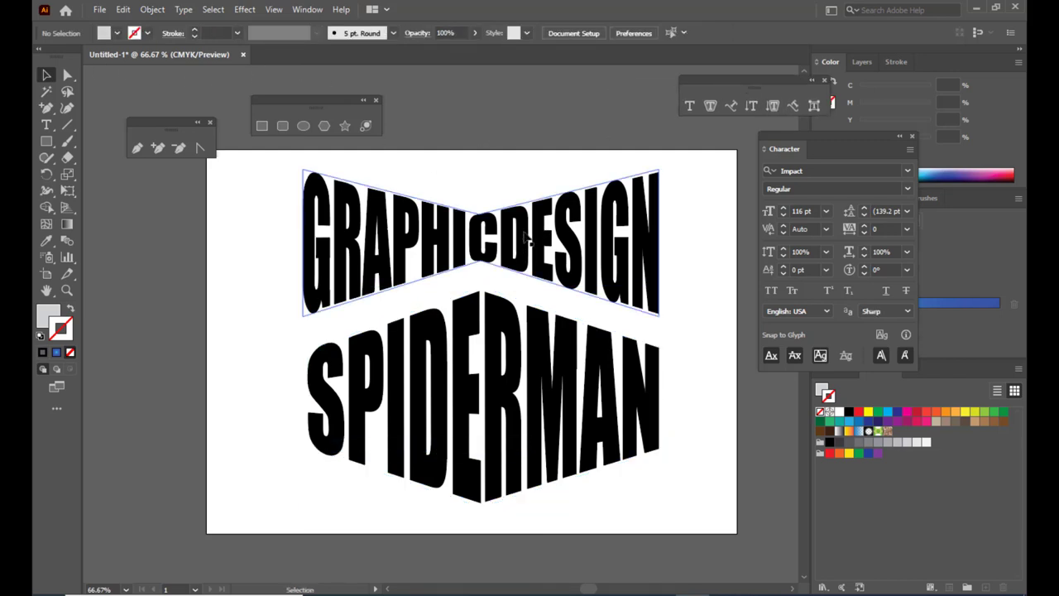
- Scale down the warped GRAPHICDESIGN and SPIDERMAN together and move them onto the pasteboard above
{"action": "scroll", "coordinate": [496, 133], "scroll_direction": "up", "scroll_amount": 3}
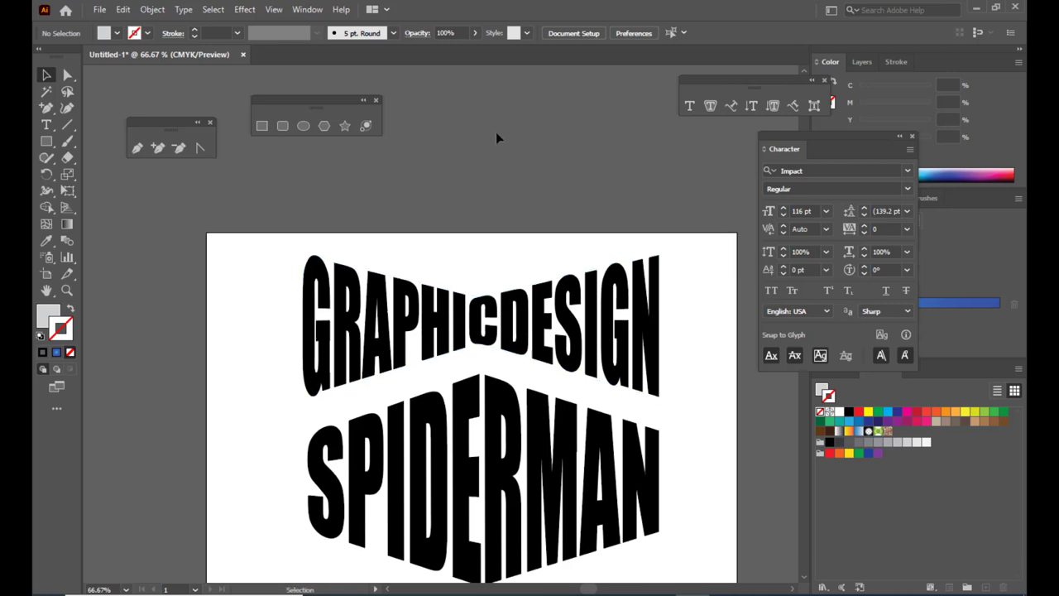
{"action": "scroll", "coordinate": [259, 285], "scroll_direction": "down", "scroll_amount": 1}
{"action": "left_click_drag", "start_coordinate": [265, 234], "coordinate": [717, 594]}
{"action": "scroll", "coordinate": [471, 369], "scroll_direction": "up", "scroll_amount": 2}
{"action": "left_click_drag", "start_coordinate": [659, 229], "coordinate": [598, 289]}
{"action": "left_click_drag", "start_coordinate": [531, 335], "coordinate": [542, 117]}
{"action": "scroll", "coordinate": [580, 218], "scroll_direction": "up", "scroll_amount": 2}
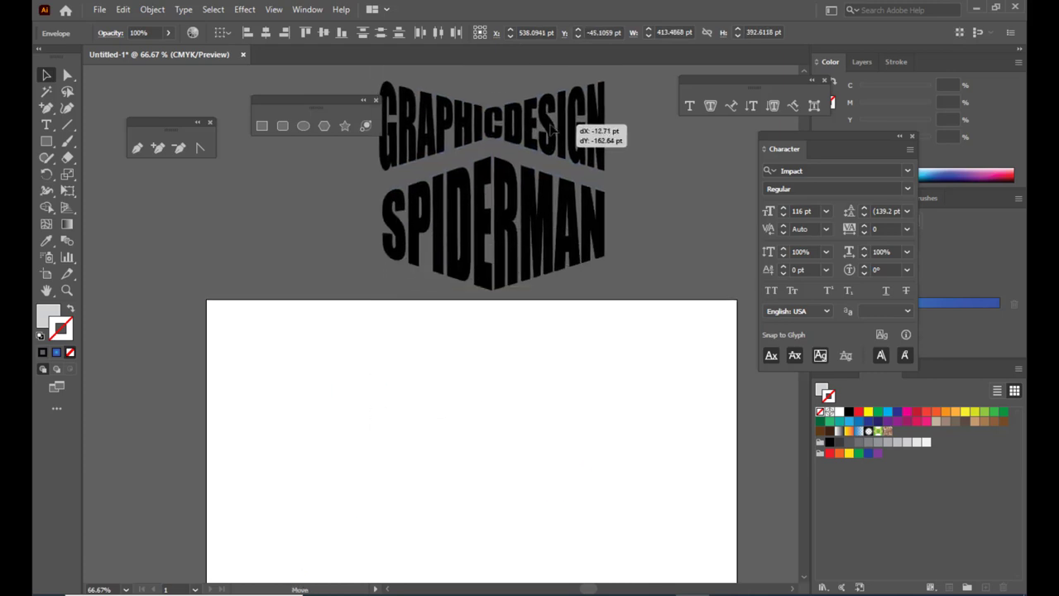
{"action": "scroll", "coordinate": [546, 344], "scroll_direction": "down", "scroll_amount": 3}
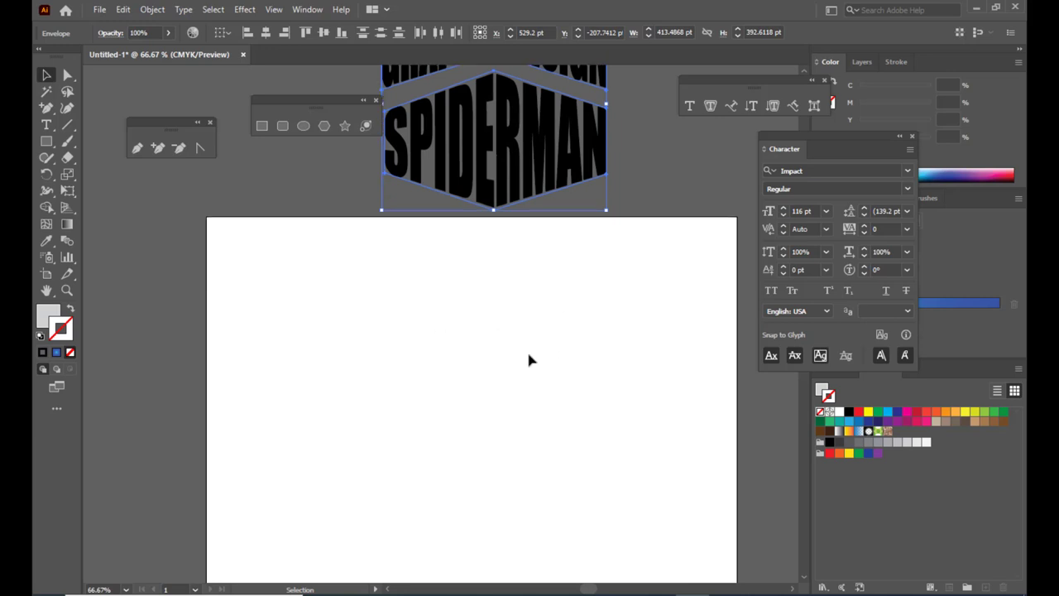
- Draw a rectangle across the artboard with a black outline and no fill
{"action": "left_click", "coordinate": [262, 126]}
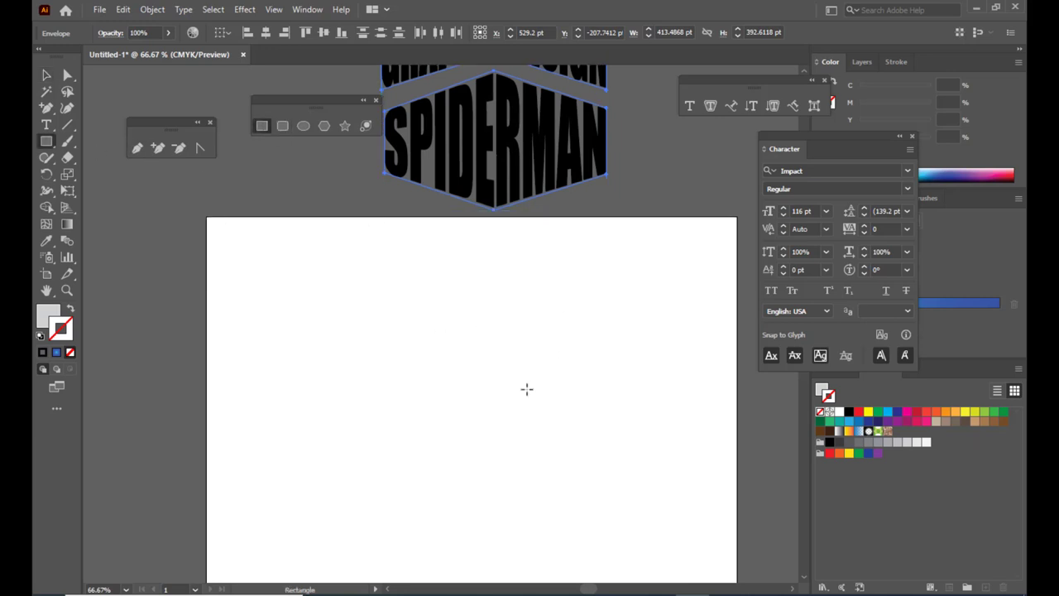
{"action": "left_click_drag", "start_coordinate": [261, 307], "coordinate": [703, 489]}
{"action": "left_click", "coordinate": [42, 353]}
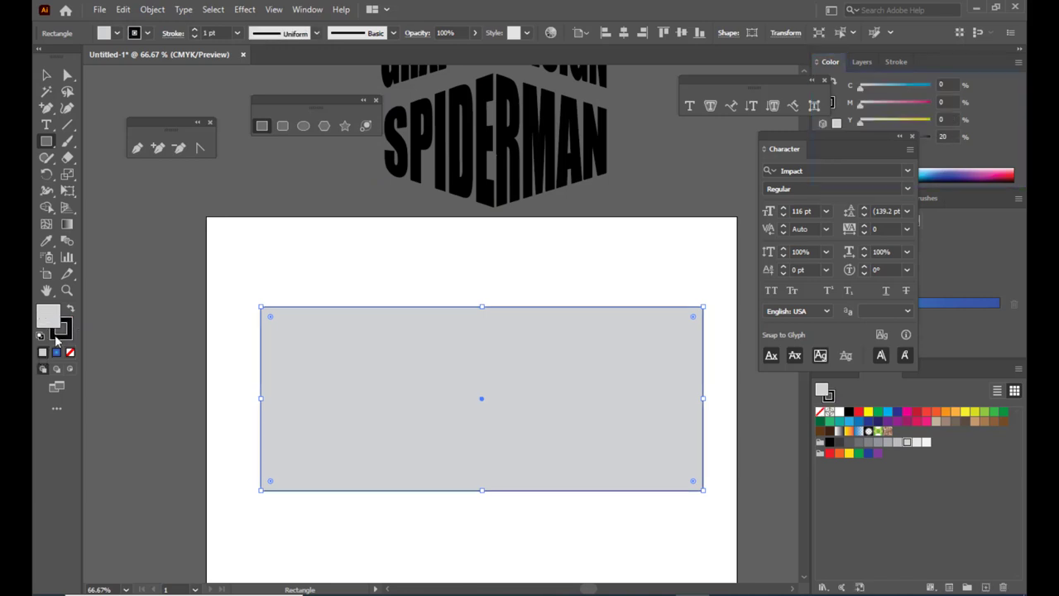
{"action": "left_click", "coordinate": [70, 351]}
{"action": "left_click", "coordinate": [60, 328]}
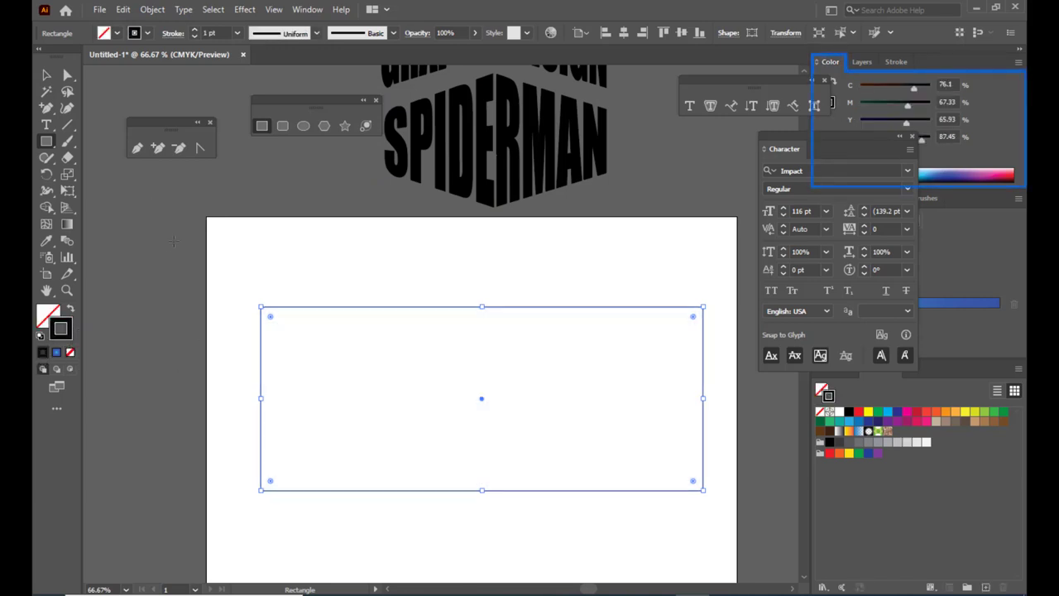
- Add top and bottom midpoints and pull them out into a peak and a point
{"action": "left_click", "coordinate": [157, 147]}
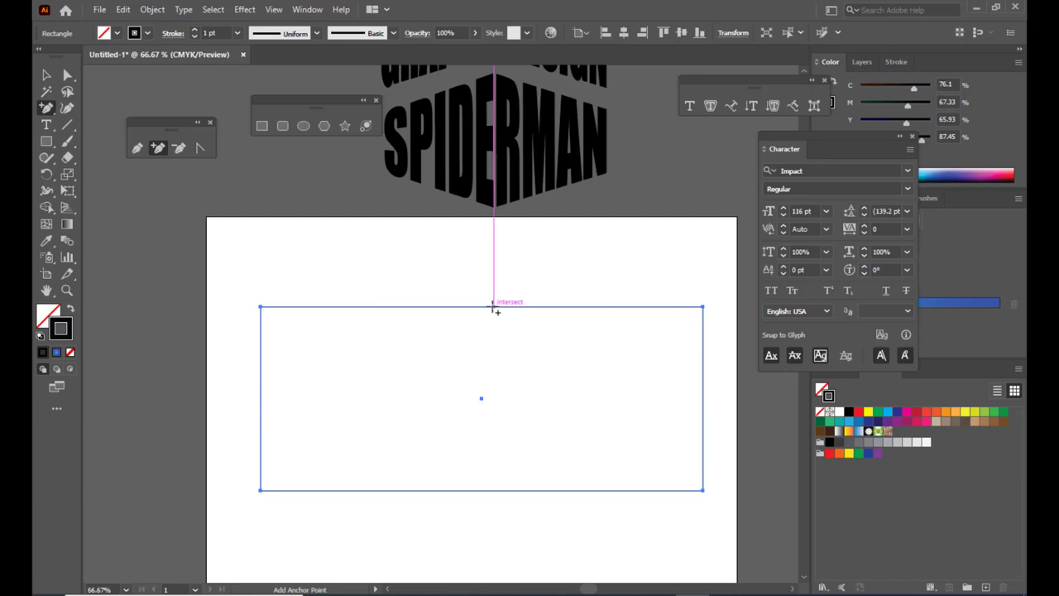
{"action": "left_click", "coordinate": [473, 306]}
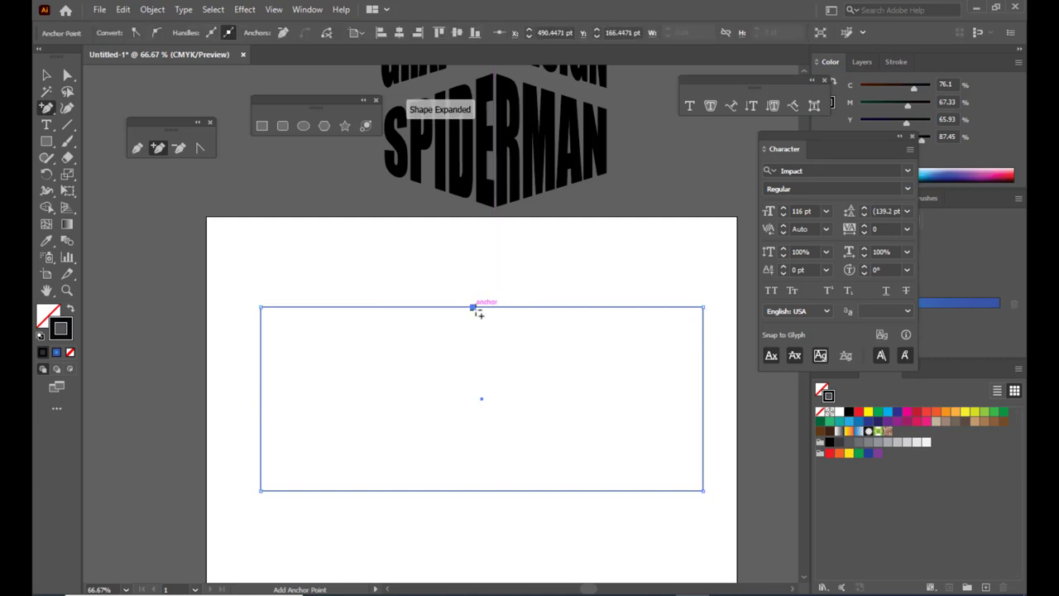
{"action": "left_click", "coordinate": [474, 490]}
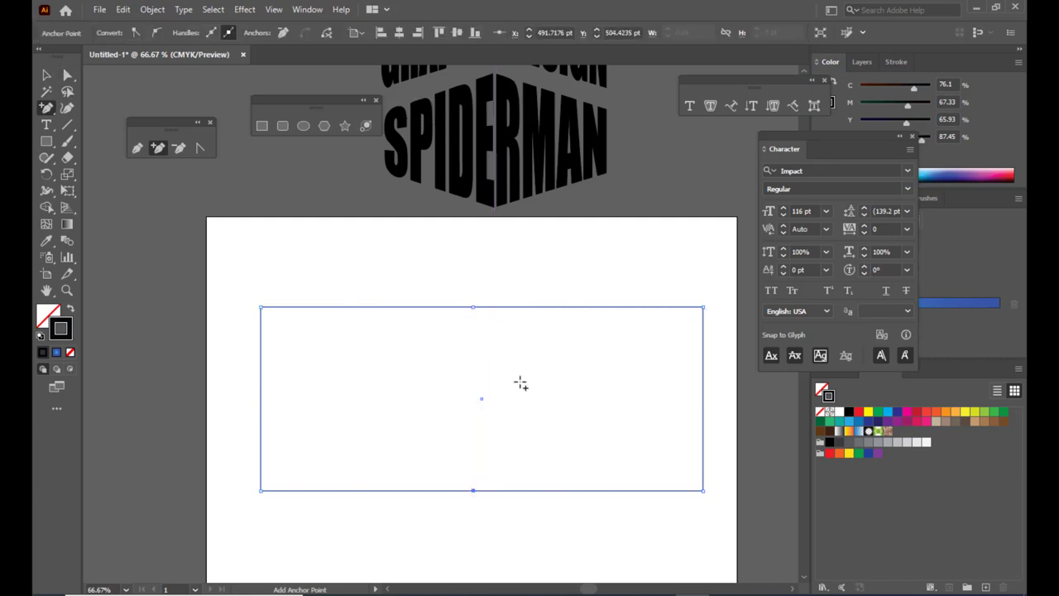
{"action": "left_click", "coordinate": [68, 76]}
{"action": "left_click_drag", "start_coordinate": [474, 307], "coordinate": [481, 273]}
{"action": "left_click_drag", "start_coordinate": [483, 491], "coordinate": [472, 523]}
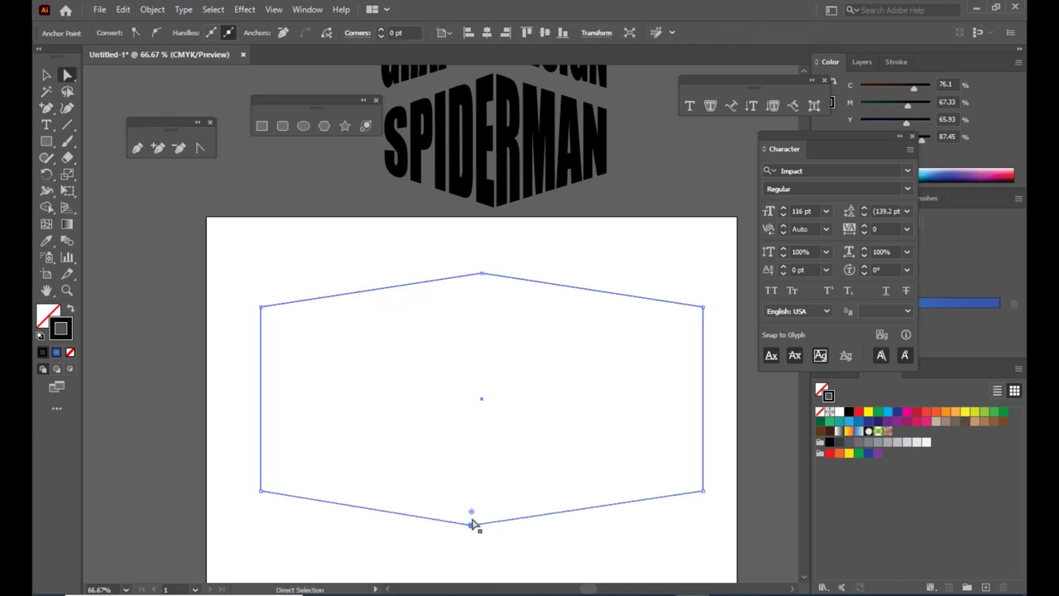
- Add four anchor points on the upper-left, upper-right, lower-left and lower-right edges
{"action": "left_click", "coordinate": [157, 147]}
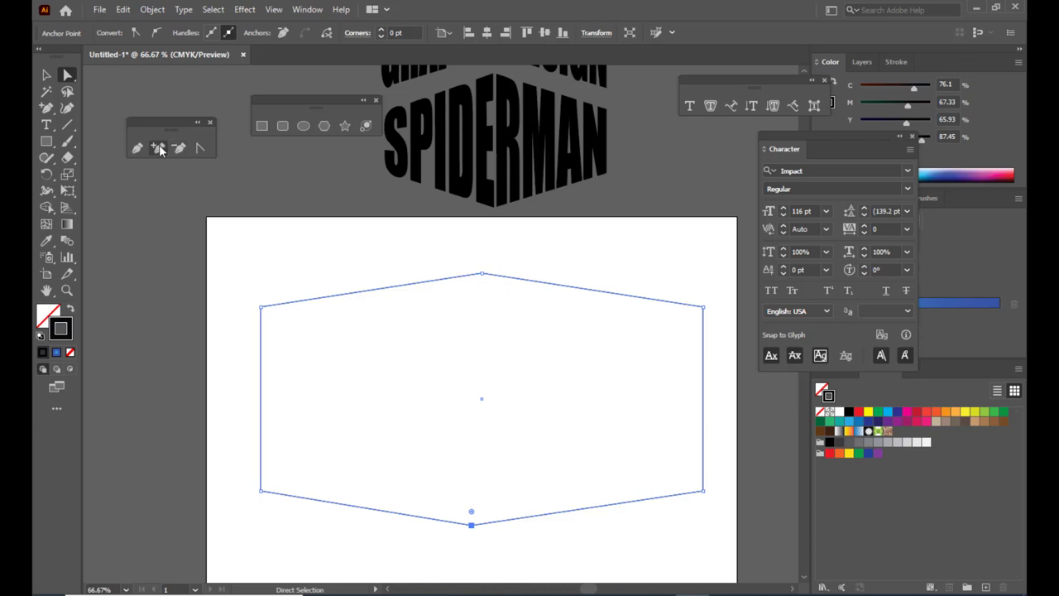
{"action": "left_click", "coordinate": [368, 290]}
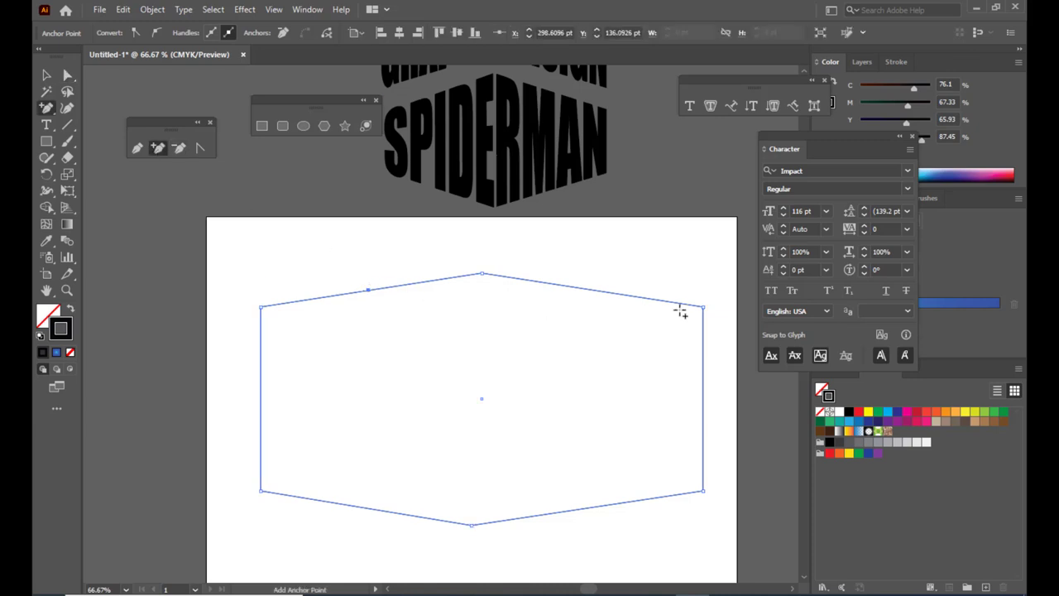
{"action": "left_click", "coordinate": [613, 293]}
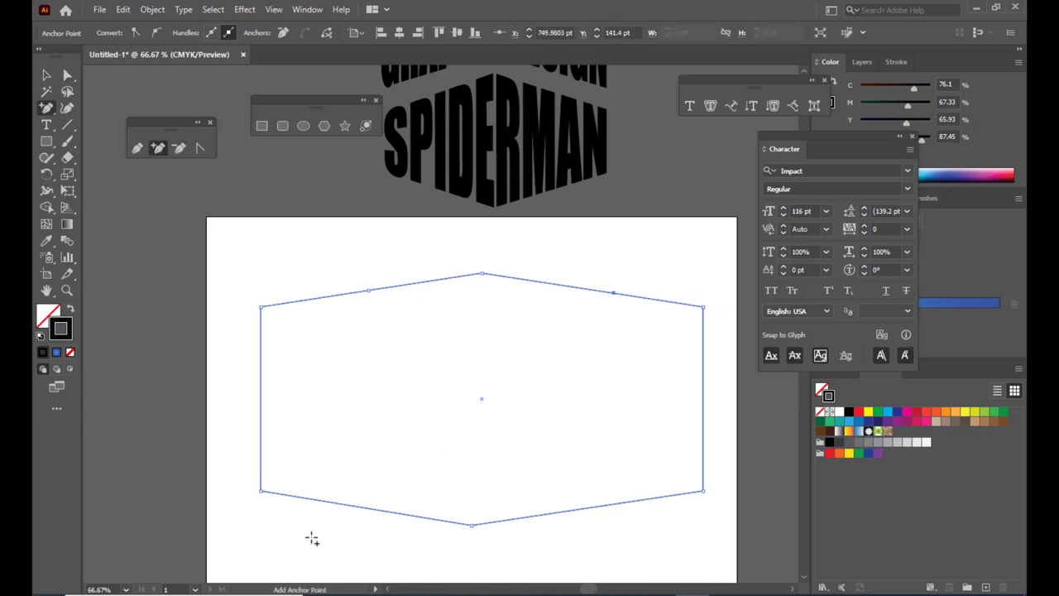
{"action": "left_click", "coordinate": [356, 504]}
{"action": "left_click", "coordinate": [627, 501]}
- Drag the four new points inward to form notches along the top and bottom
{"action": "left_click", "coordinate": [67, 75]}
{"action": "left_click_drag", "start_coordinate": [370, 291], "coordinate": [369, 337]}
{"action": "left_click_drag", "start_coordinate": [354, 507], "coordinate": [360, 456]}
{"action": "left_click_drag", "start_coordinate": [615, 295], "coordinate": [607, 333]}
{"action": "left_click_drag", "start_coordinate": [629, 503], "coordinate": [624, 460]}
{"action": "left_click_drag", "start_coordinate": [369, 338], "coordinate": [368, 342]}
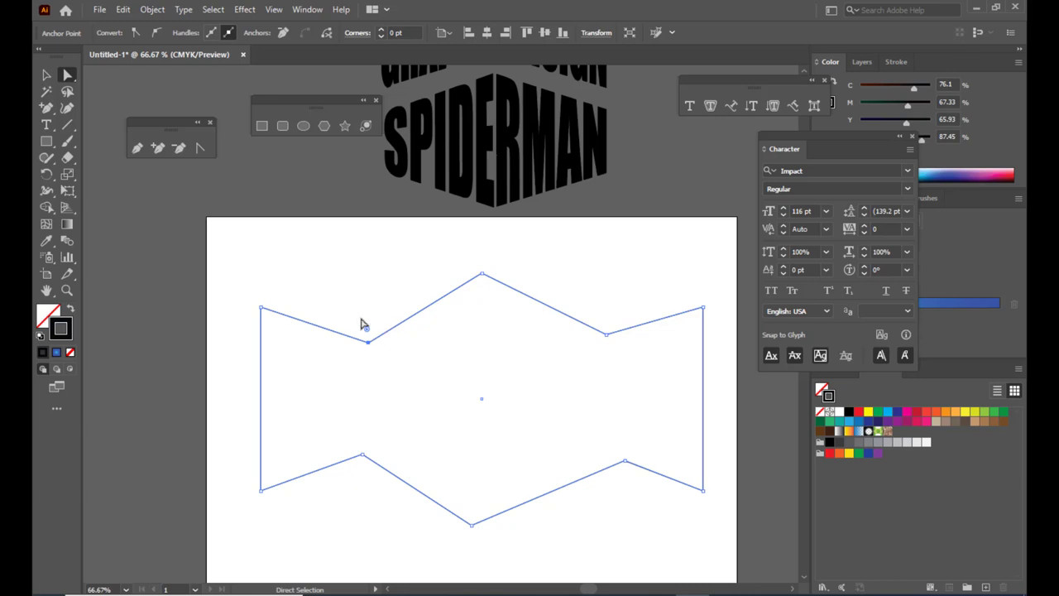
{"action": "left_click", "coordinate": [430, 294]}
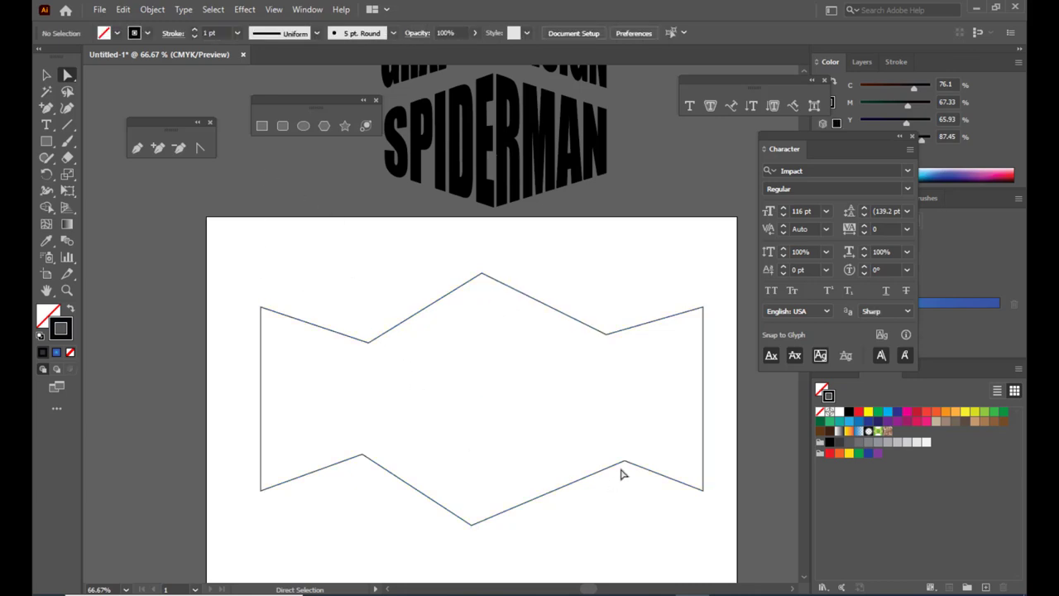
- Type POWERHOUSE inside the zigzag shape and enlarge it to about 178 pt across it
{"action": "scroll", "coordinate": [557, 303], "scroll_direction": "down", "scroll_amount": 2}
{"action": "scroll", "coordinate": [522, 299], "scroll_direction": "up", "scroll_amount": 3}
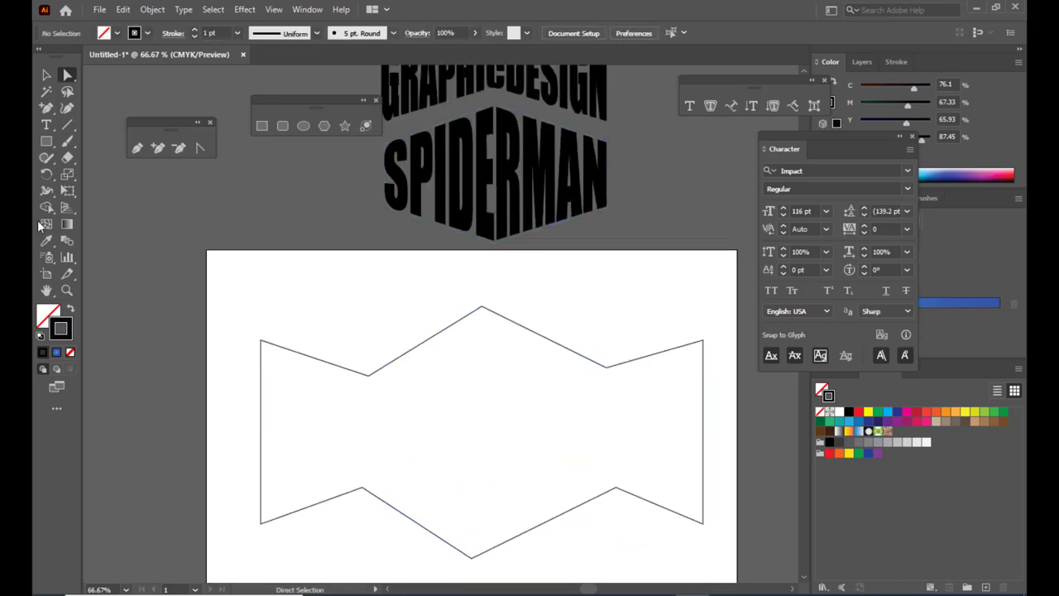
{"action": "left_click", "coordinate": [690, 105]}
{"action": "left_click", "coordinate": [314, 432]}
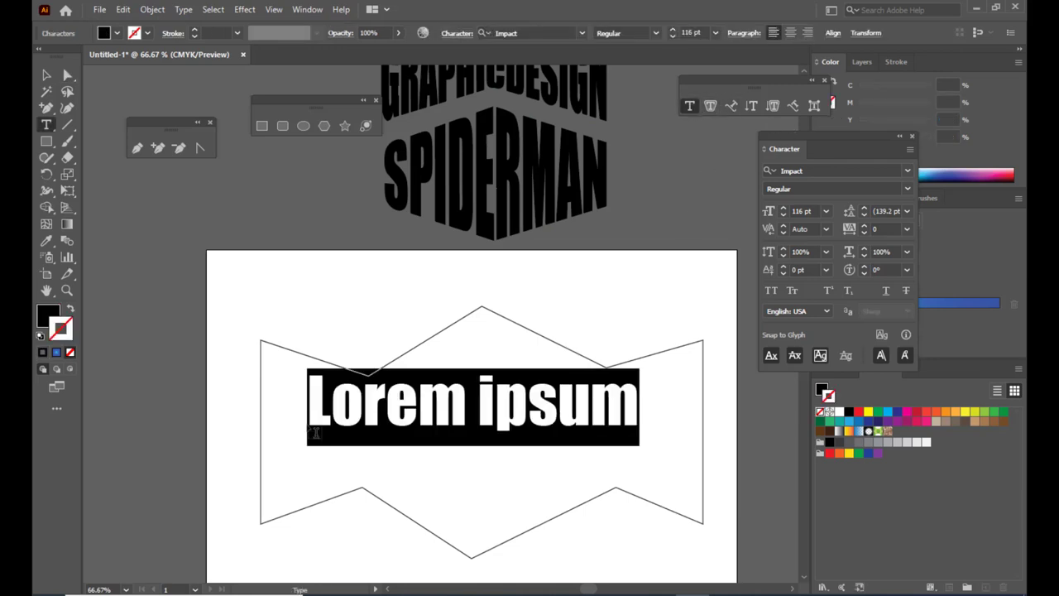
{"action": "type", "text": "POWERHOUS"}
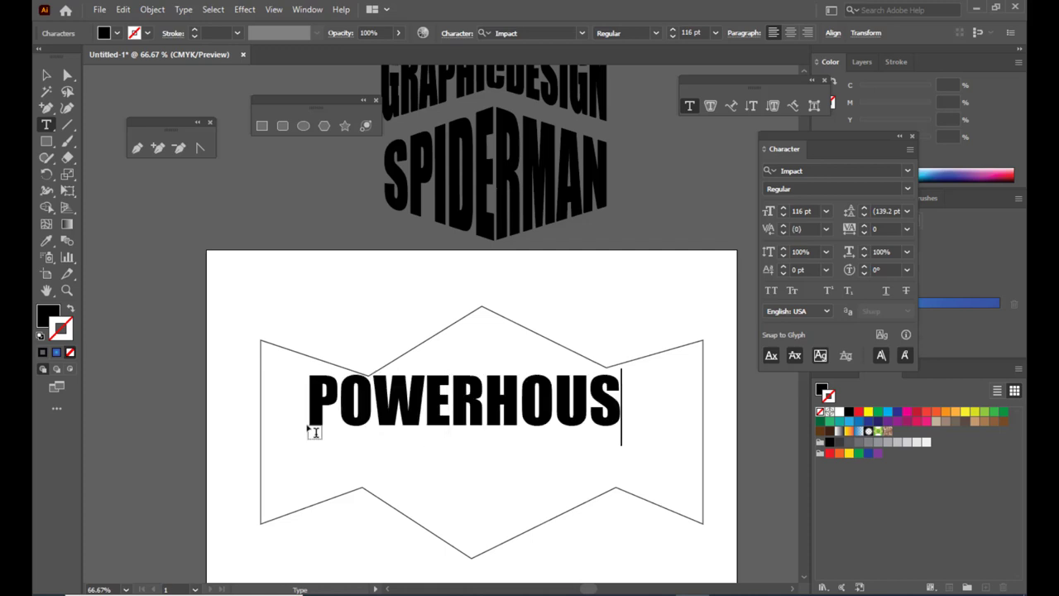
{"action": "type", "text": "E"}
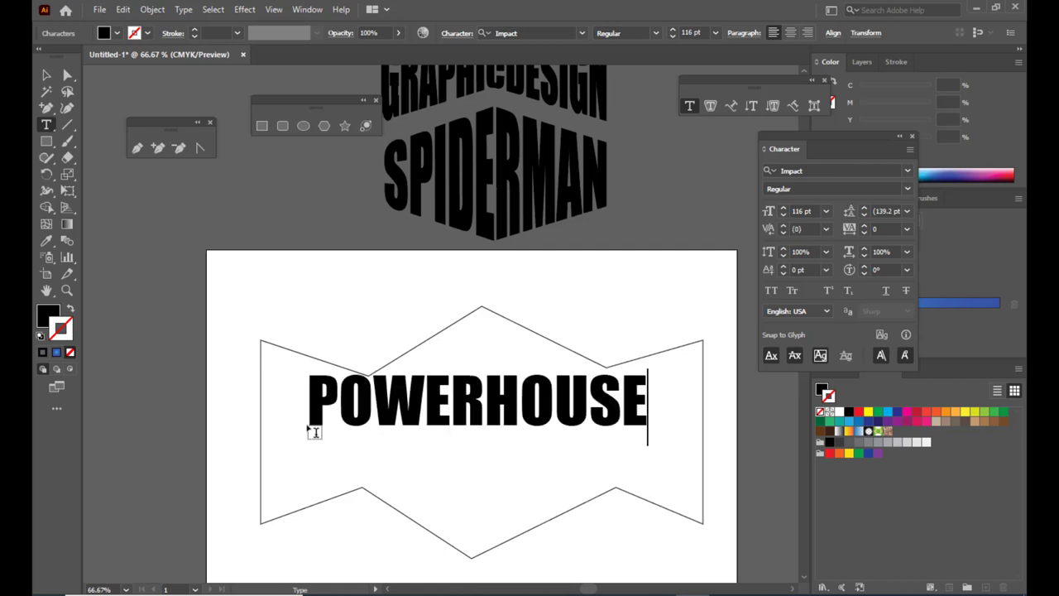
{"action": "left_click", "coordinate": [46, 77]}
{"action": "left_click_drag", "start_coordinate": [511, 439], "coordinate": [511, 440]}
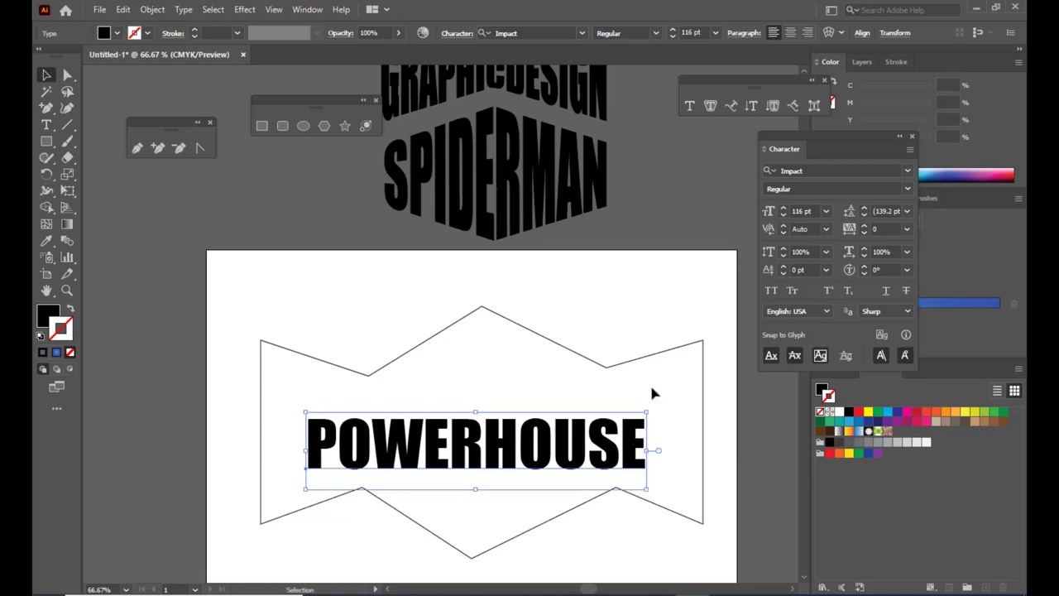
{"action": "left_click_drag", "start_coordinate": [647, 412], "coordinate": [672, 392]}
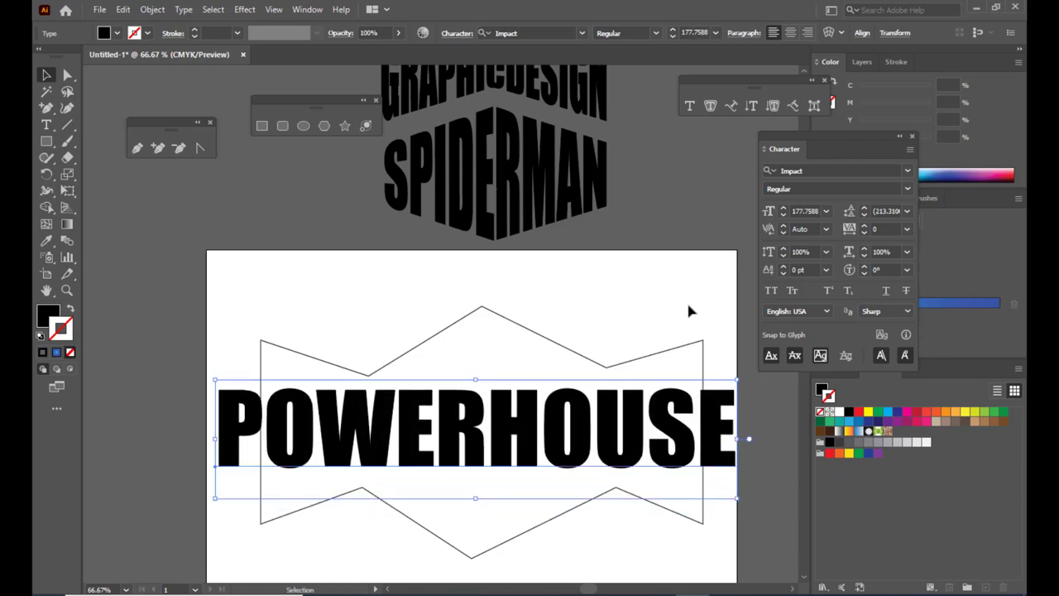
{"action": "left_click", "coordinate": [626, 331]}
{"action": "left_click", "coordinate": [562, 346]}
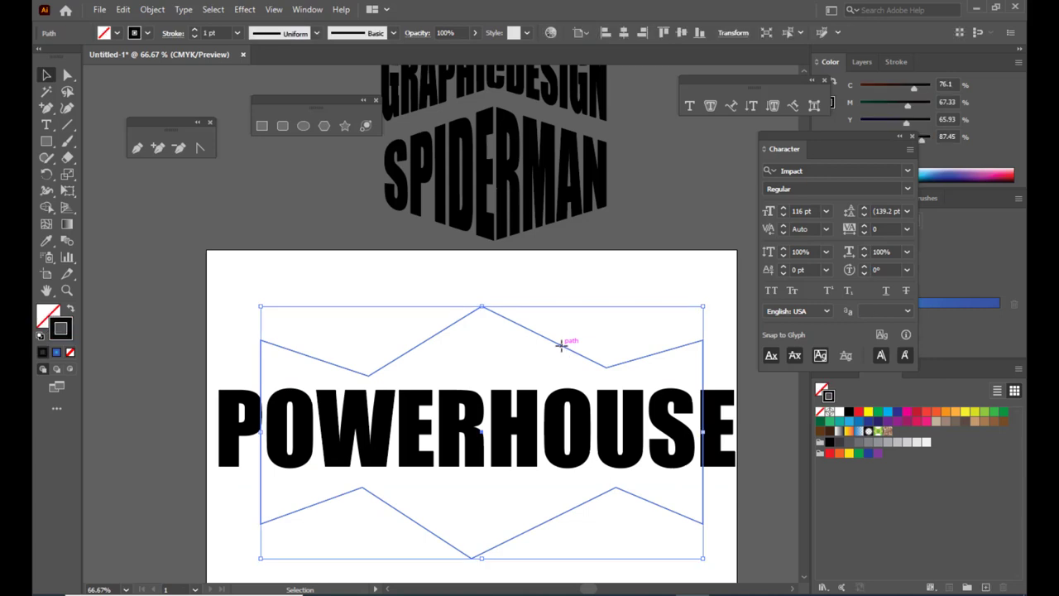
- Bring the zigzag shape in front of POWERHOUSE with Arrange > Bring to Front
{"action": "right_click", "coordinate": [561, 346]}
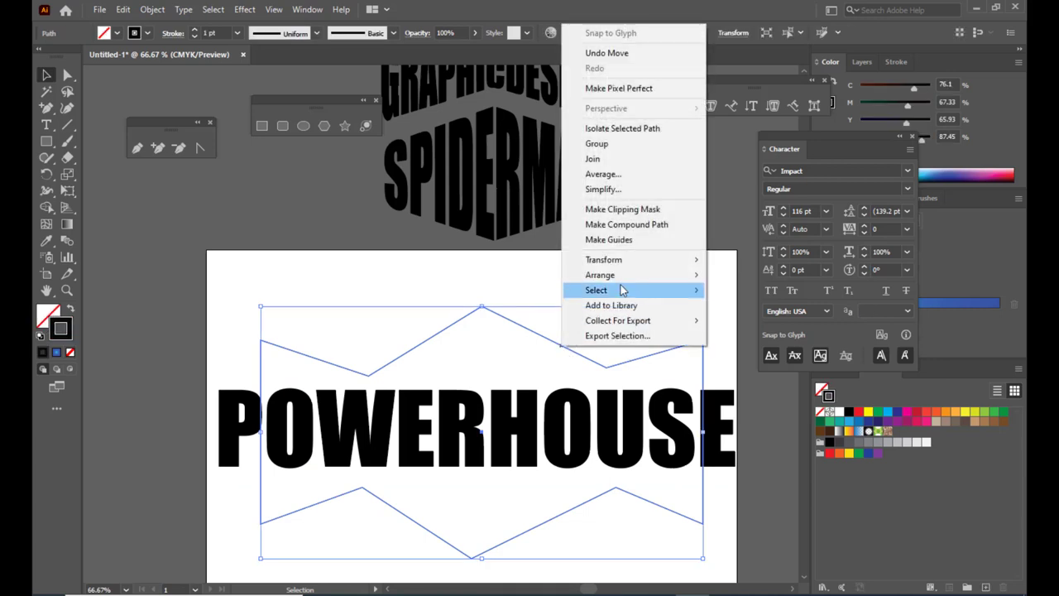
{"action": "mouse_move", "coordinate": [621, 274]}
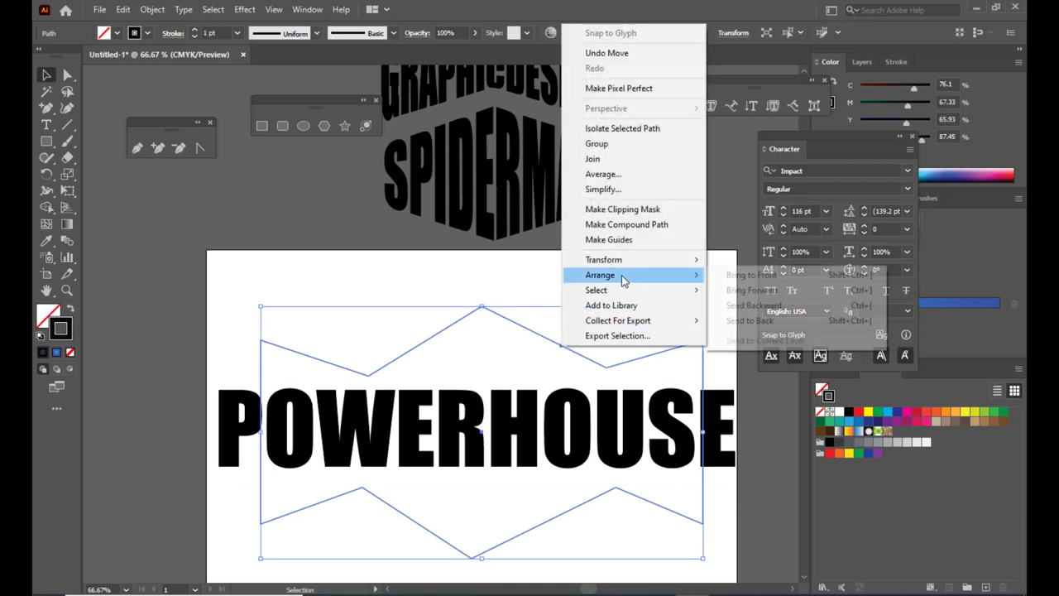
{"action": "left_click", "coordinate": [774, 277]}
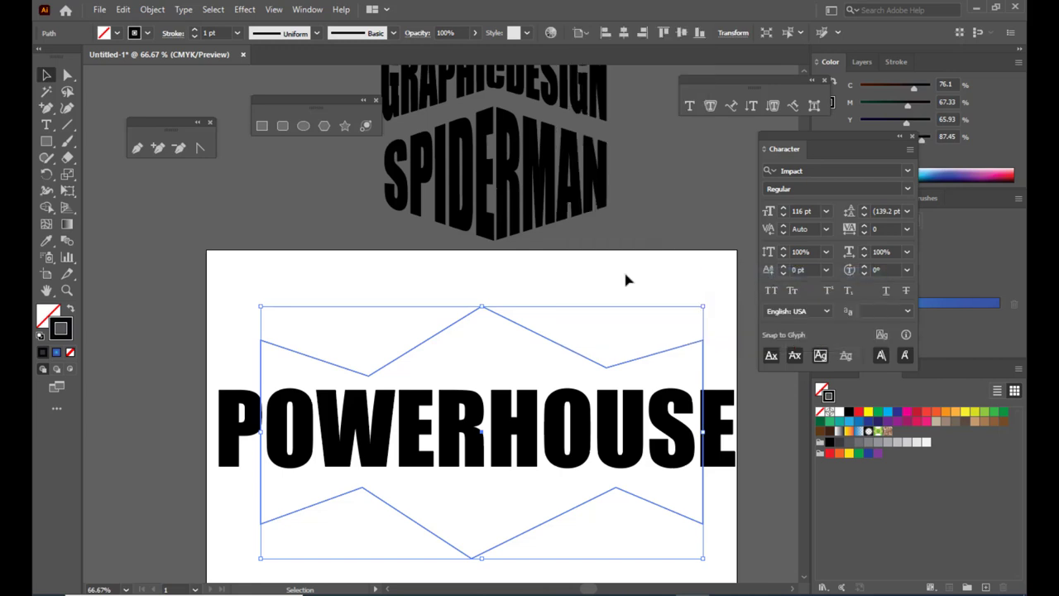
{"action": "left_click", "coordinate": [561, 247]}
{"action": "left_click", "coordinate": [303, 358]}
{"action": "left_click", "coordinate": [364, 415], "text": "shift"}
- Select the shape and POWERHOUSE and apply Envelope Distort > Make with Top Object
{"action": "left_click", "coordinate": [412, 400], "text": "shift"}
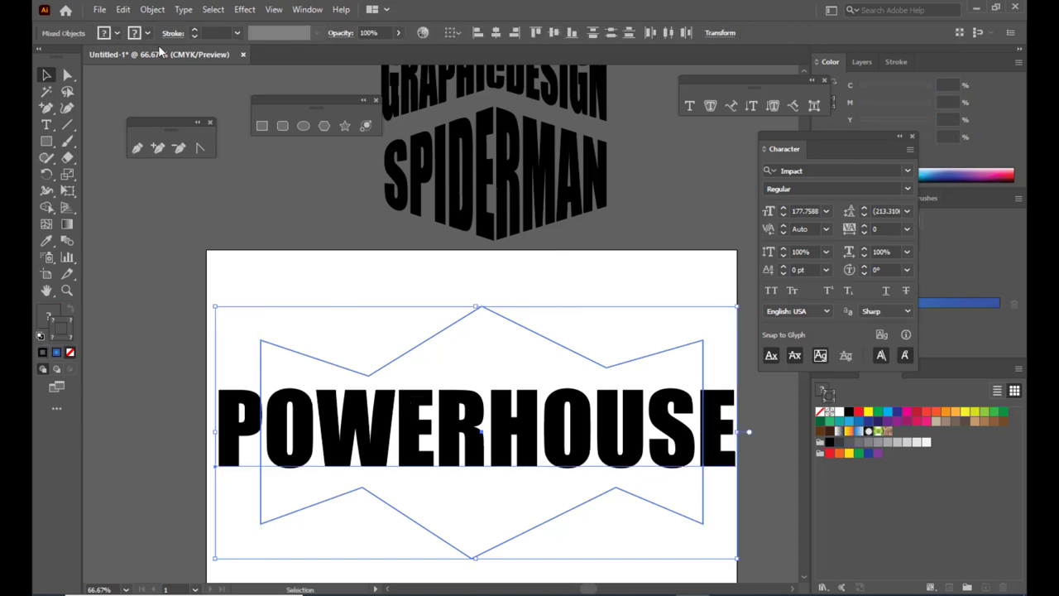
{"action": "left_click", "coordinate": [156, 10]}
{"action": "mouse_move", "coordinate": [231, 419]}
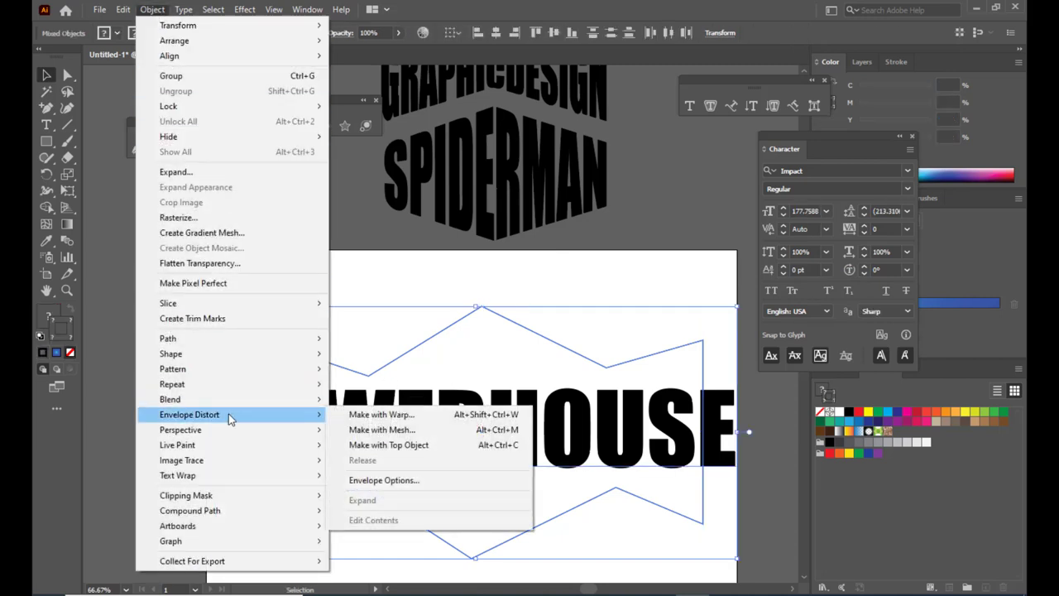
{"action": "left_click", "coordinate": [409, 451]}
{"action": "left_click", "coordinate": [356, 245]}
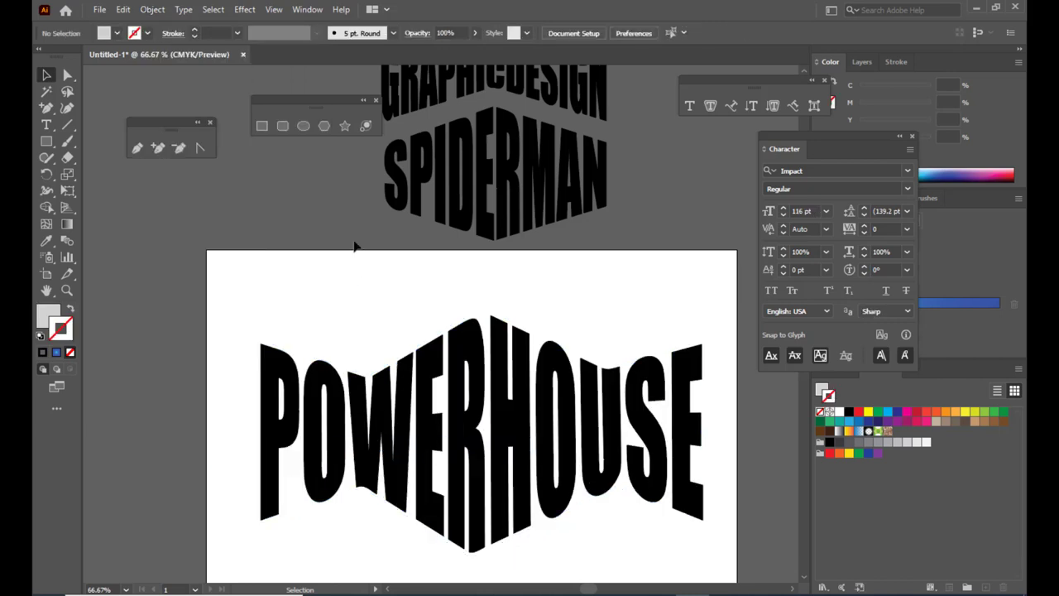
- Shrink the warped POWERHOUSE and reposition it on the artboard
{"action": "scroll", "coordinate": [389, 294], "scroll_direction": "up", "scroll_amount": 2}
{"action": "scroll", "coordinate": [390, 294], "scroll_direction": "down", "scroll_amount": 2}
{"action": "scroll", "coordinate": [463, 302], "scroll_direction": "up", "scroll_amount": 1}
{"action": "scroll", "coordinate": [538, 309], "scroll_direction": "down", "scroll_amount": 1}
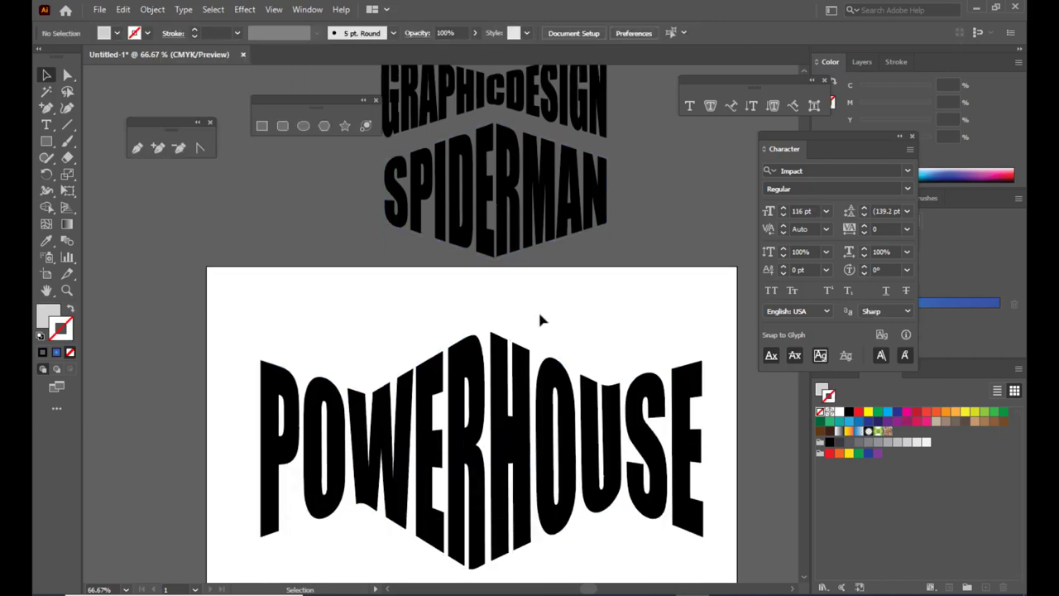
{"action": "left_click", "coordinate": [533, 373]}
{"action": "left_click", "coordinate": [533, 373]}
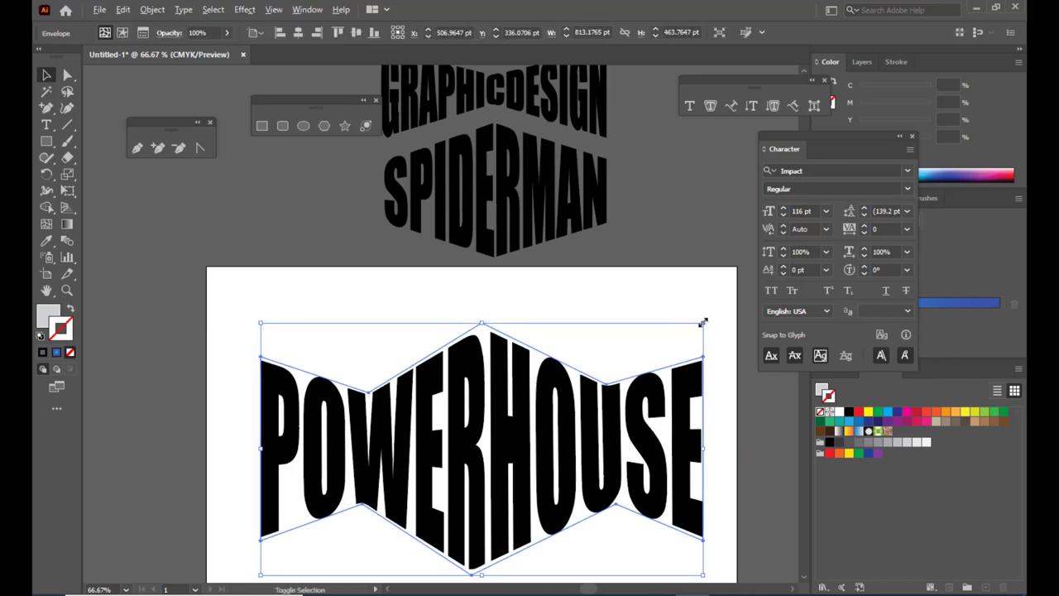
{"action": "left_click_drag", "start_coordinate": [702, 320], "coordinate": [560, 362]}
{"action": "left_click_drag", "start_coordinate": [481, 443], "coordinate": [324, 343]}
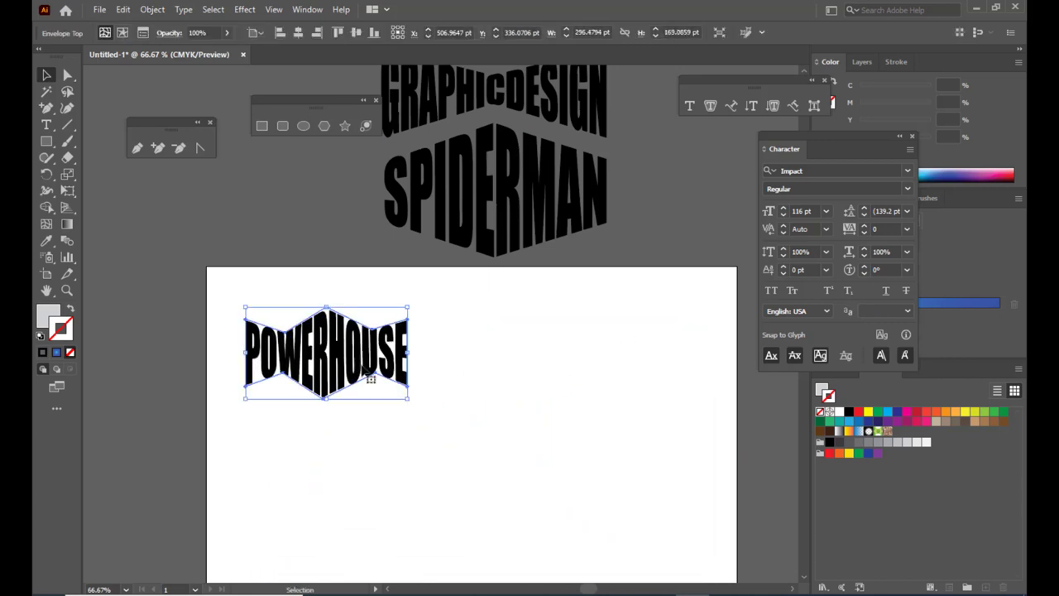
{"action": "left_click_drag", "start_coordinate": [507, 158], "coordinate": [590, 276]}
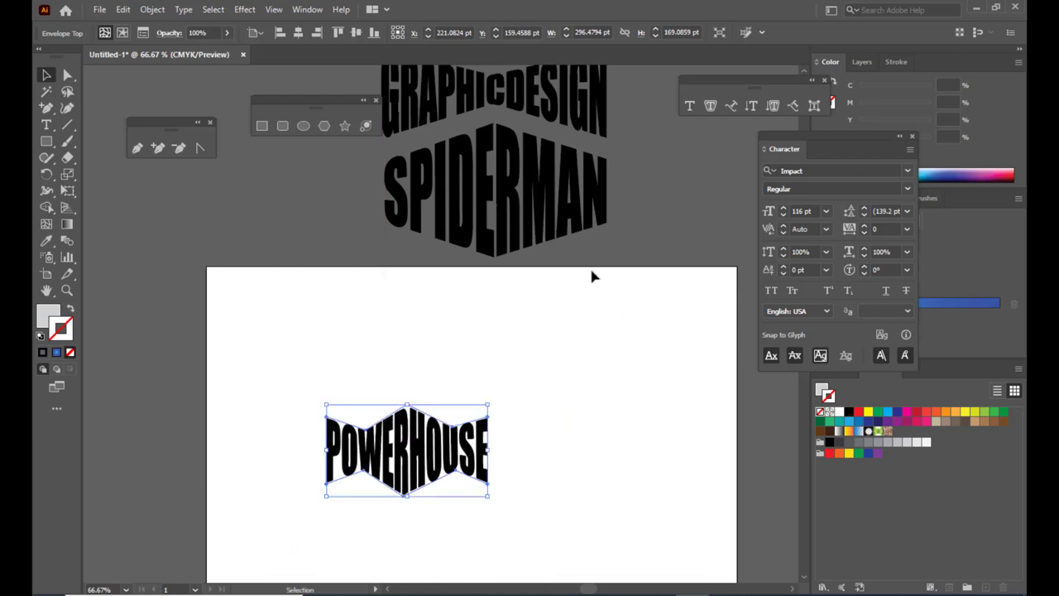
- Place SPIDERMAN on the artboard below POWERHOUSE
{"action": "left_click", "coordinate": [409, 459]}
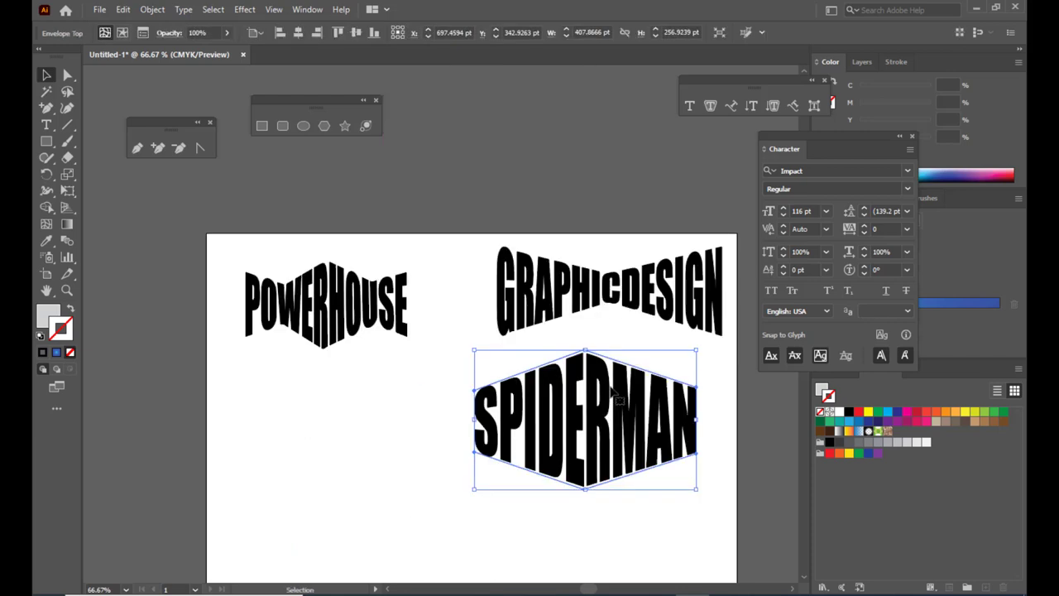
{"action": "left_click_drag", "start_coordinate": [629, 389], "coordinate": [381, 421]}
{"action": "left_click", "coordinate": [652, 413]}
{"action": "scroll", "coordinate": [651, 413], "scroll_direction": "down", "scroll_amount": 2}
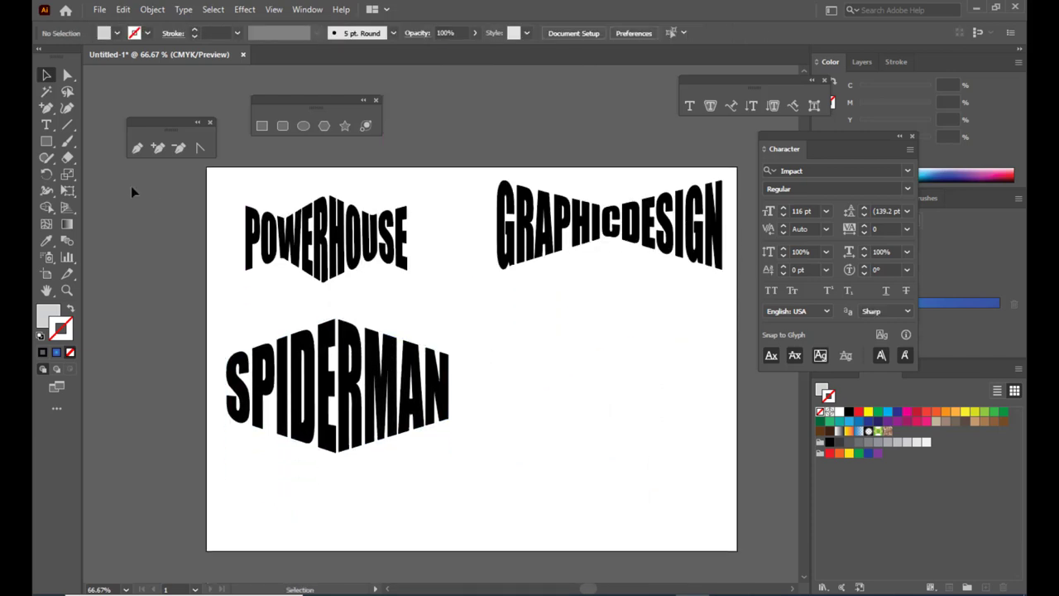
- Type the word SEA beside SPIDERMAN and enlarge it
{"action": "left_click", "coordinate": [47, 124]}
{"action": "left_click", "coordinate": [539, 381]}
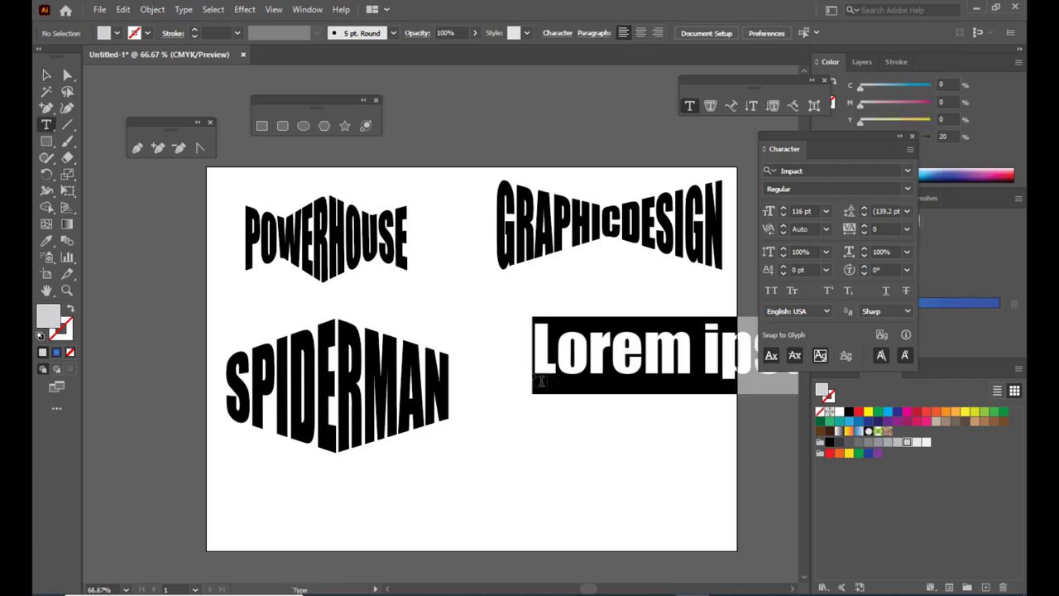
{"action": "type", "text": "SEA"}
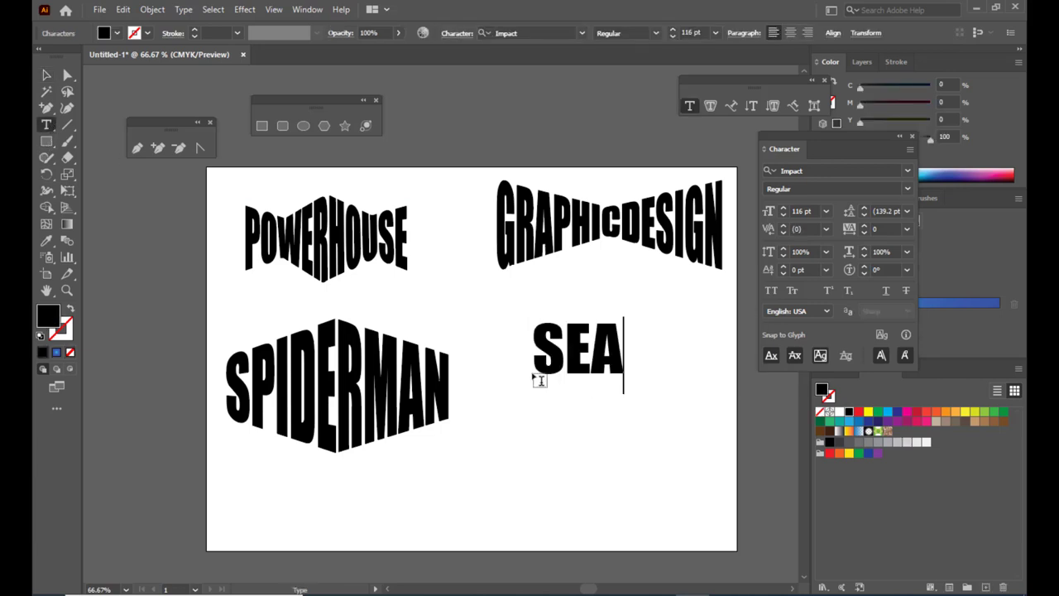
{"action": "left_click", "coordinate": [47, 76]}
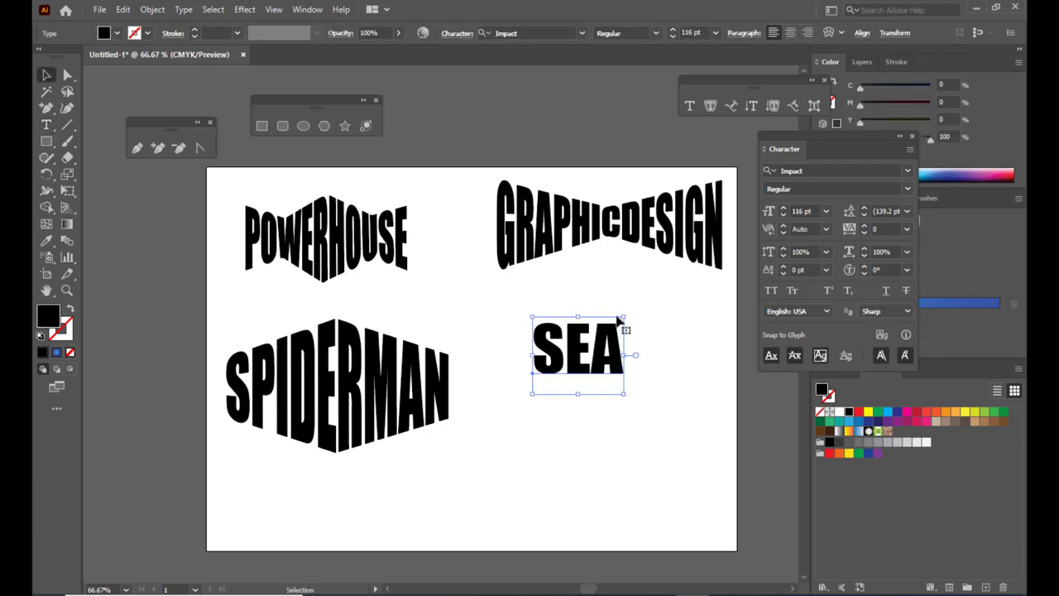
{"action": "left_click_drag", "start_coordinate": [622, 315], "coordinate": [474, 369]}
- Change SEA's font to Arial Rounded MT Bold and move it just below GRAPHICDESIGN
{"action": "left_click", "coordinate": [47, 124]}
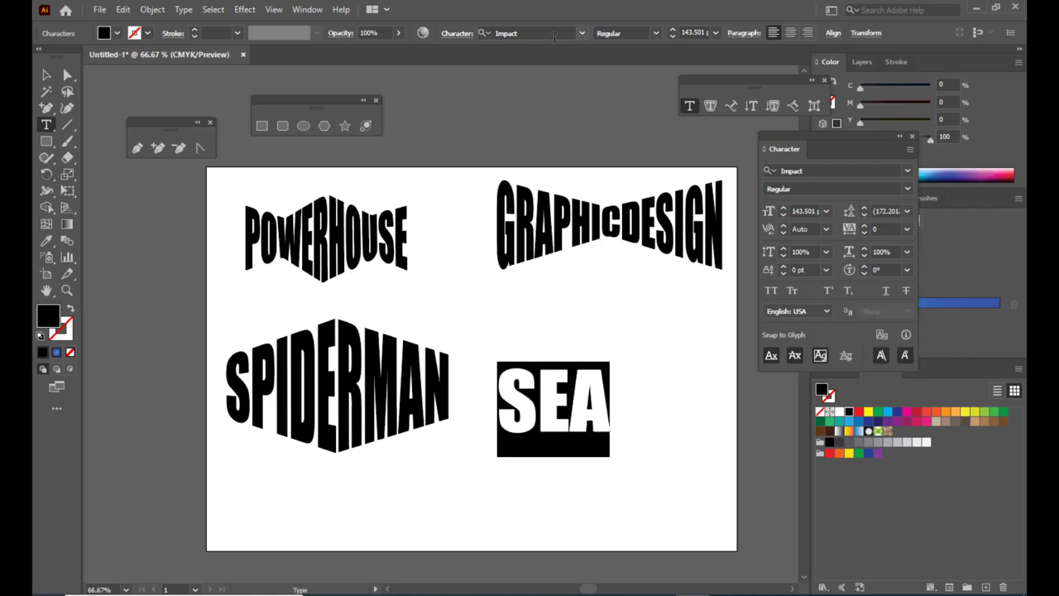
{"action": "left_click", "coordinate": [550, 33]}
{"action": "type", "text": "ARI"}
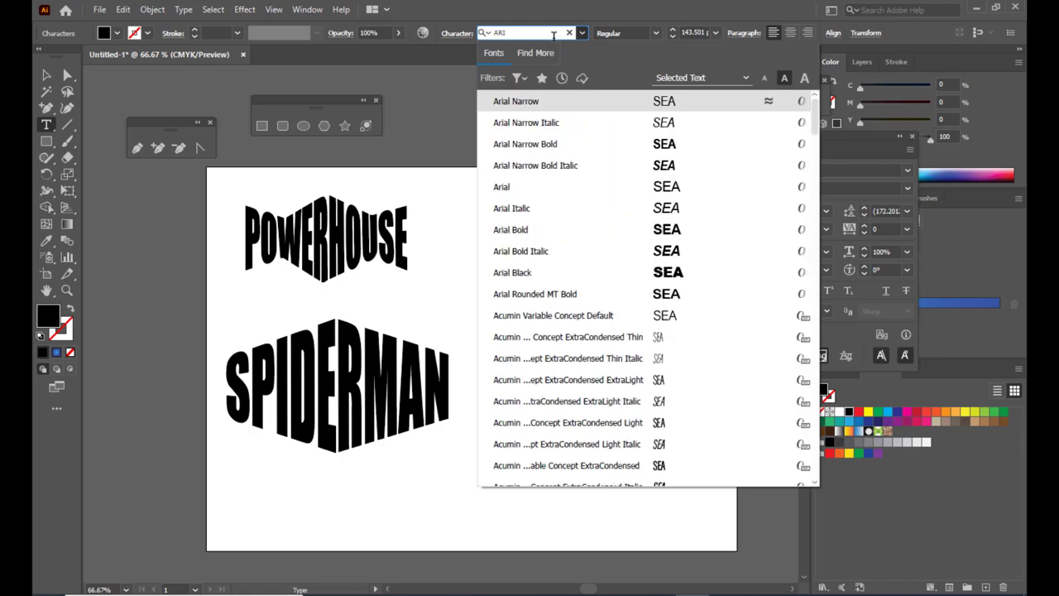
{"action": "left_click", "coordinate": [550, 300]}
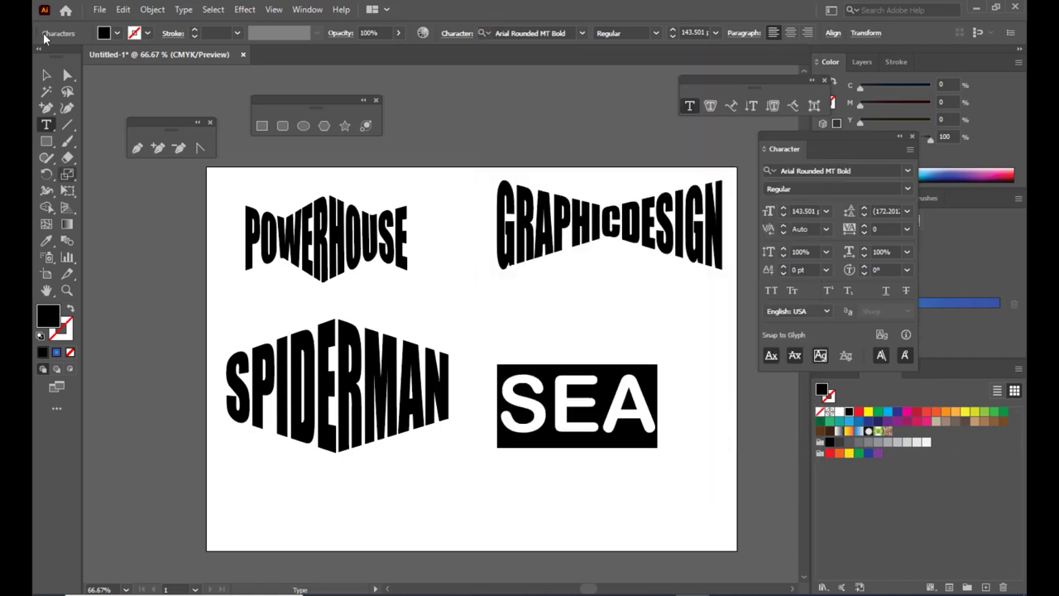
{"action": "left_click", "coordinate": [46, 75]}
{"action": "left_click_drag", "start_coordinate": [559, 383], "coordinate": [564, 299]}
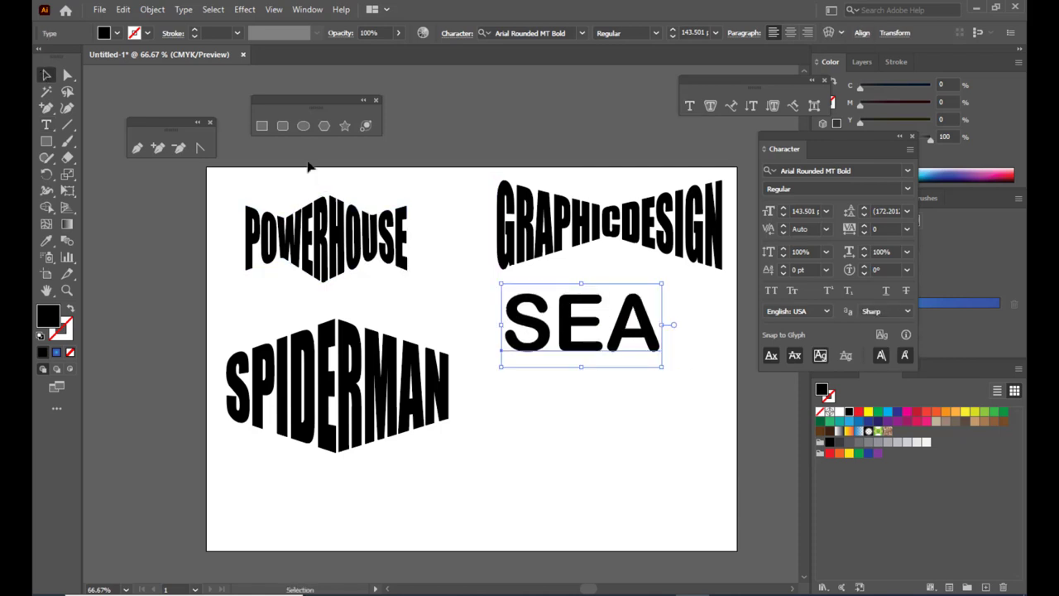
{"action": "left_click", "coordinate": [302, 126]}
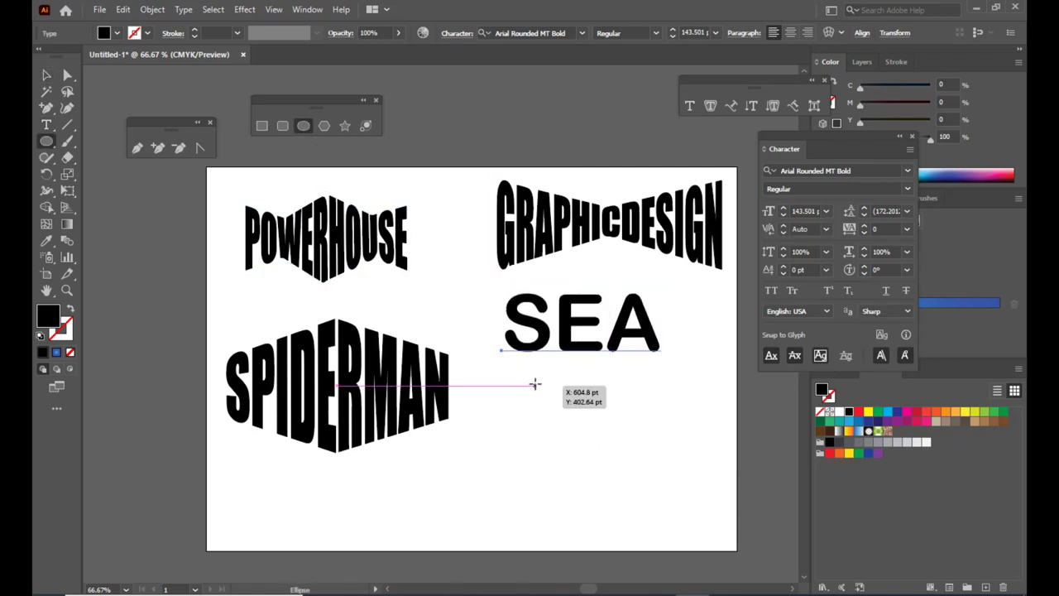
- Draw a black circle below SEA and enlarge SEA to about 158 pt
{"action": "left_click_drag", "start_coordinate": [535, 384], "coordinate": [680, 513]}
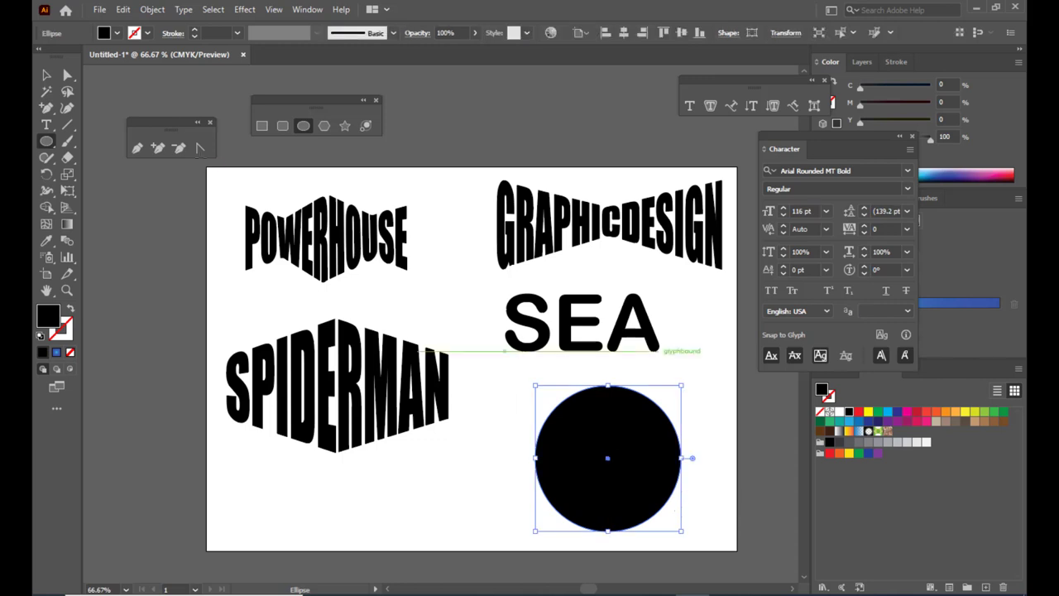
{"action": "left_click", "coordinate": [47, 74]}
{"action": "mouse_move", "coordinate": [583, 335]}
{"action": "left_mouse_down"}
{"action": "mouse_move", "coordinate": [594, 330]}
{"action": "mouse_move", "coordinate": [601, 343]}
{"action": "left_mouse_up"}
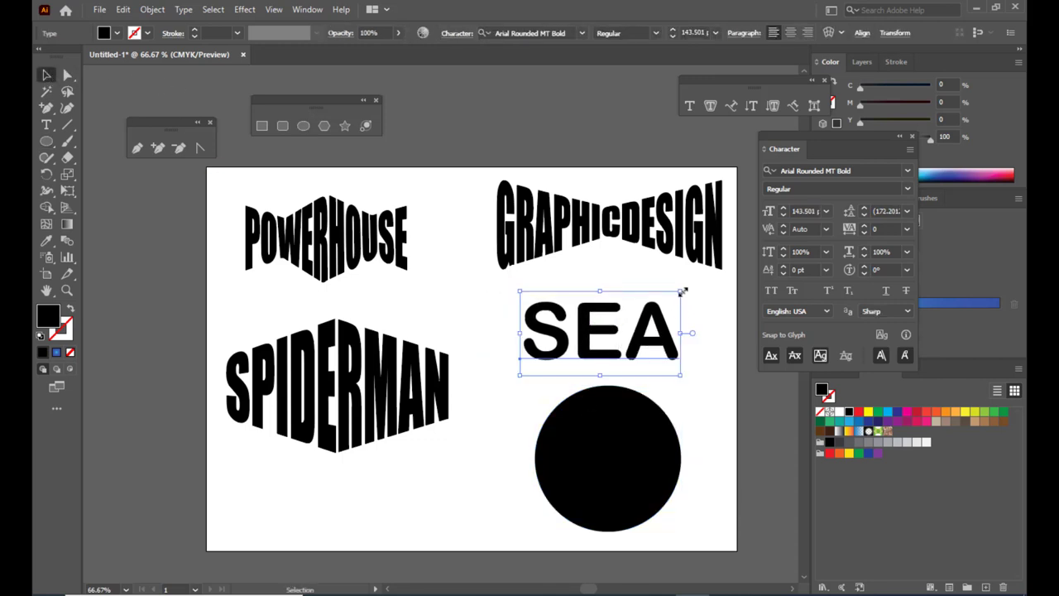
{"action": "left_click_drag", "start_coordinate": [683, 291], "coordinate": [687, 286]}
{"action": "left_click_drag", "start_coordinate": [591, 340], "coordinate": [589, 340]}
- Swap the circle's fill and stroke into an outline and move SEA into it at about 200 pt
{"action": "left_click", "coordinate": [633, 437]}
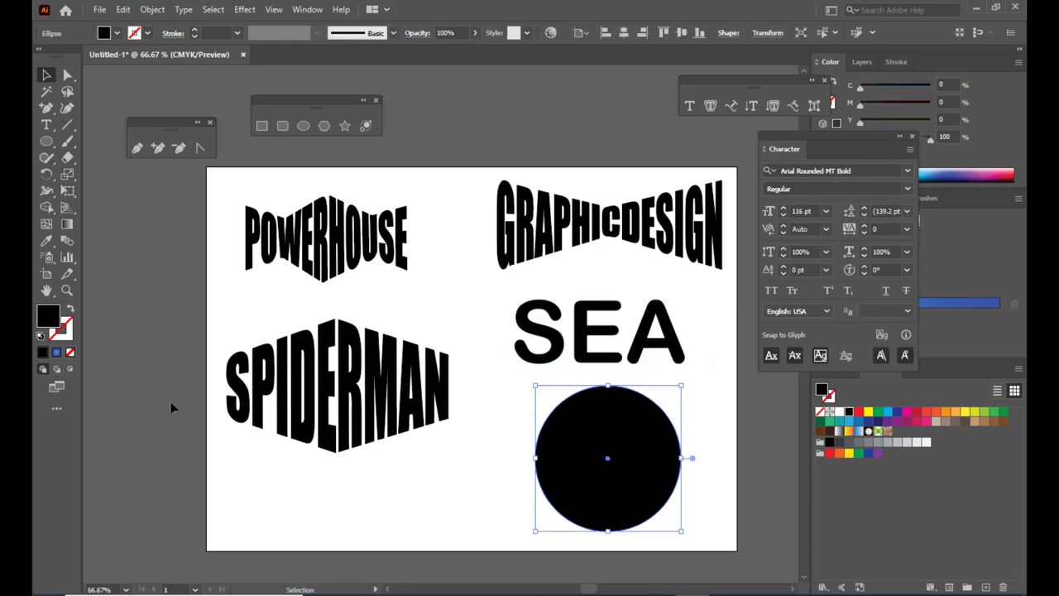
{"action": "left_click", "coordinate": [70, 309]}
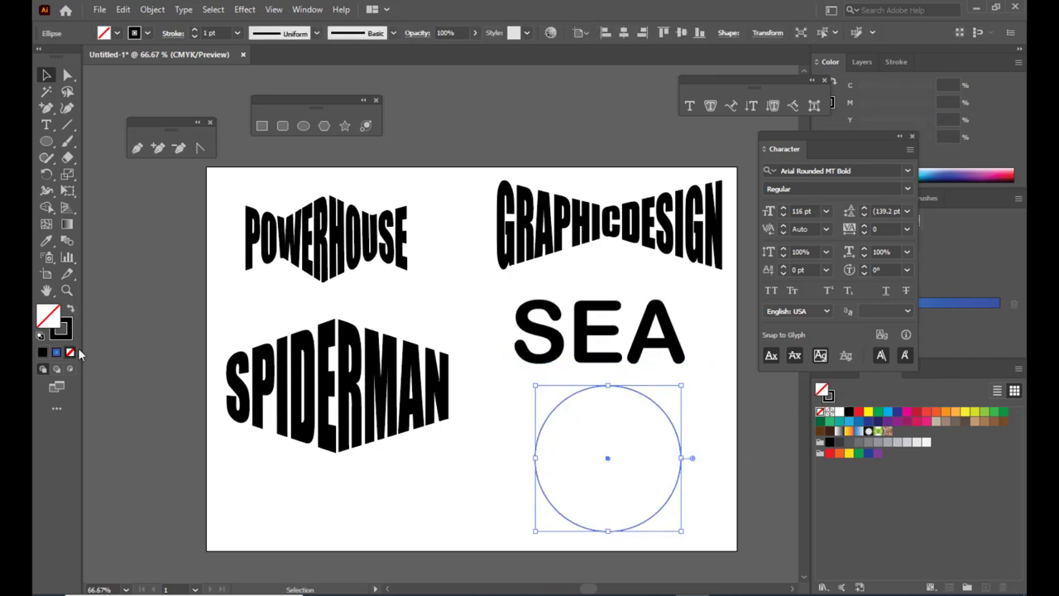
{"action": "left_click", "coordinate": [68, 333]}
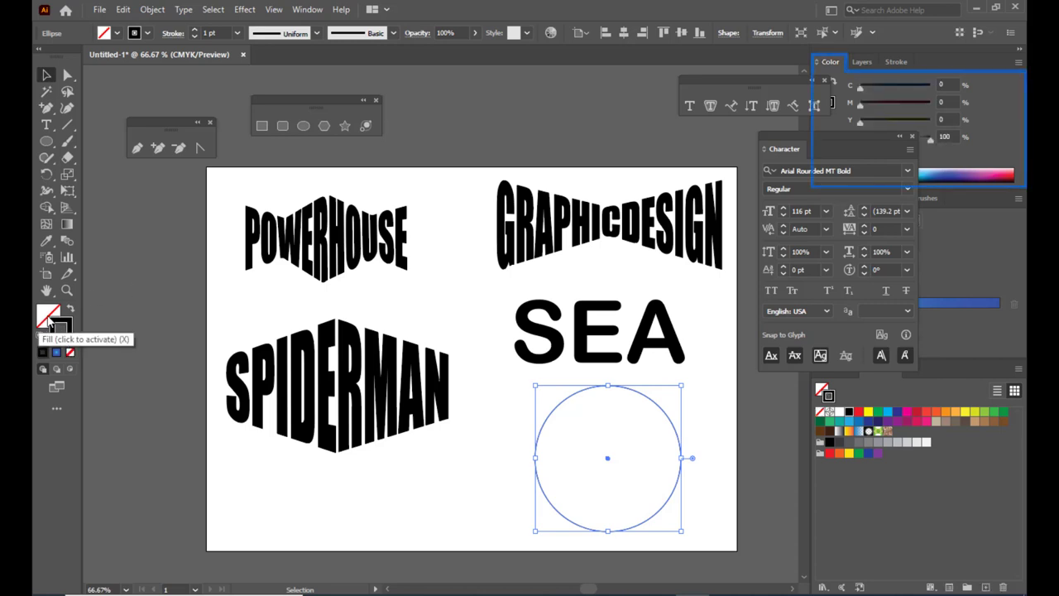
{"action": "left_click_drag", "start_coordinate": [585, 324], "coordinate": [596, 447]}
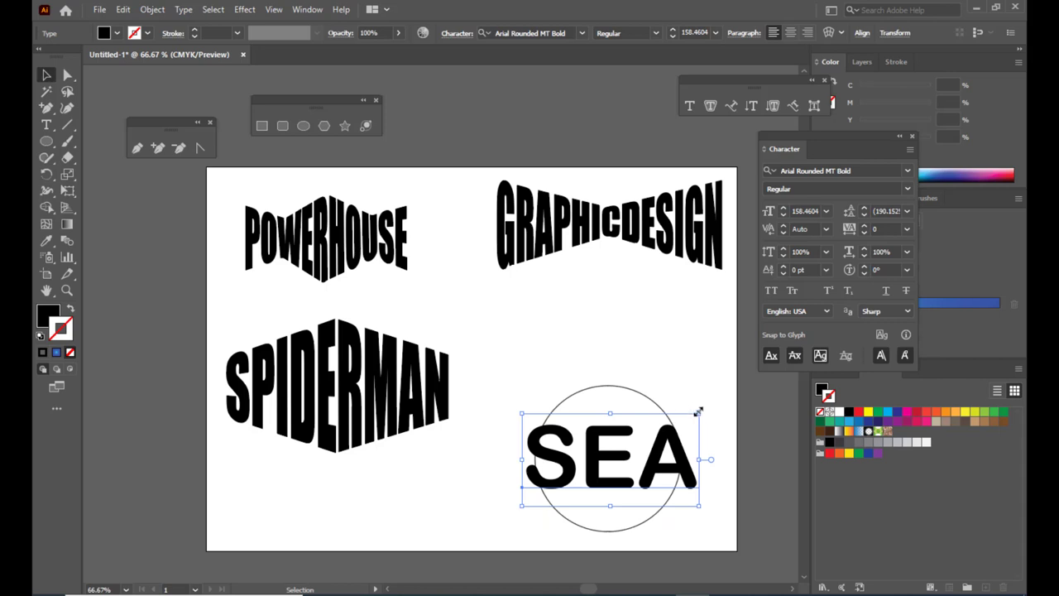
{"action": "left_click_drag", "start_coordinate": [698, 411], "coordinate": [721, 401]}
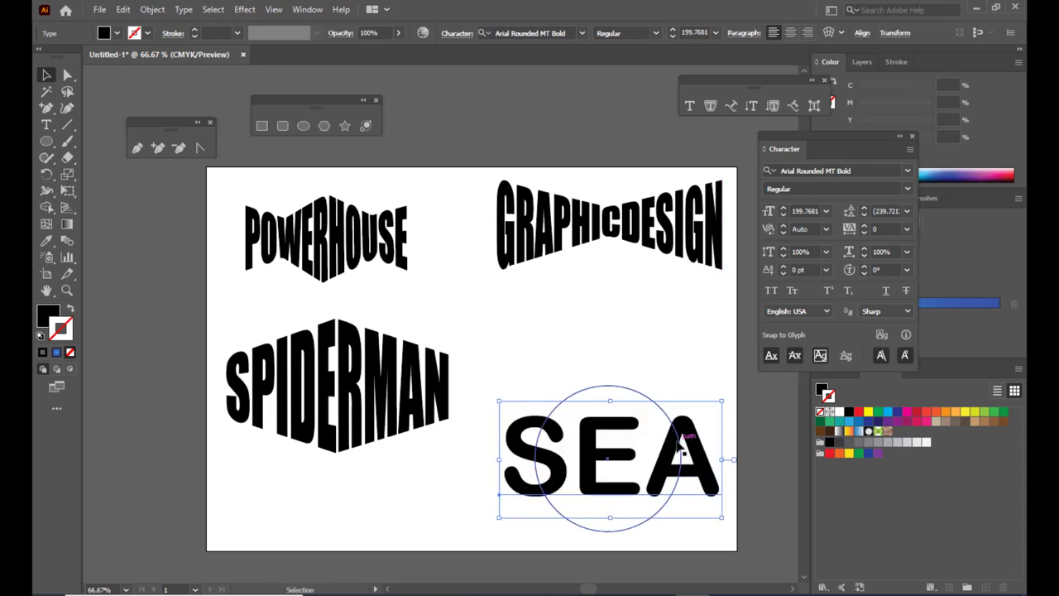
- Enlarge the circle around SEA and bring it to the front
{"action": "left_click", "coordinate": [642, 390]}
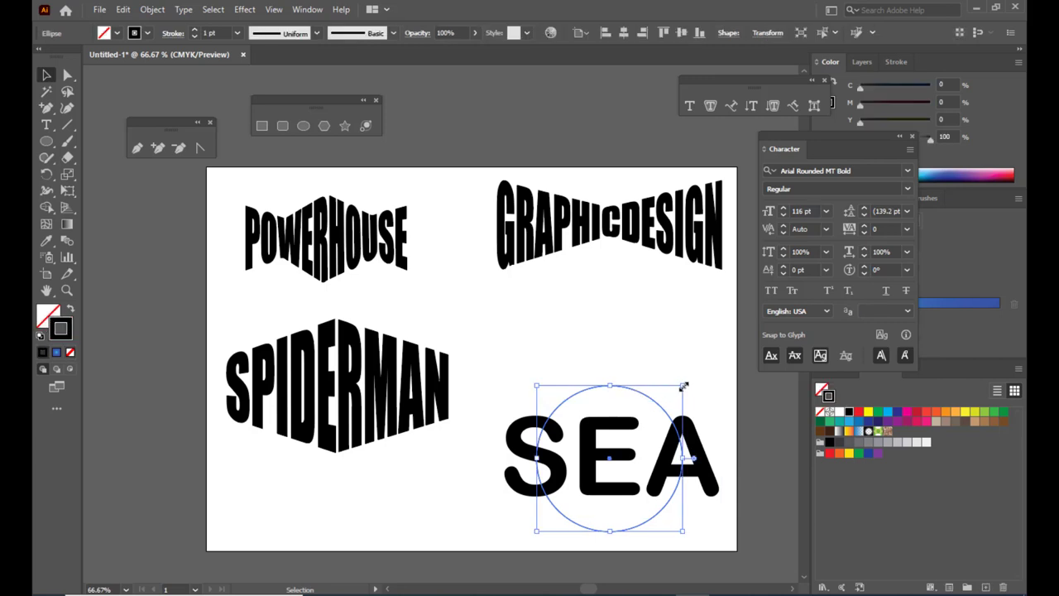
{"action": "left_click_drag", "start_coordinate": [683, 385], "coordinate": [692, 377]}
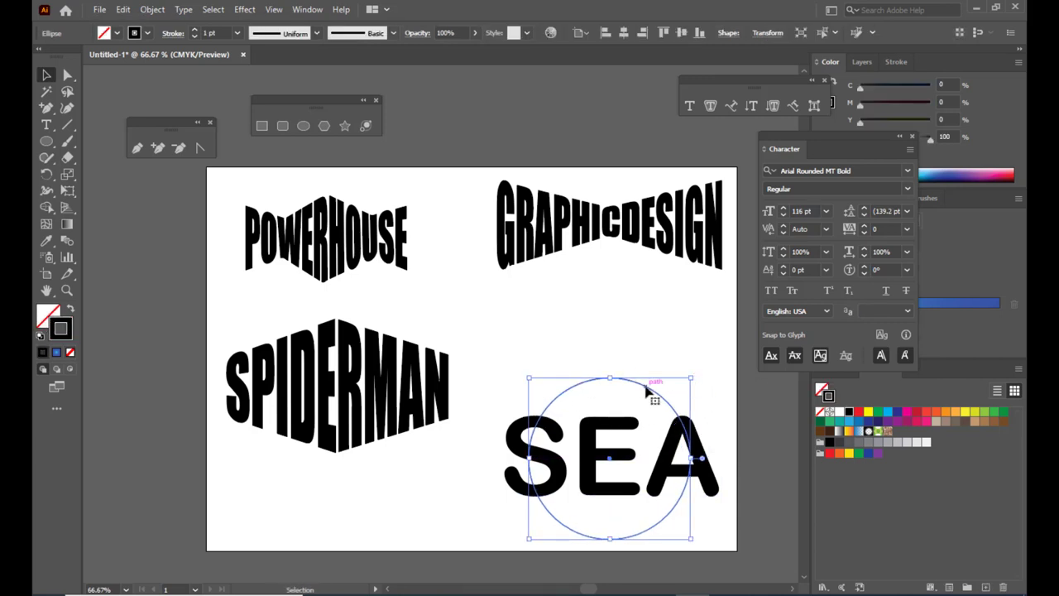
{"action": "right_click", "coordinate": [646, 391]}
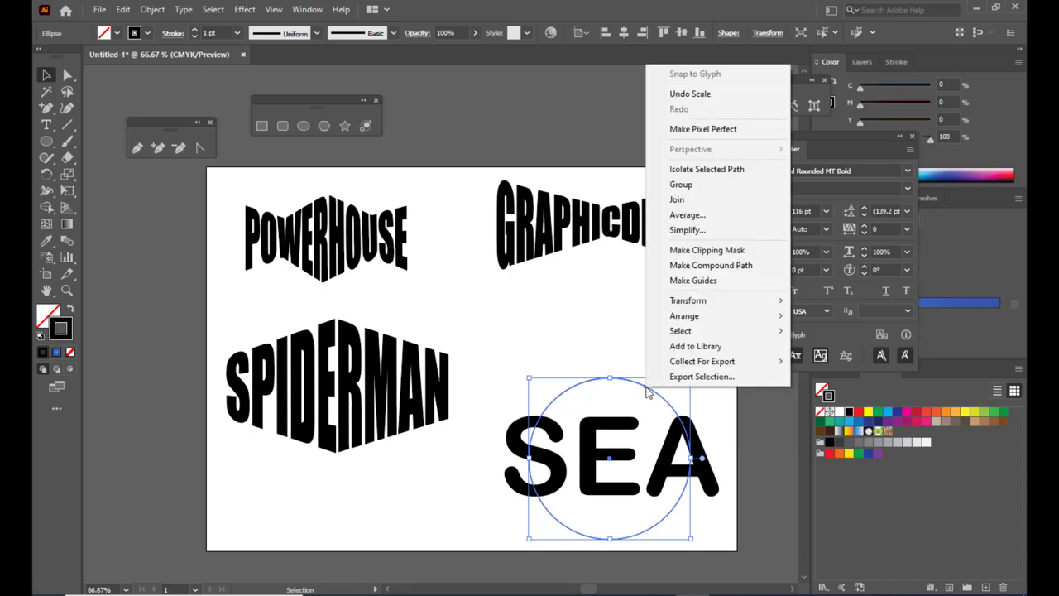
{"action": "mouse_move", "coordinate": [699, 324]}
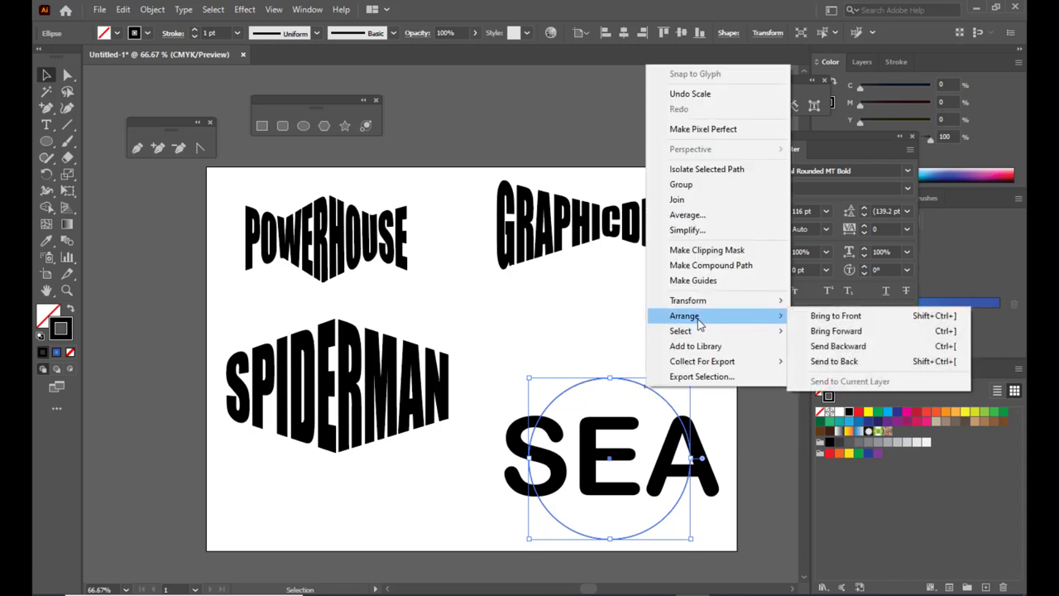
{"action": "left_click", "coordinate": [835, 316]}
{"action": "left_click", "coordinate": [620, 322]}
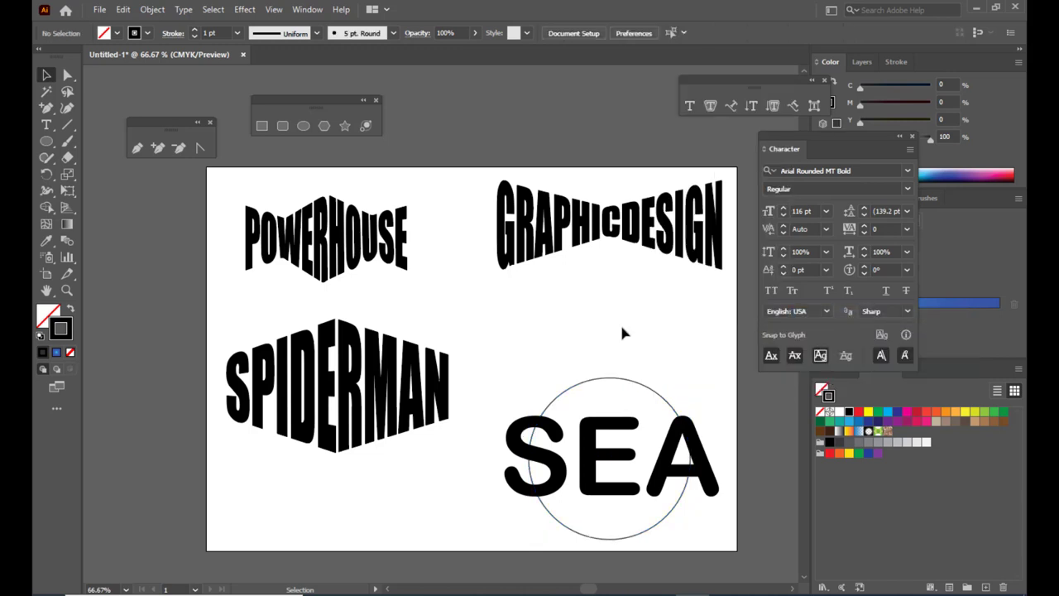
{"action": "left_click", "coordinate": [582, 383]}
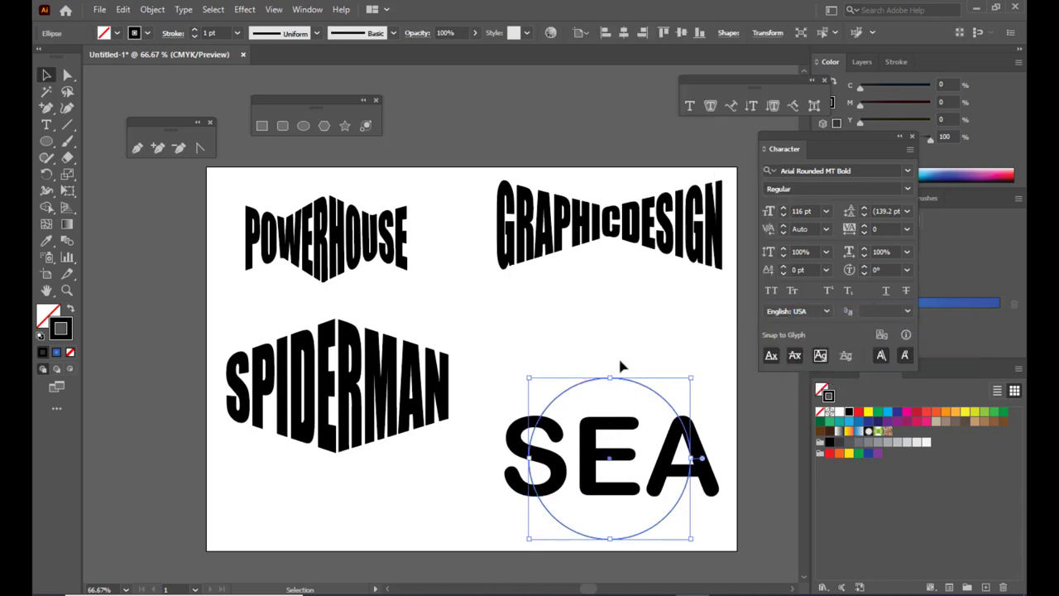
- Apply Envelope Distort > Make with Top Object to SEA and the circle, then raise it level with SPIDERMAN
{"action": "left_click", "coordinate": [611, 426], "text": "shift"}
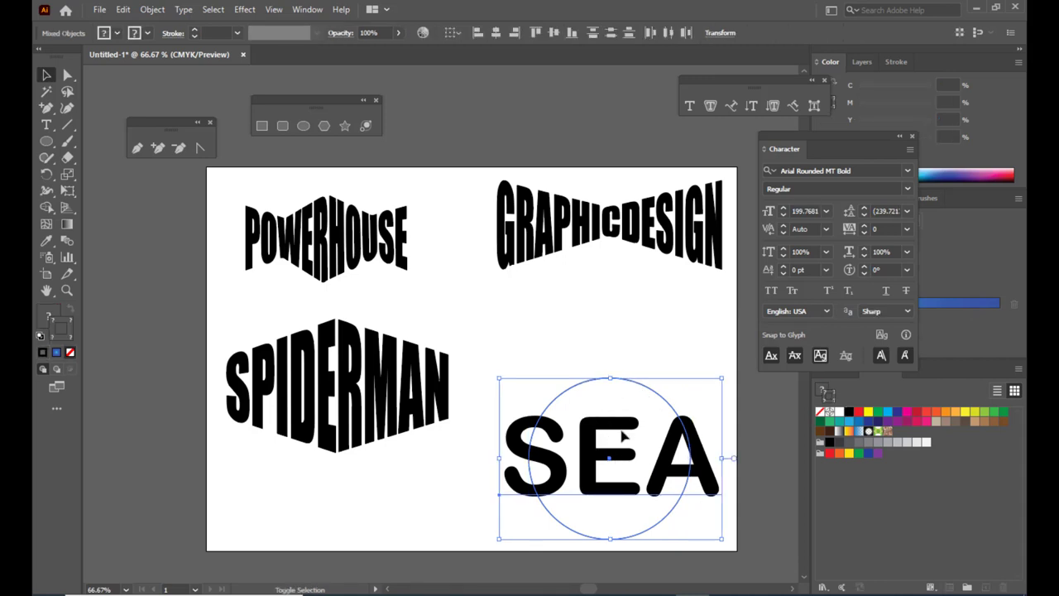
{"action": "left_click", "coordinate": [152, 9]}
{"action": "mouse_move", "coordinate": [234, 421]}
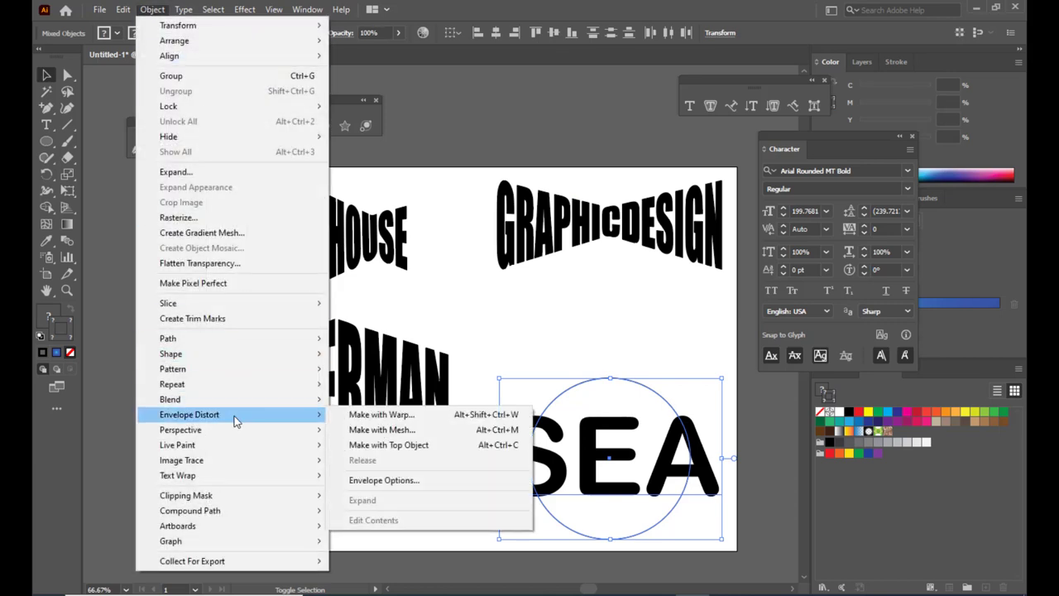
{"action": "left_click", "coordinate": [405, 448]}
{"action": "left_click", "coordinate": [589, 312]}
{"action": "left_click", "coordinate": [661, 466]}
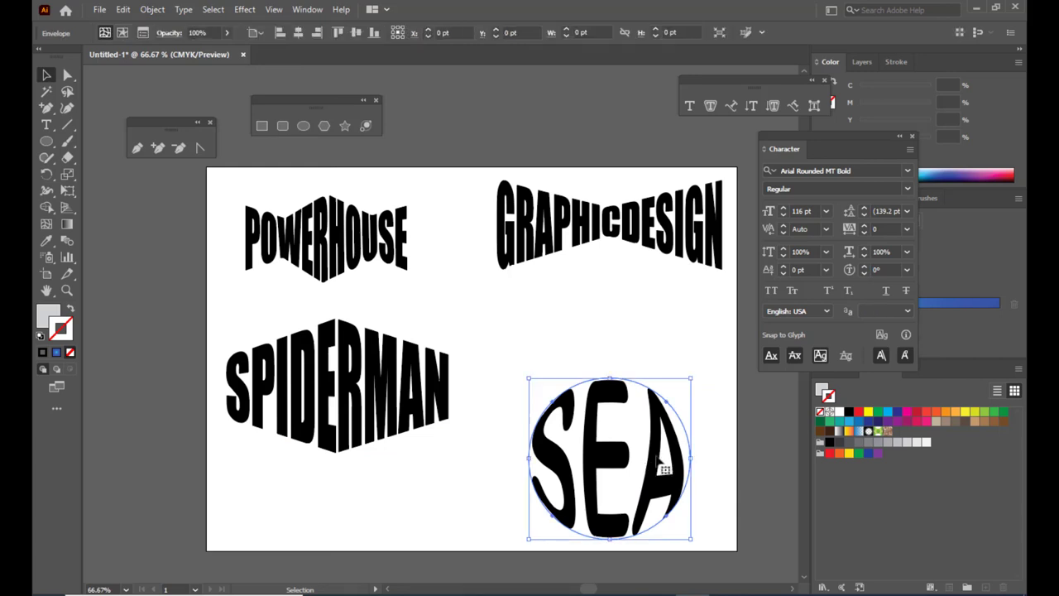
{"action": "left_click_drag", "start_coordinate": [662, 465], "coordinate": [665, 382]}
{"action": "left_click", "coordinate": [577, 105]}
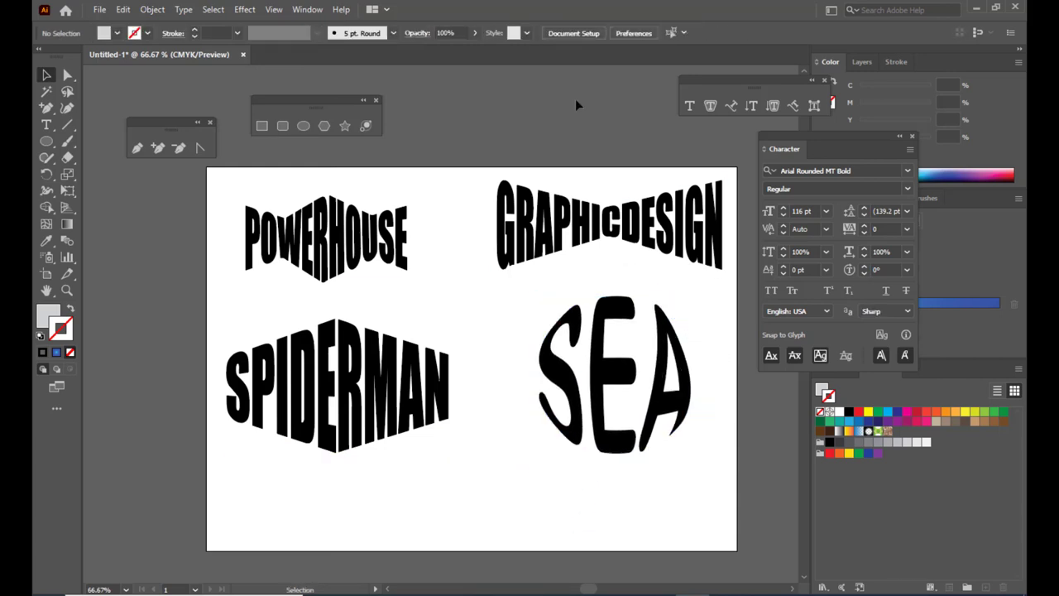
{"action": "scroll", "coordinate": [577, 105], "scroll_direction": "up", "scroll_amount": 1}
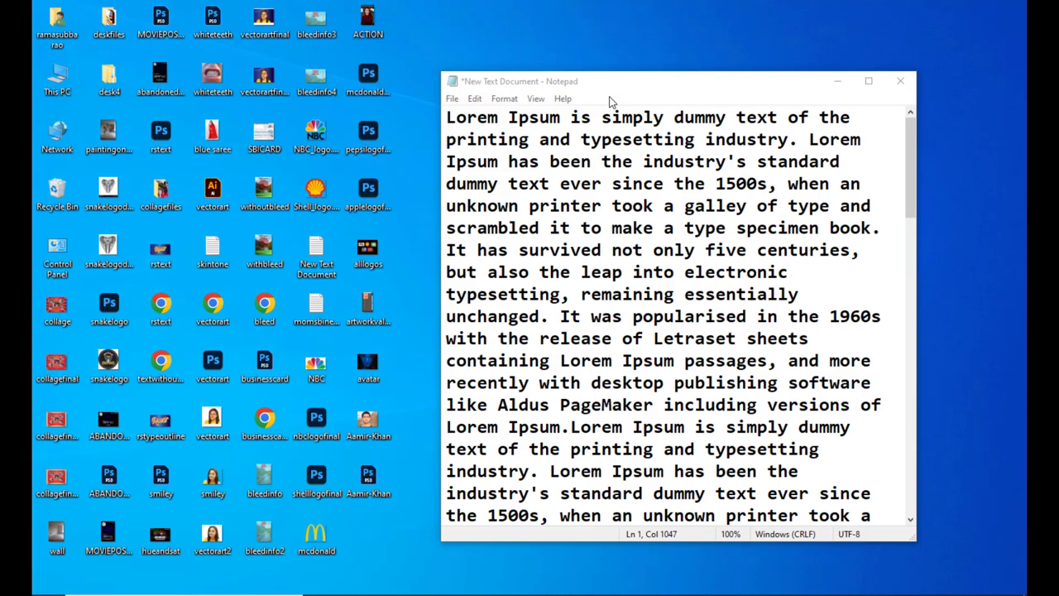
- Bring the Lorem Ipsum Notepad window forward, nudging it slightly left
{"action": "left_click_drag", "start_coordinate": [670, 82], "coordinate": [652, 83]}
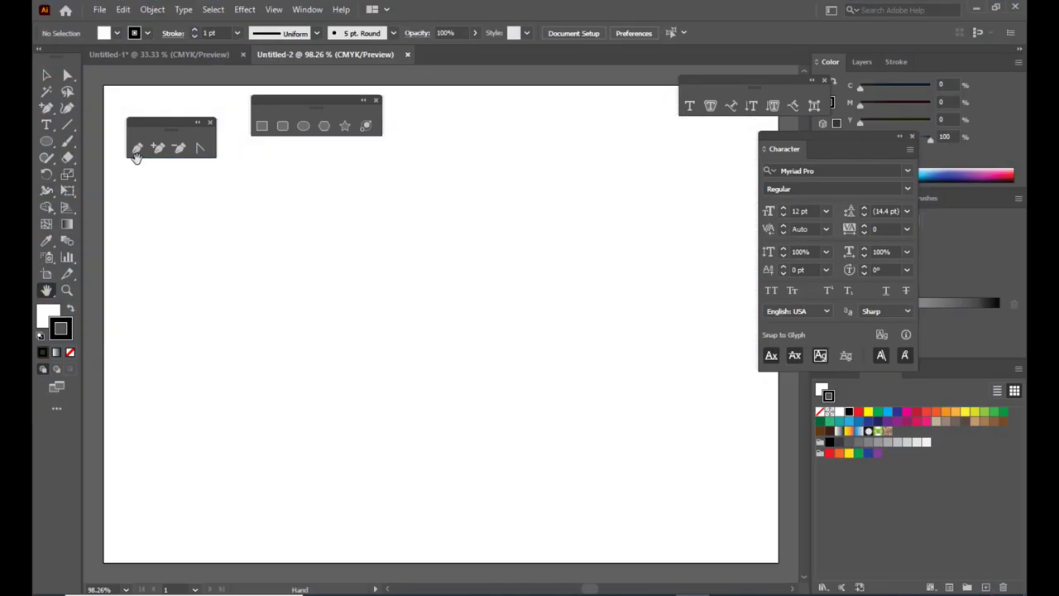
- Draw a closed heart outline with the Pen tool, with no fill
{"action": "left_click", "coordinate": [137, 150]}
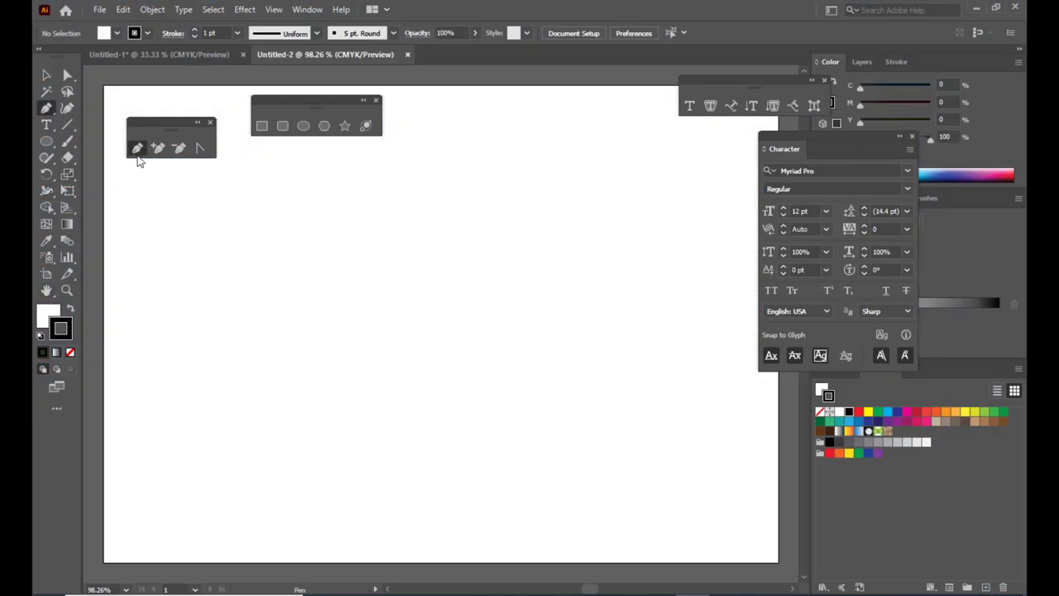
{"action": "left_click", "coordinate": [70, 352]}
{"action": "left_click", "coordinate": [66, 333]}
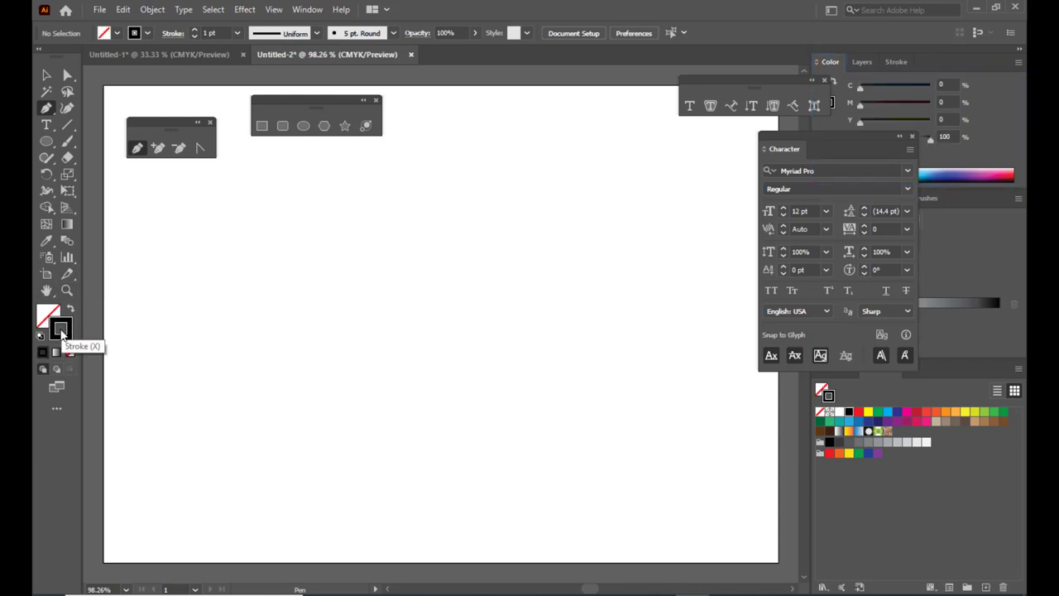
{"action": "left_click", "coordinate": [463, 427]}
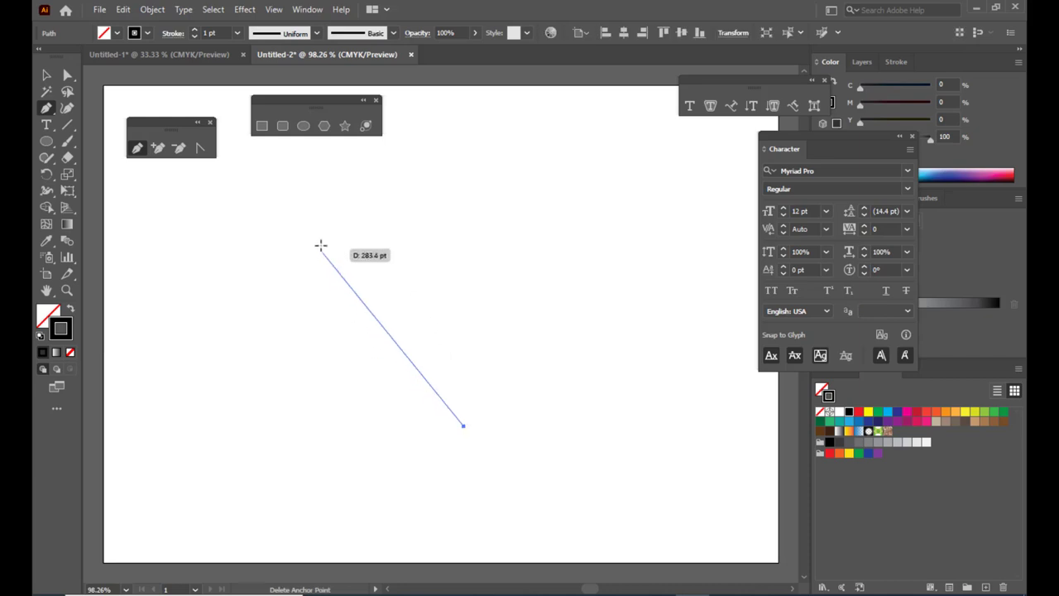
{"action": "left_click_drag", "start_coordinate": [327, 264], "coordinate": [358, 196]}
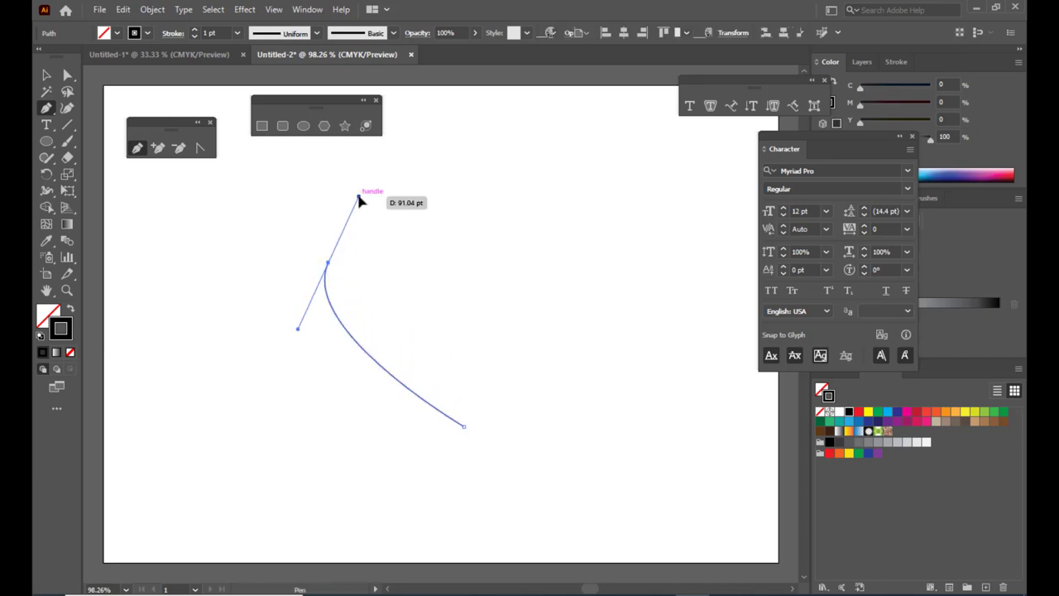
{"action": "left_click_drag", "start_coordinate": [459, 261], "coordinate": [598, 262]}
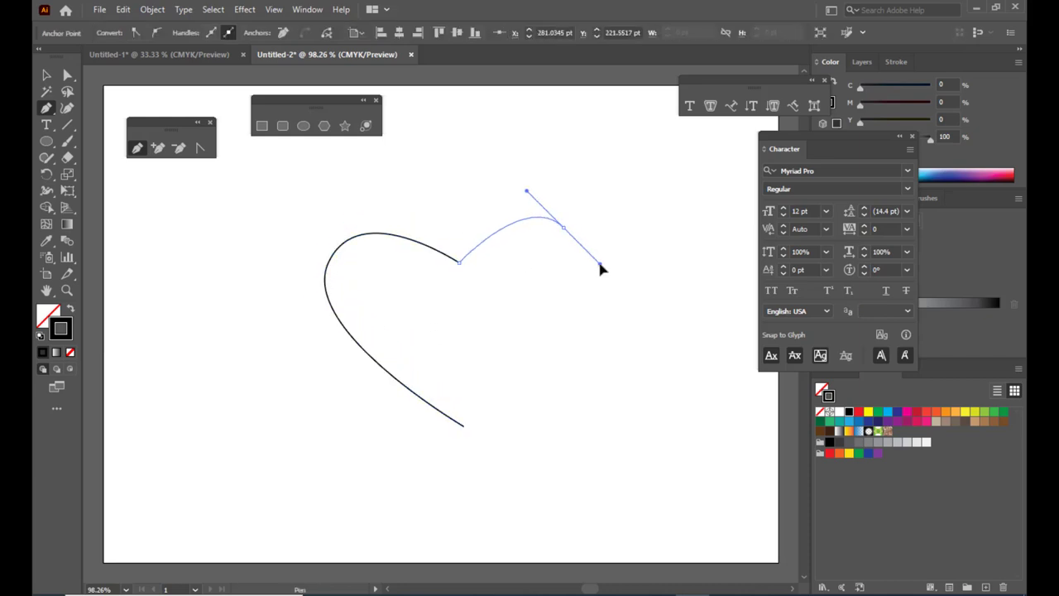
{"action": "left_click", "coordinate": [464, 427]}
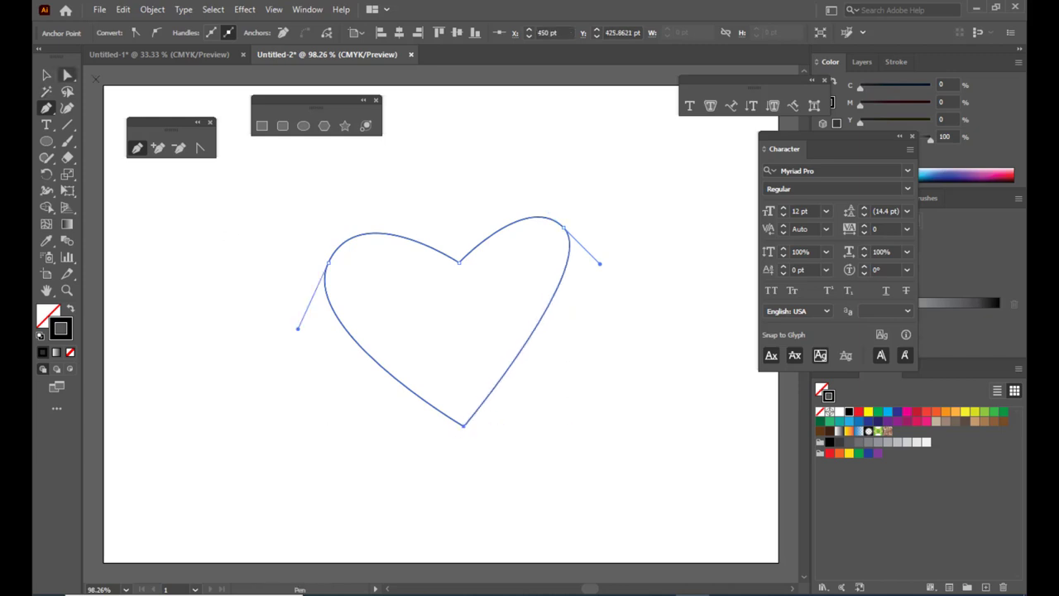
- Reshape the heart's lobes and centre dip by moving anchors and handles
{"action": "left_click", "coordinate": [67, 75]}
{"action": "left_click", "coordinate": [564, 228]}
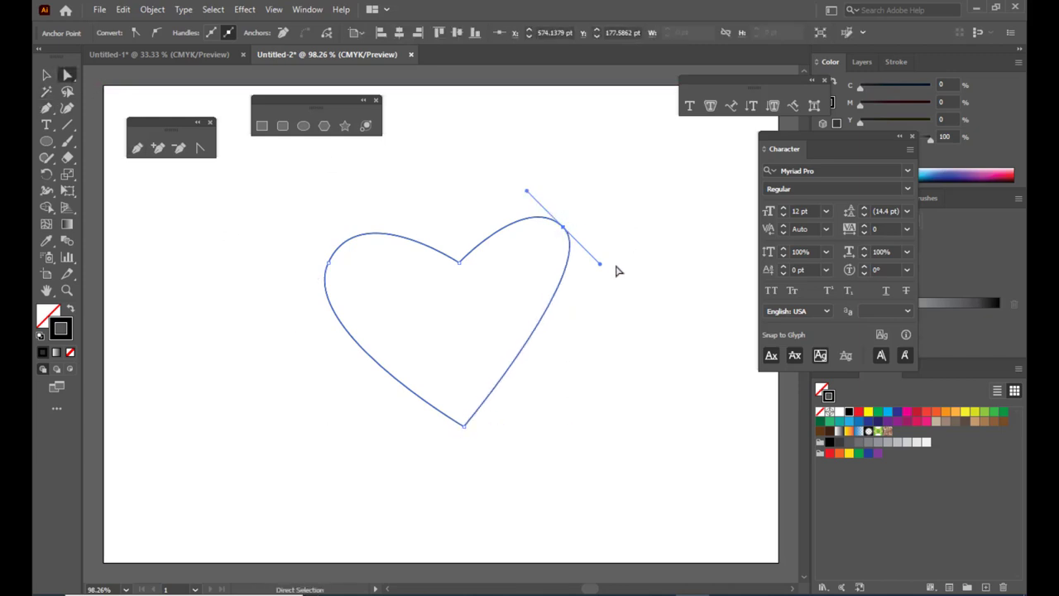
{"action": "left_click_drag", "start_coordinate": [600, 263], "coordinate": [652, 311]}
{"action": "left_click_drag", "start_coordinate": [567, 227], "coordinate": [599, 226]}
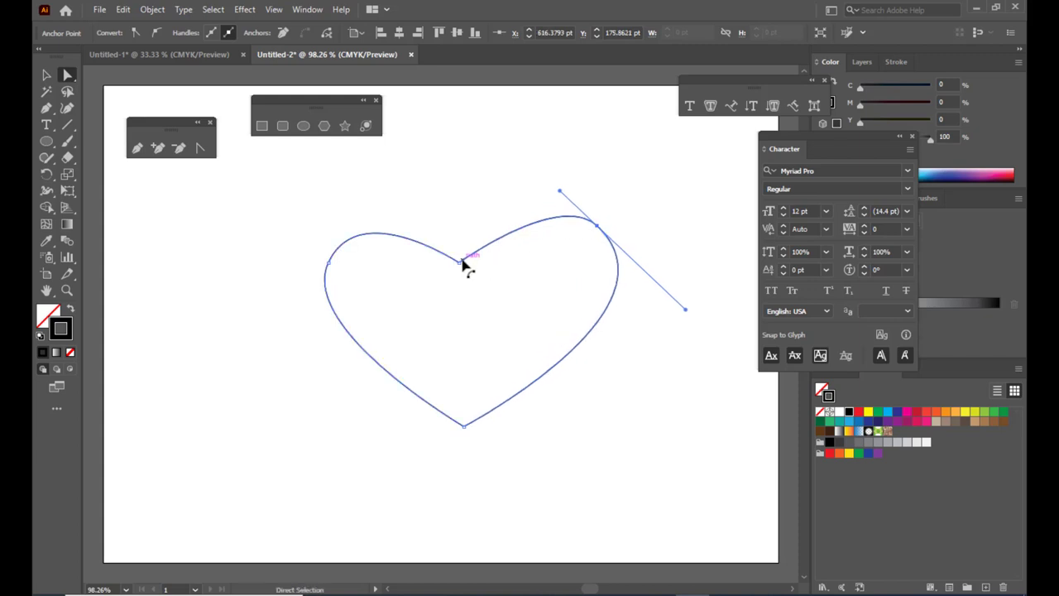
{"action": "mouse_move", "coordinate": [462, 265]}
{"action": "left_mouse_down"}
{"action": "mouse_move", "coordinate": [490, 265]}
{"action": "mouse_move", "coordinate": [476, 265]}
{"action": "left_mouse_up"}
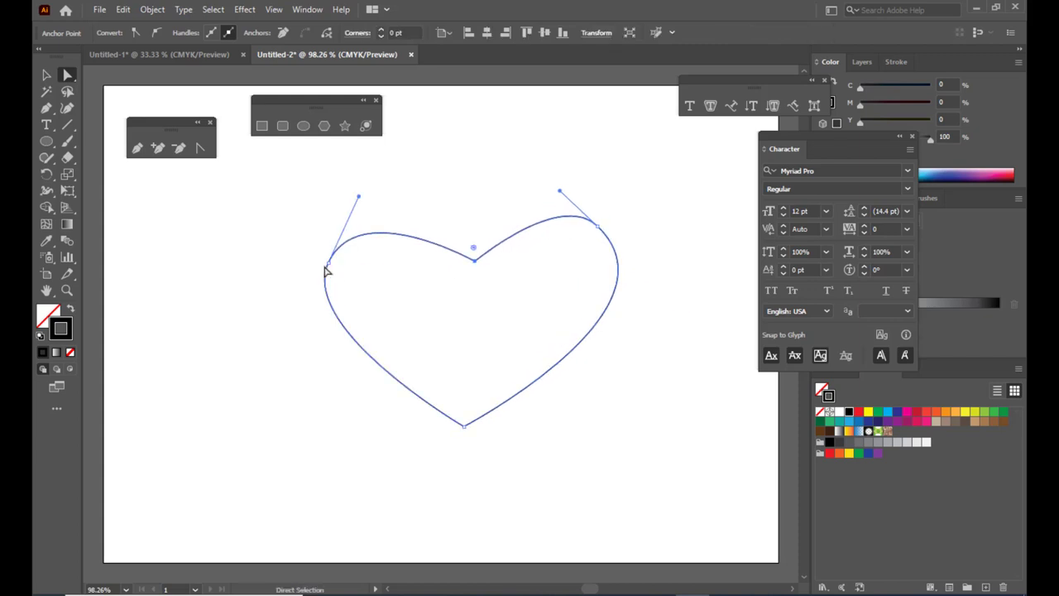
{"action": "left_click_drag", "start_coordinate": [326, 272], "coordinate": [349, 239]}
- Fine-tune the right lobe and bottom point, then bring the Lorem Ipsum Notepad window forward
{"action": "left_click_drag", "start_coordinate": [599, 221], "coordinate": [572, 214]}
{"action": "left_click_drag", "start_coordinate": [663, 298], "coordinate": [634, 285]}
{"action": "mouse_move", "coordinate": [572, 215]}
{"action": "left_mouse_down"}
{"action": "mouse_move", "coordinate": [592, 259]}
{"action": "mouse_move", "coordinate": [586, 220]}
{"action": "left_mouse_up"}
{"action": "left_click_drag", "start_coordinate": [464, 429], "coordinate": [466, 452]}
{"action": "left_click_drag", "start_coordinate": [478, 263], "coordinate": [474, 260]}
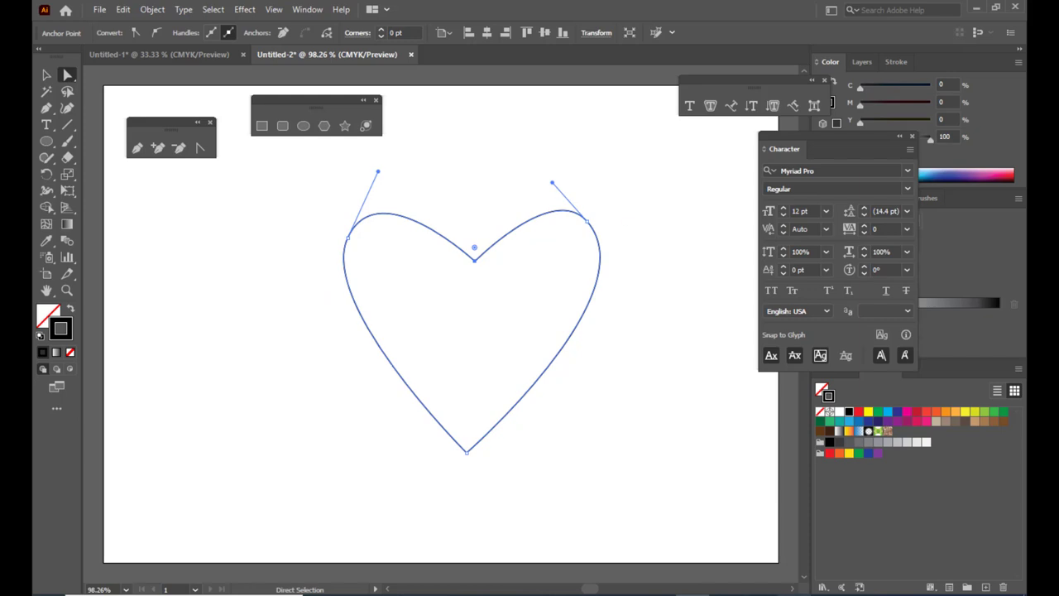
{"action": "key", "text": "alt+Tab"}
{"action": "left_click_drag", "start_coordinate": [571, 80], "coordinate": [593, 82]}
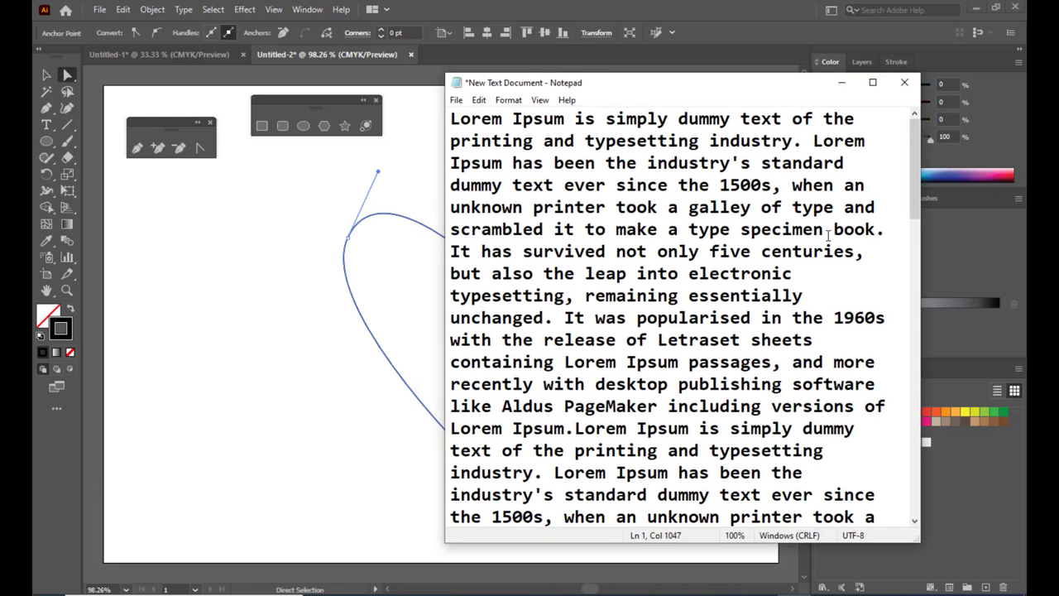
- Select and copy all the Lorem Ipsum text in Notepad, then return to Illustrator
{"action": "key", "text": "ctrl+a"}
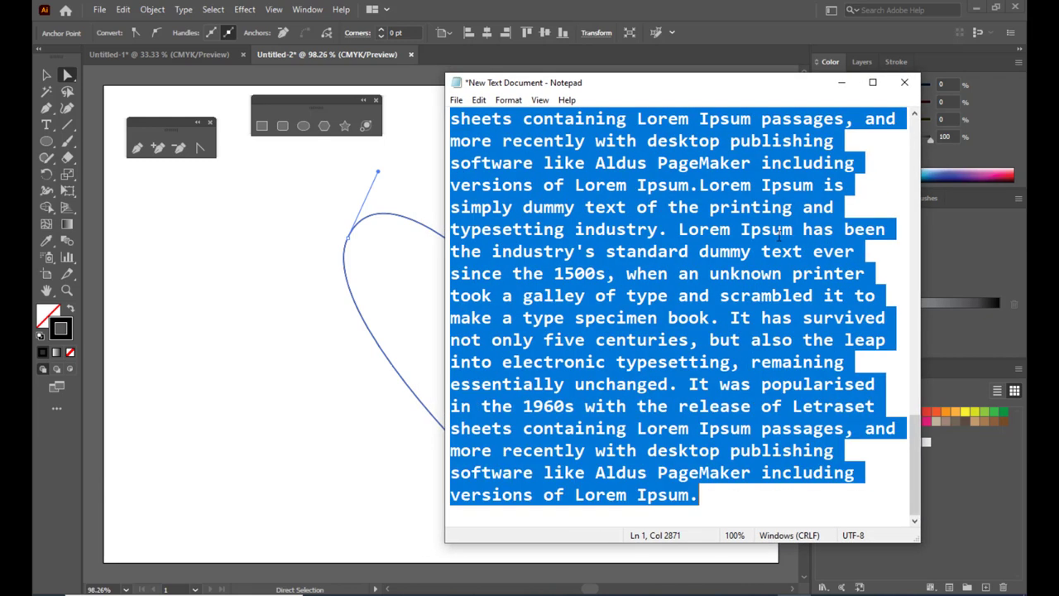
{"action": "right_click", "coordinate": [633, 163]}
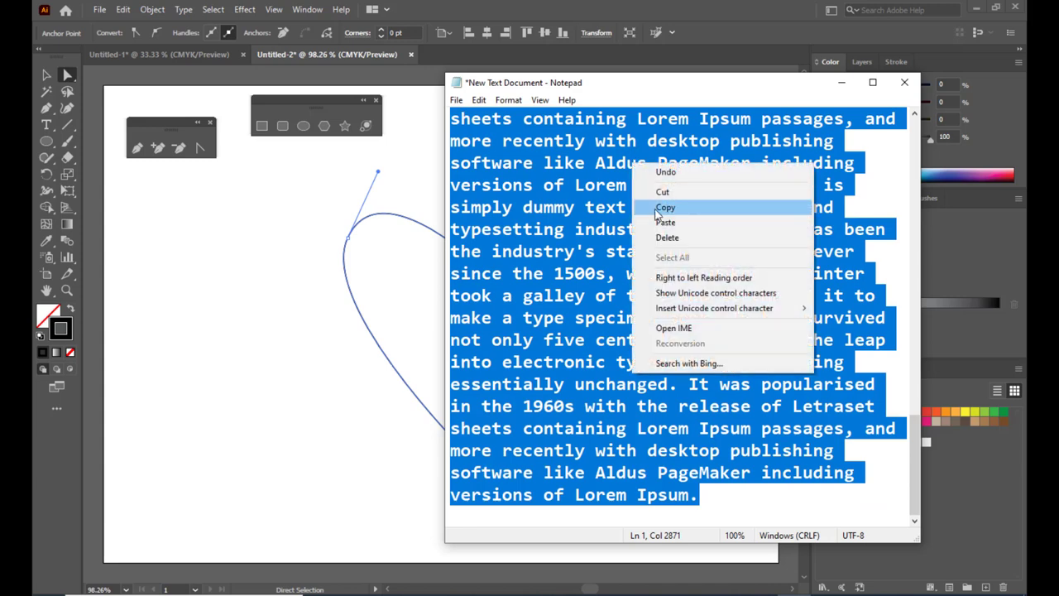
{"action": "left_click", "coordinate": [656, 213]}
{"action": "left_click", "coordinate": [996, 259]}
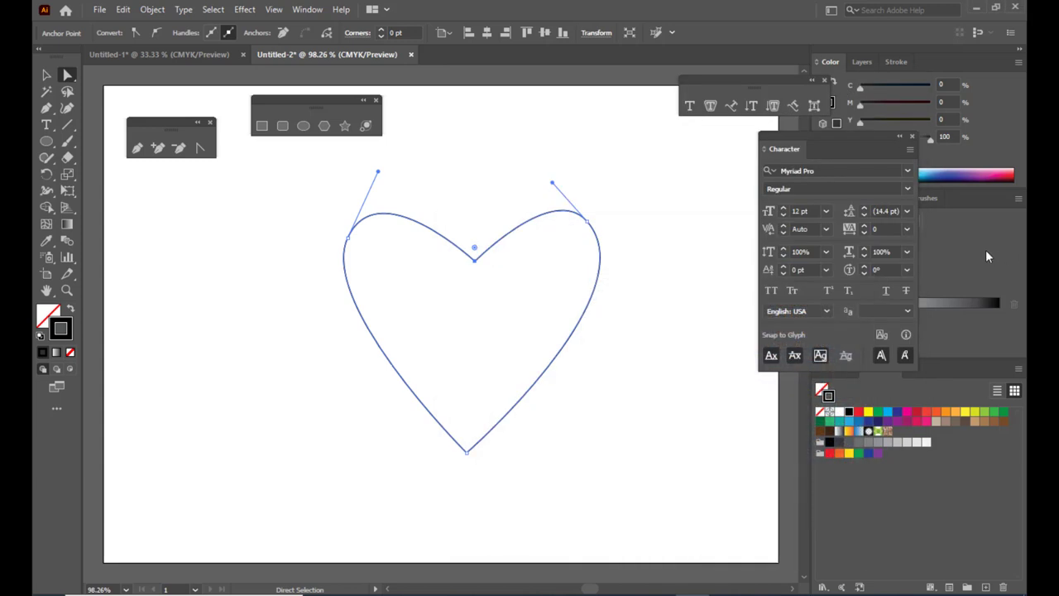
- Turn the heart into area type and paste the Lorem Ipsum text into it
{"action": "left_click", "coordinate": [46, 124]}
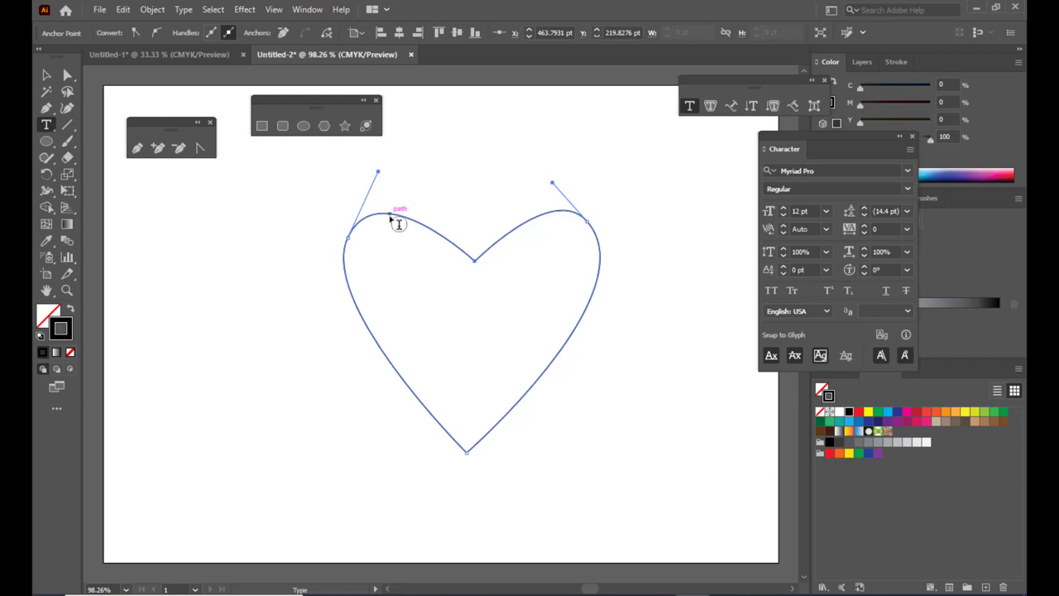
{"action": "left_click", "coordinate": [395, 220]}
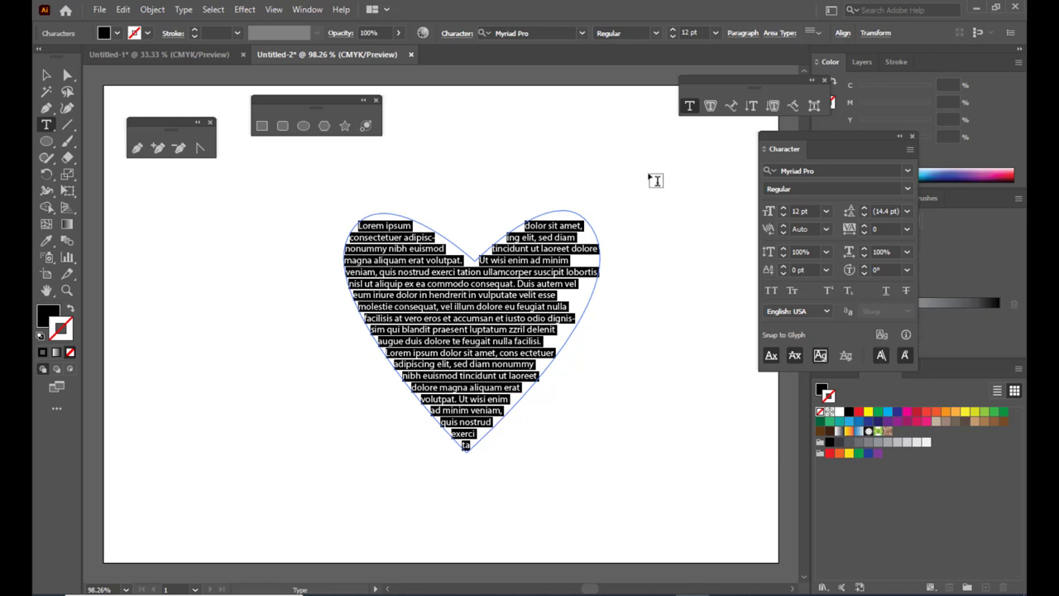
{"action": "key", "text": "BackSpace"}
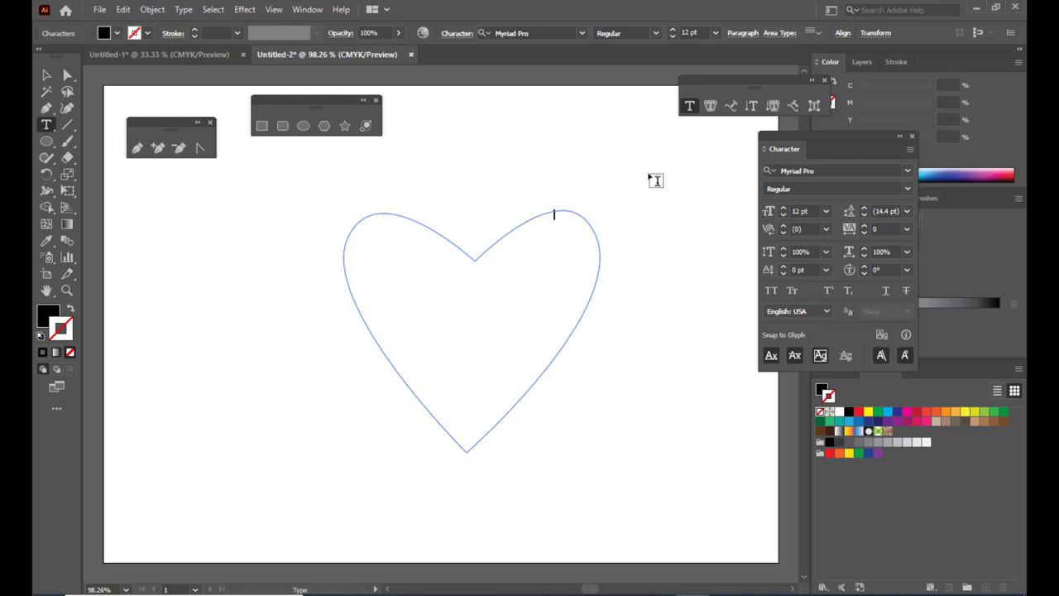
{"action": "key", "text": "ctrl+v"}
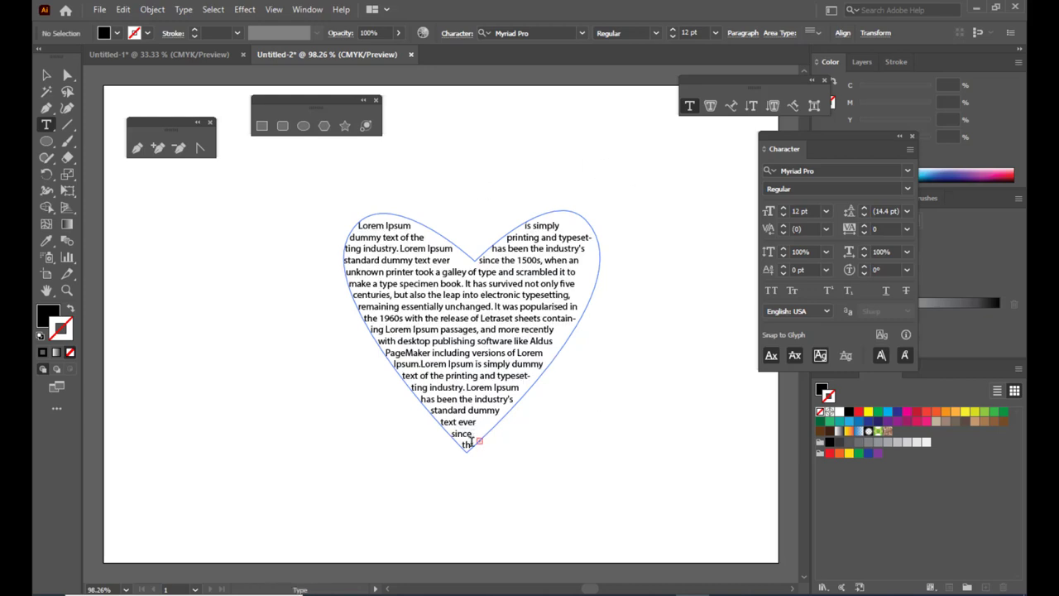
{"action": "left_click_drag", "start_coordinate": [471, 445], "coordinate": [357, 223]}
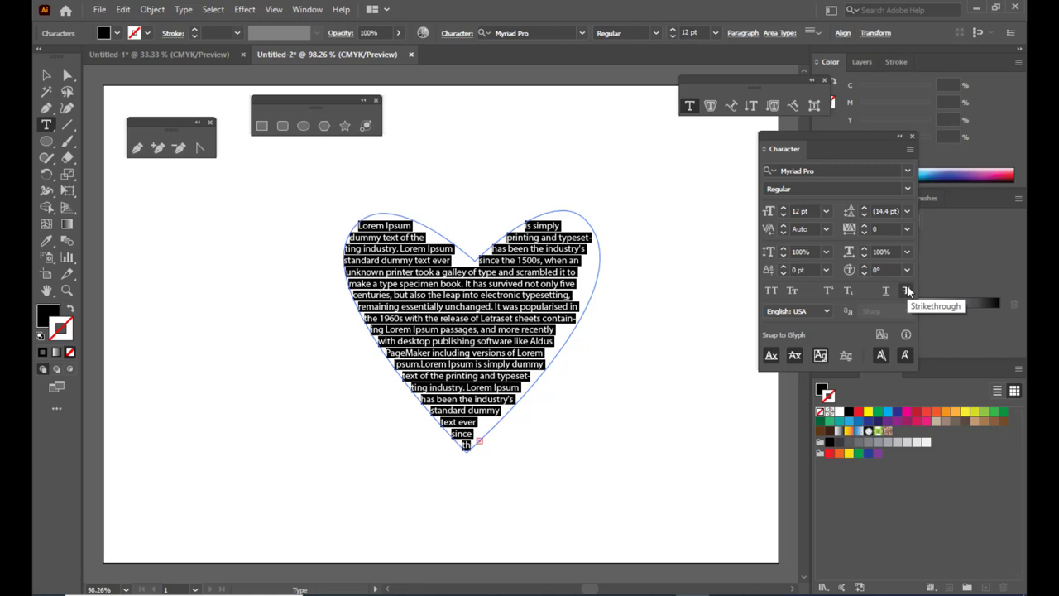
- Move the heart text object to the left side of the page
{"action": "left_click", "coordinate": [45, 76]}
{"action": "left_click", "coordinate": [550, 112]}
{"action": "left_click_drag", "start_coordinate": [556, 276], "coordinate": [333, 306]}
- Draw a large five-point star right of the heart with a black stroke and no fill
{"action": "left_click", "coordinate": [345, 125]}
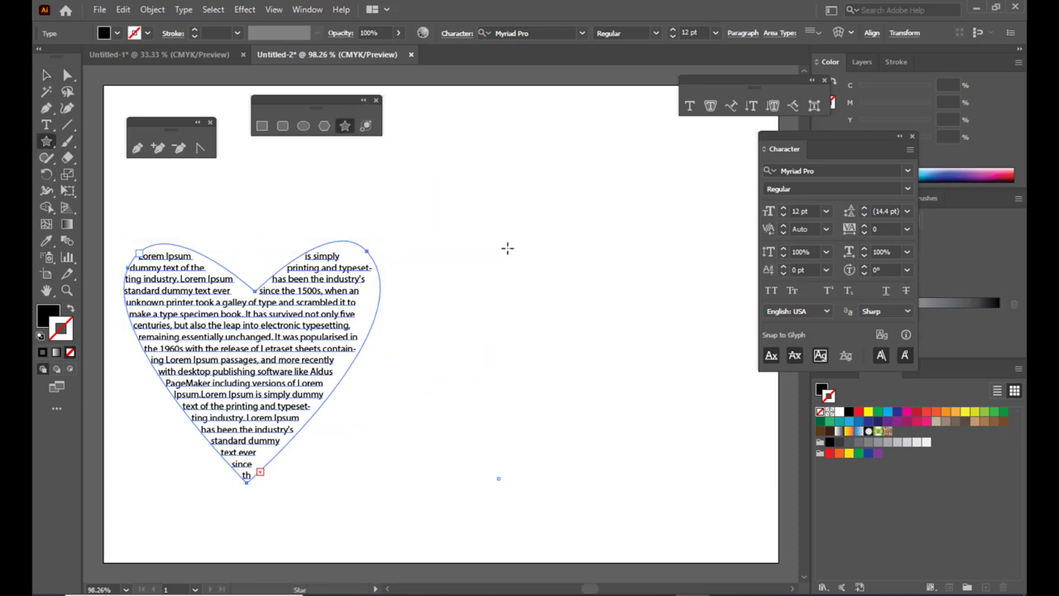
{"action": "left_click_drag", "start_coordinate": [550, 280], "coordinate": [638, 406]}
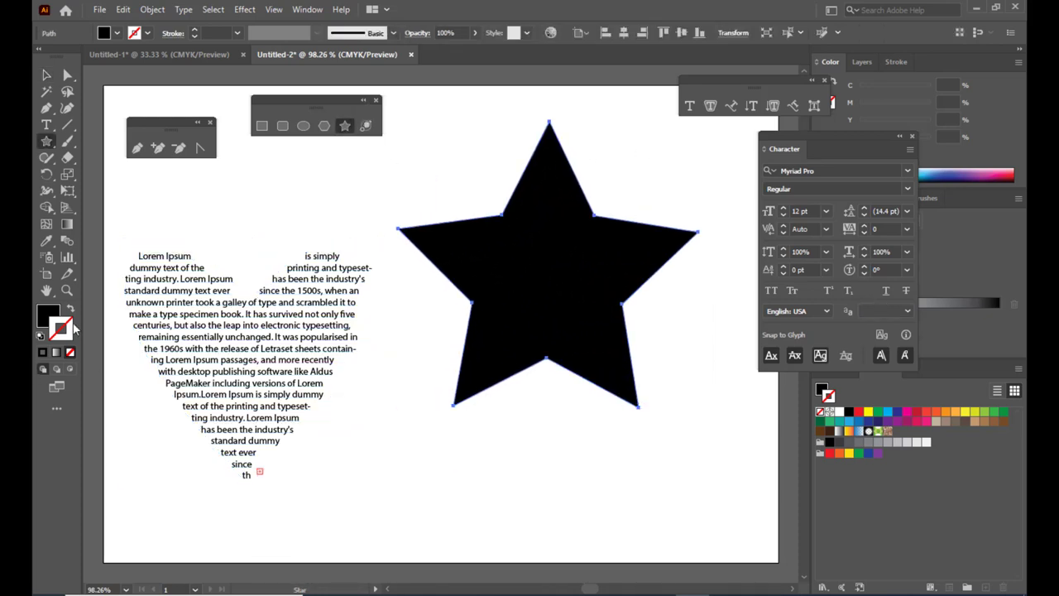
{"action": "left_click", "coordinate": [42, 353]}
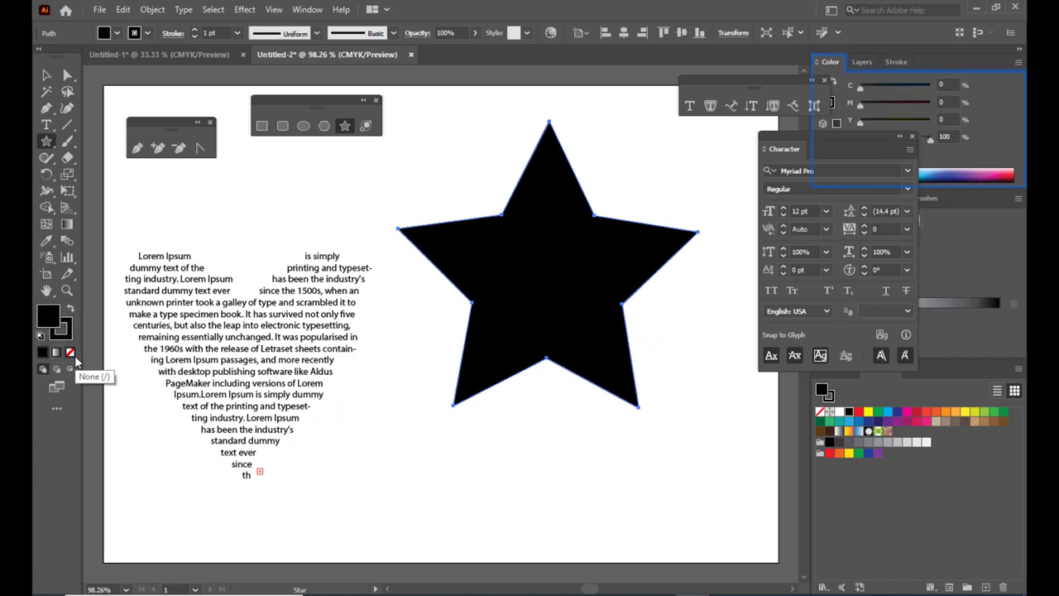
{"action": "left_click", "coordinate": [71, 353]}
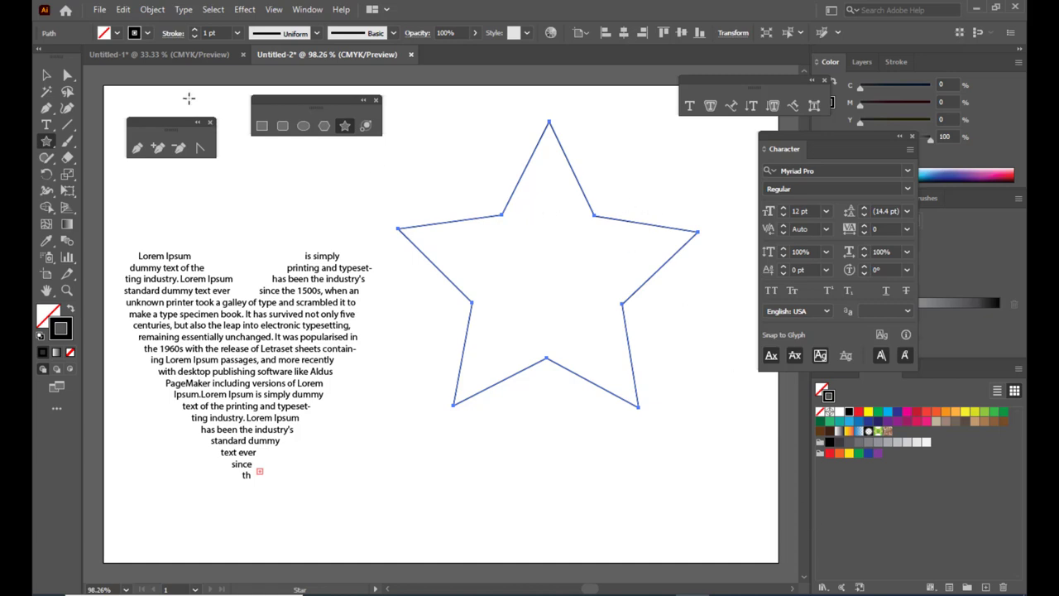
{"action": "left_click", "coordinate": [46, 125]}
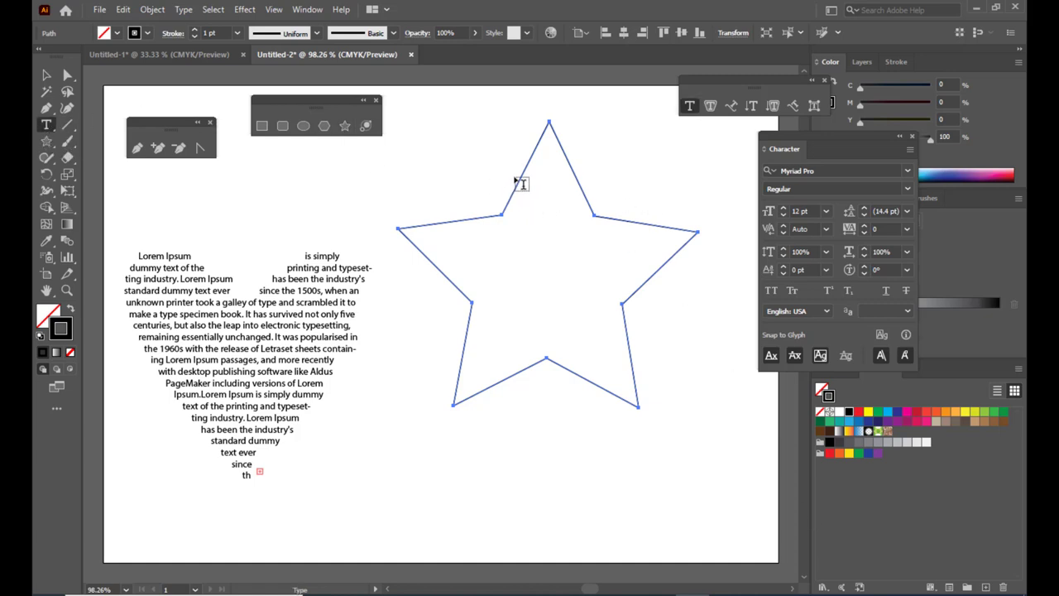
- Turn the star outline into area type, paste the Lorem Ipsum text, and select it all
{"action": "left_click", "coordinate": [548, 149]}
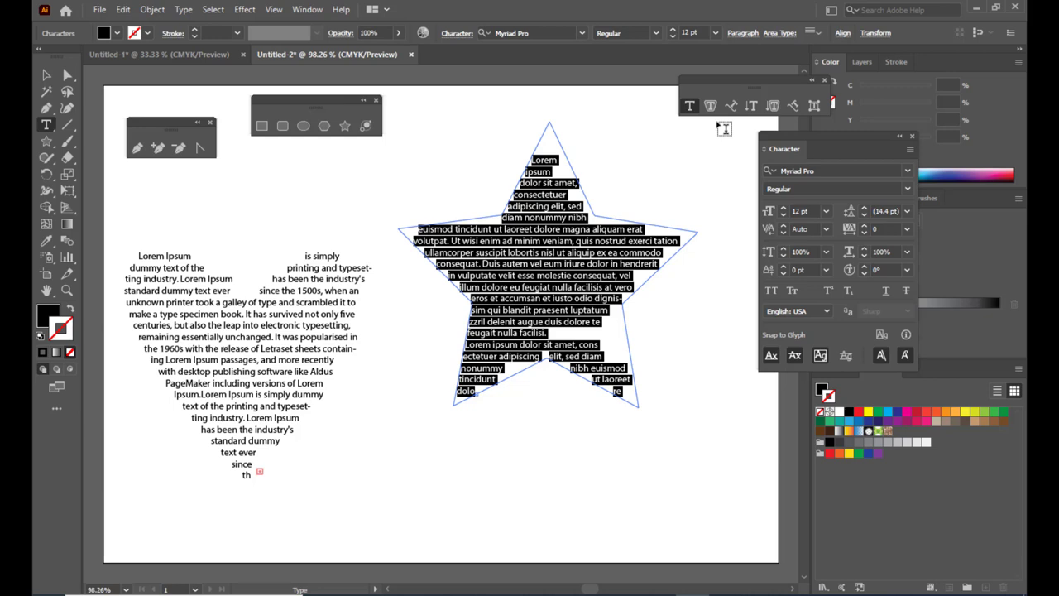
{"action": "key", "text": "BackSpace"}
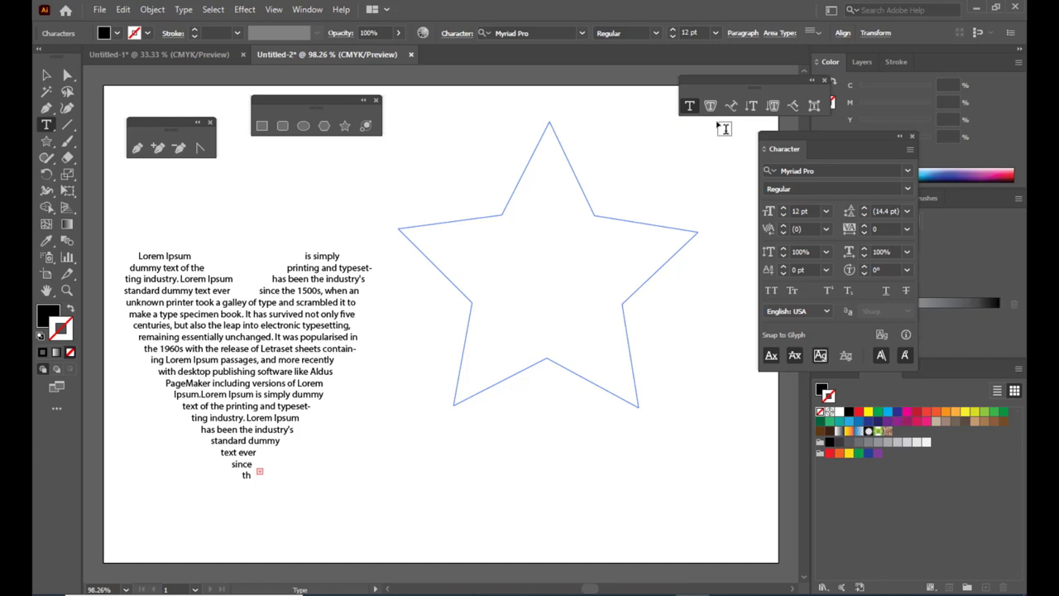
{"action": "key", "text": "ctrl+v"}
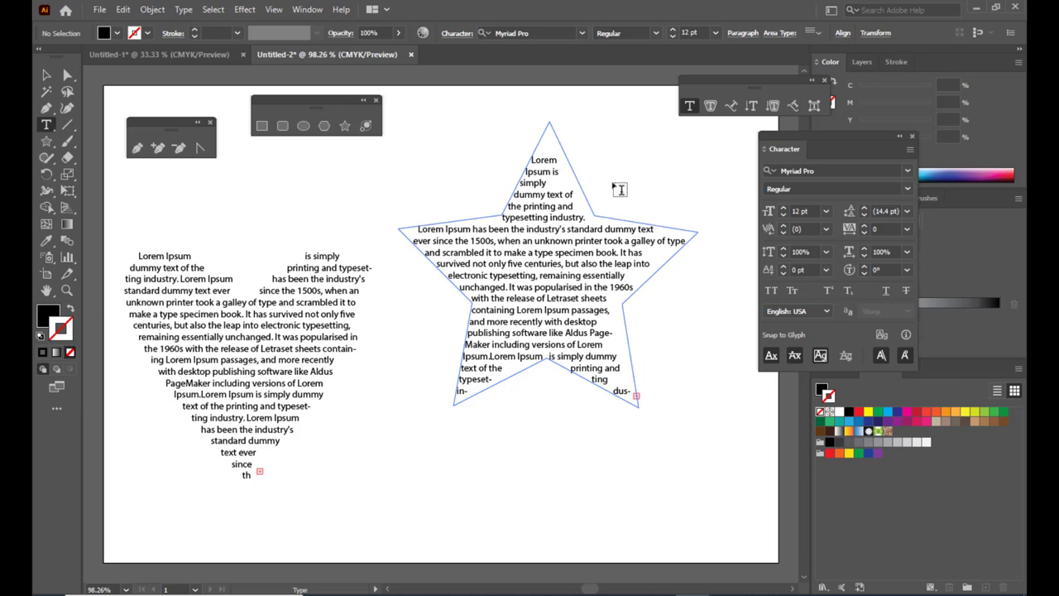
{"action": "left_click", "coordinate": [623, 236]}
{"action": "key", "text": "ctrl+a"}
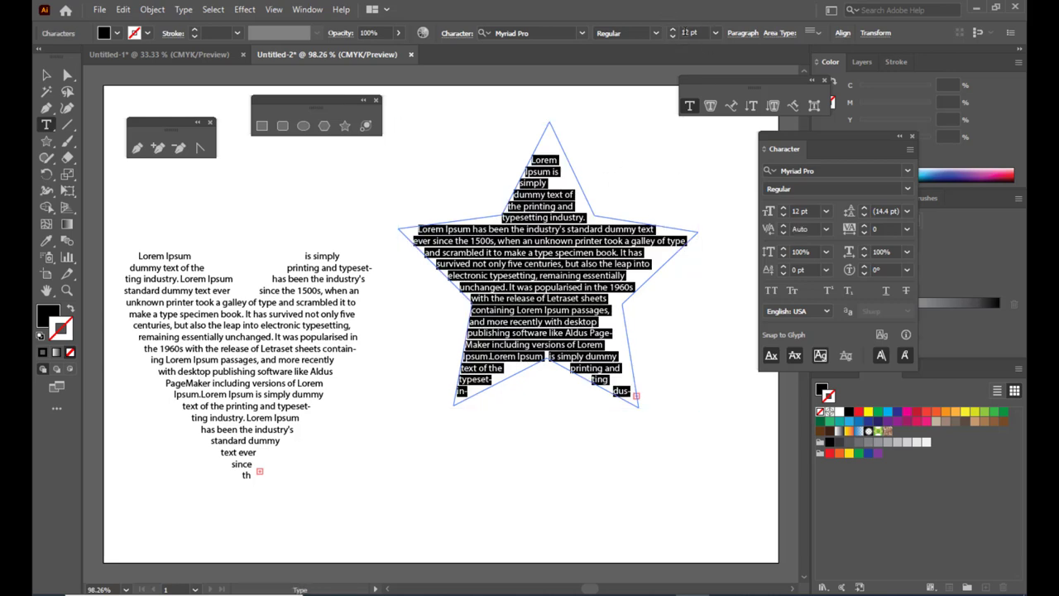
- Set the star text to Impact at 7 pt
{"action": "left_click", "coordinate": [672, 36]}
{"action": "left_click", "coordinate": [673, 36]}
{"action": "left_click", "coordinate": [672, 36]}
{"action": "left_click", "coordinate": [672, 36]}
{"action": "left_click", "coordinate": [672, 37]}
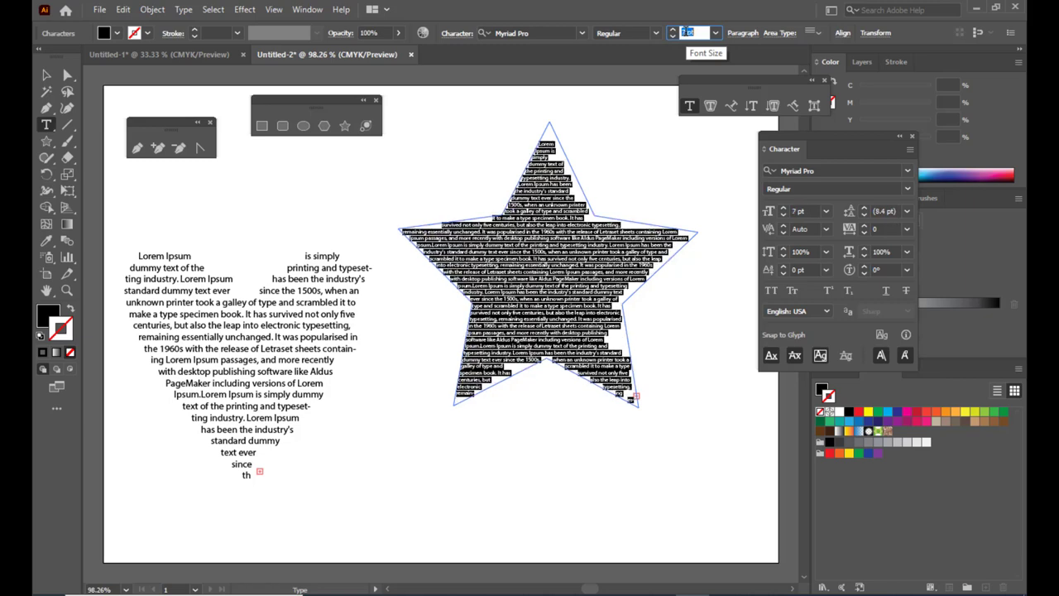
{"action": "left_click", "coordinate": [673, 37]}
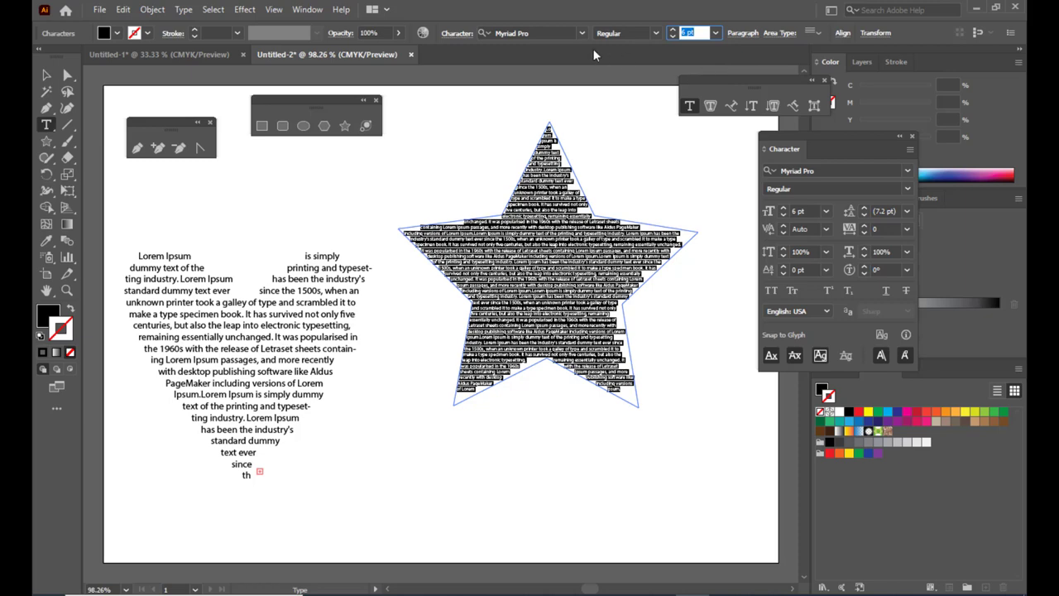
{"action": "left_click", "coordinate": [544, 33]}
{"action": "type", "text": "IMPACT"}
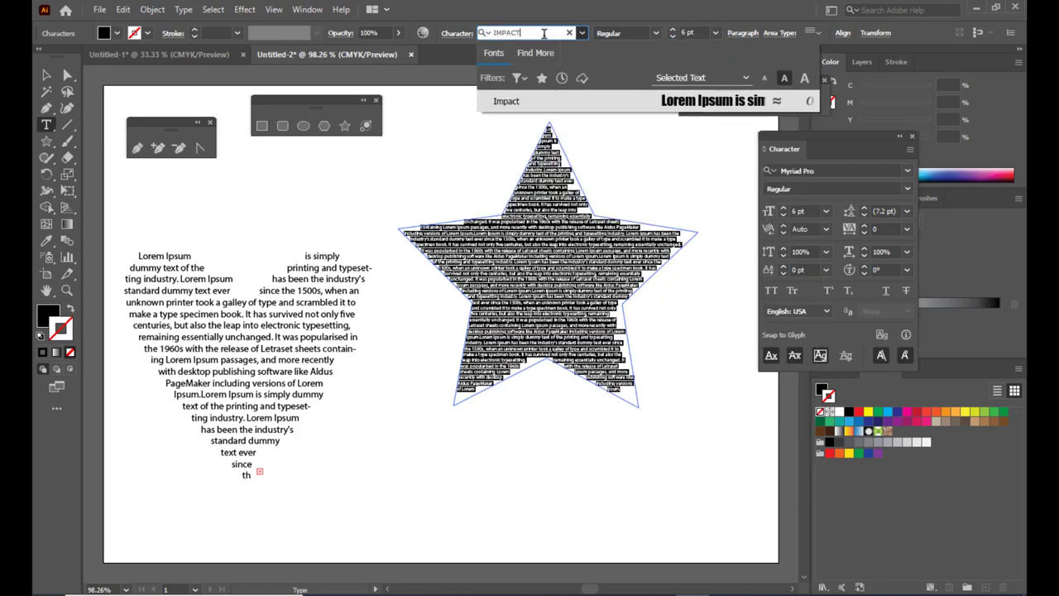
{"action": "key", "text": "Return"}
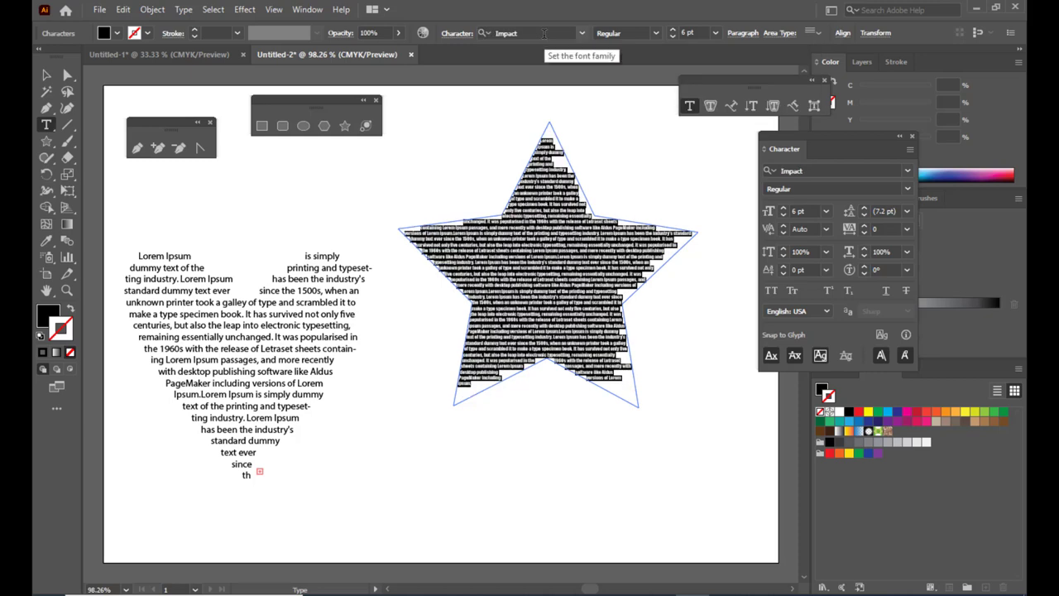
{"action": "left_click", "coordinate": [683, 32]}
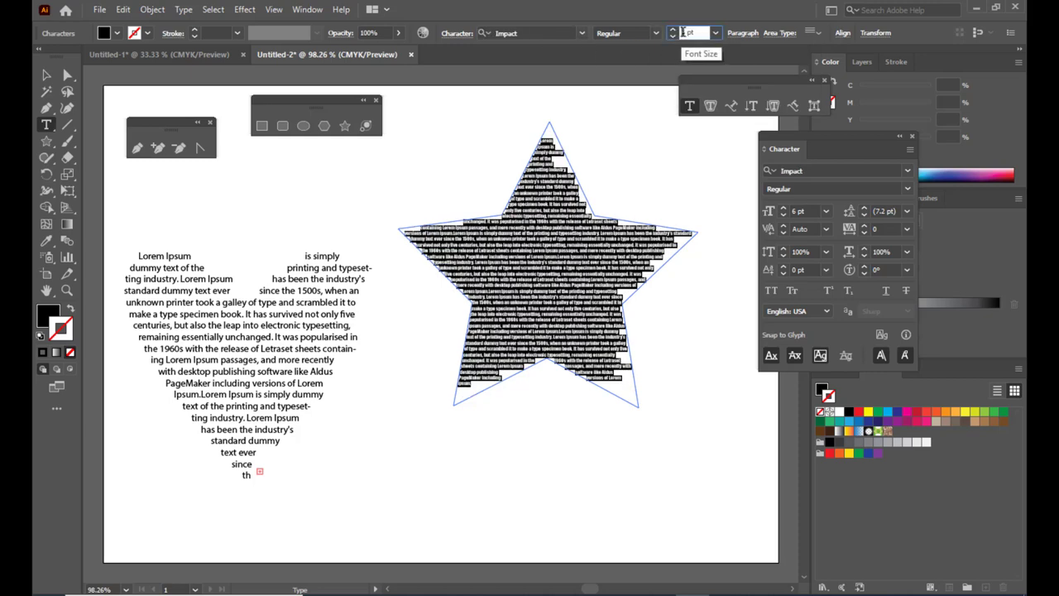
{"action": "key", "text": "Up"}
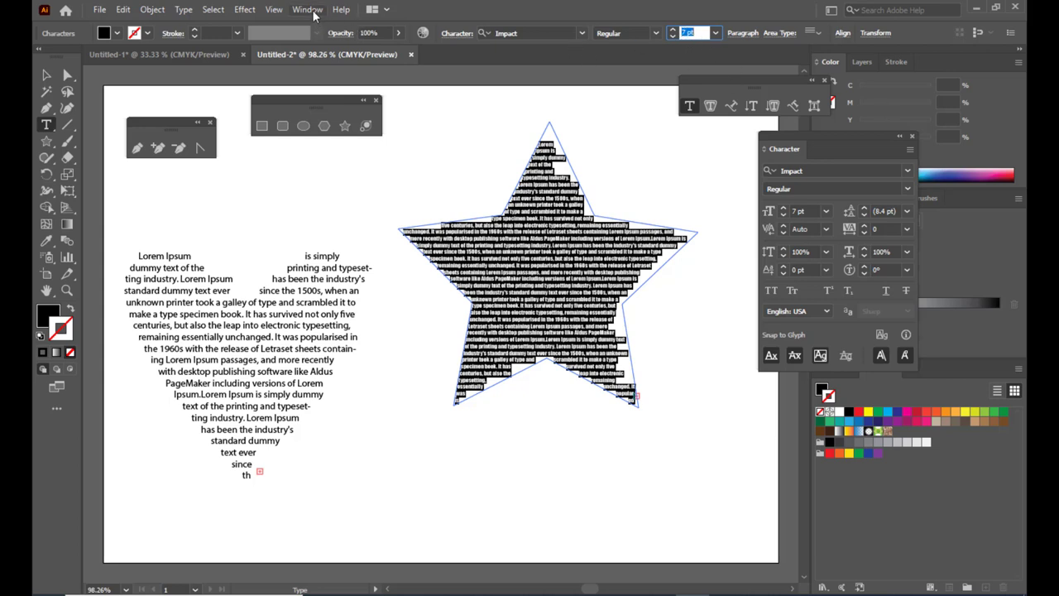
- Justify the star text with the last line aligned left
{"action": "left_click", "coordinate": [742, 33]}
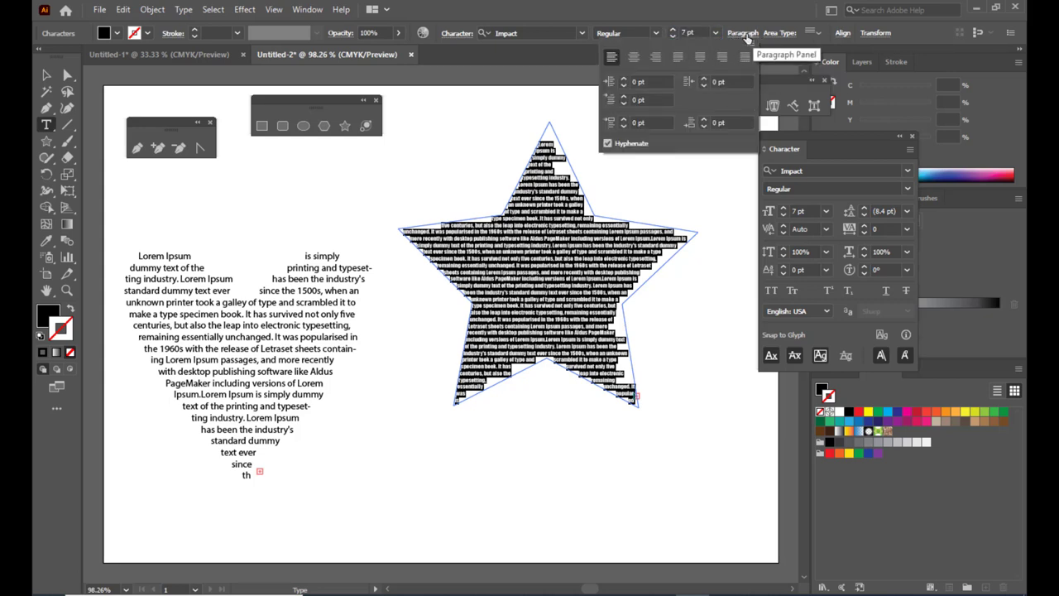
{"action": "left_click", "coordinate": [677, 58]}
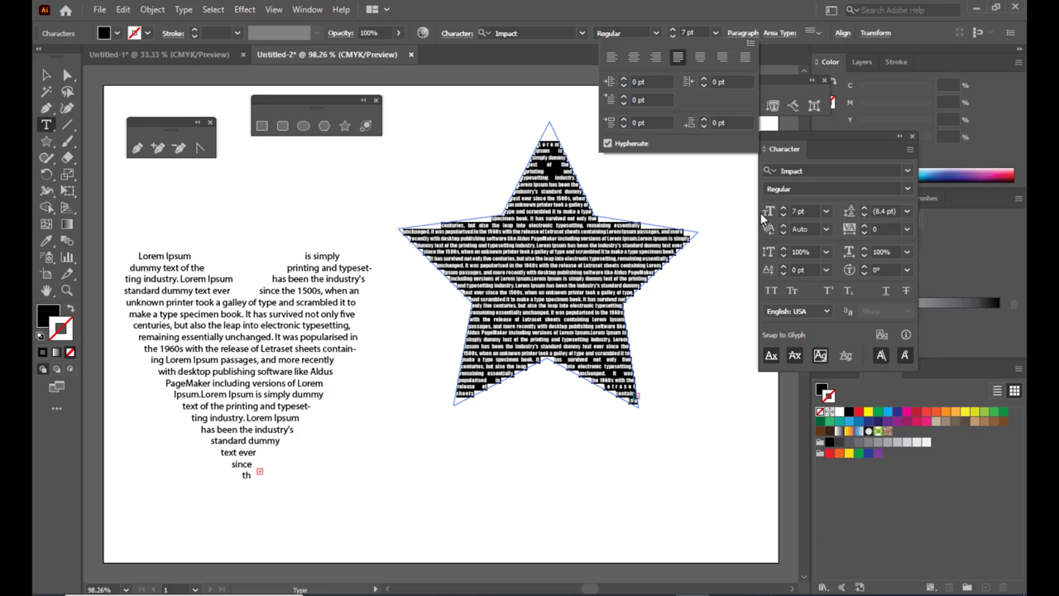
{"action": "key", "text": "Escape"}
{"action": "left_click", "coordinate": [652, 164]}
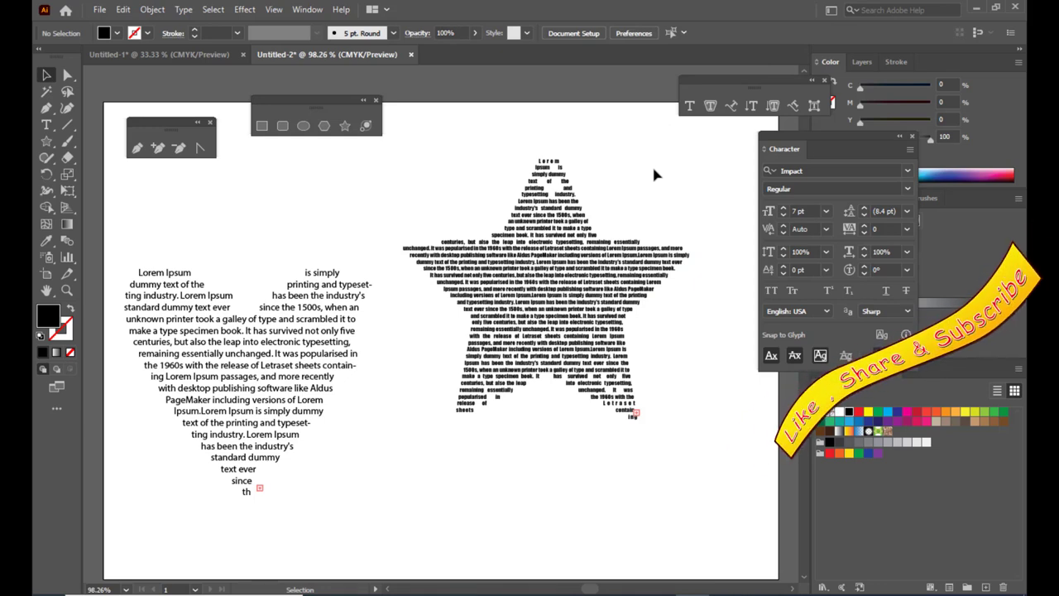